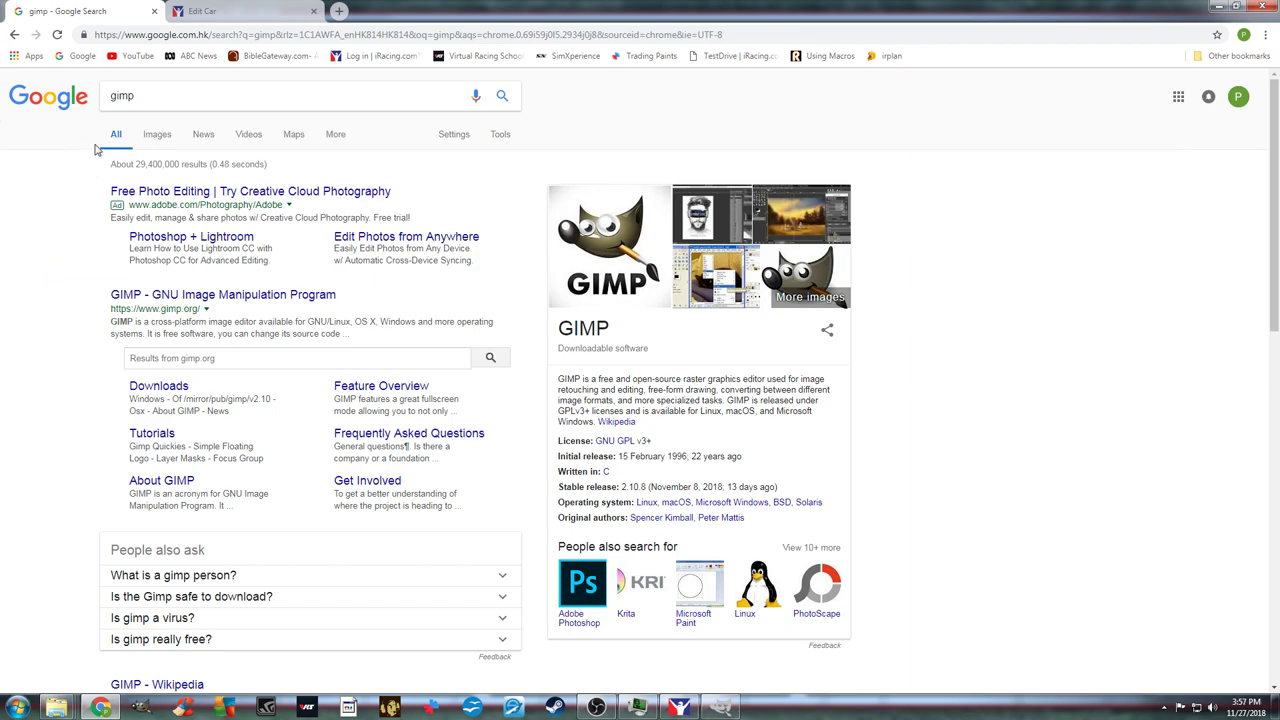
View the Lotus 49 on the iRacing Edit Car page, and switch to GIMP
click(241, 15)
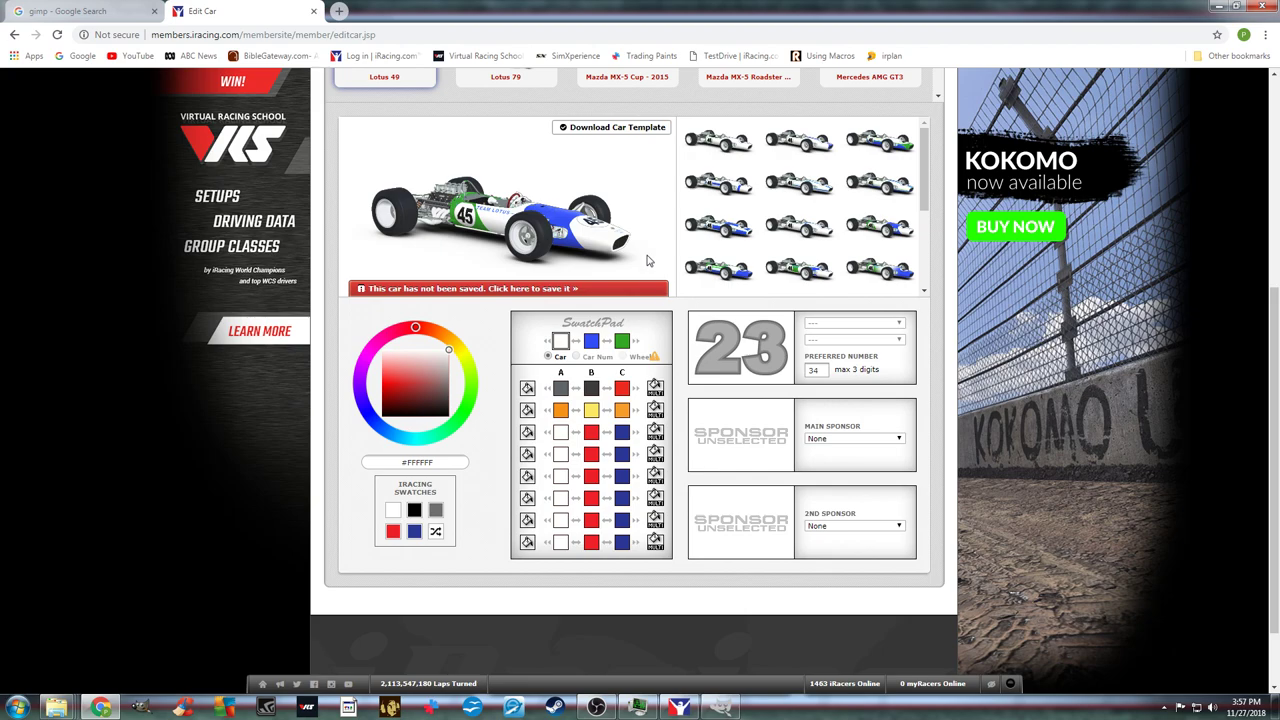
mouse_move(727, 709)
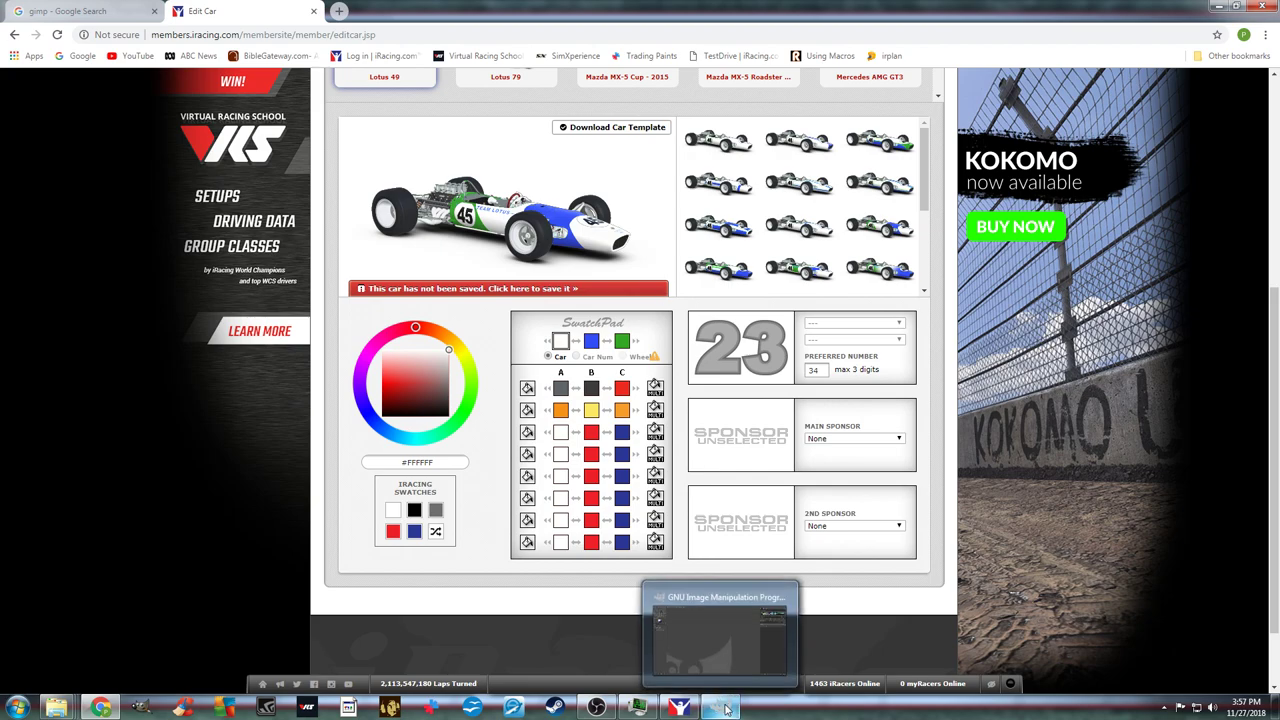
click(727, 709)
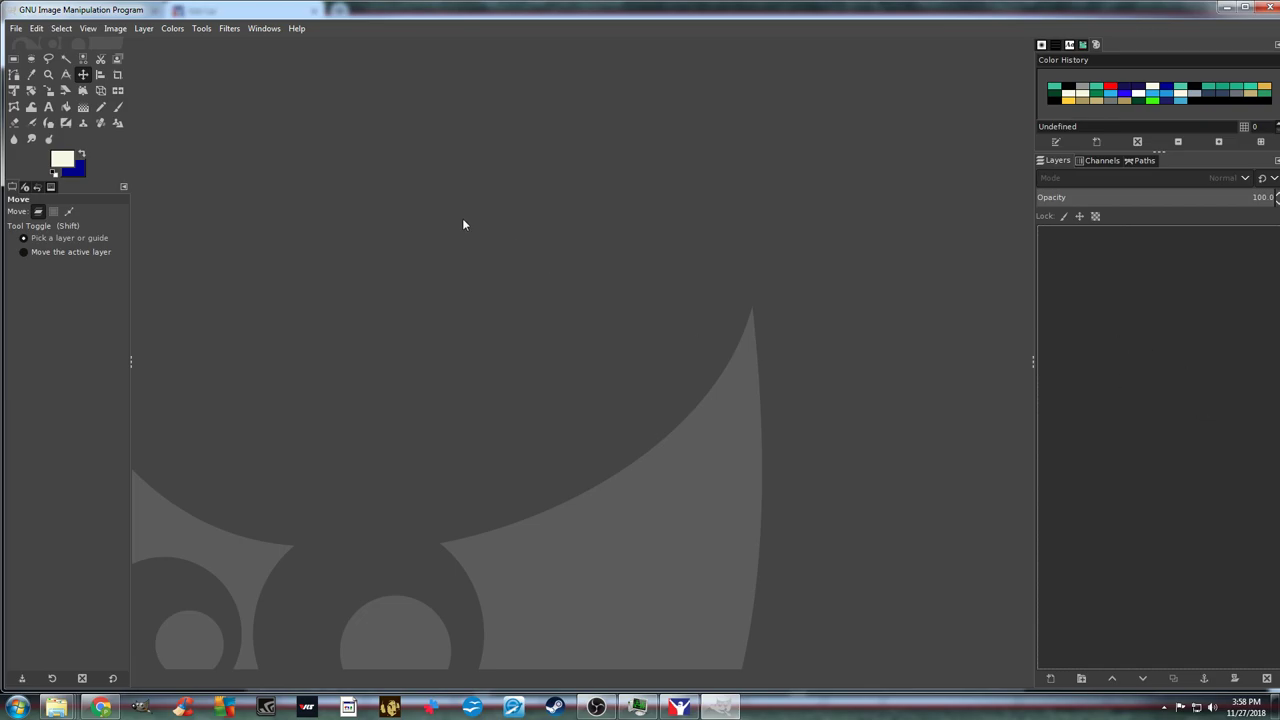
Open Lotus 49.psd from the Lotus 49 Car Template folder, converting it to the GIMP built-in sRGB working space
click(15, 29)
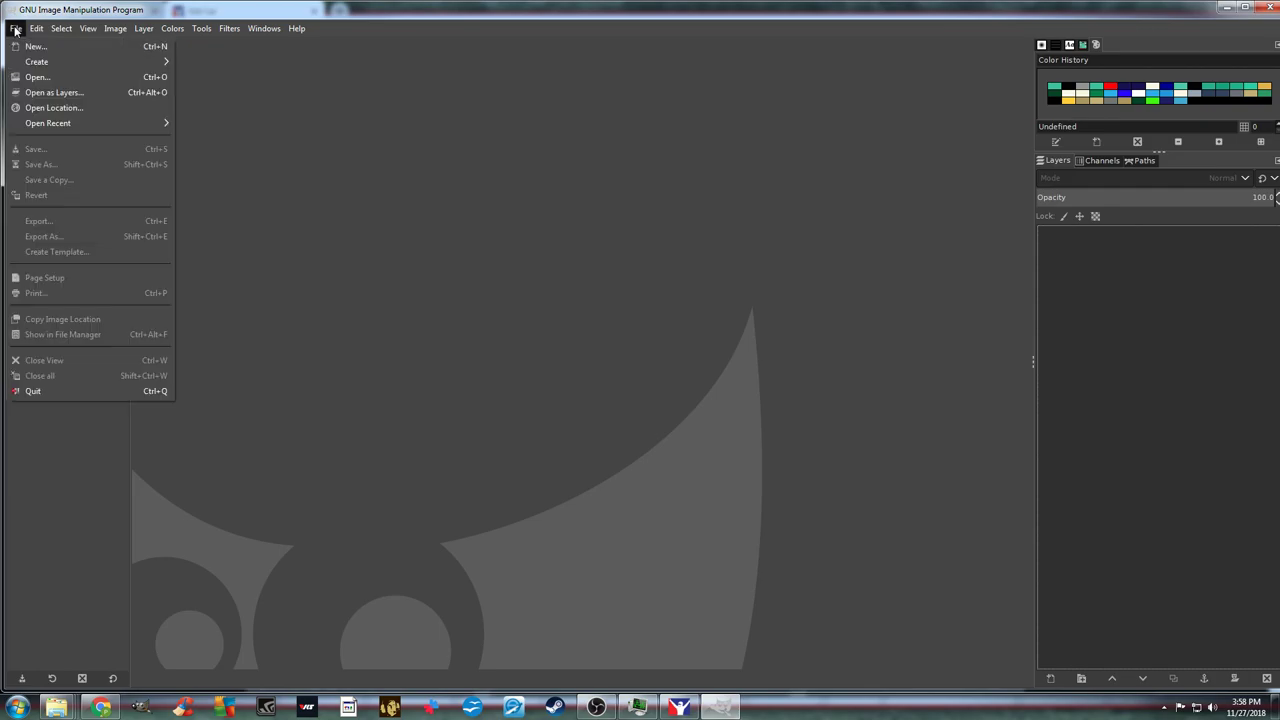
click(43, 78)
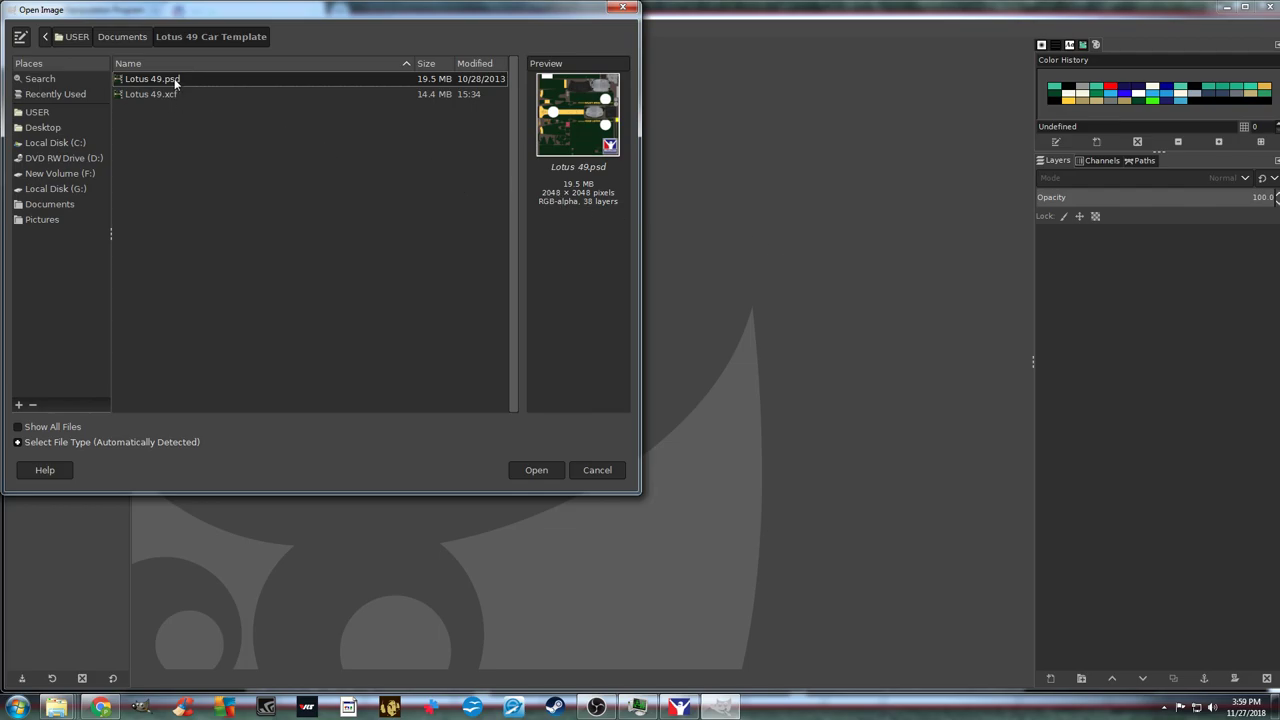
click(533, 469)
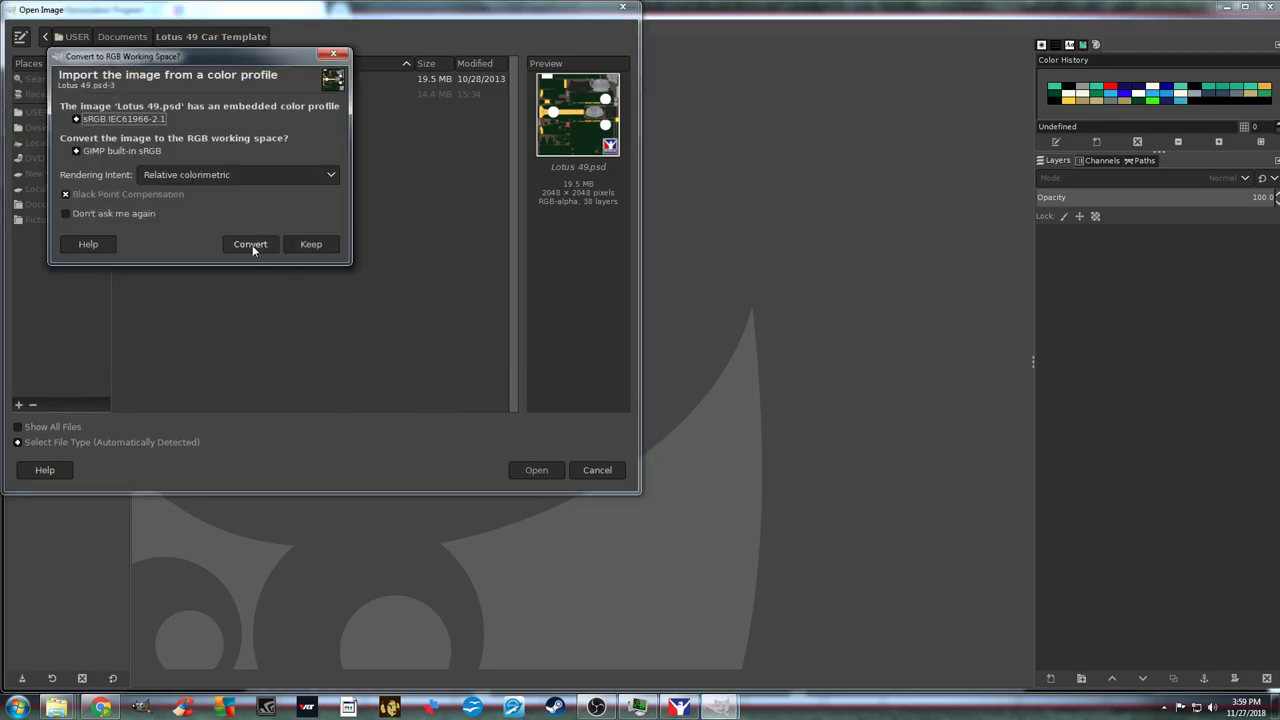
click(251, 246)
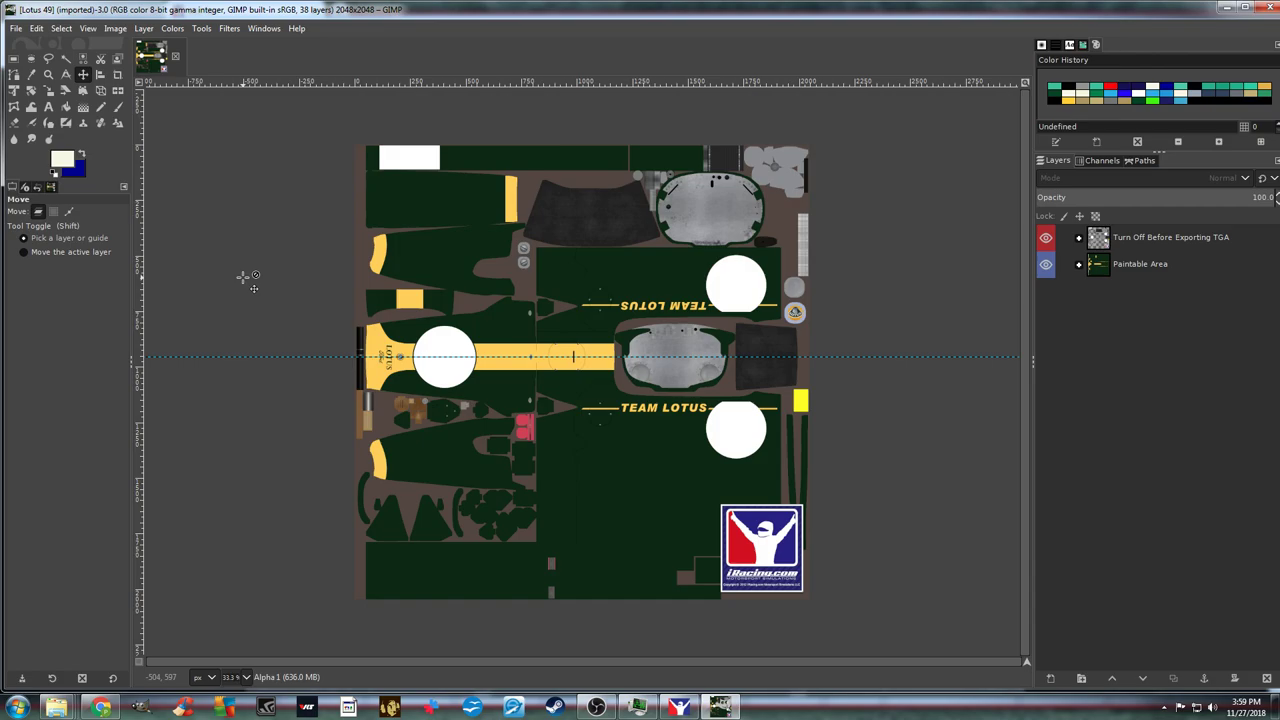
Save the template as Lotus 49.xcf in the Lotus 49 Car Template folder, replacing the existing file
click(15, 29)
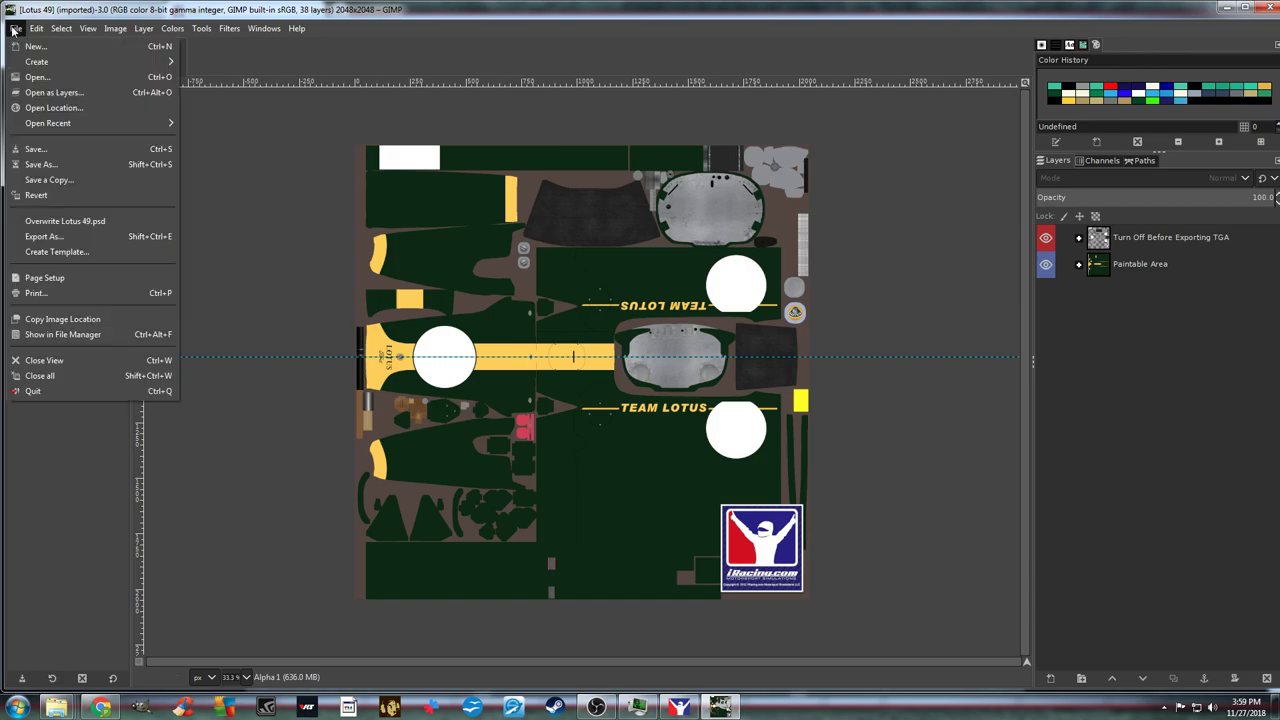
click(34, 168)
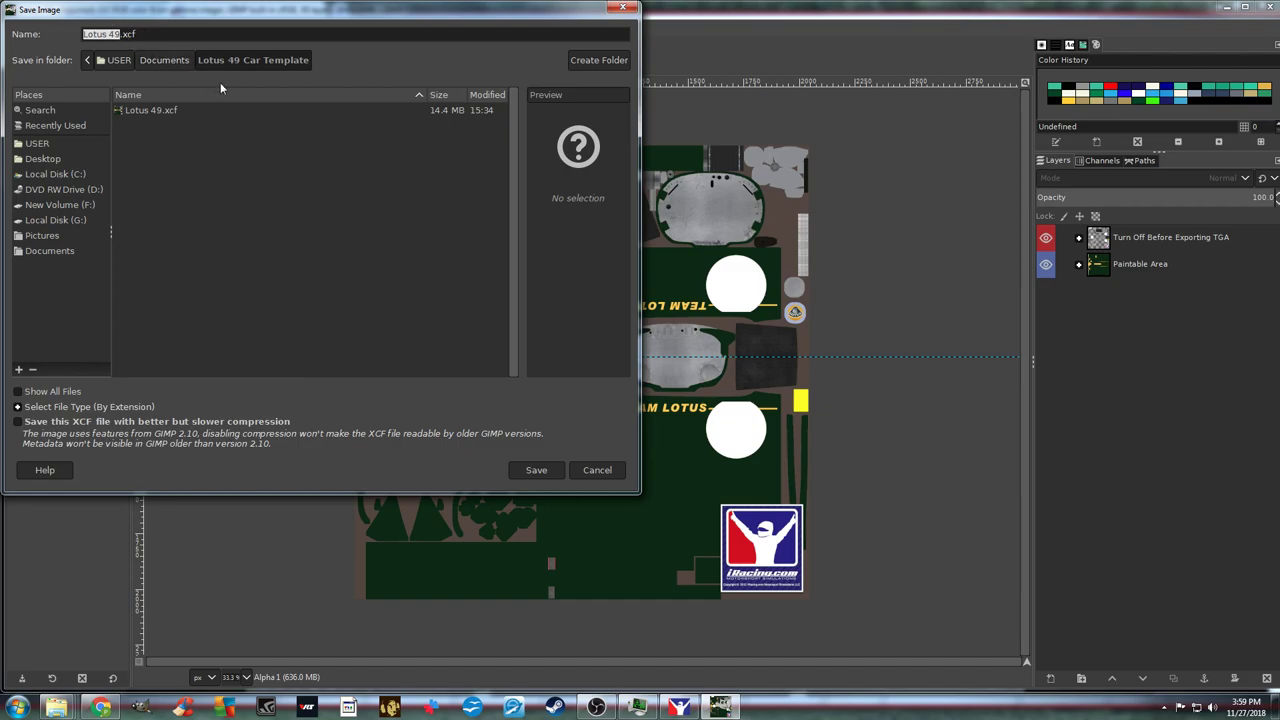
click(536, 469)
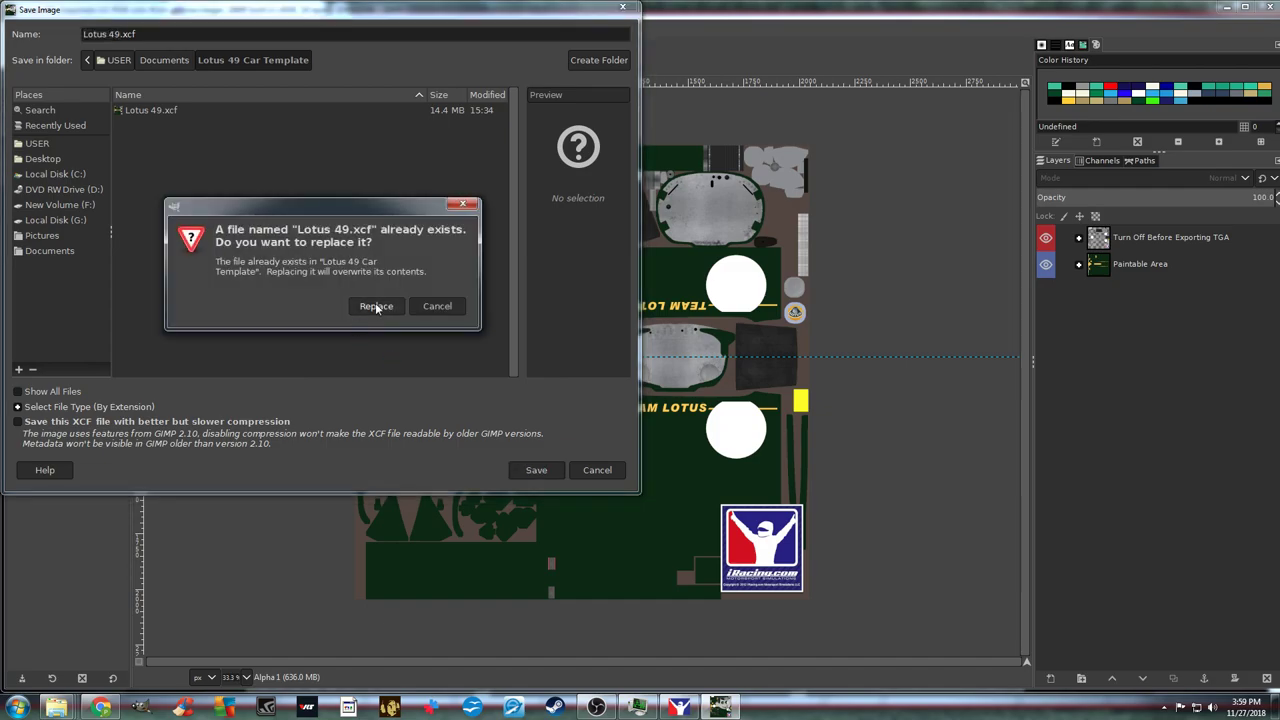
click(376, 307)
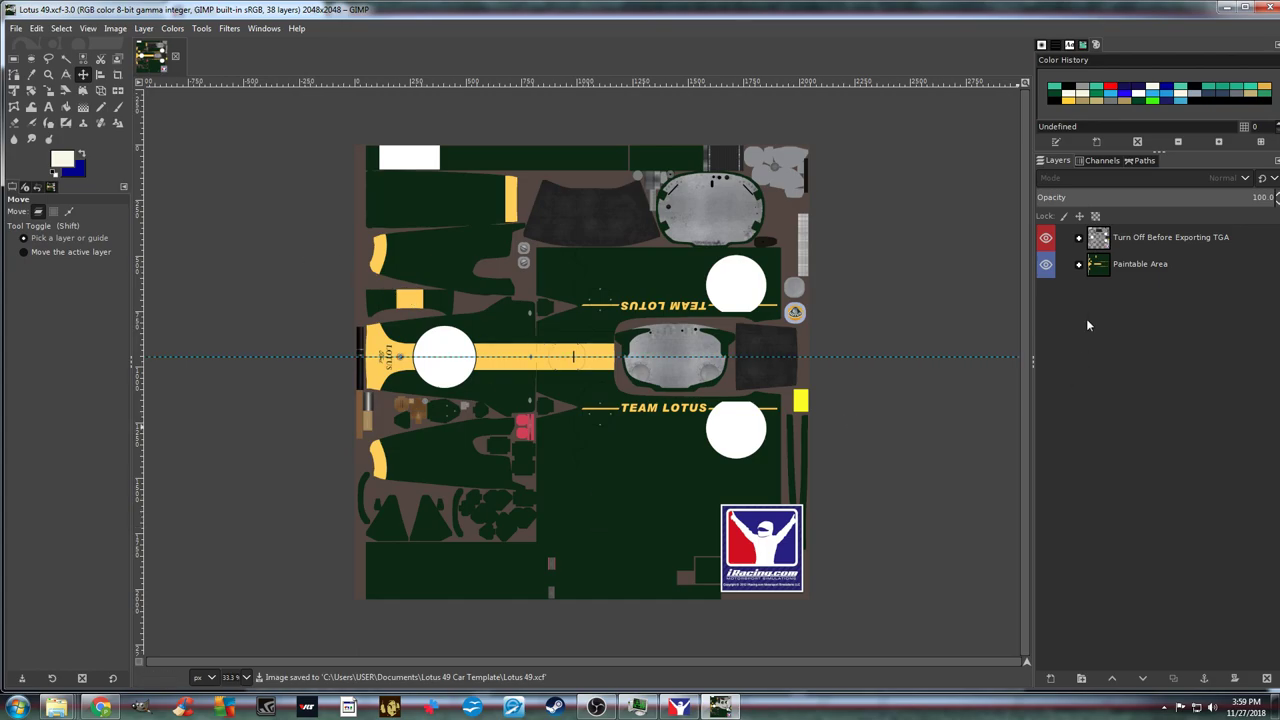
Expand both layer groups and check what Main Car Body copy and Color Change Logos contain by briefly hiding them
click(1078, 264)
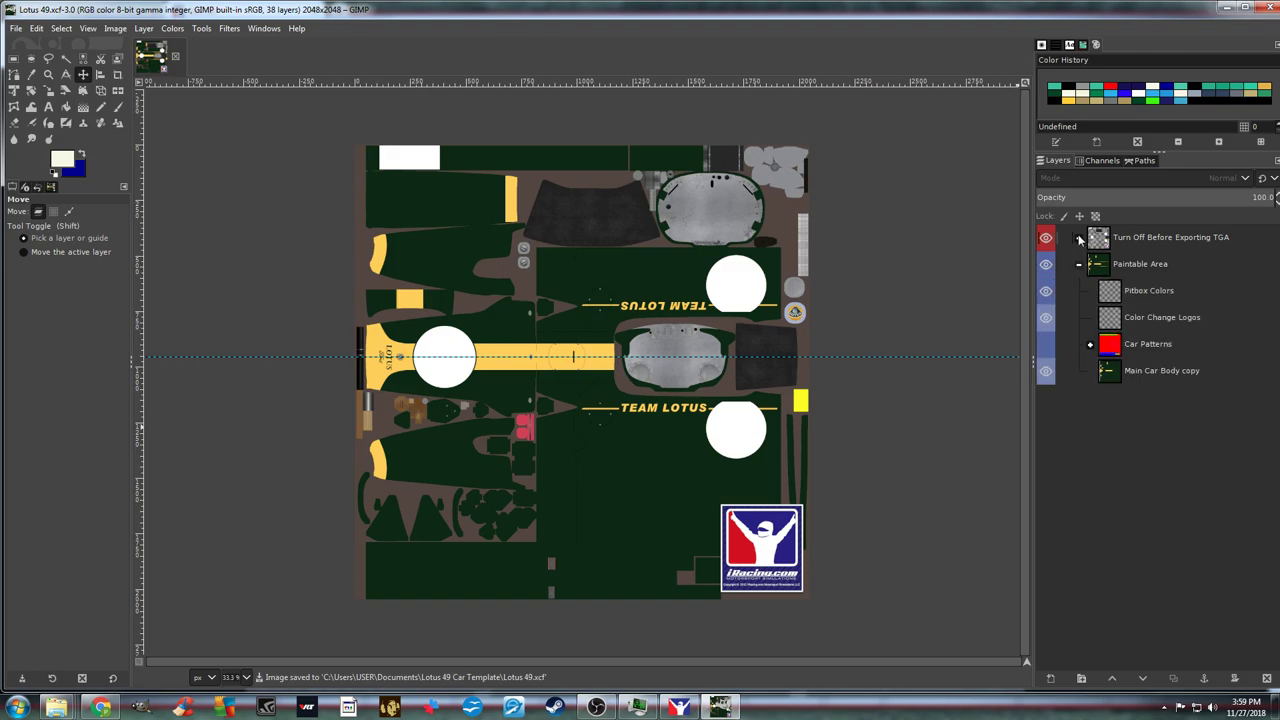
click(1078, 237)
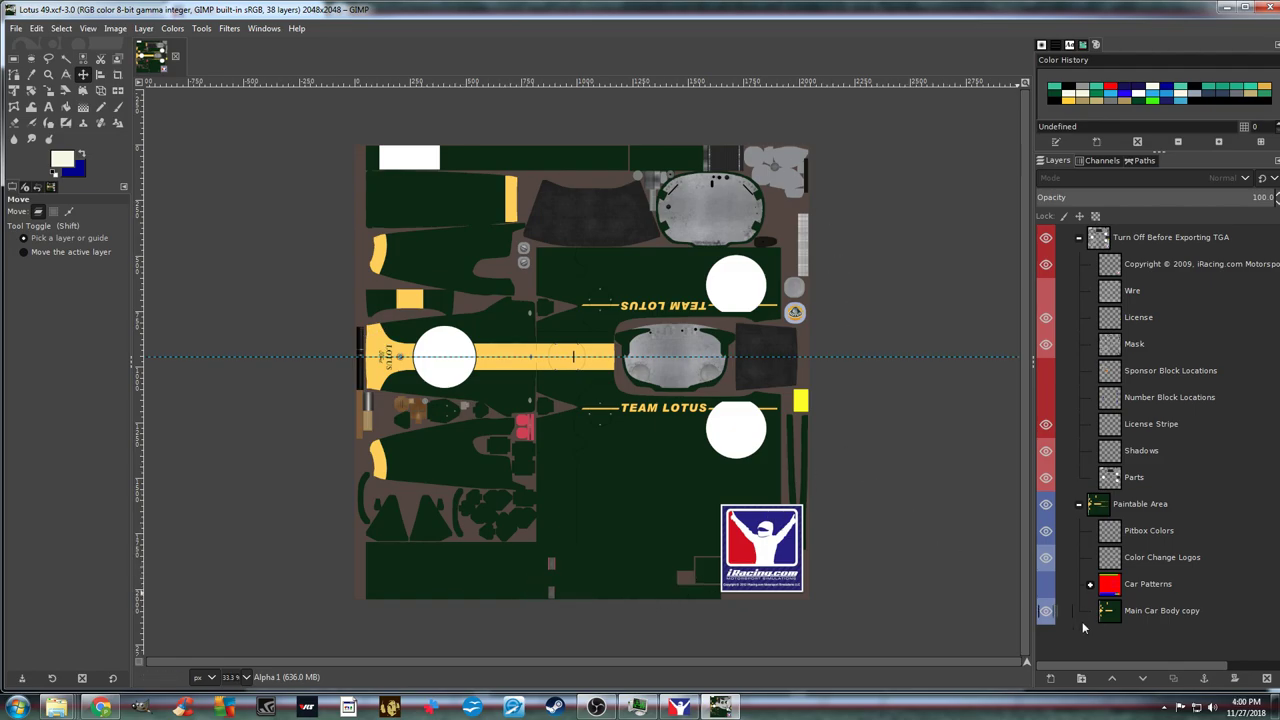
click(1046, 610)
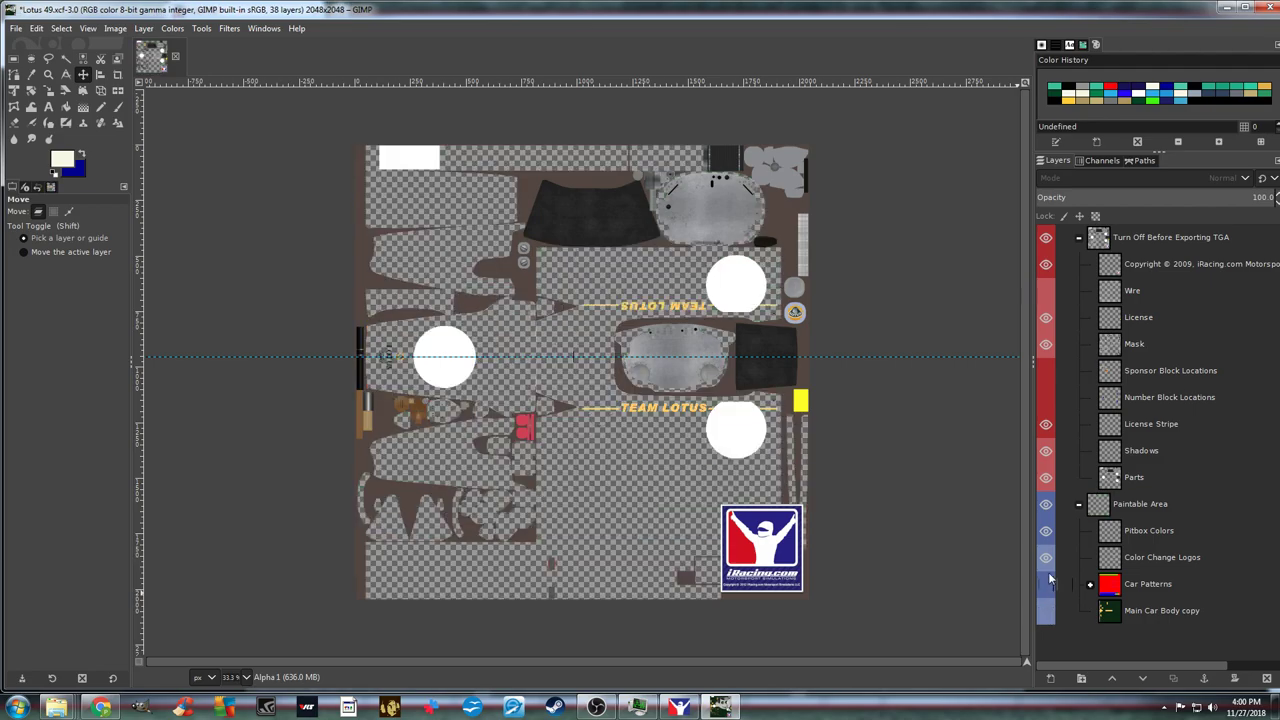
click(1046, 557)
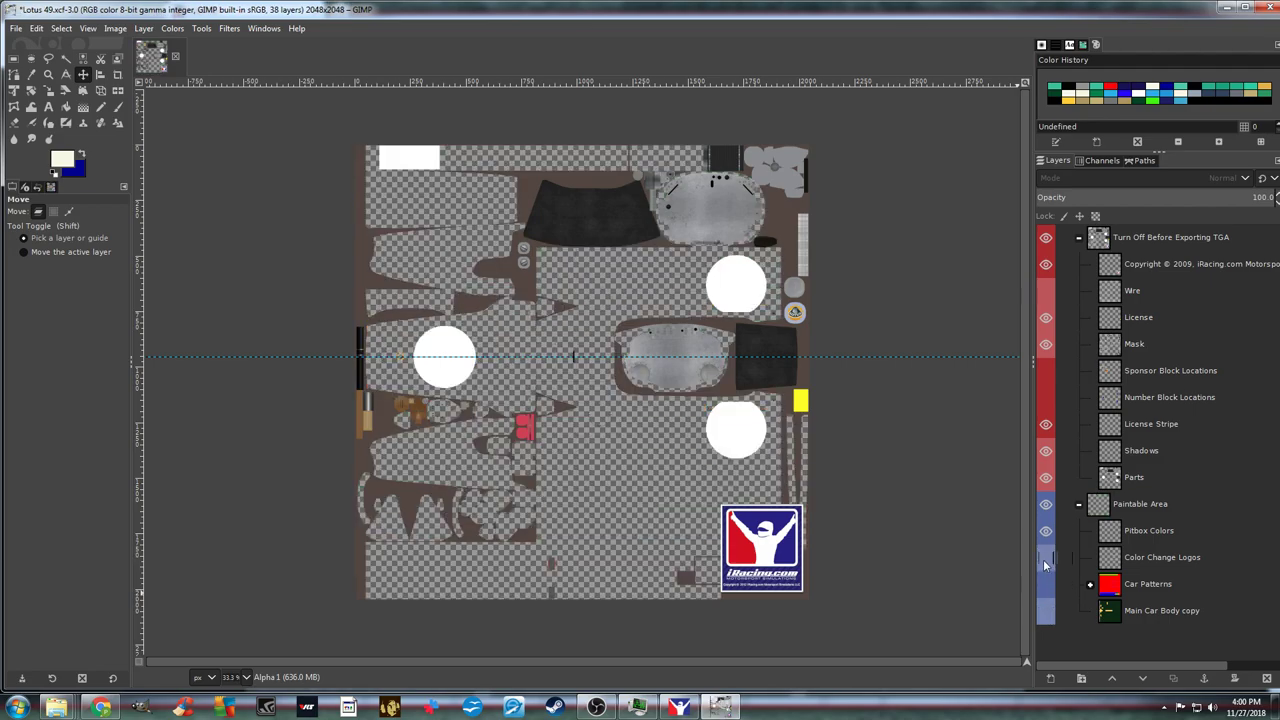
click(1046, 557)
click(1046, 611)
click(1046, 612)
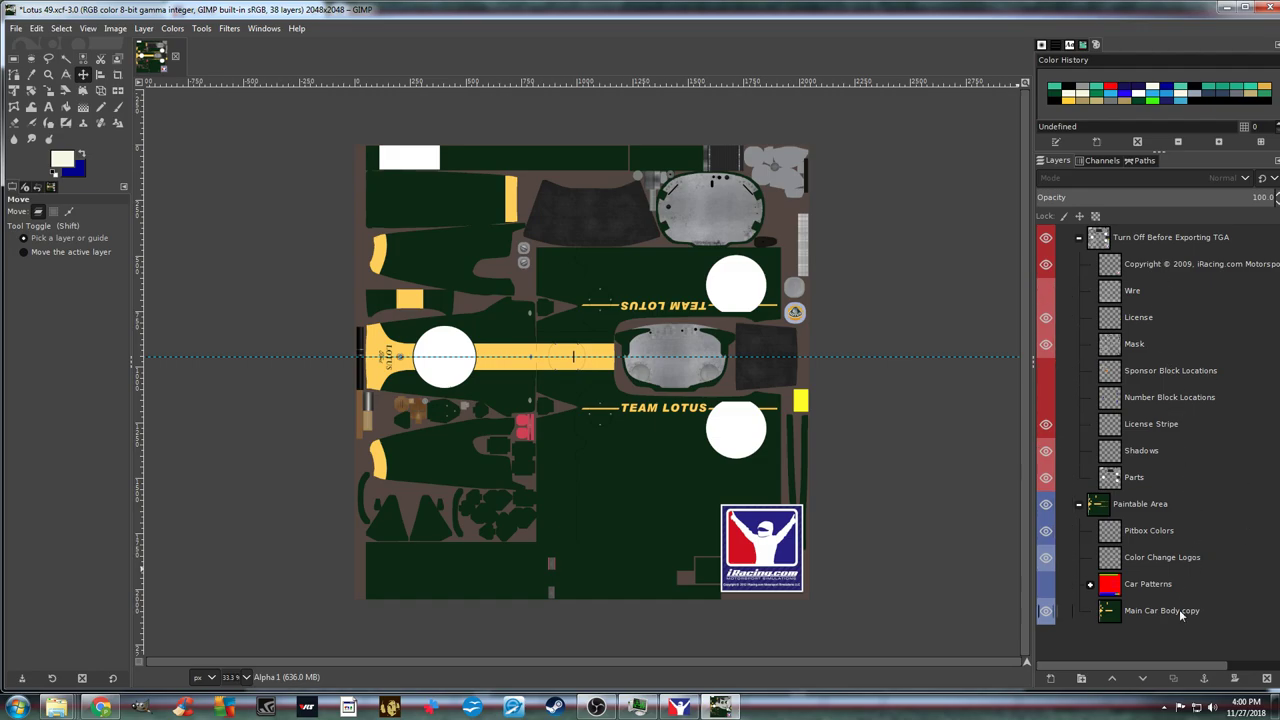
Examine the Paintable Area layers one by one, ending with Main Car Body copy as the active layer
click(1170, 558)
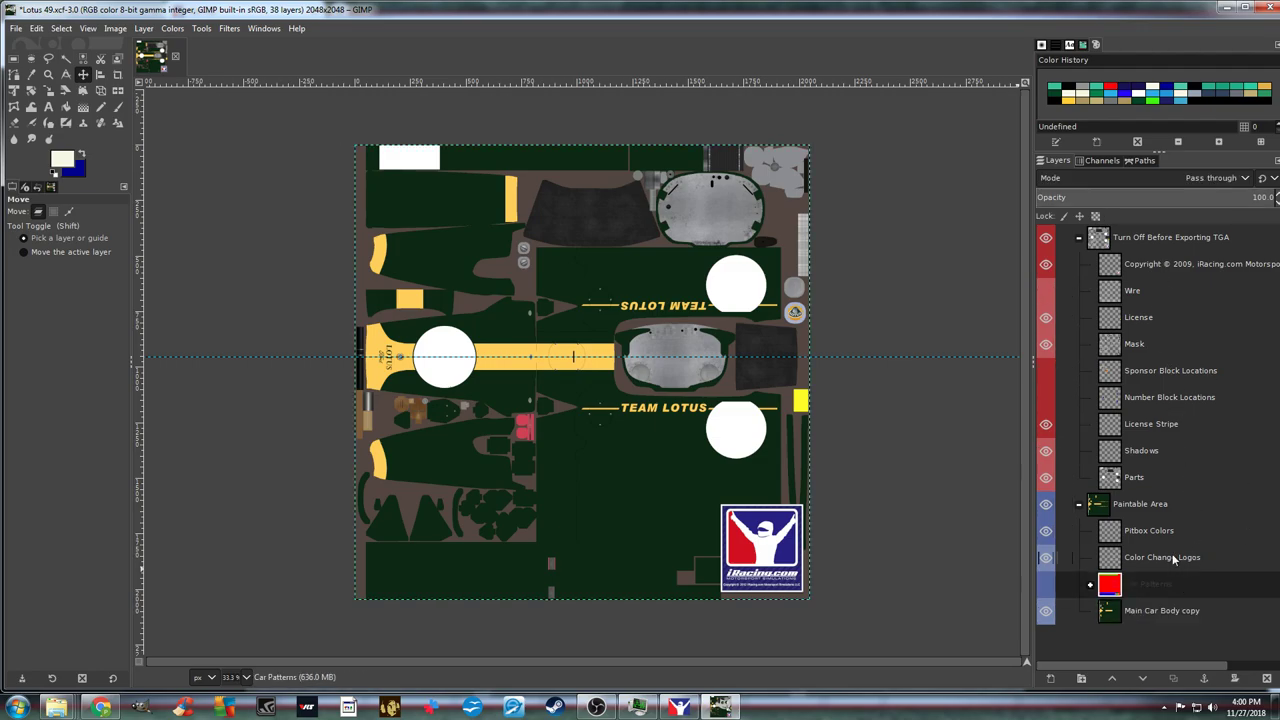
click(1165, 533)
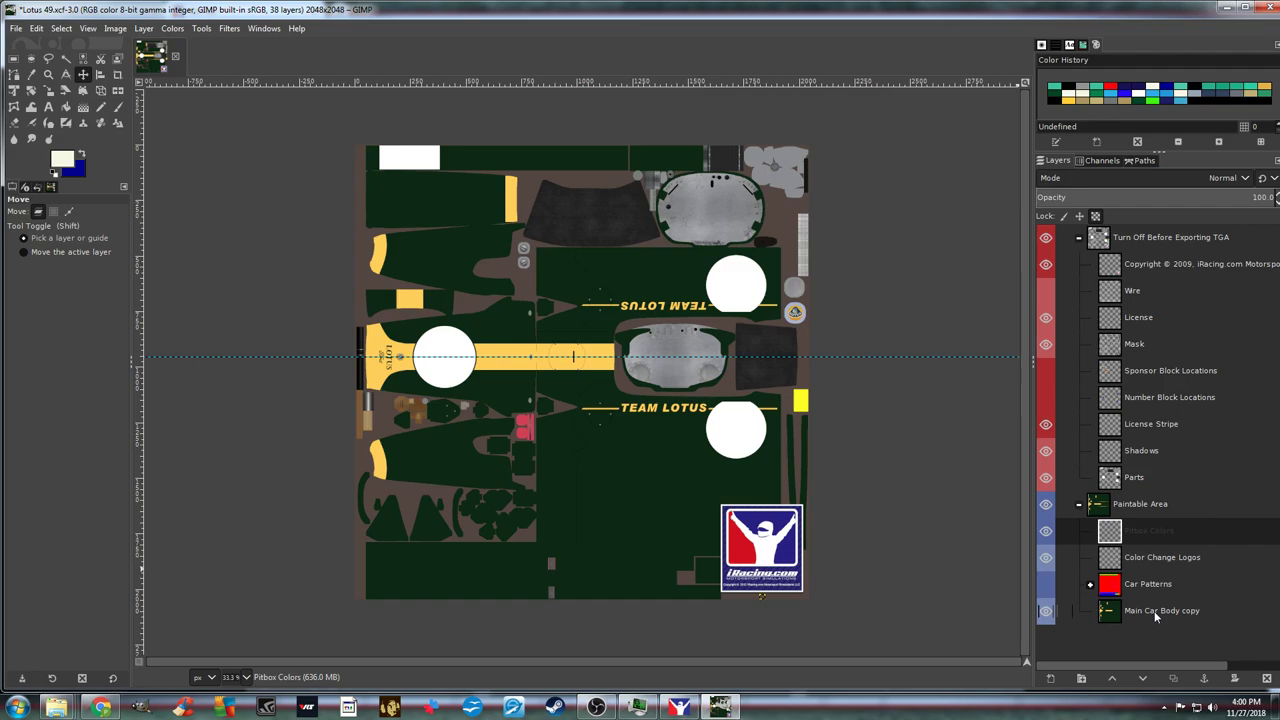
click(1155, 612)
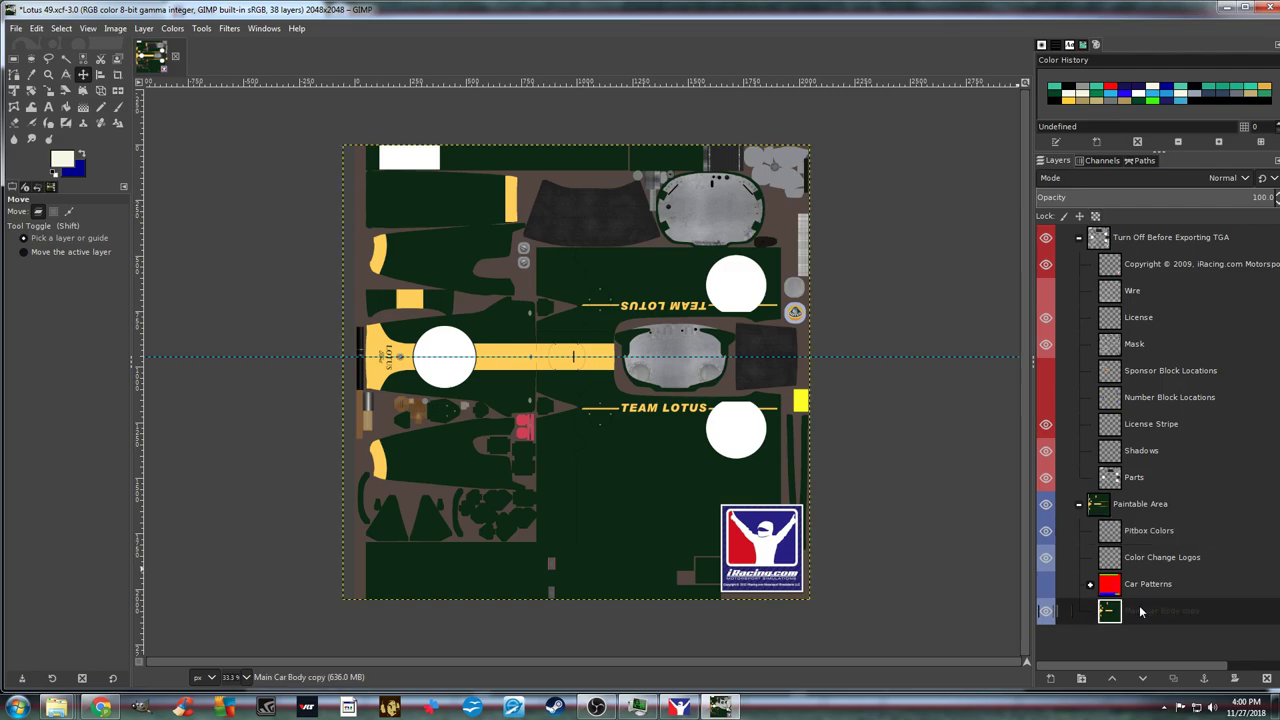
click(1046, 612)
click(1047, 612)
click(1137, 587)
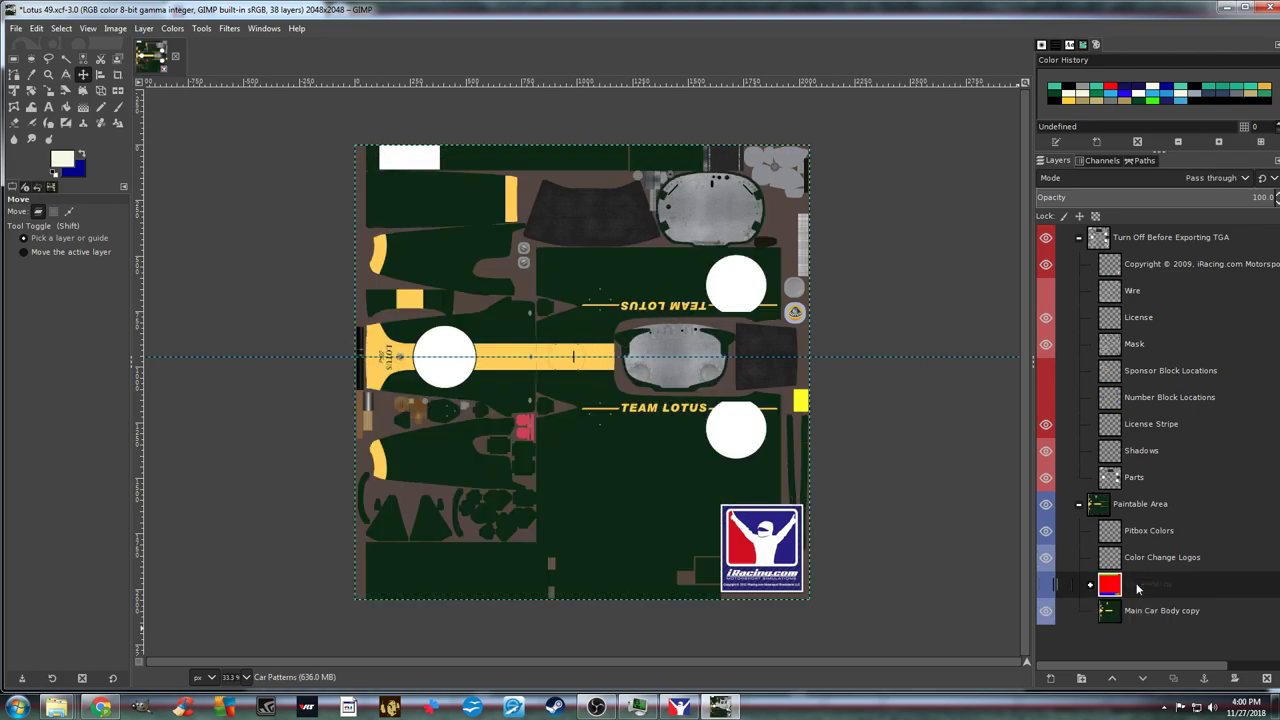
click(1143, 558)
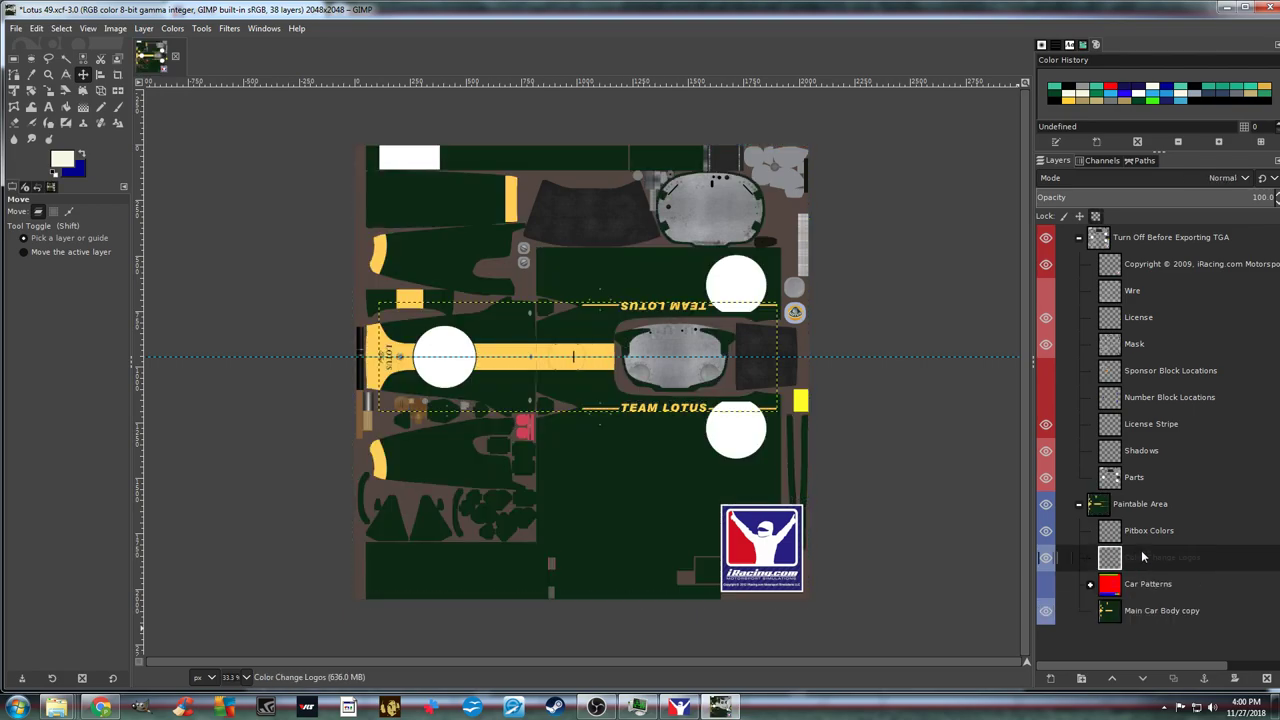
click(1138, 532)
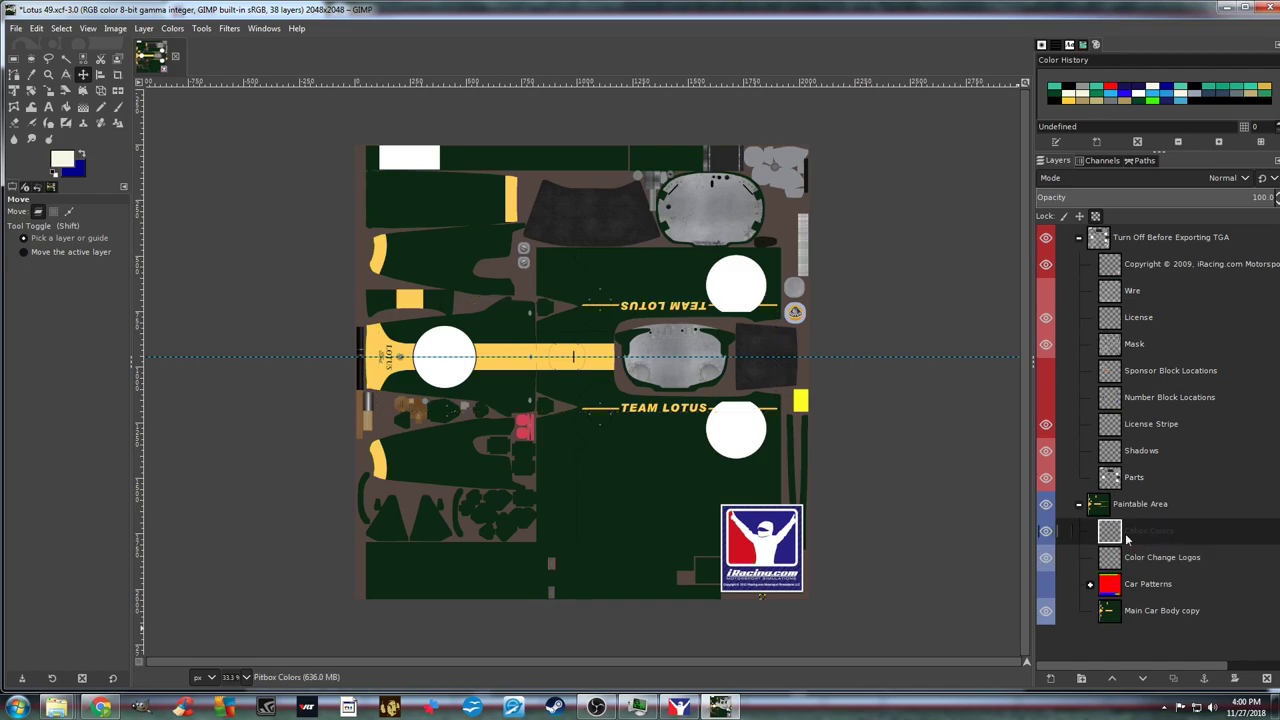
click(1141, 612)
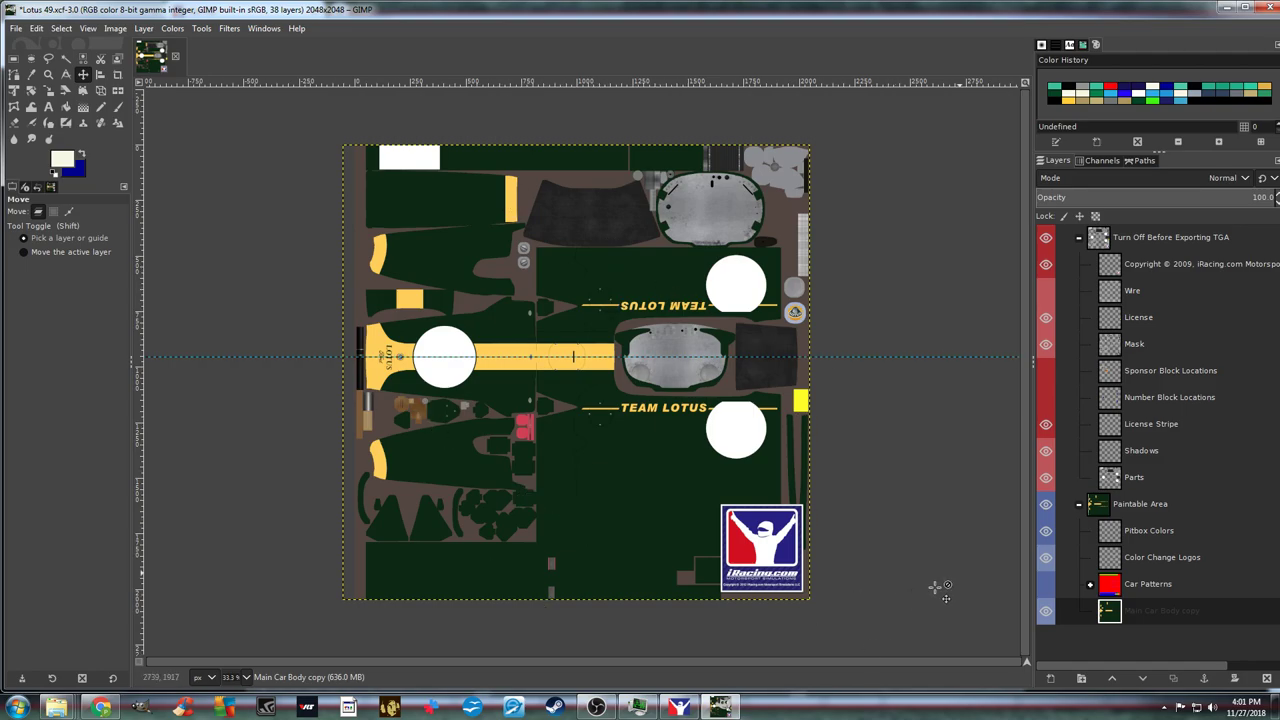
Compare the template with and without the iRacing copyright layer, and leave that layer hidden
click(1045, 265)
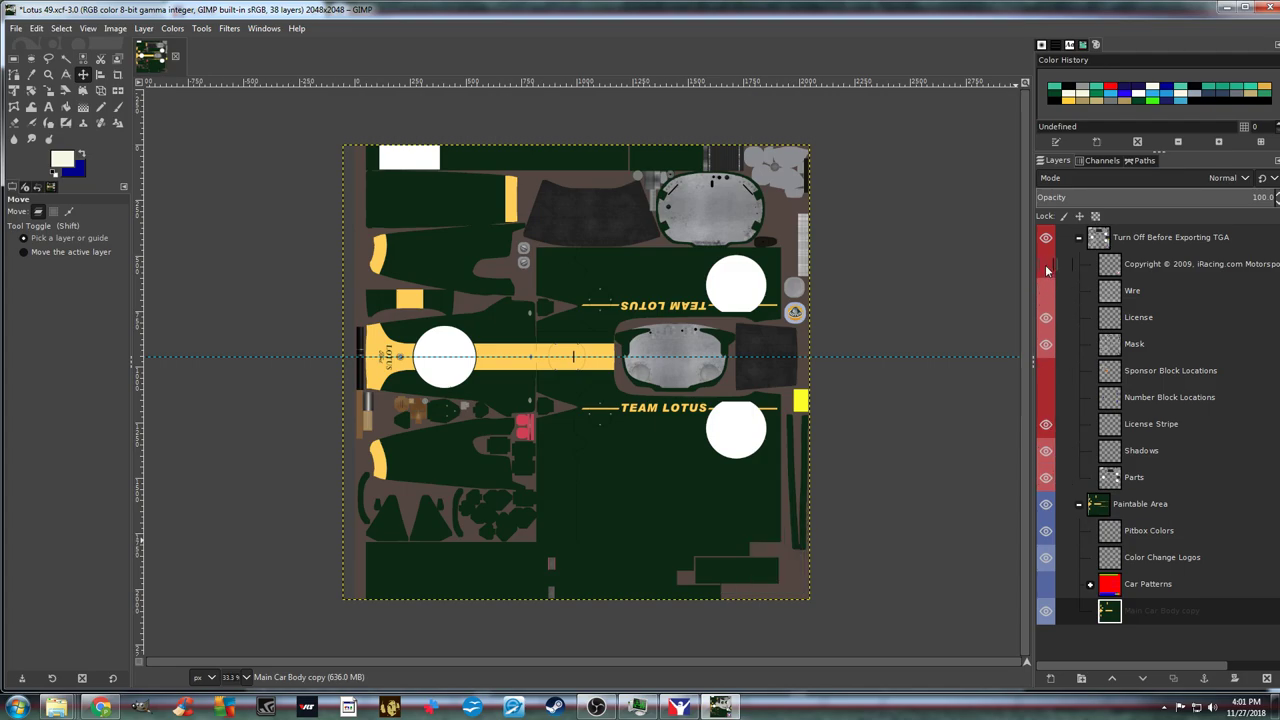
click(1045, 265)
click(1045, 265)
click(1045, 265)
click(1045, 265)
click(1045, 264)
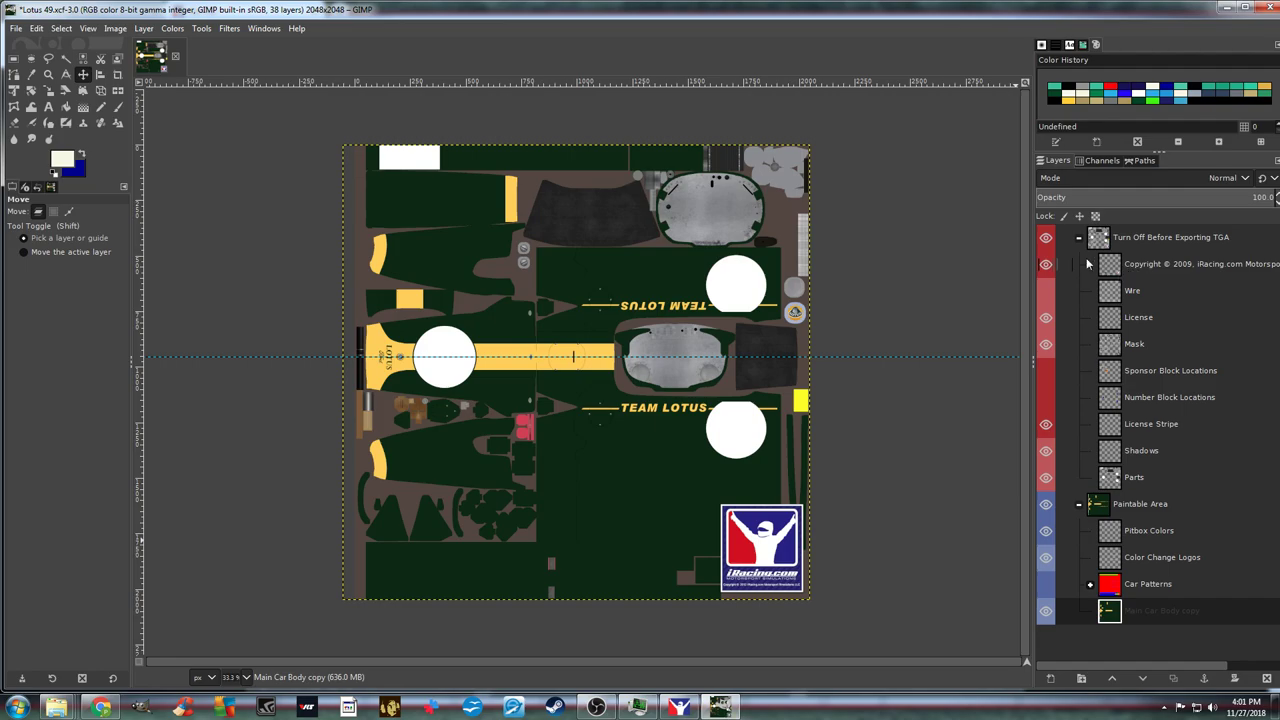
click(1045, 265)
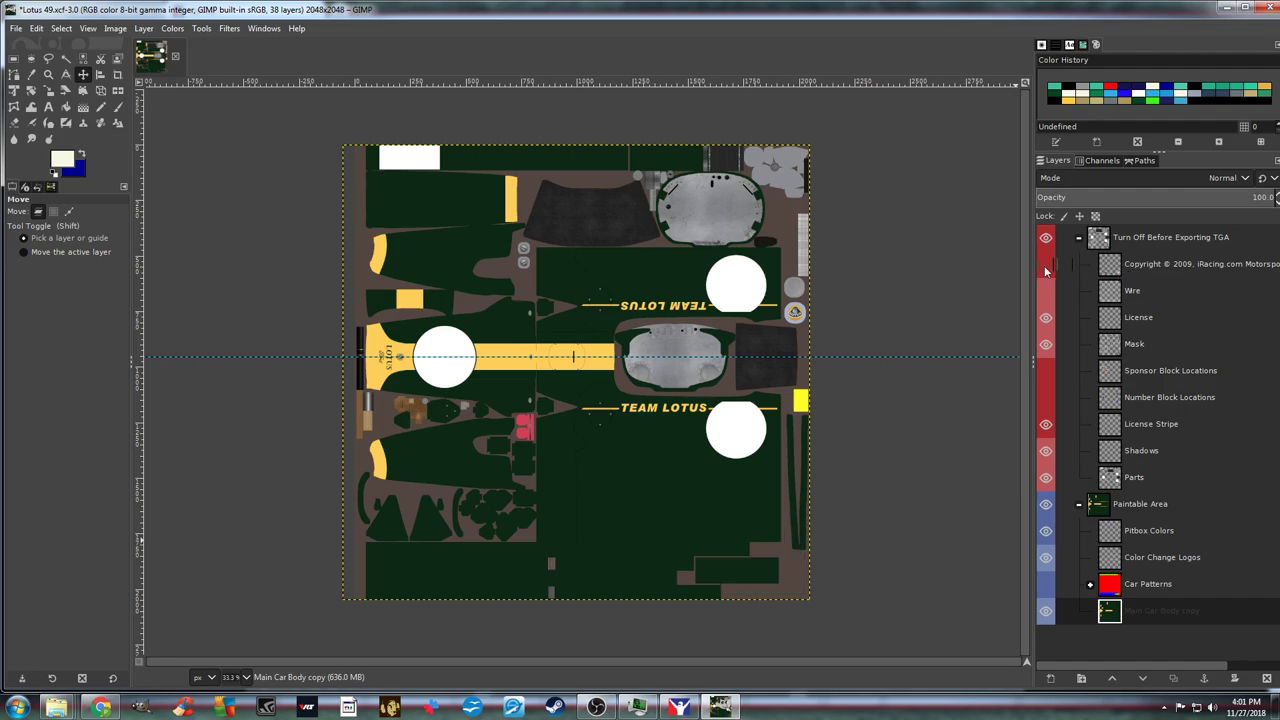
click(1045, 265)
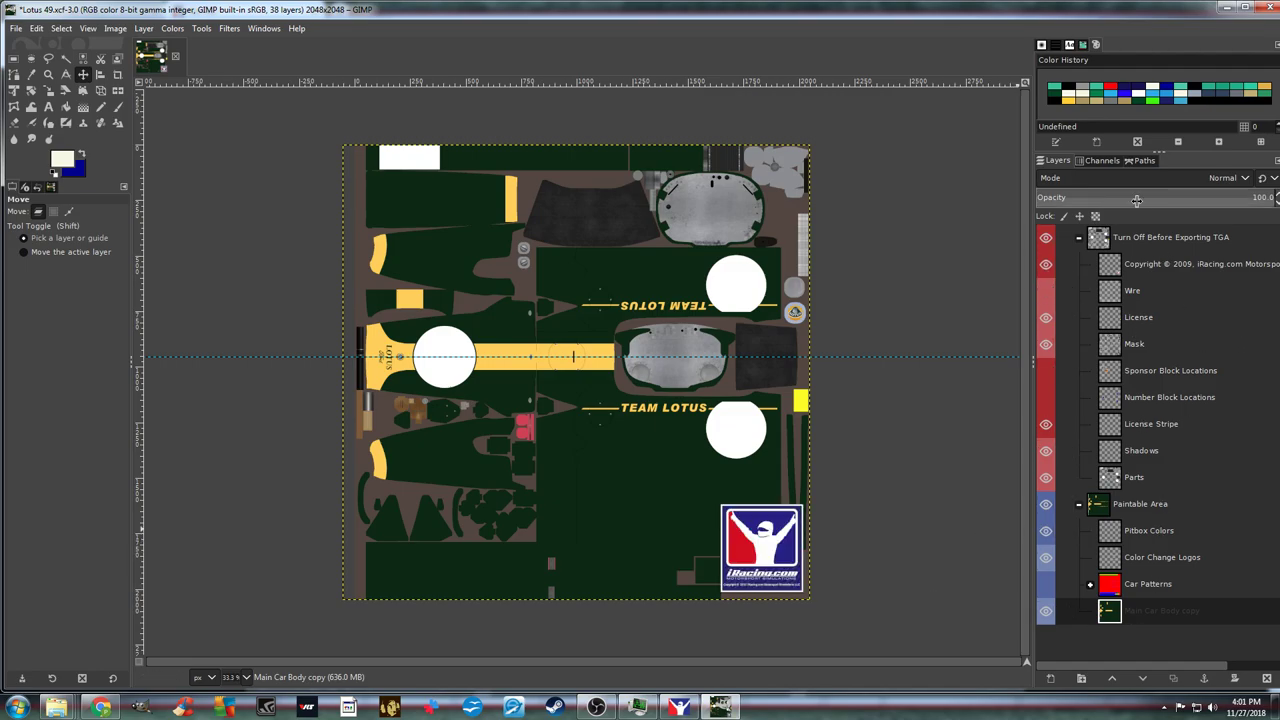
click(1046, 265)
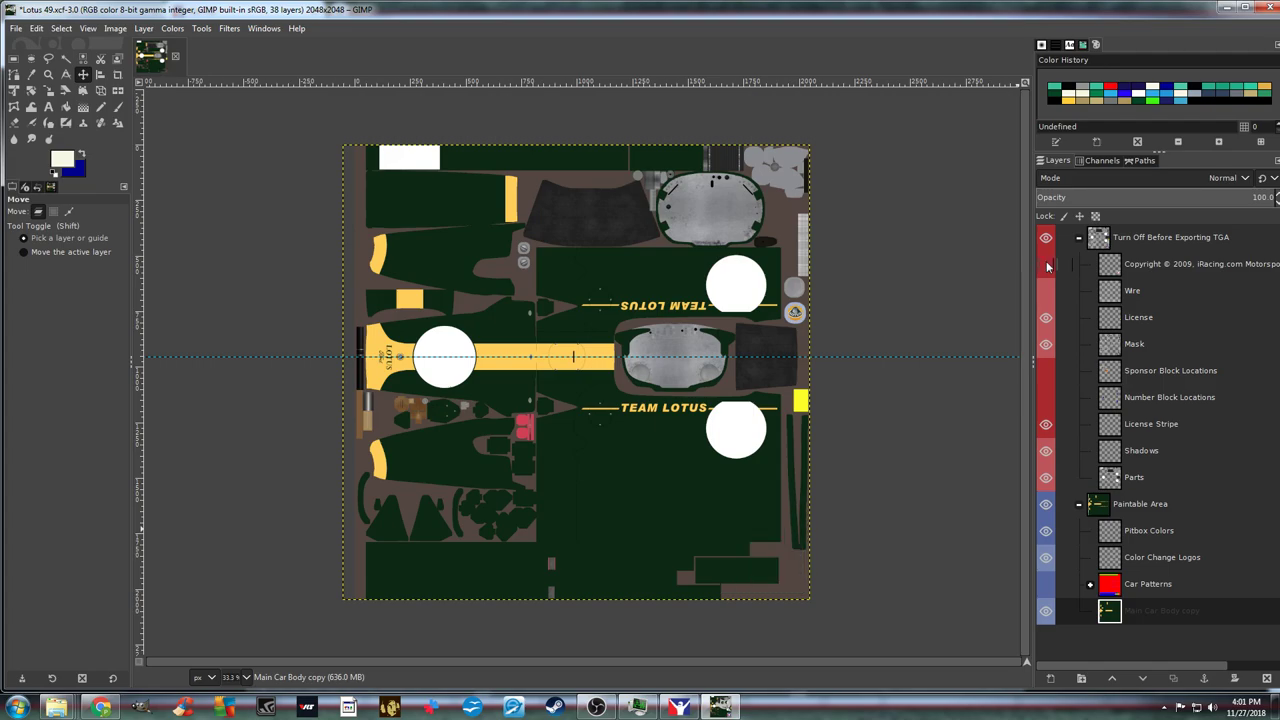
Hide the Color Change Logos layer to remove the Team Lotus lettering from the car
click(1137, 558)
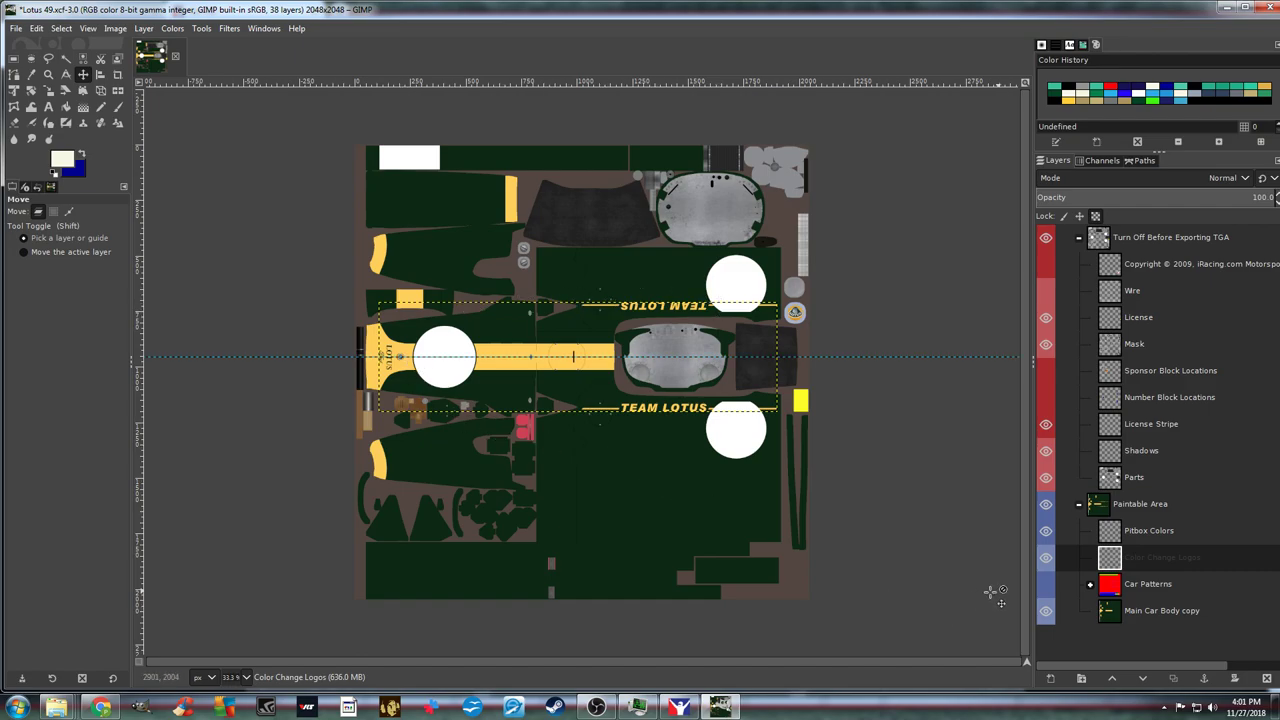
click(1046, 559)
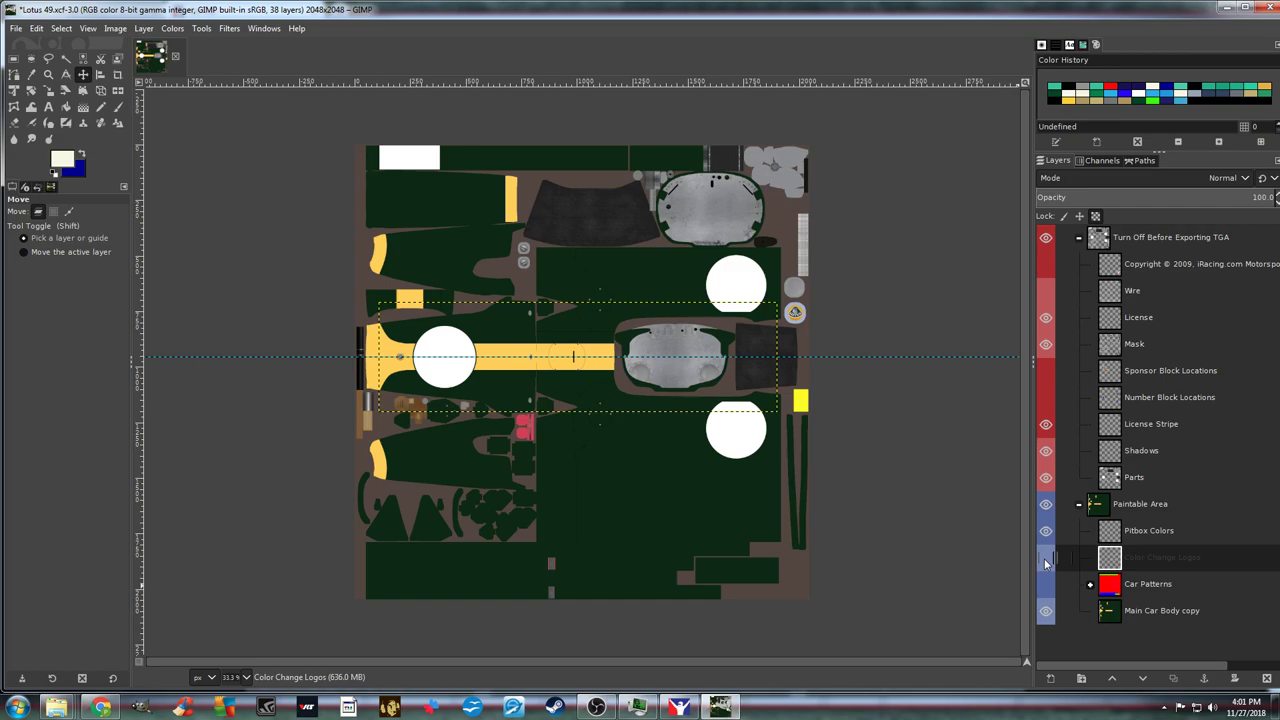
click(1046, 559)
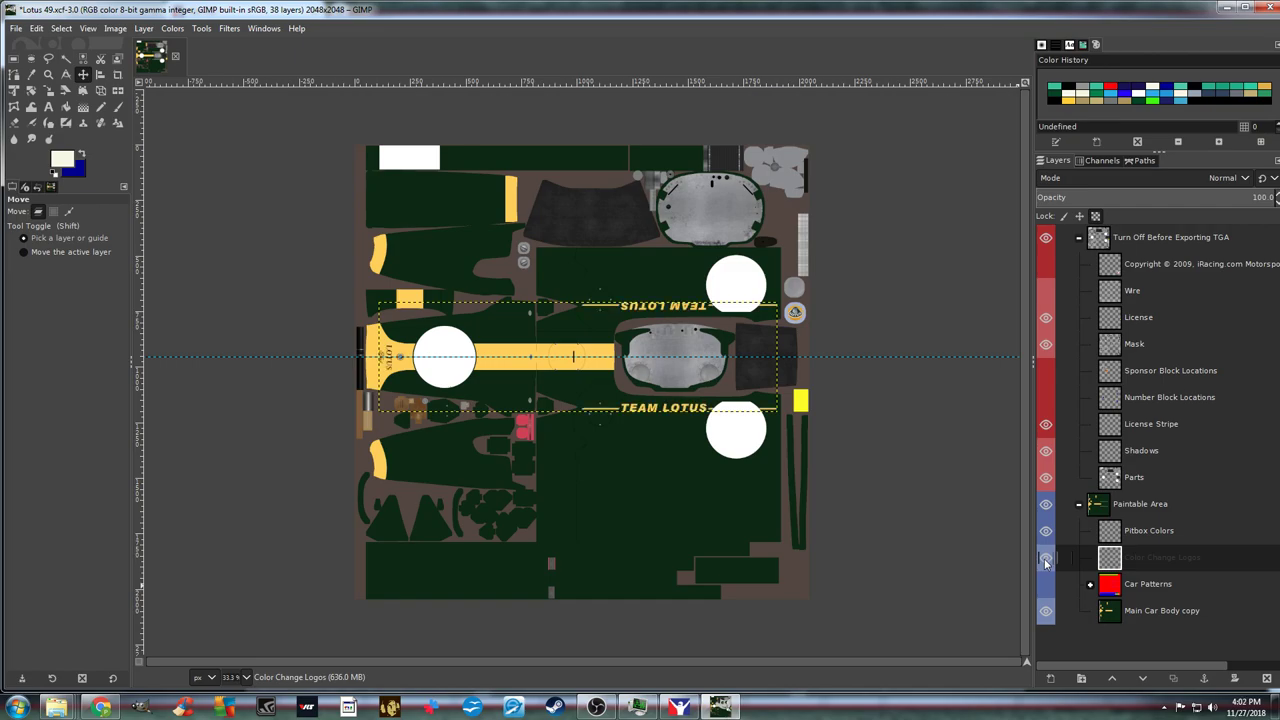
click(1046, 559)
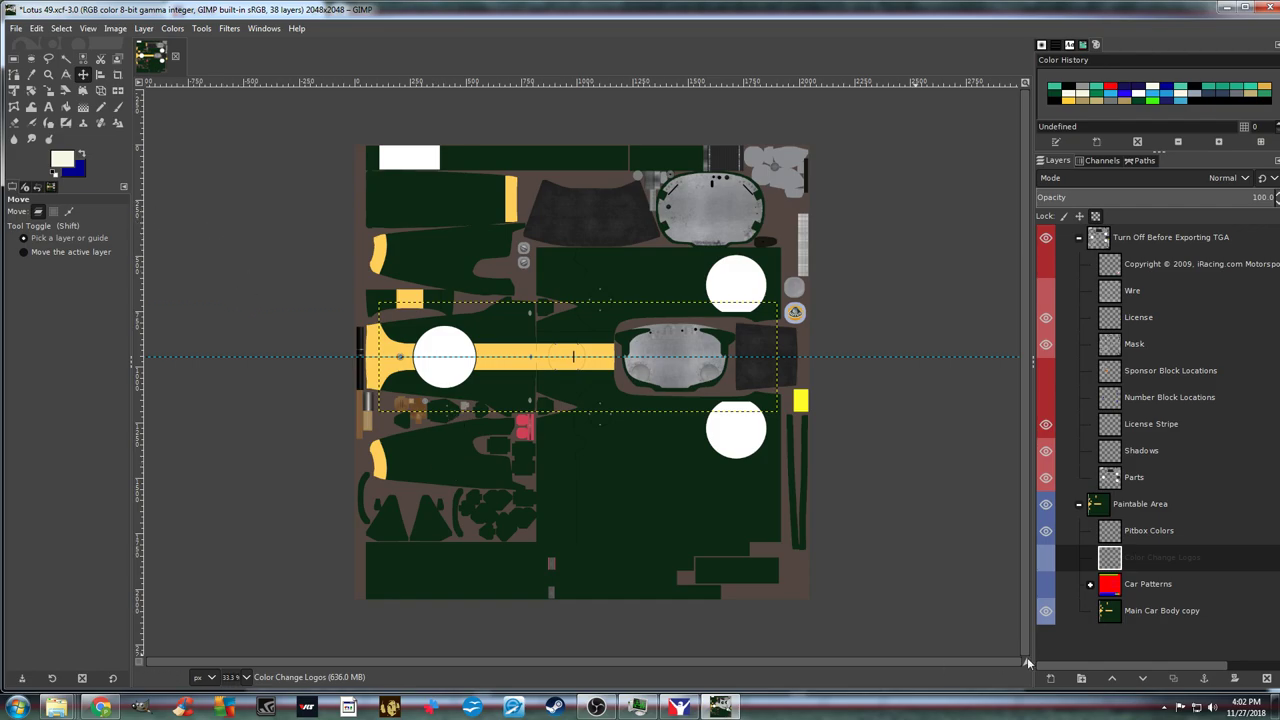
Make Main Car Body copy the active layer and toggle its visibility to check what it covers, leaving it shown
click(1158, 612)
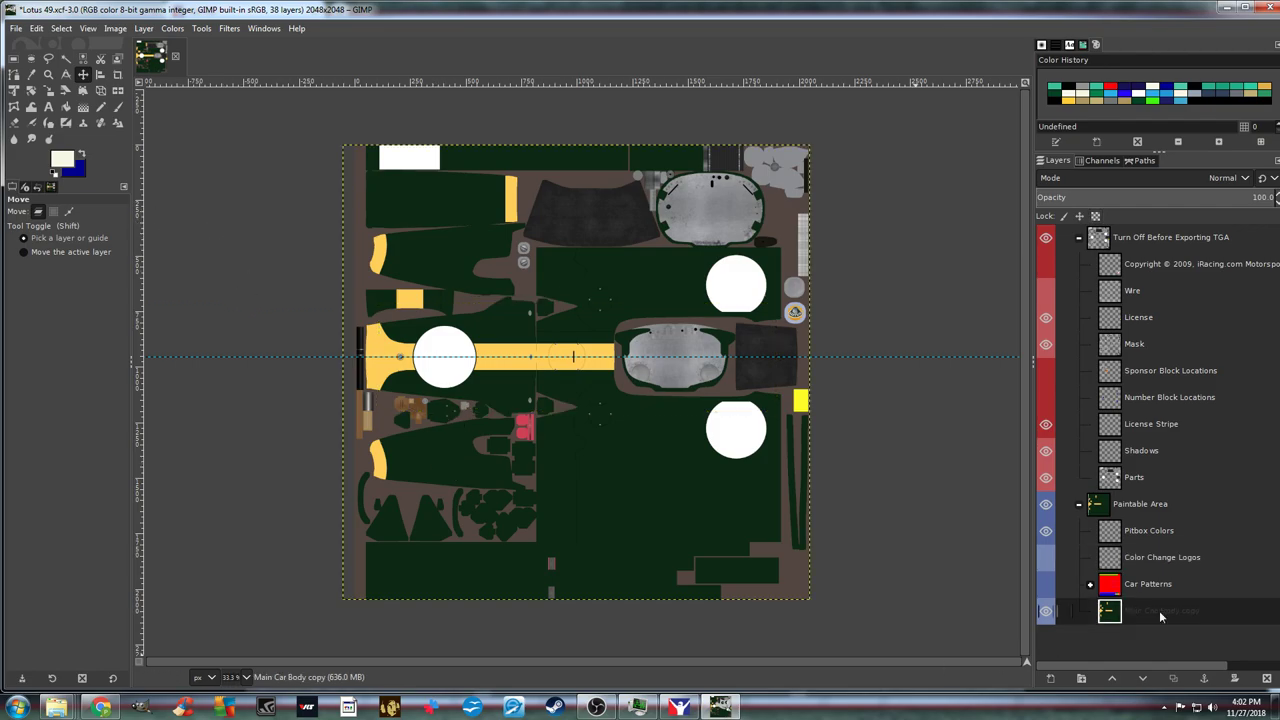
click(1046, 612)
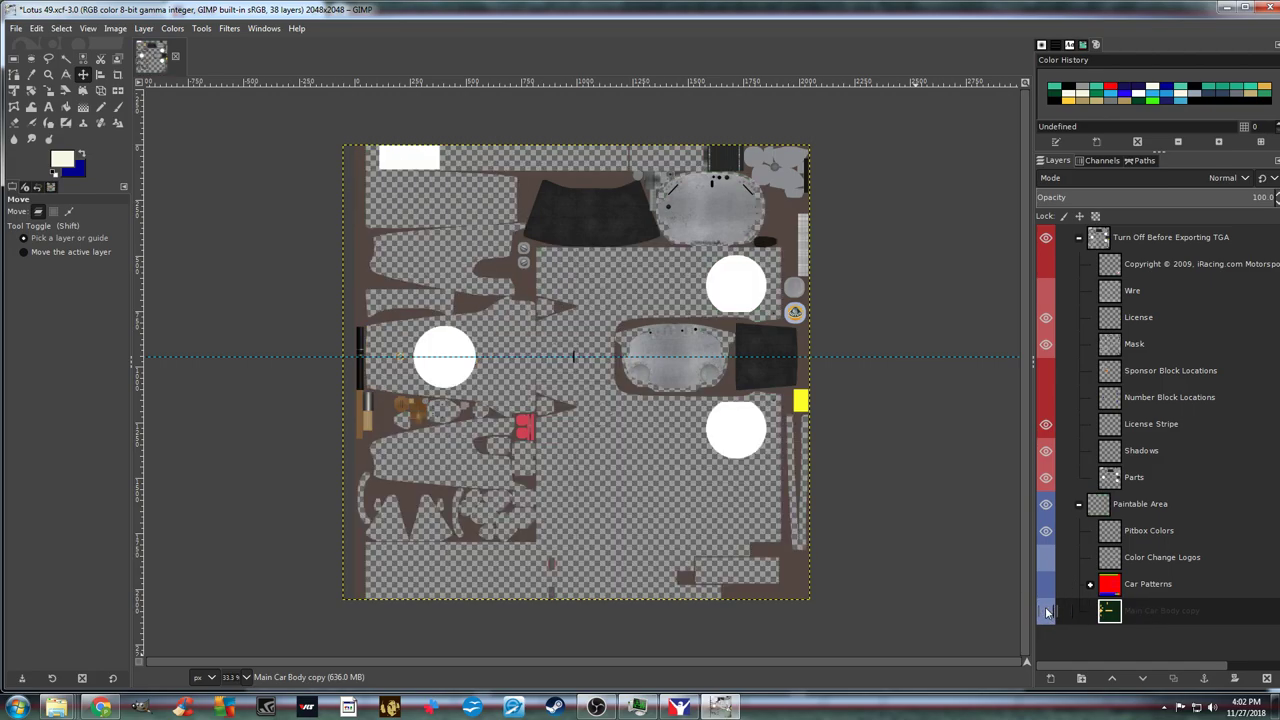
click(1046, 612)
click(1046, 612)
click(1046, 612)
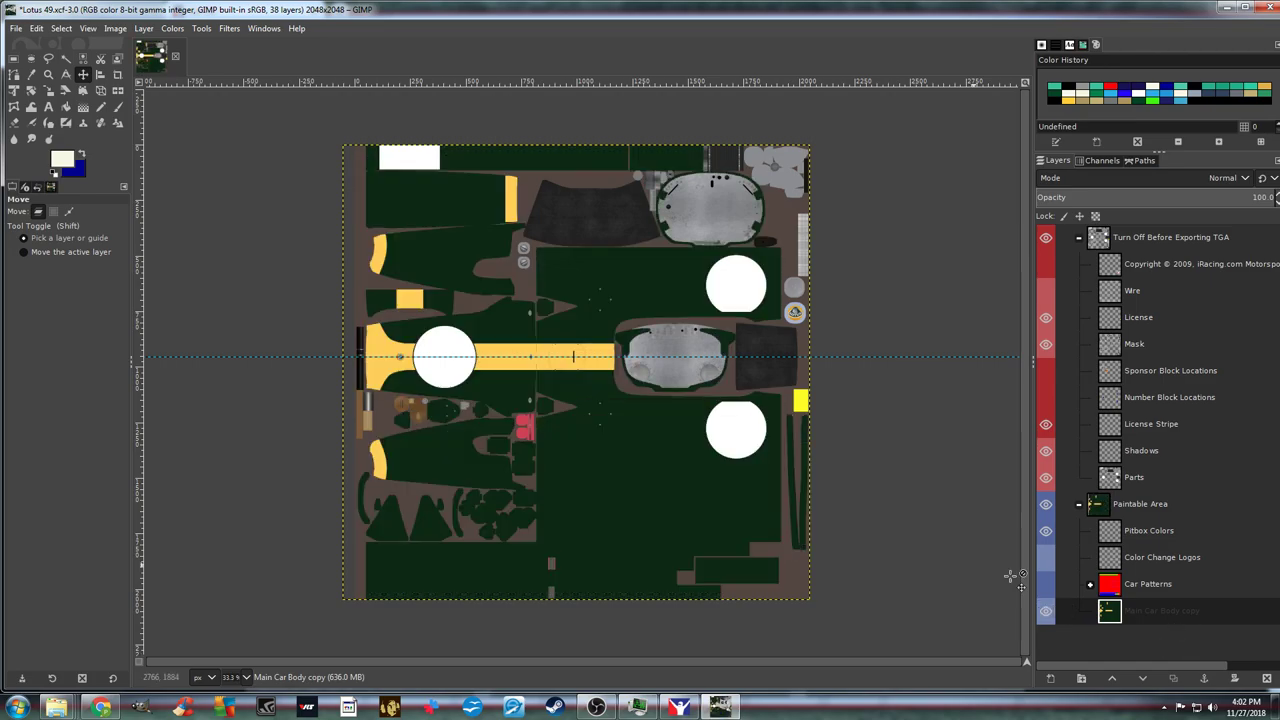
Set the foreground colour to teal 3fc09e and bucket-fill the whole Main Car Body copy layer with it
click(66, 165)
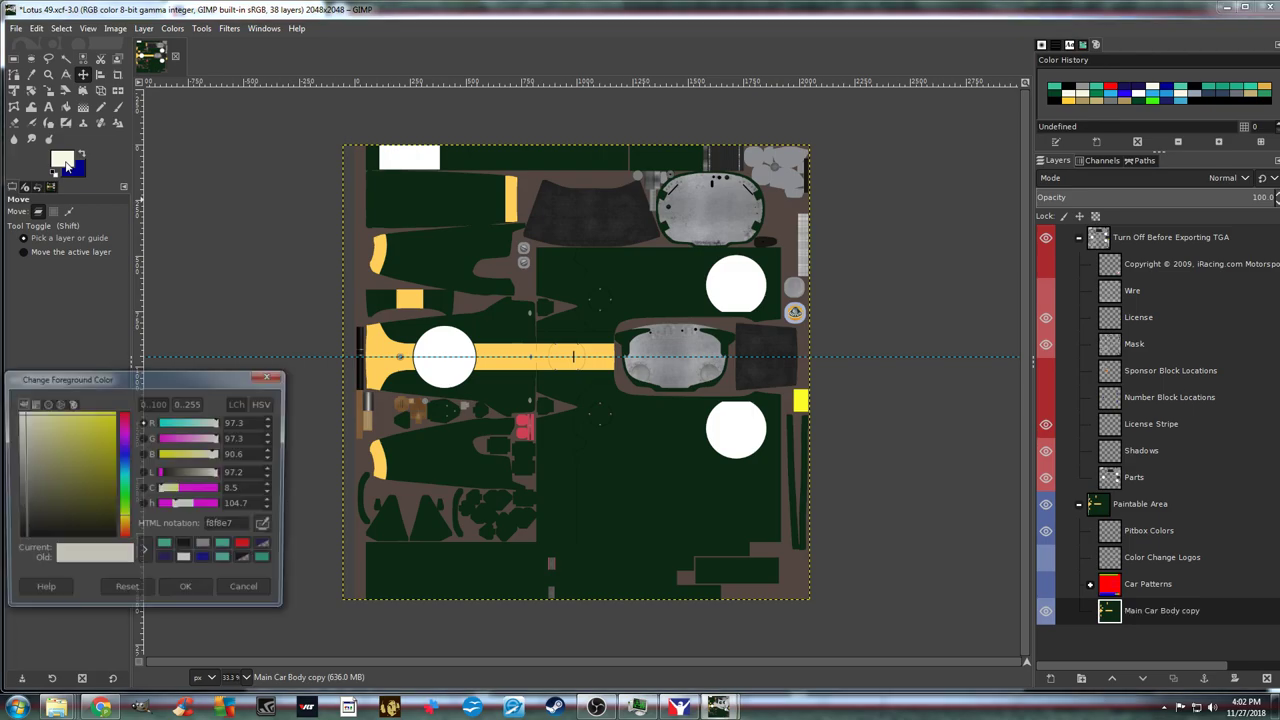
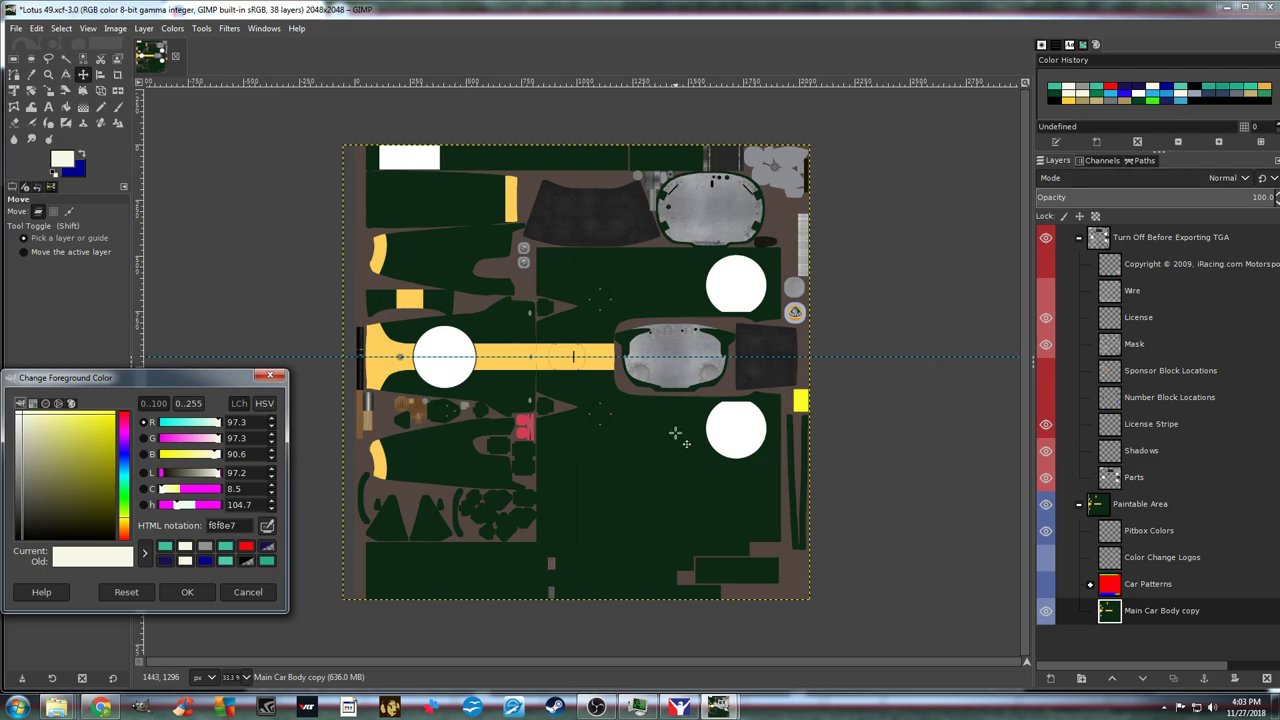
click(1188, 612)
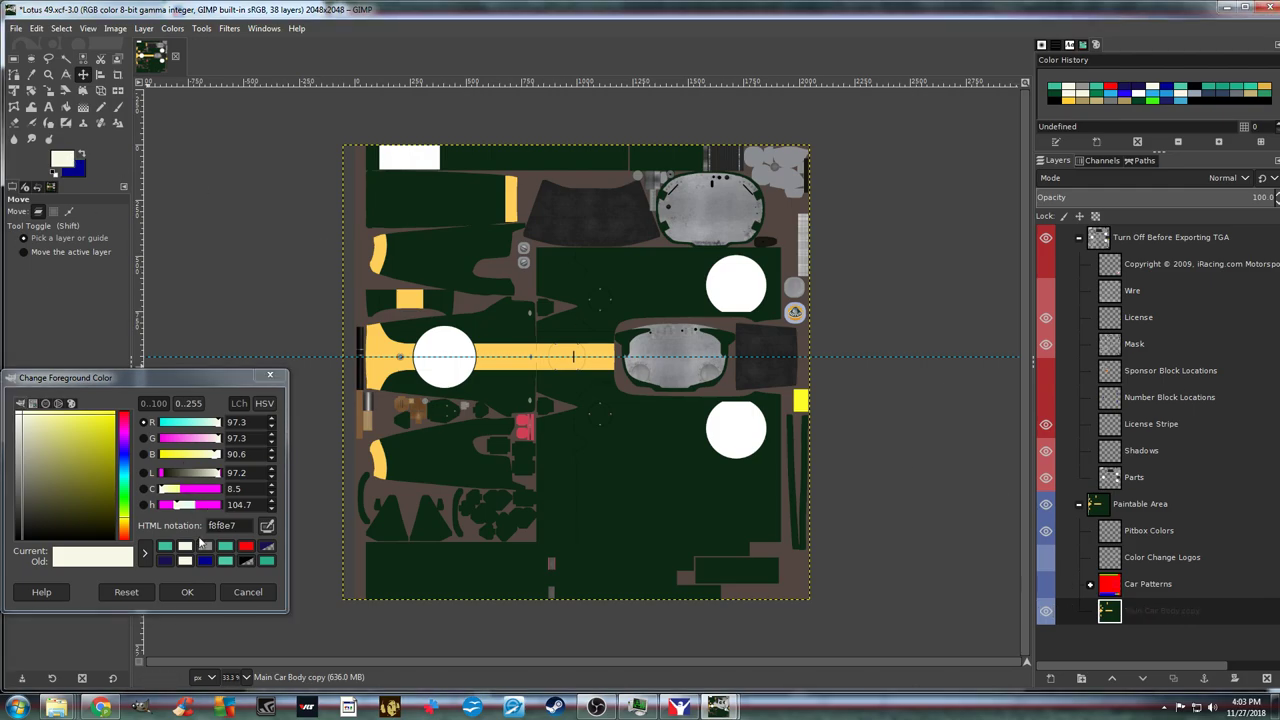
click(228, 549)
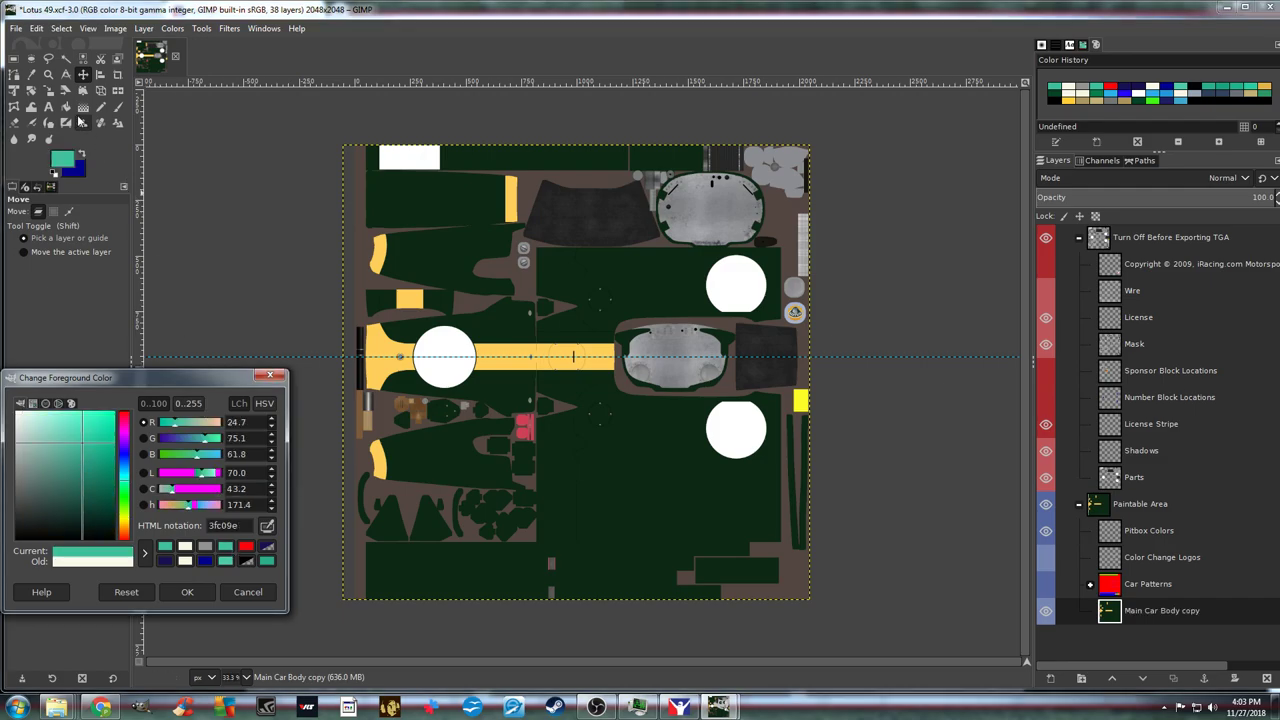
click(66, 109)
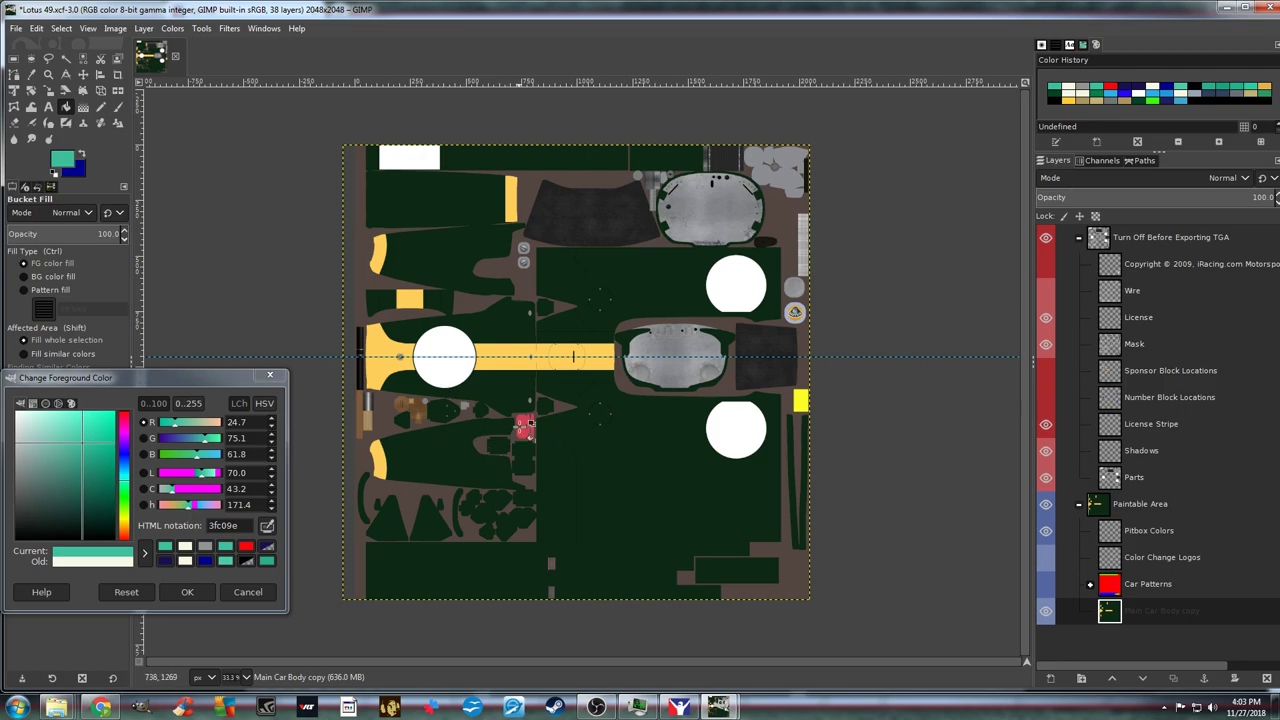
click(457, 447)
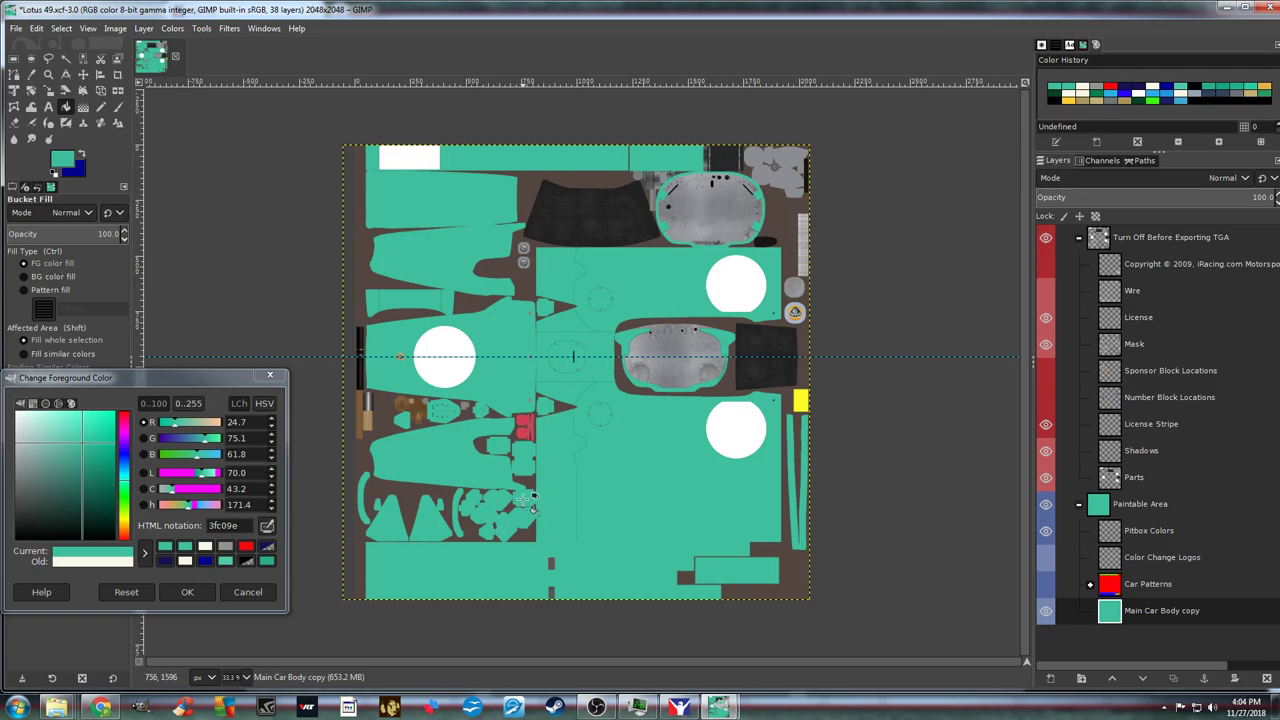
Toggle the Parts and Main Car Body copy layers to compare what each covers, leaving both shown
click(1046, 478)
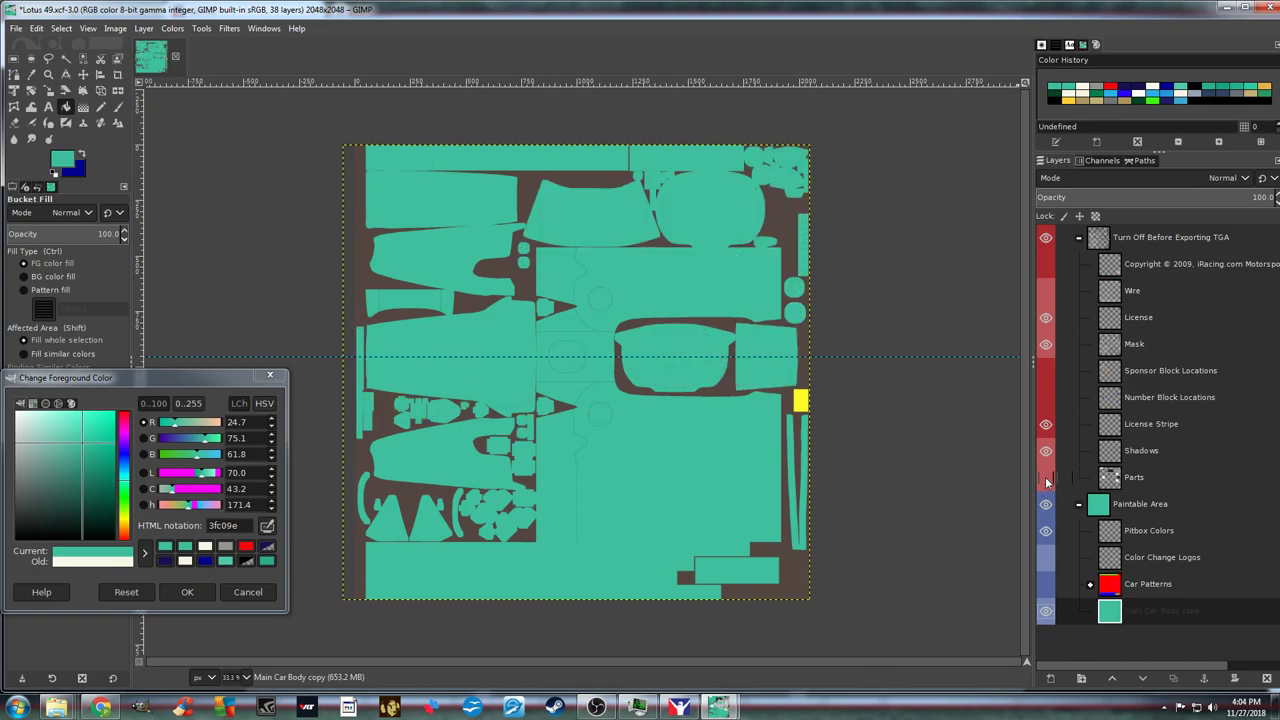
click(1046, 478)
click(1046, 611)
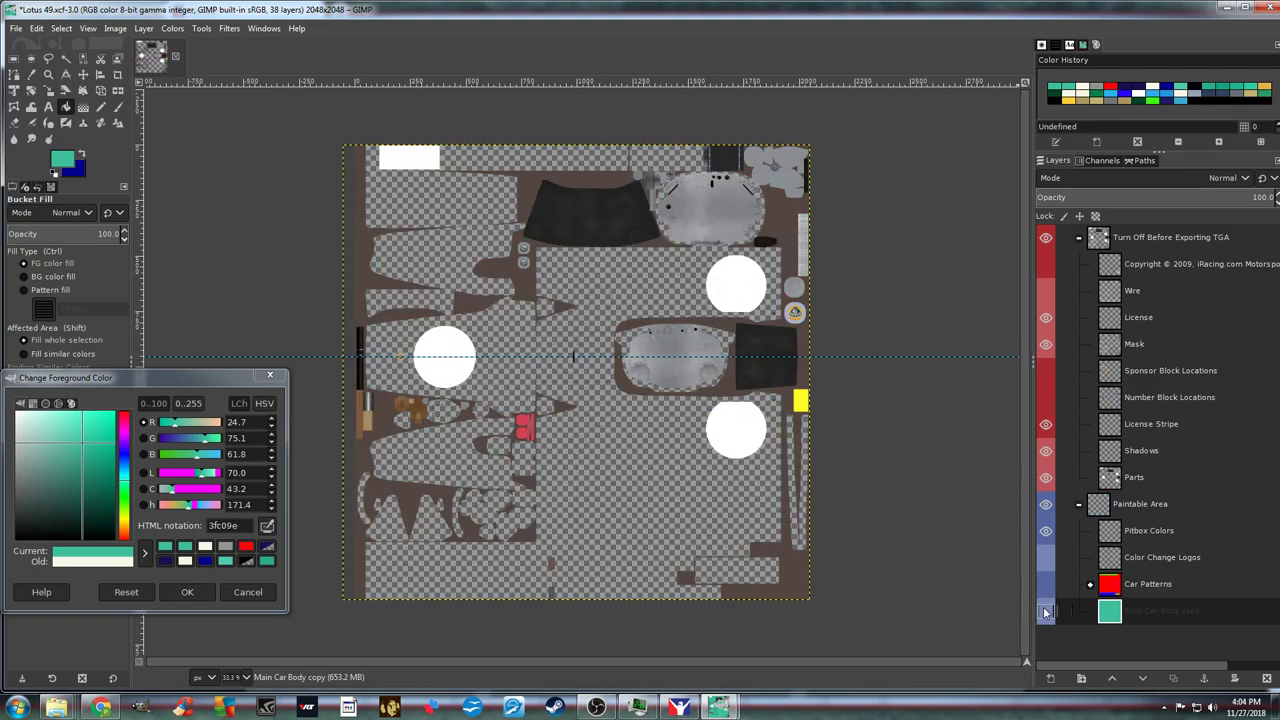
click(1046, 478)
click(1046, 478)
click(1046, 611)
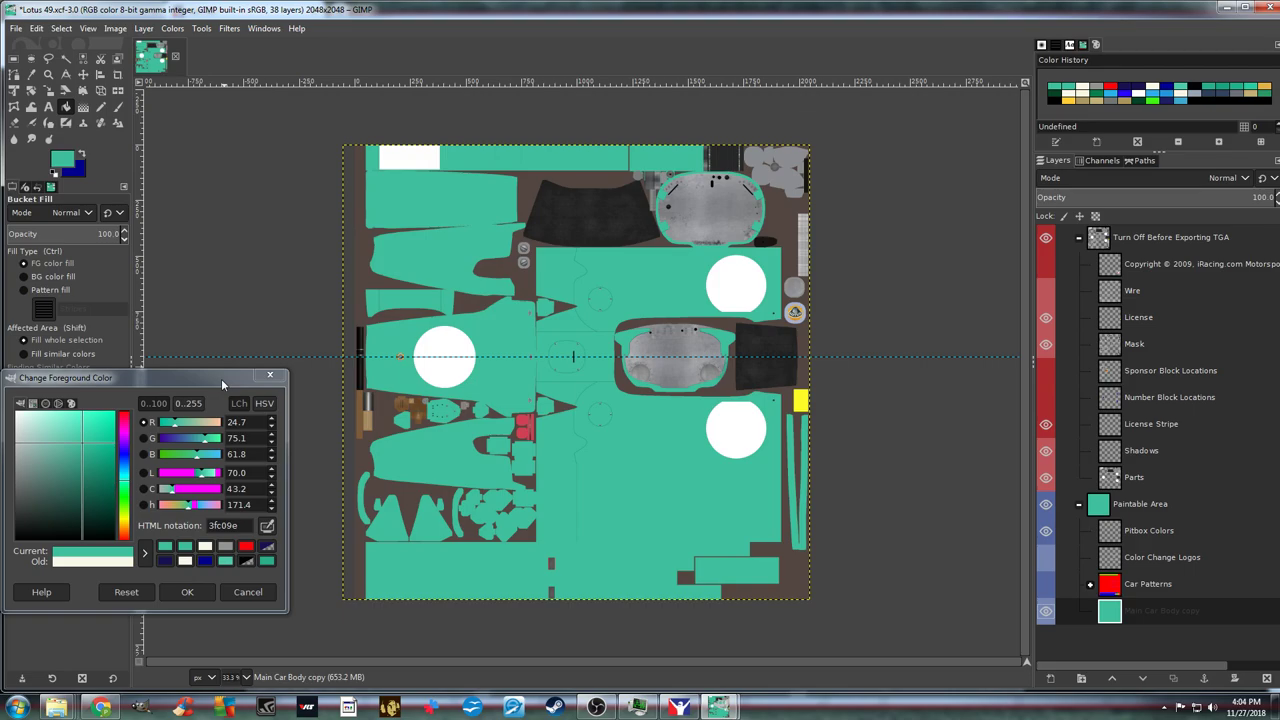
Move the foreground colour dialog aside, switch to the iRacing simulator to view the session, and return to GIMP
drag(221, 378, 243, 430)
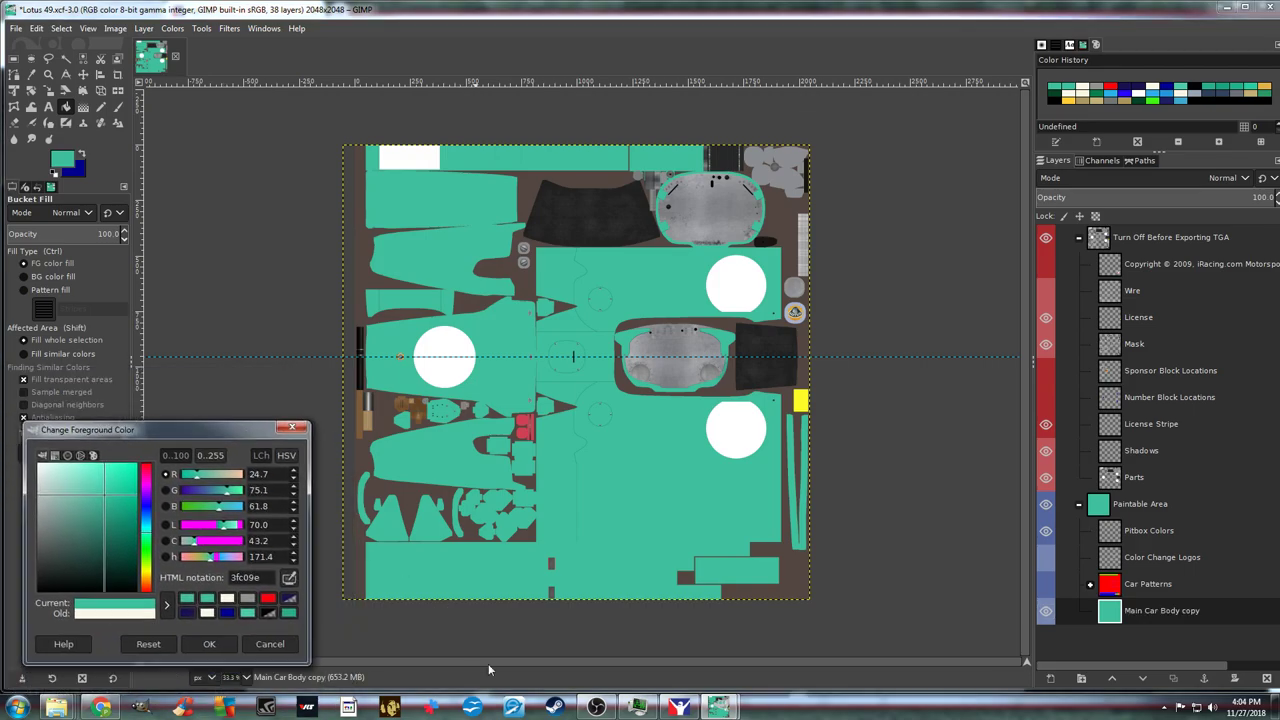
click(679, 708)
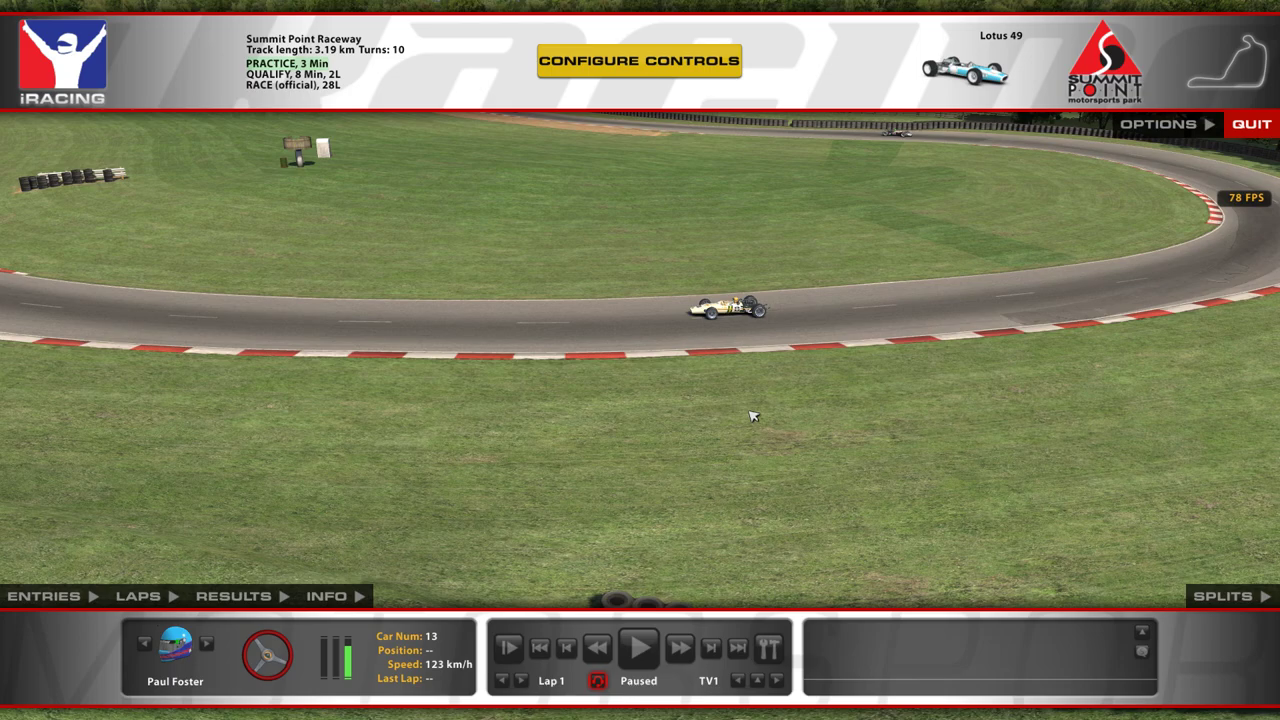
key(super)
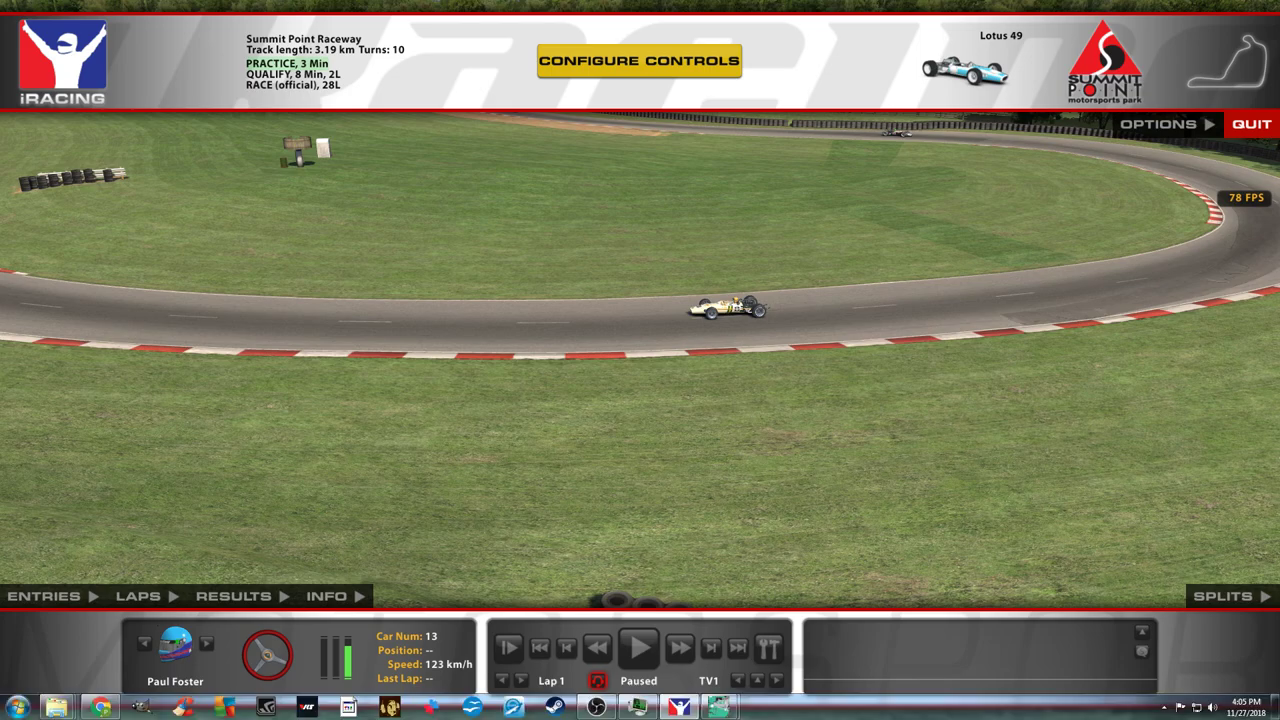
key(ctrl+shift+Escape)
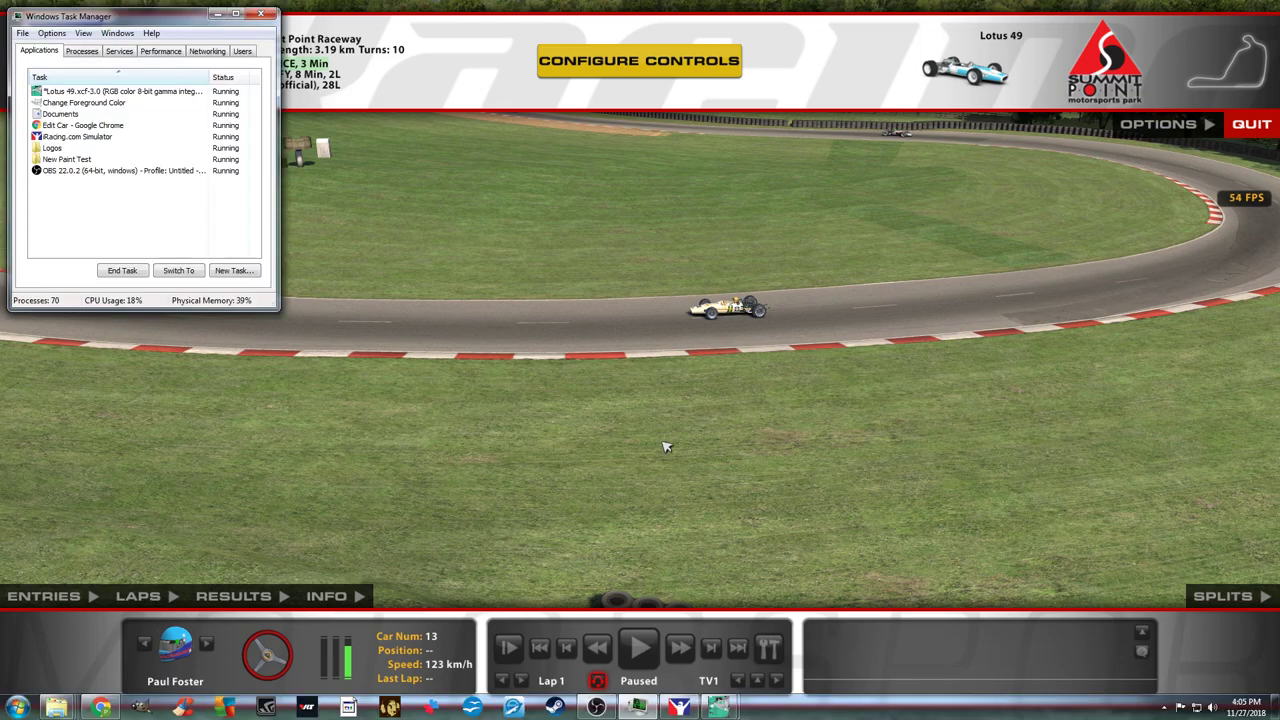
click(718, 707)
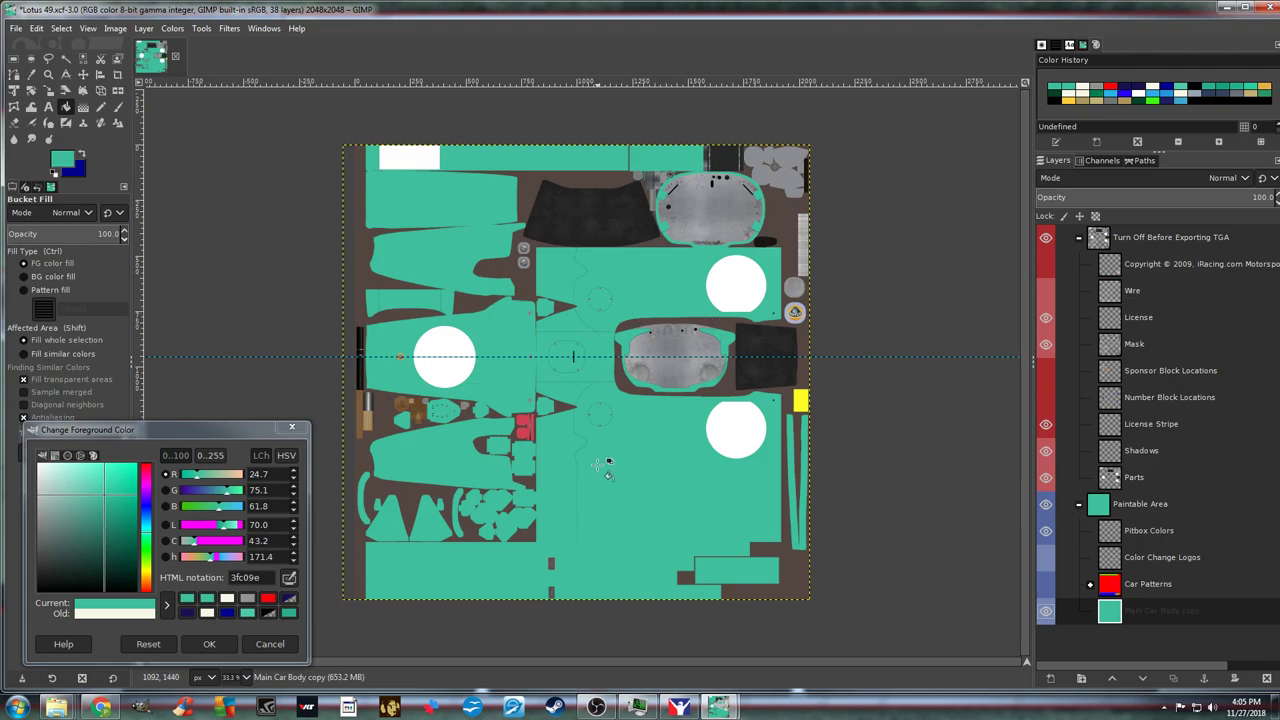
Activate the Move tool and save the recoloured template to its existing XCF file
click(83, 74)
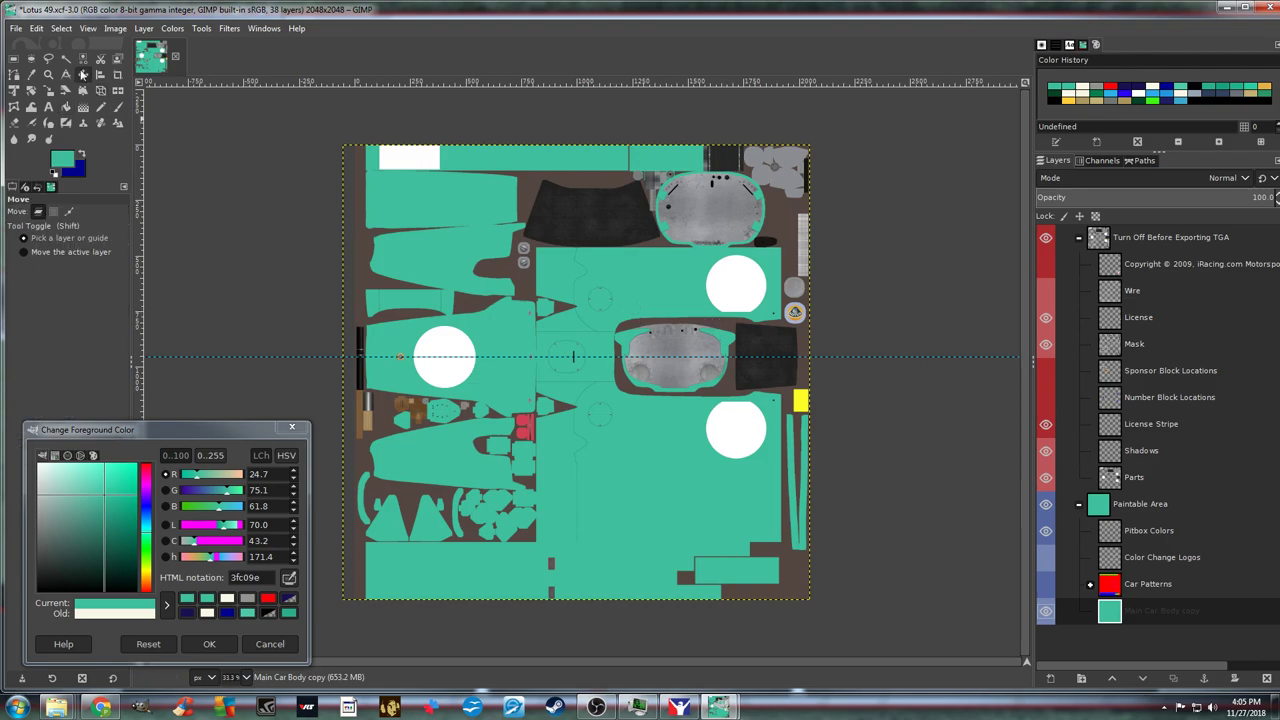
click(17, 29)
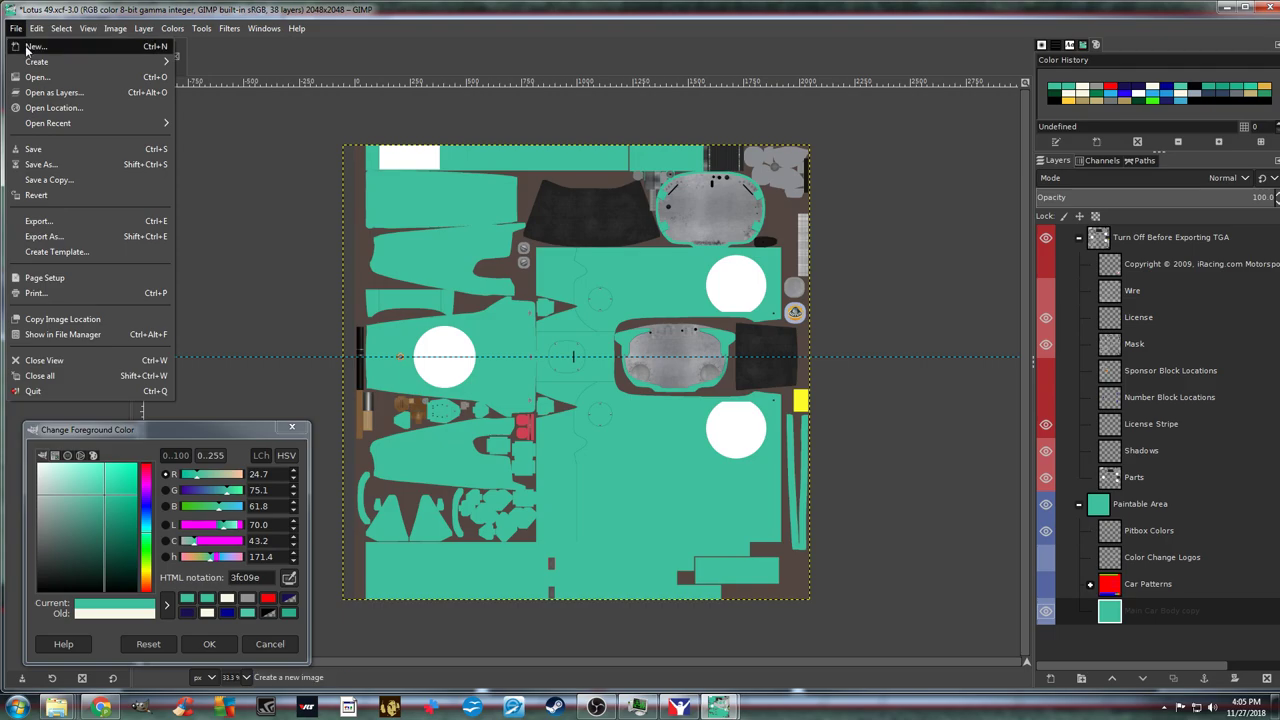
click(34, 151)
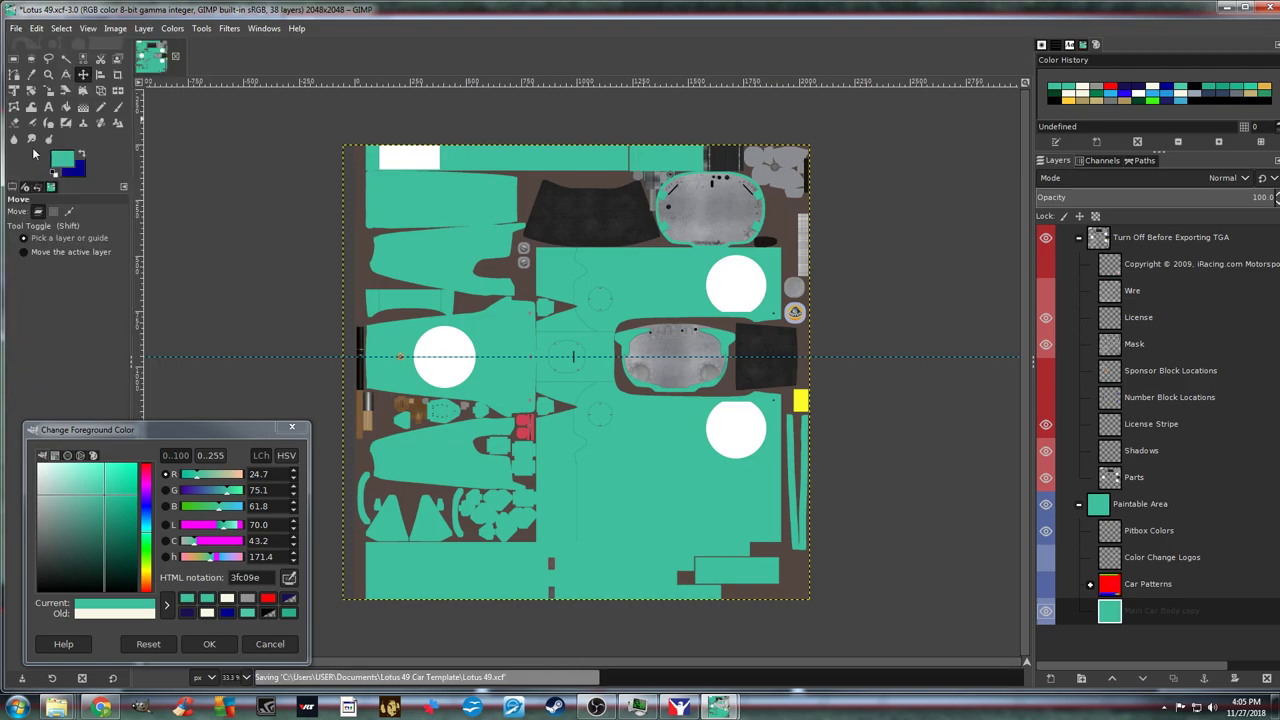
Start exporting the image under a new name and choose TarGA image (tga) as the file type
click(15, 30)
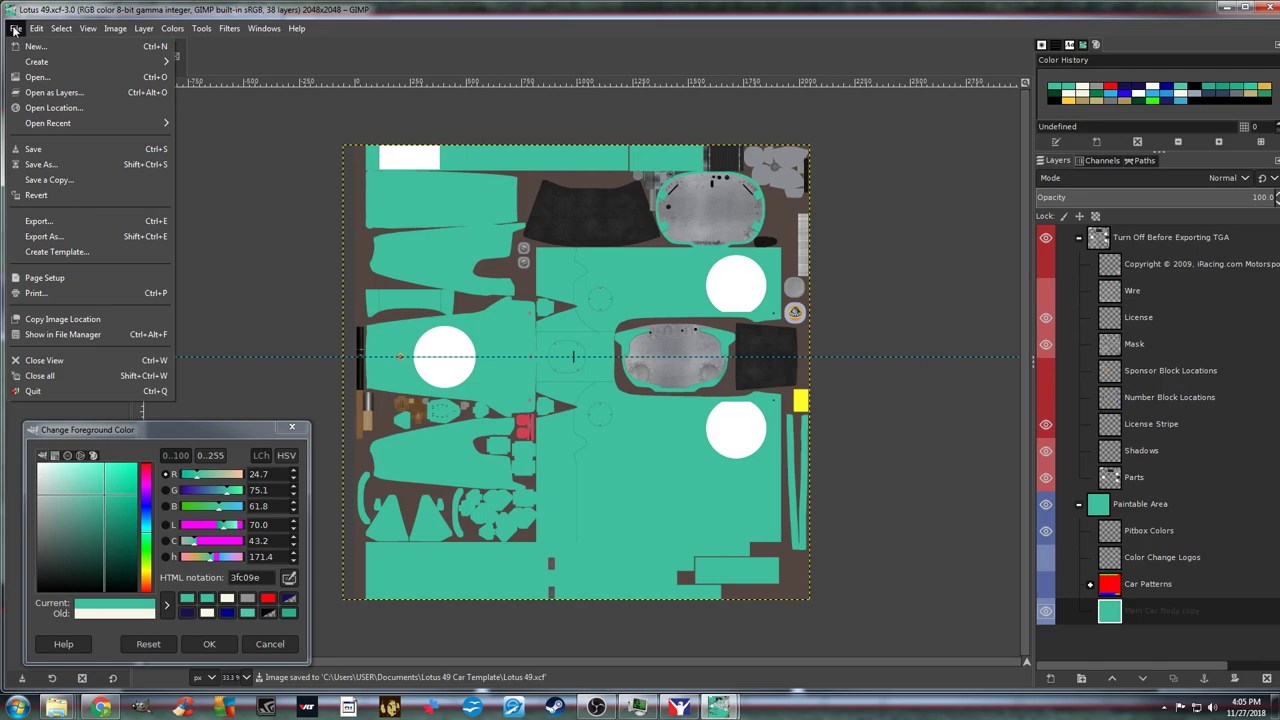
click(65, 239)
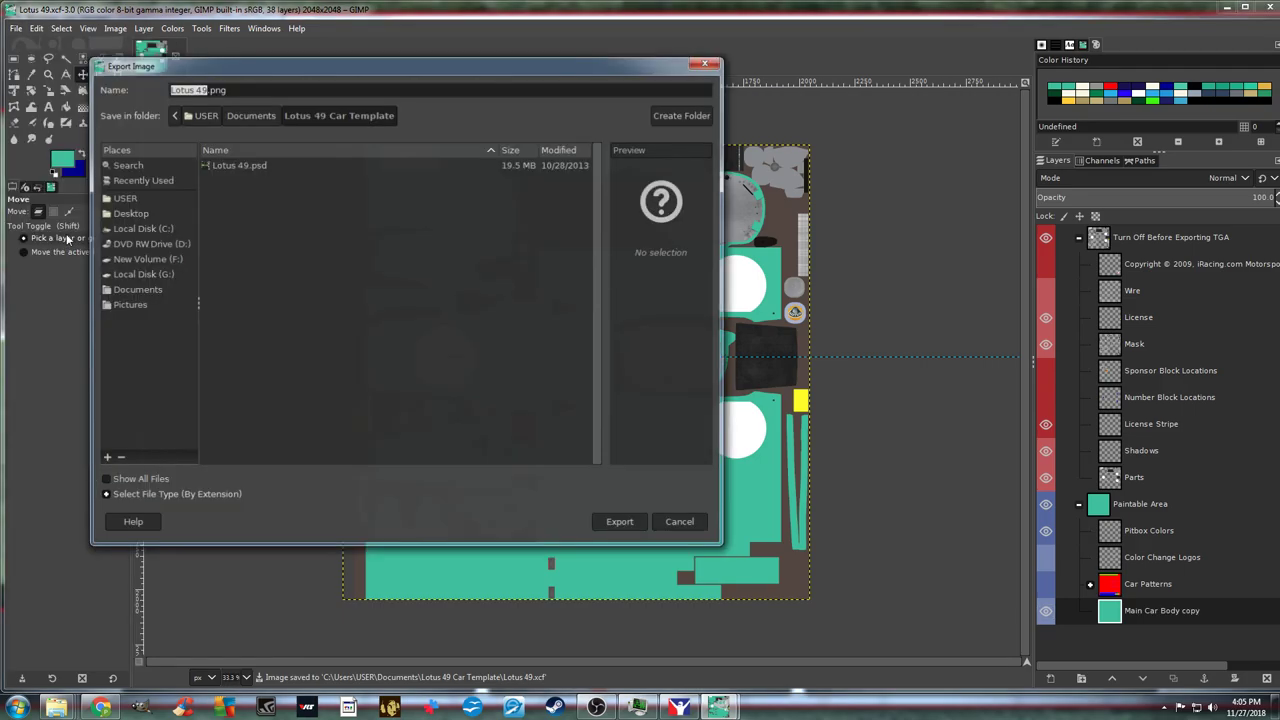
click(139, 497)
scroll(140, 490, down, 5)
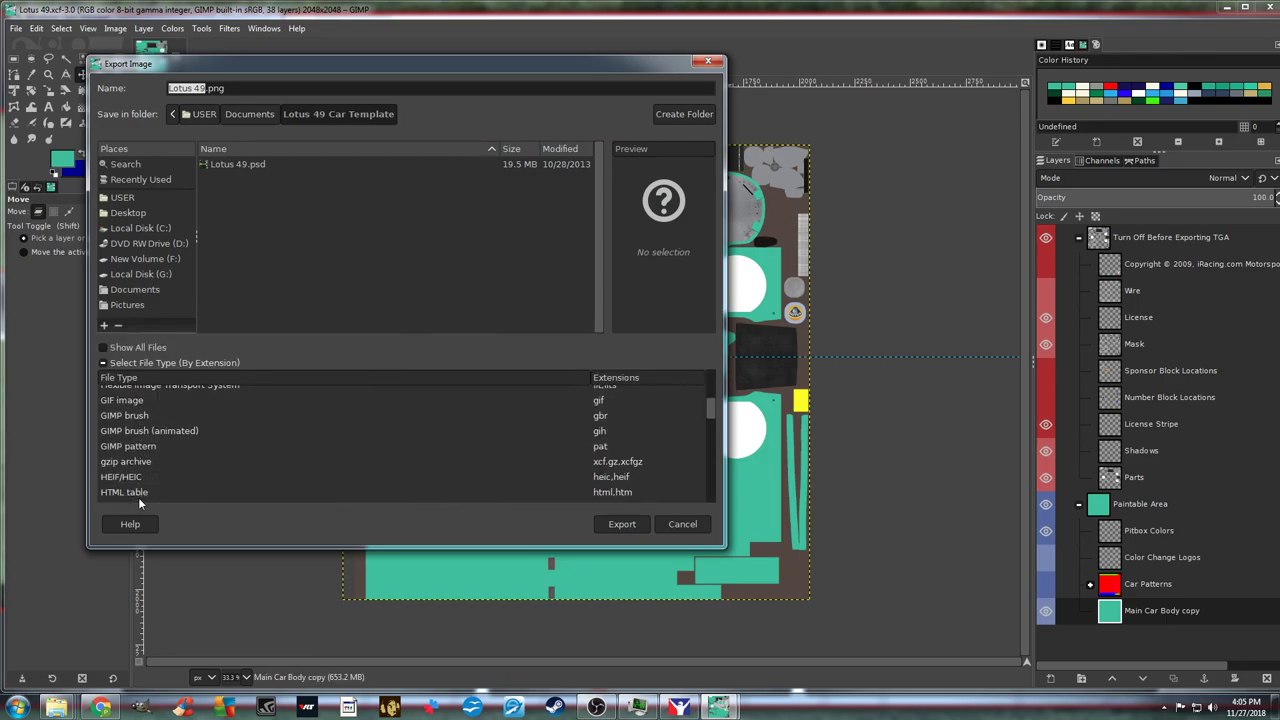
scroll(138, 497, down, 6)
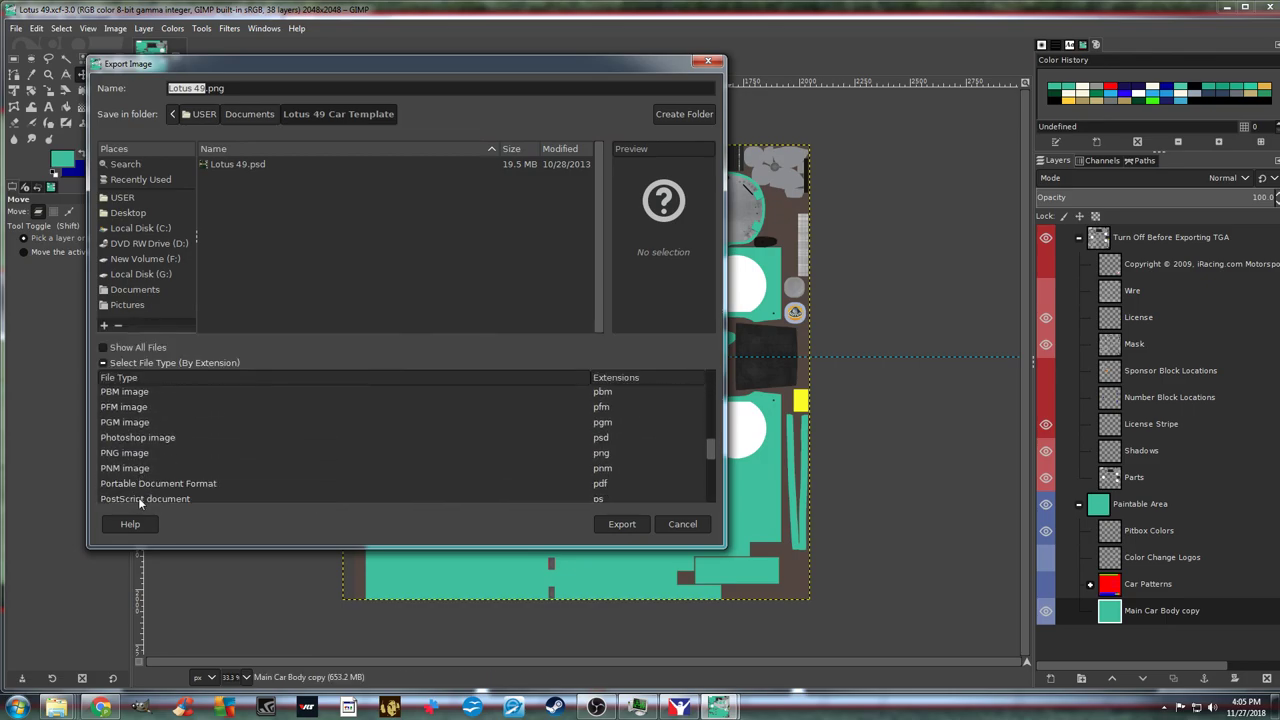
scroll(138, 497, down, 4)
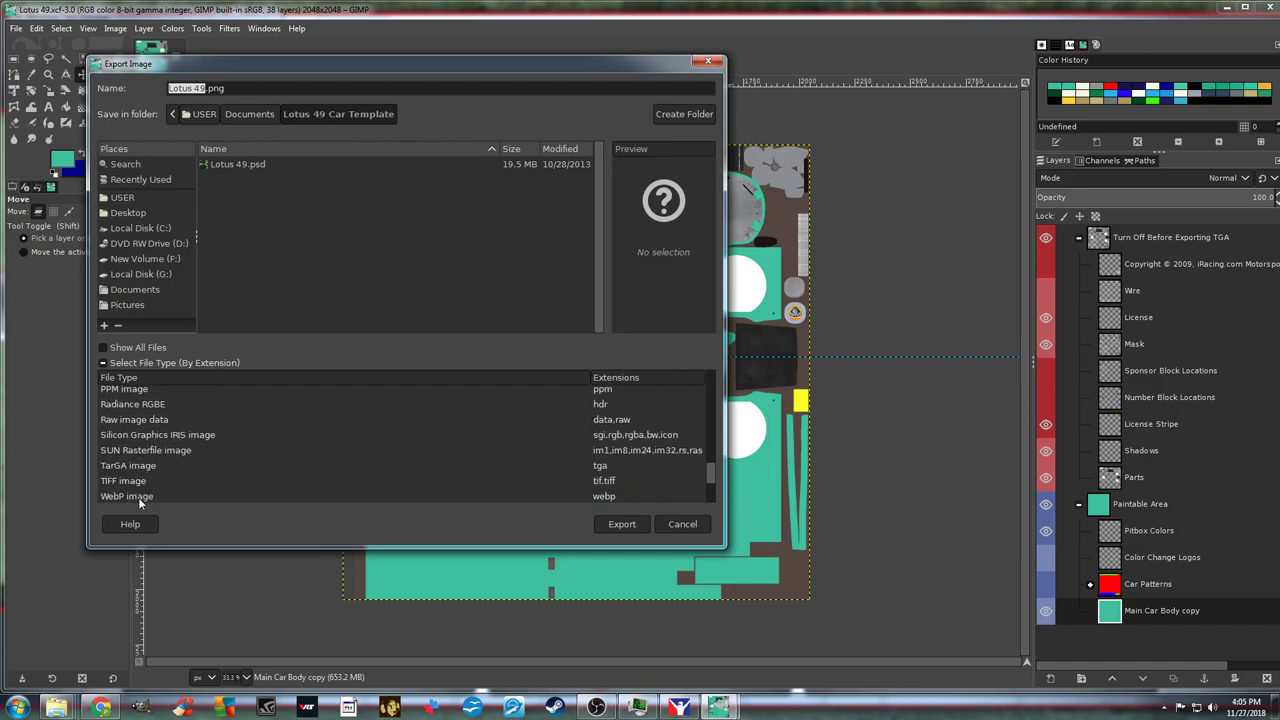
click(133, 467)
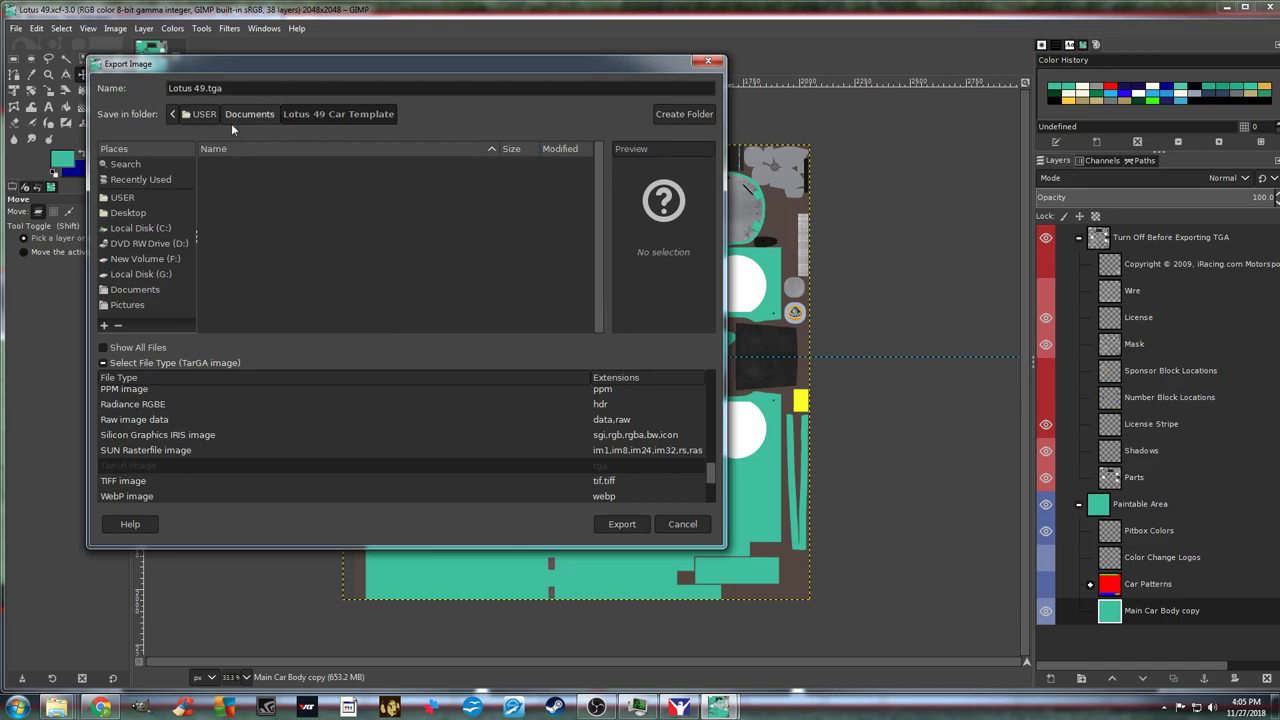
Switch to the Documents folder in Windows Explorer and open iRacing > paint > lotus49
mouse_move(57, 706)
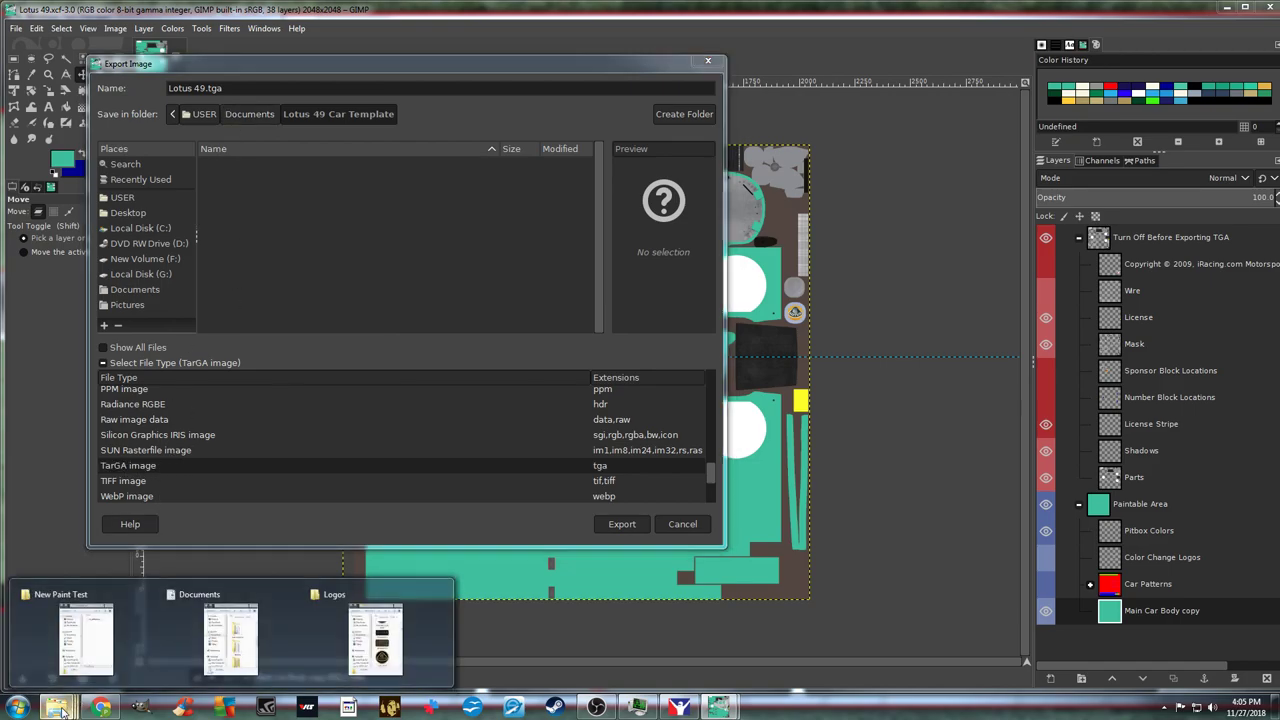
mouse_move(237, 641)
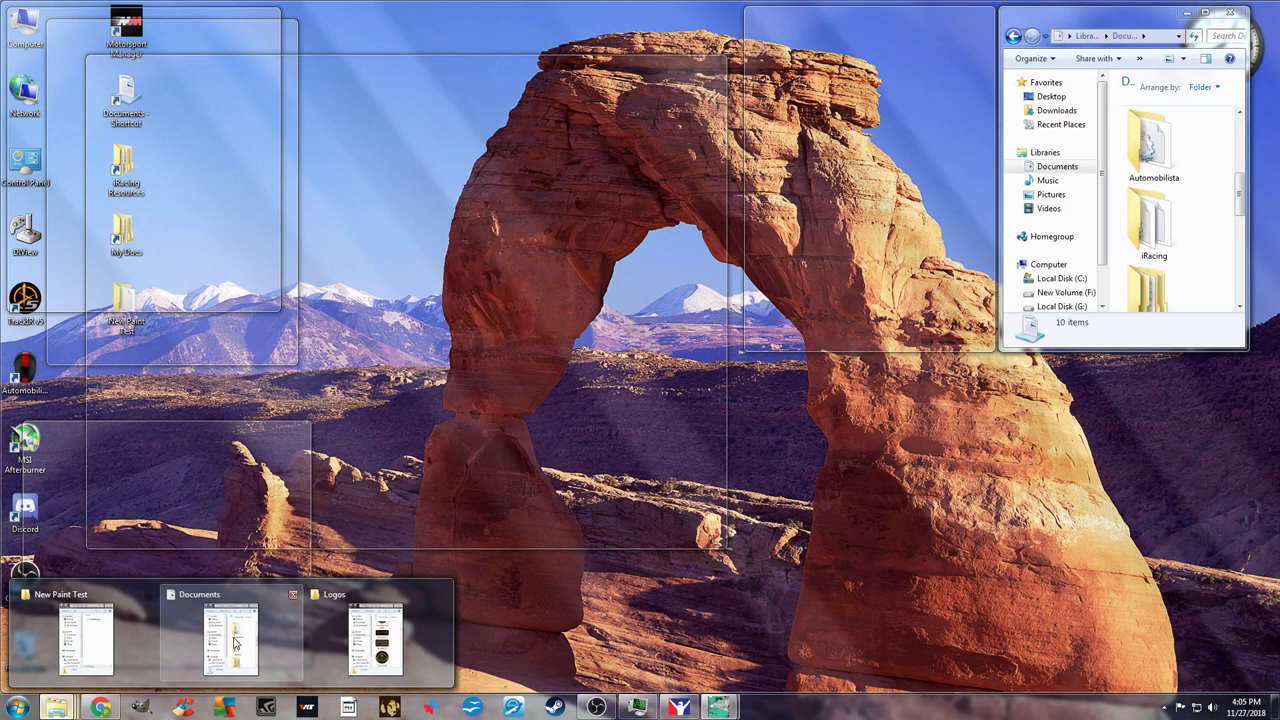
mouse_move(90, 660)
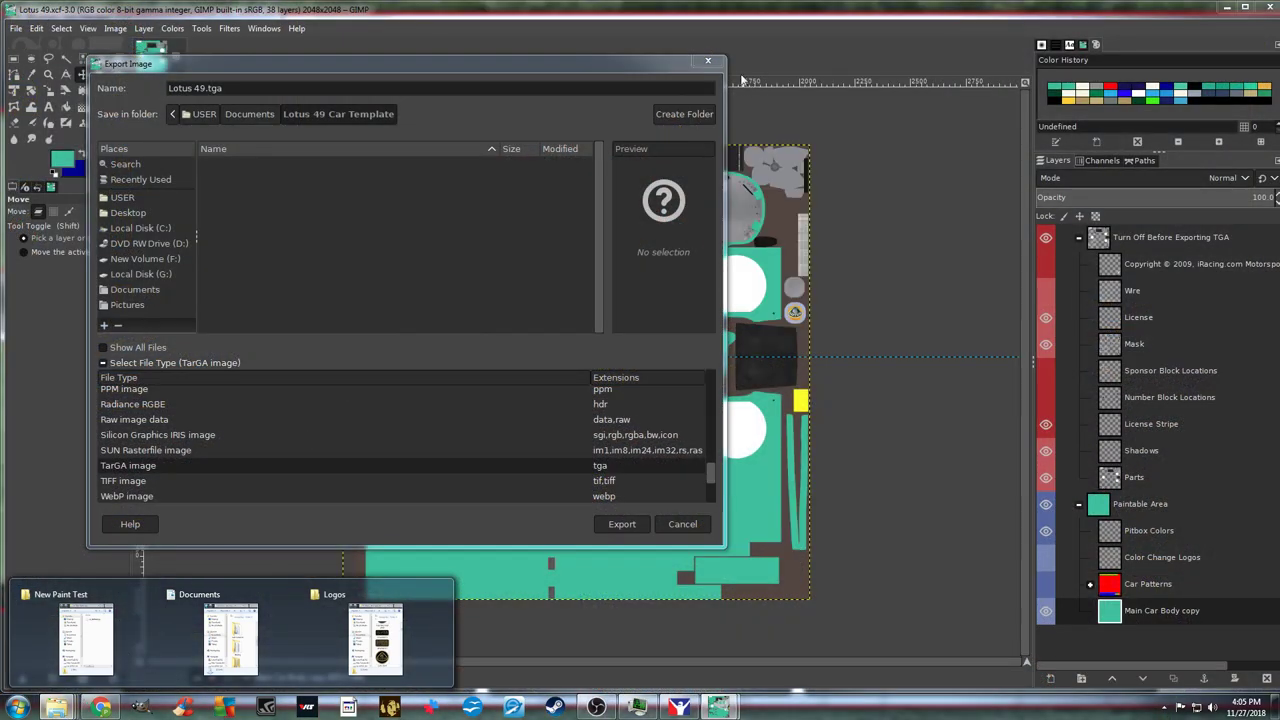
right_click(57, 707)
click(78, 643)
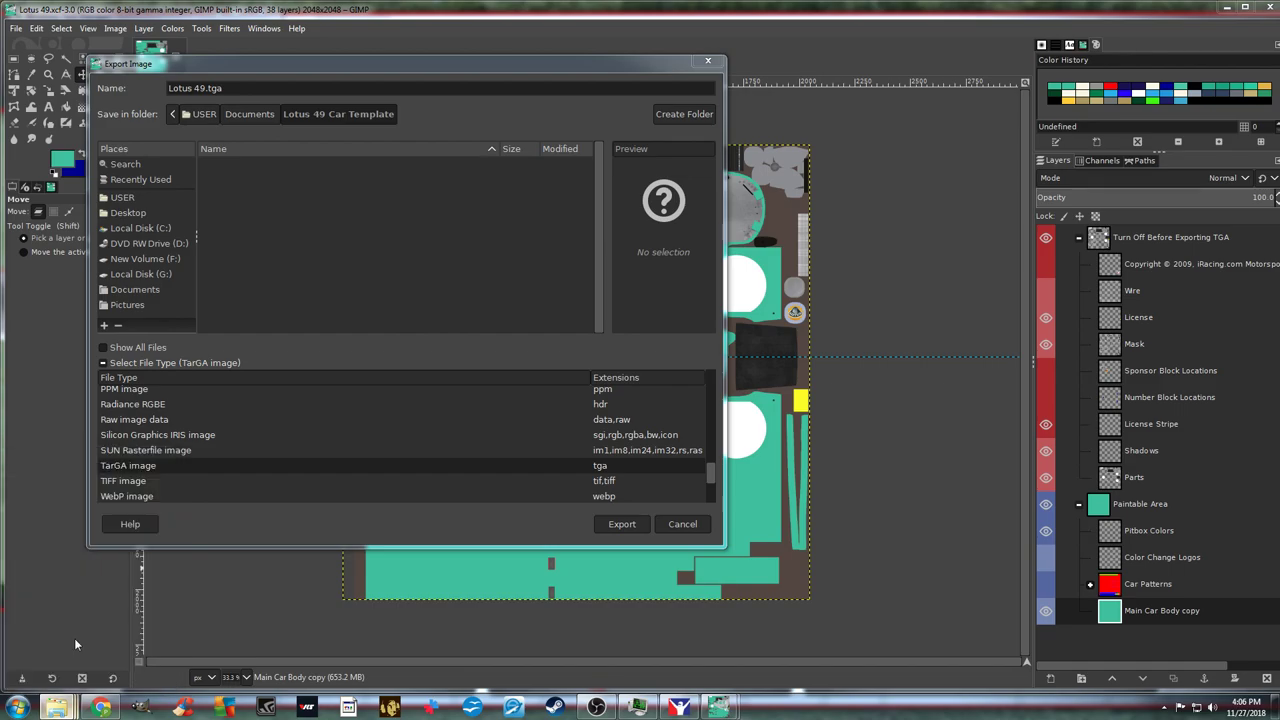
double_click(827, 284)
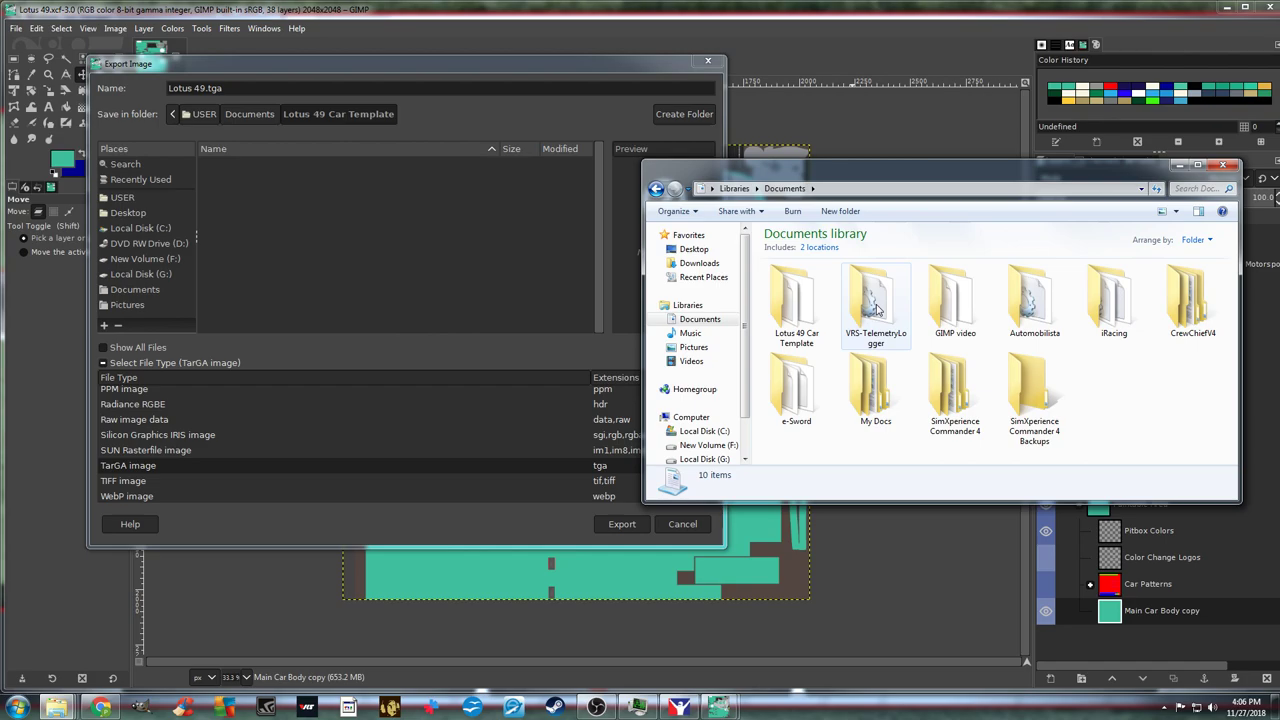
double_click(1094, 298)
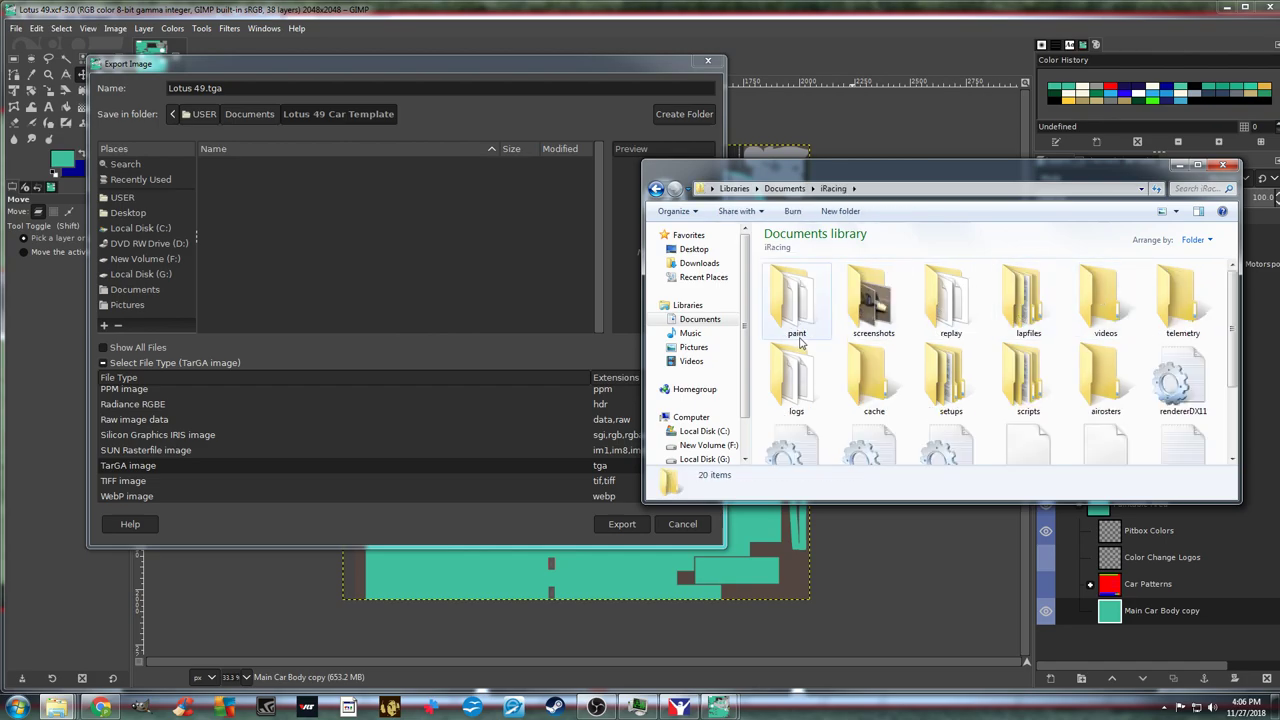
click(786, 325)
double_click(786, 325)
double_click(790, 322)
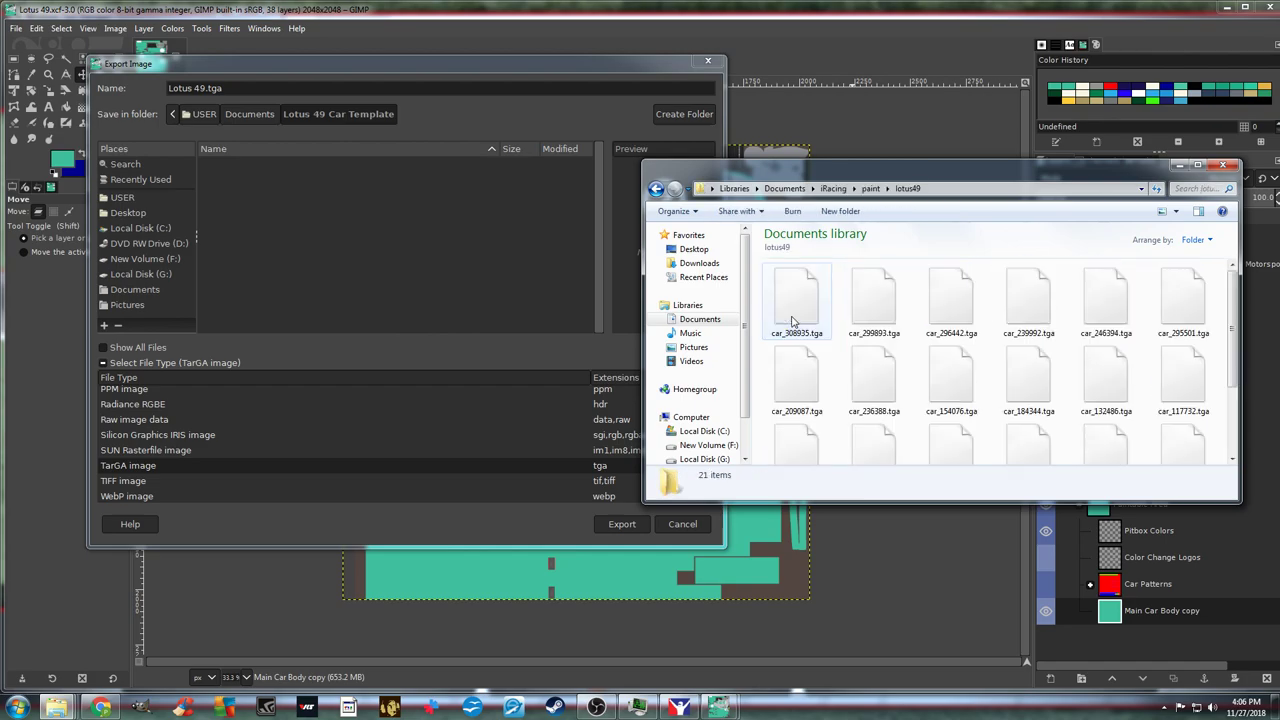
Enlarge the lotus49 folder window to show all paint files and select the last one to check its naming pattern
drag(897, 176, 969, 44)
drag(1016, 368, 1016, 620)
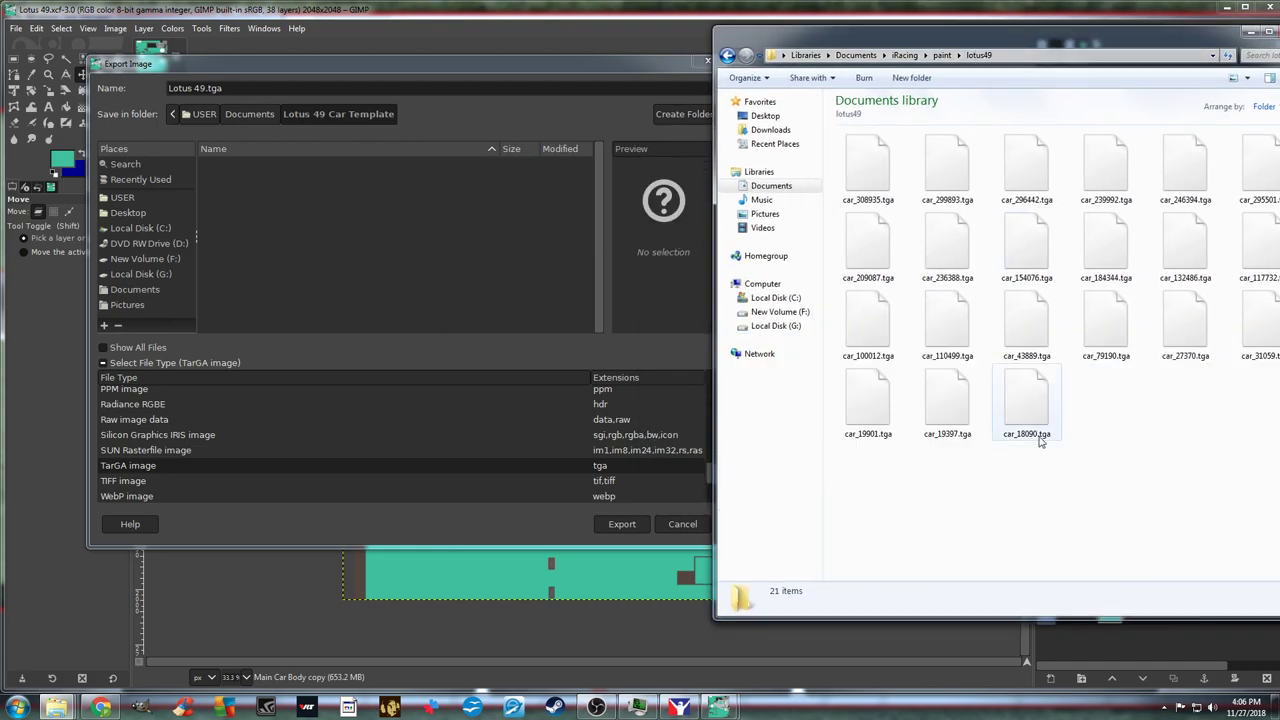
click(1034, 404)
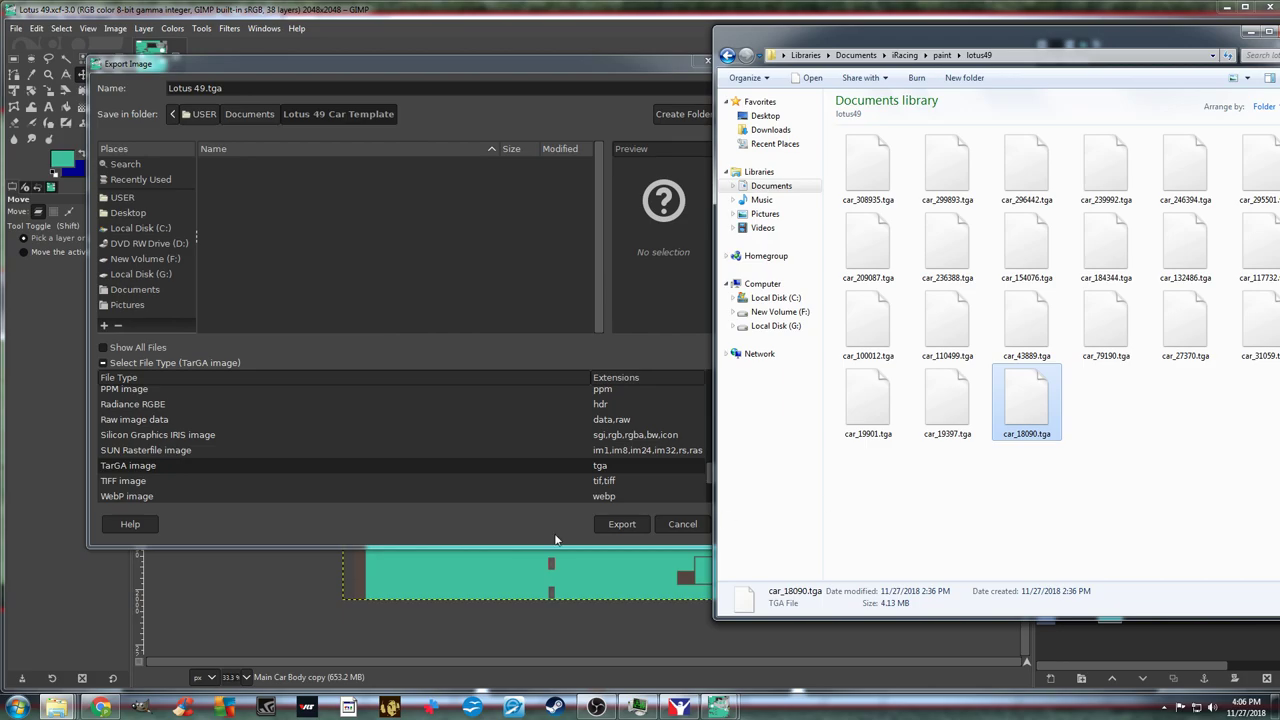
Return to GIMP's export dialog and name the TGA file car_ followed by the iRacing customer ID
click(282, 60)
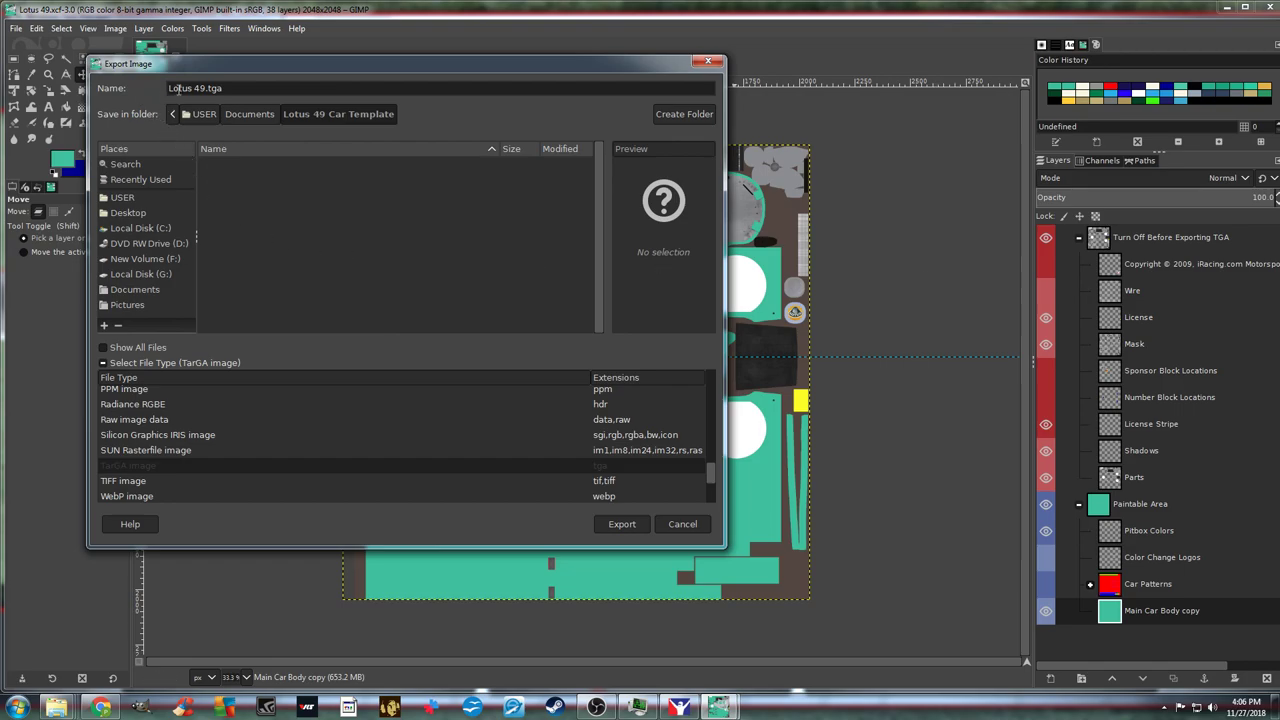
click(202, 88)
key(BackSpace)
key(BackSpace)
key(BackSpace)
key(BackSpace)
key(BackSpace)
key(BackSpace)
key(BackSpace)
key(BackSpace)
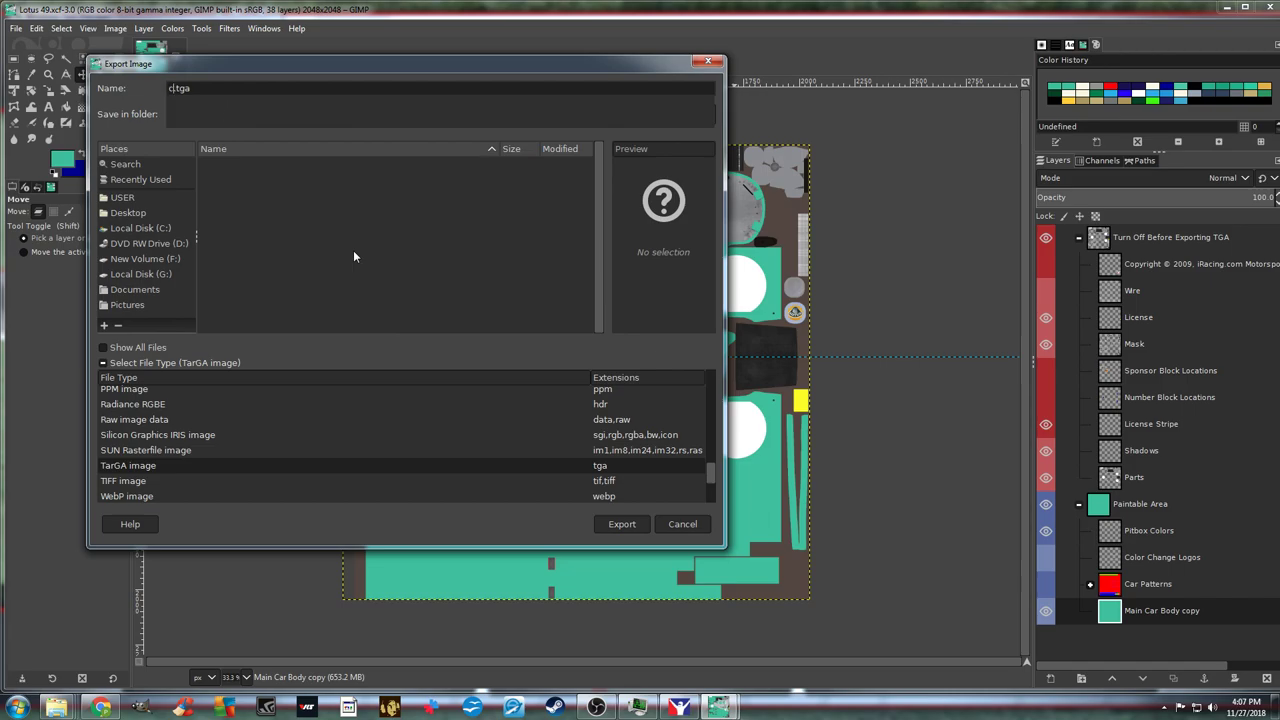
text(car_)
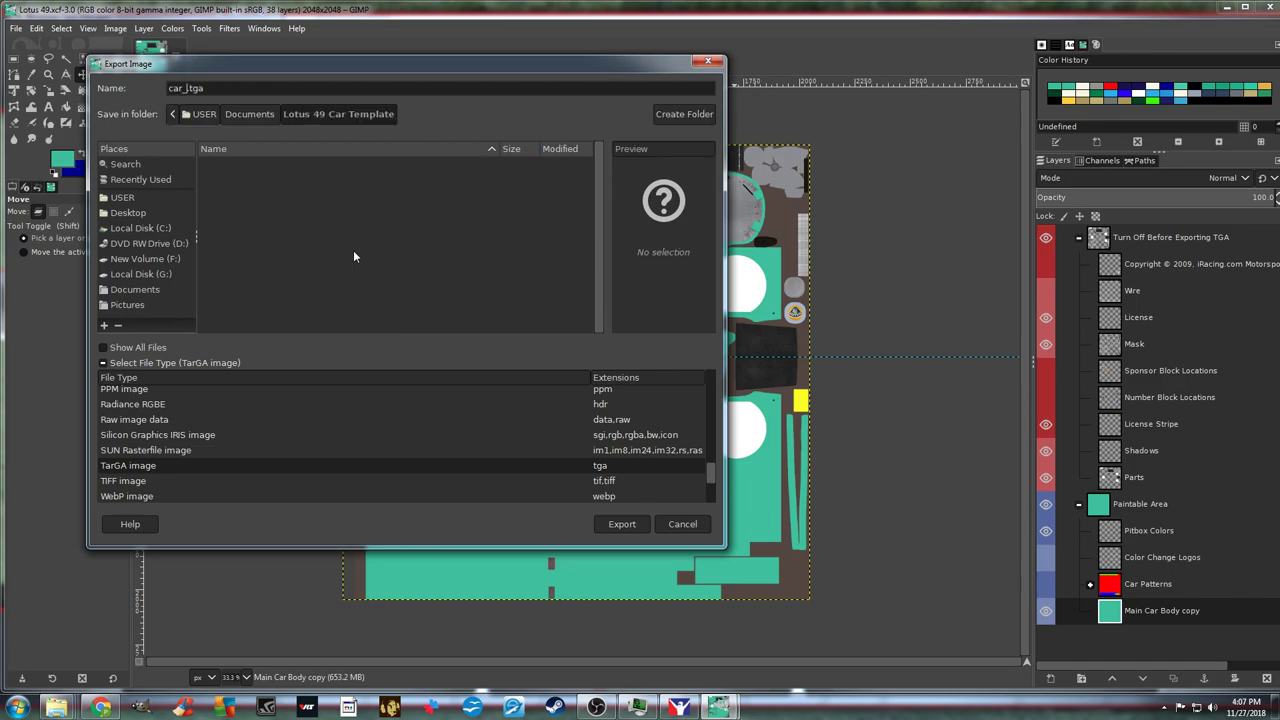
text(295501)
Export the TGA to the Desktop's New Paint Test folder, replacing the existing file, with RLE compression and Bottom left origin
click(131, 214)
double_click(246, 165)
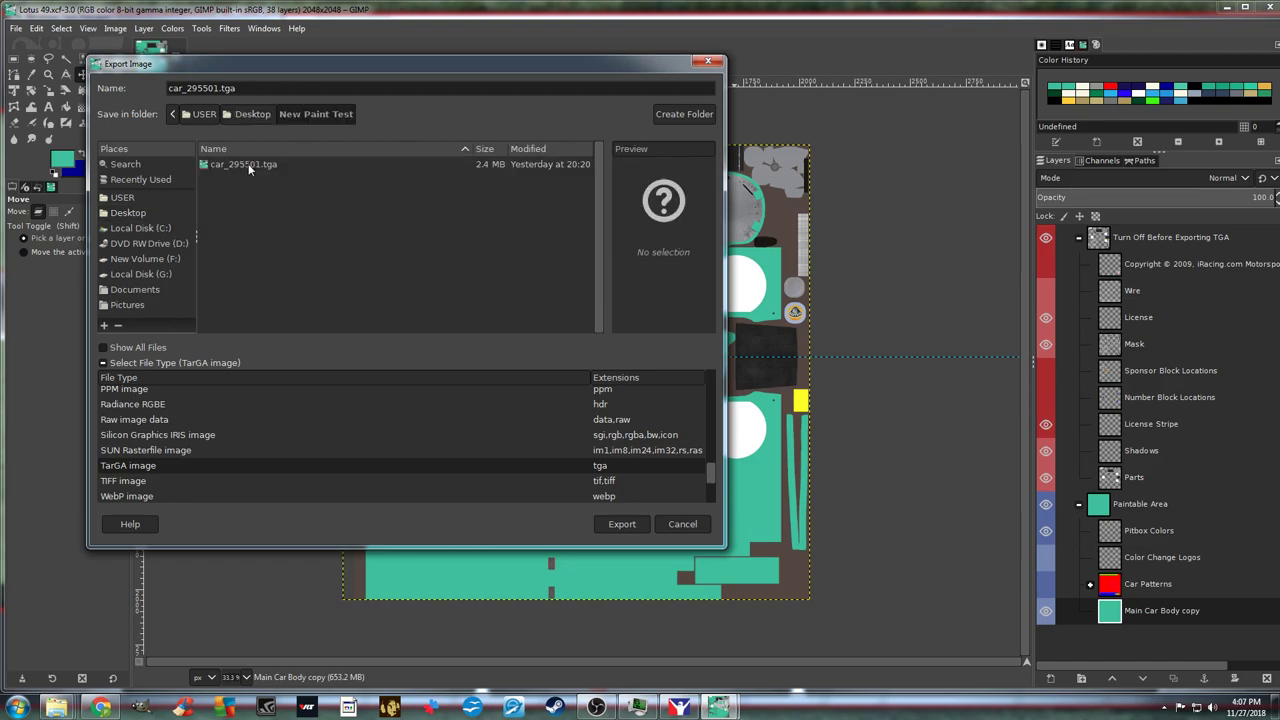
click(249, 167)
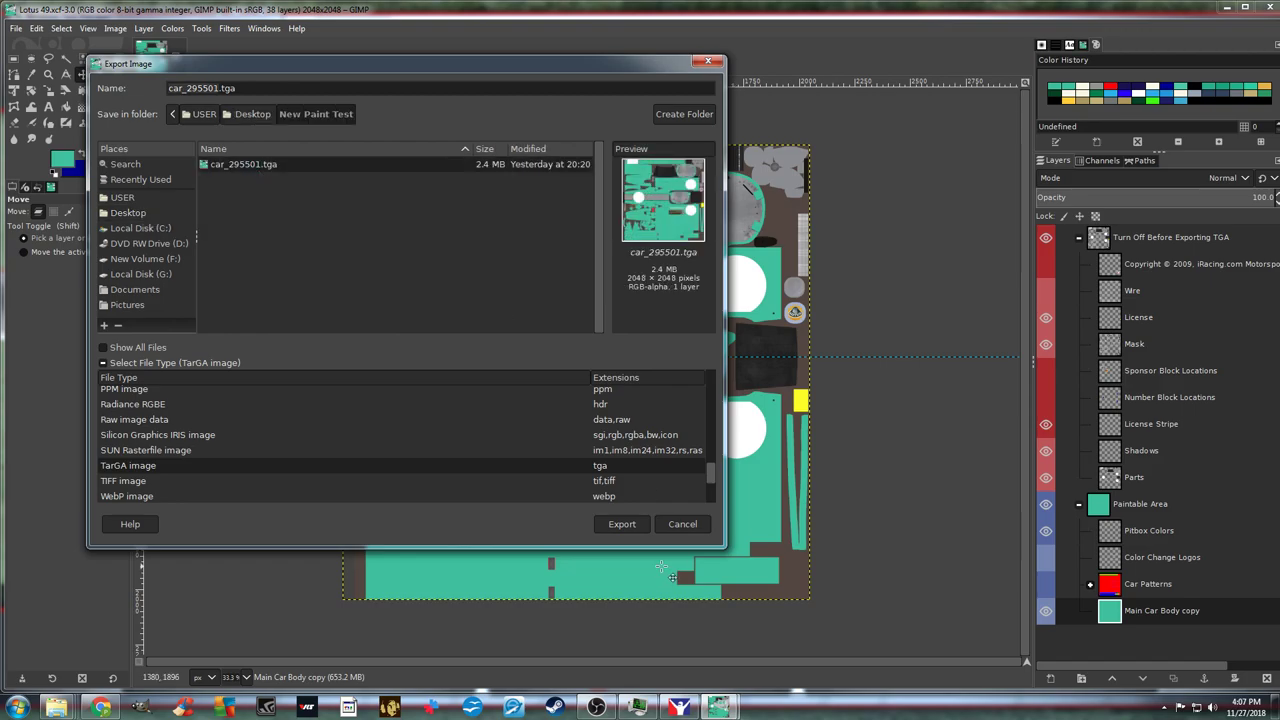
click(622, 525)
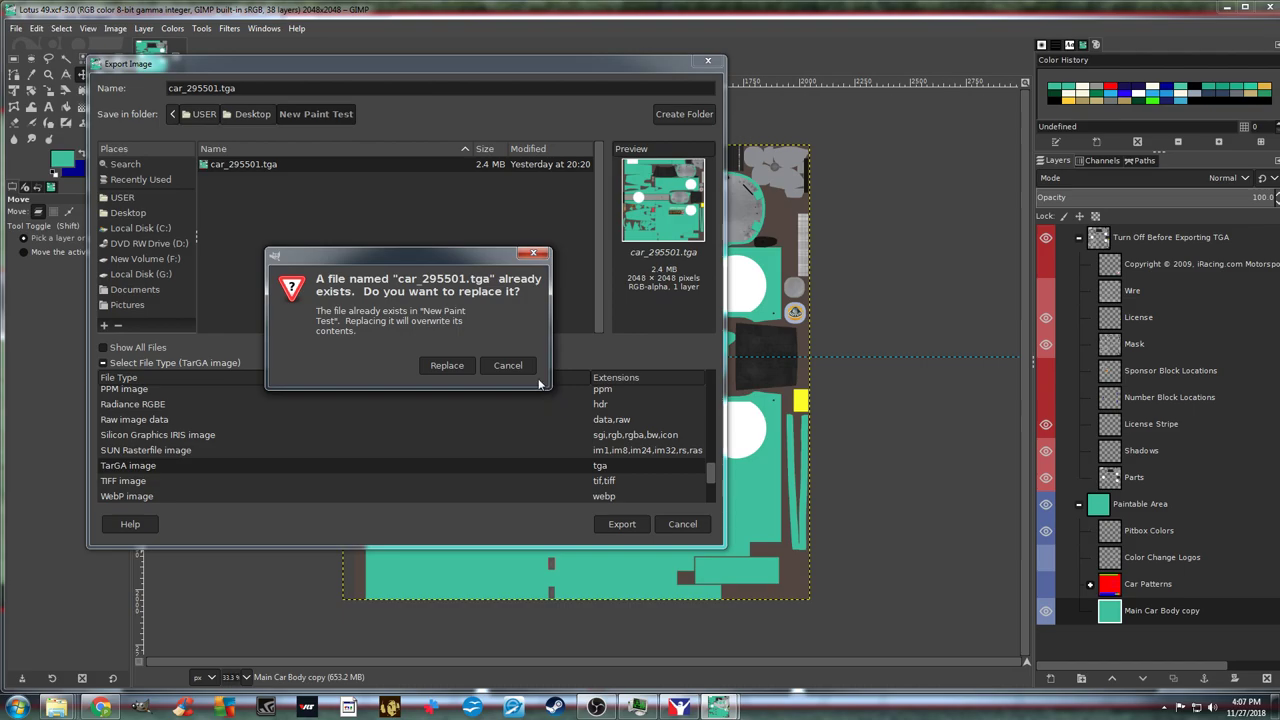
click(443, 367)
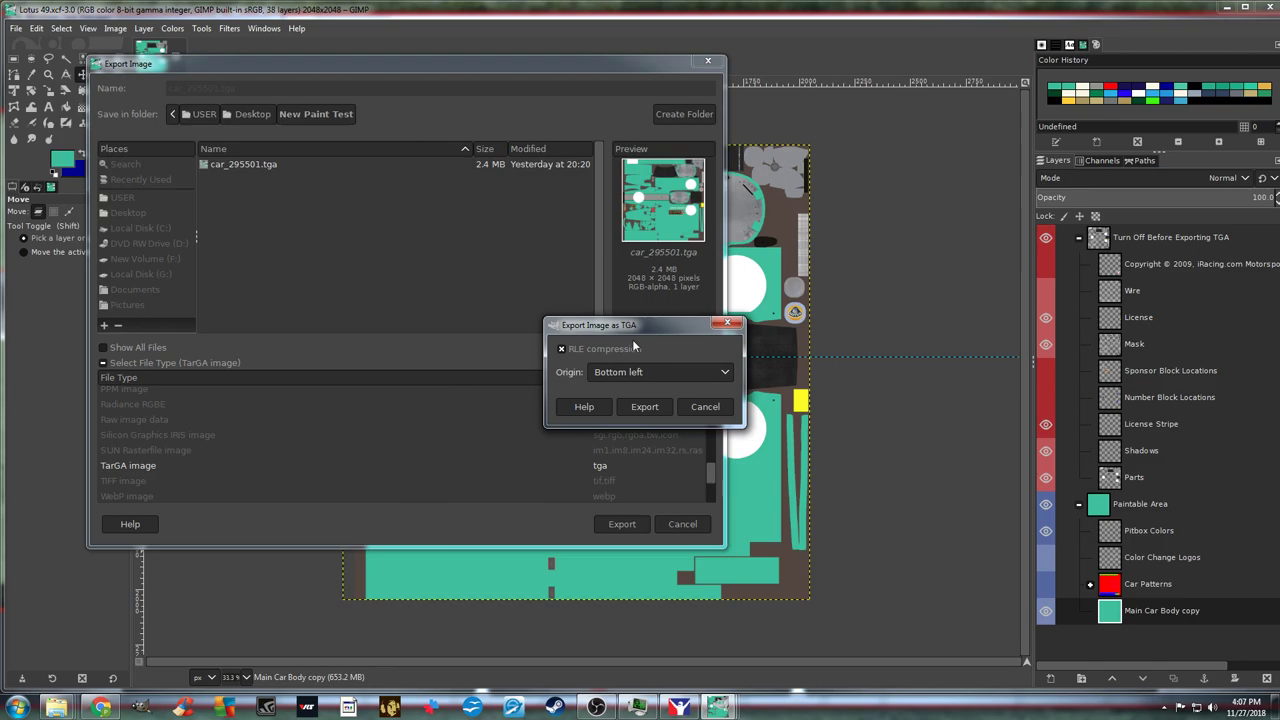
click(645, 406)
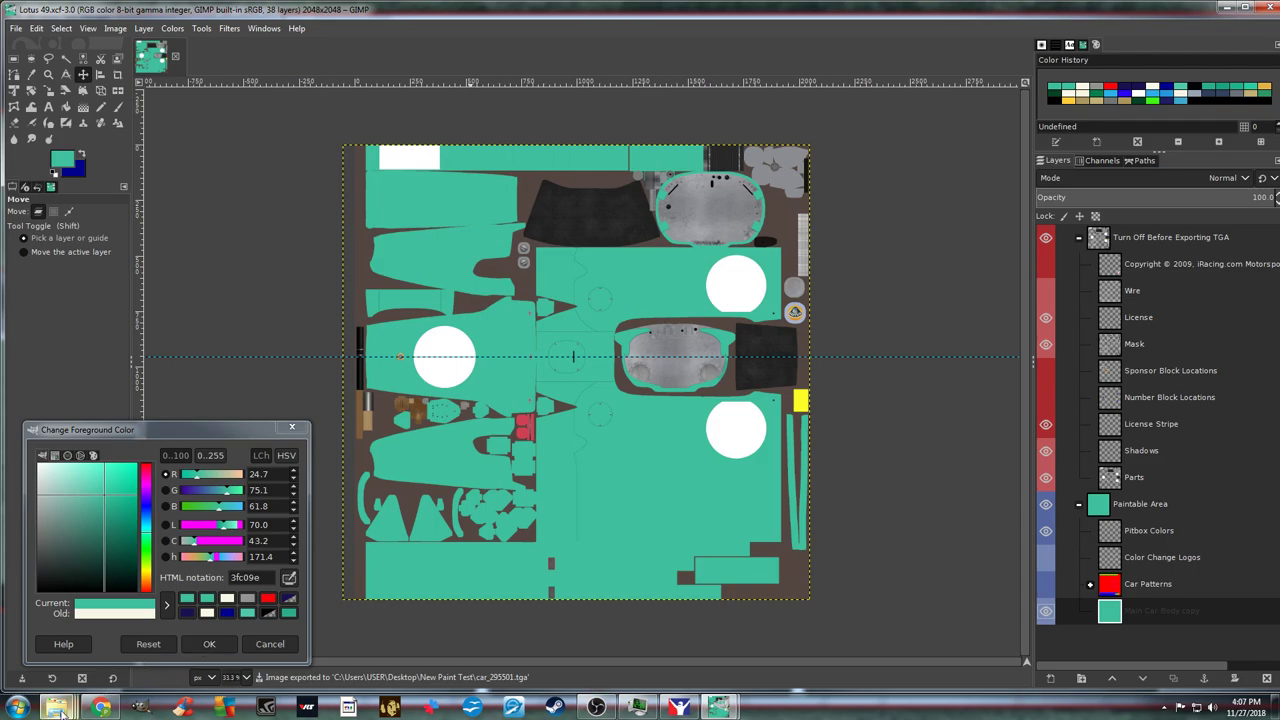
Bring up the New Paint Test and lotus49 folders in Windows Explorer and arrange them side by side
mouse_move(57, 708)
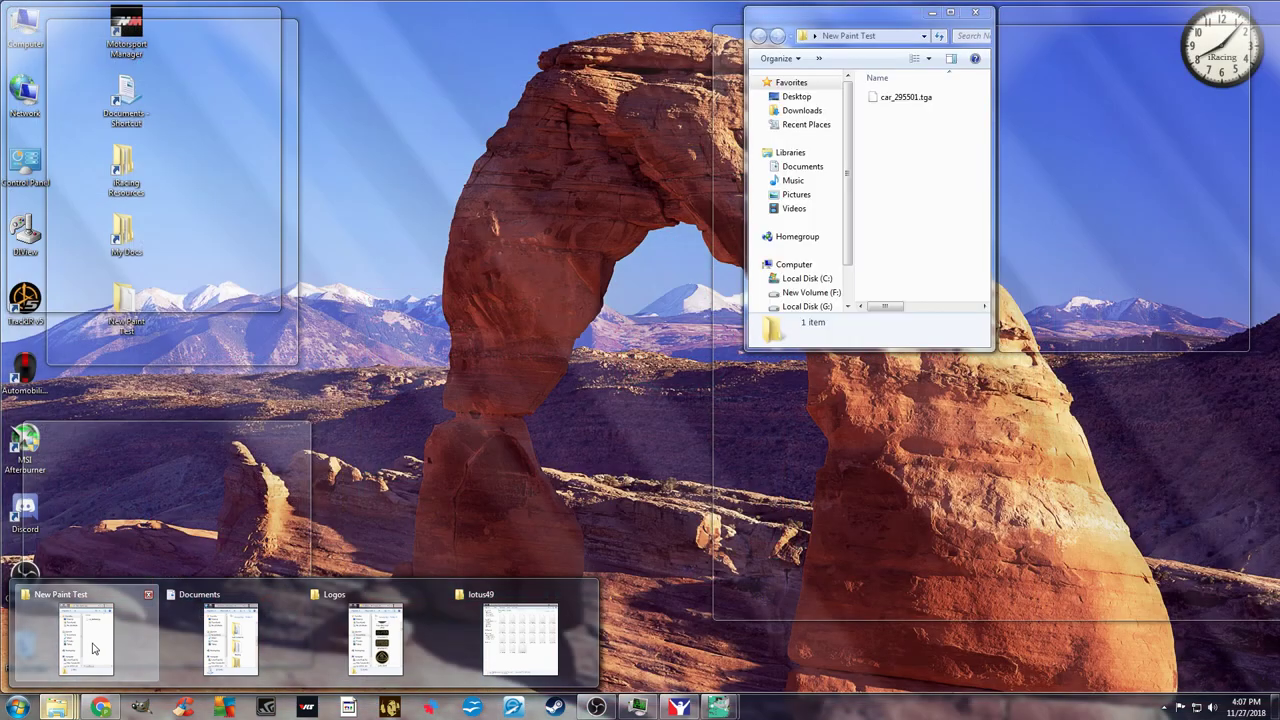
click(93, 648)
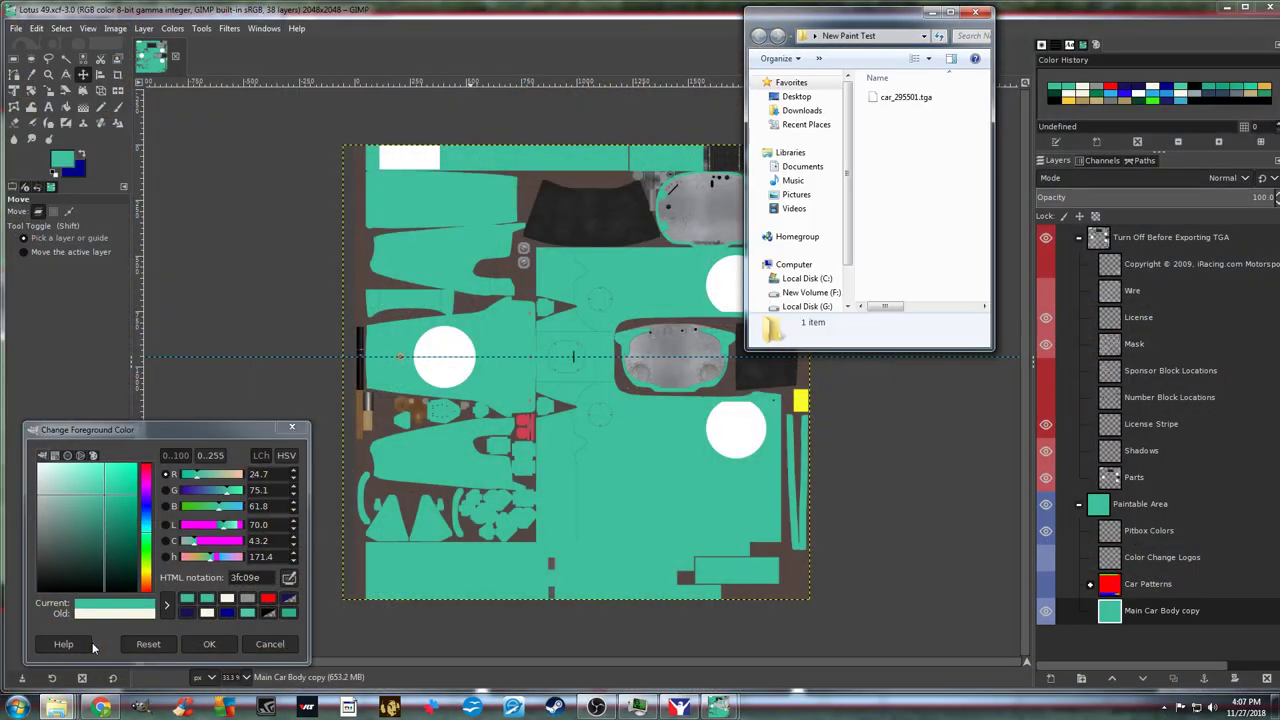
click(903, 99)
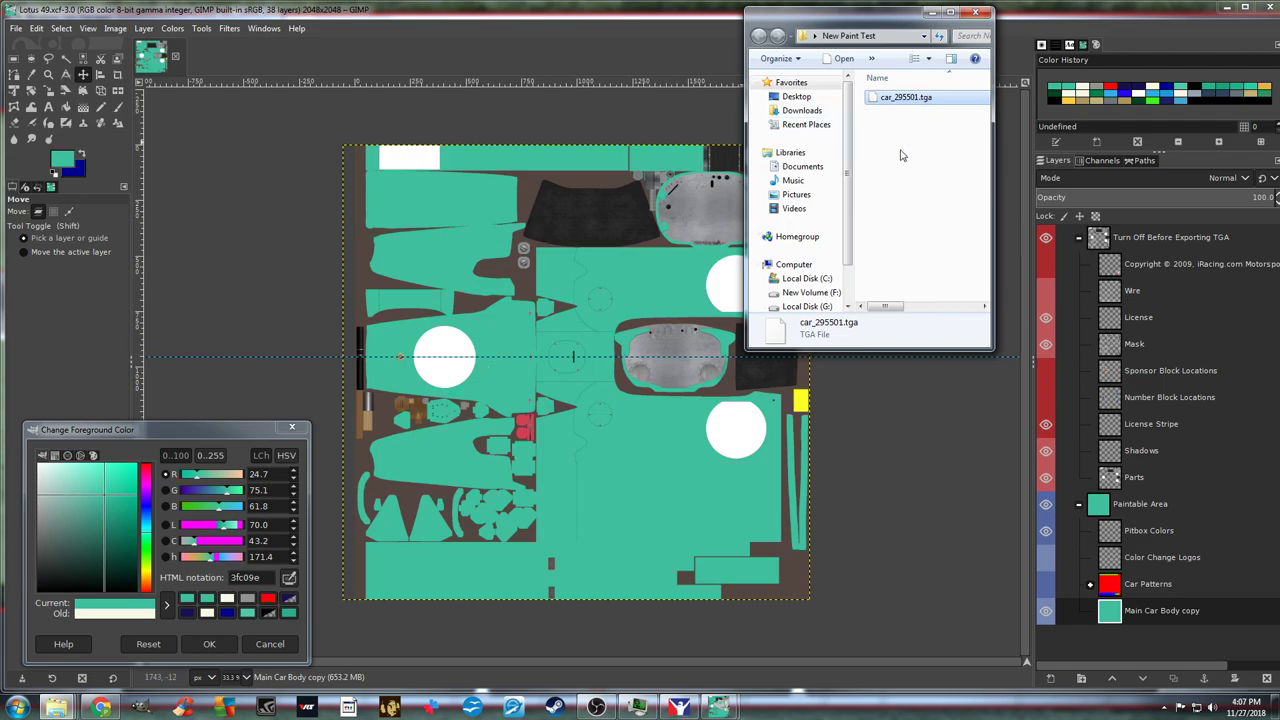
mouse_move(56, 707)
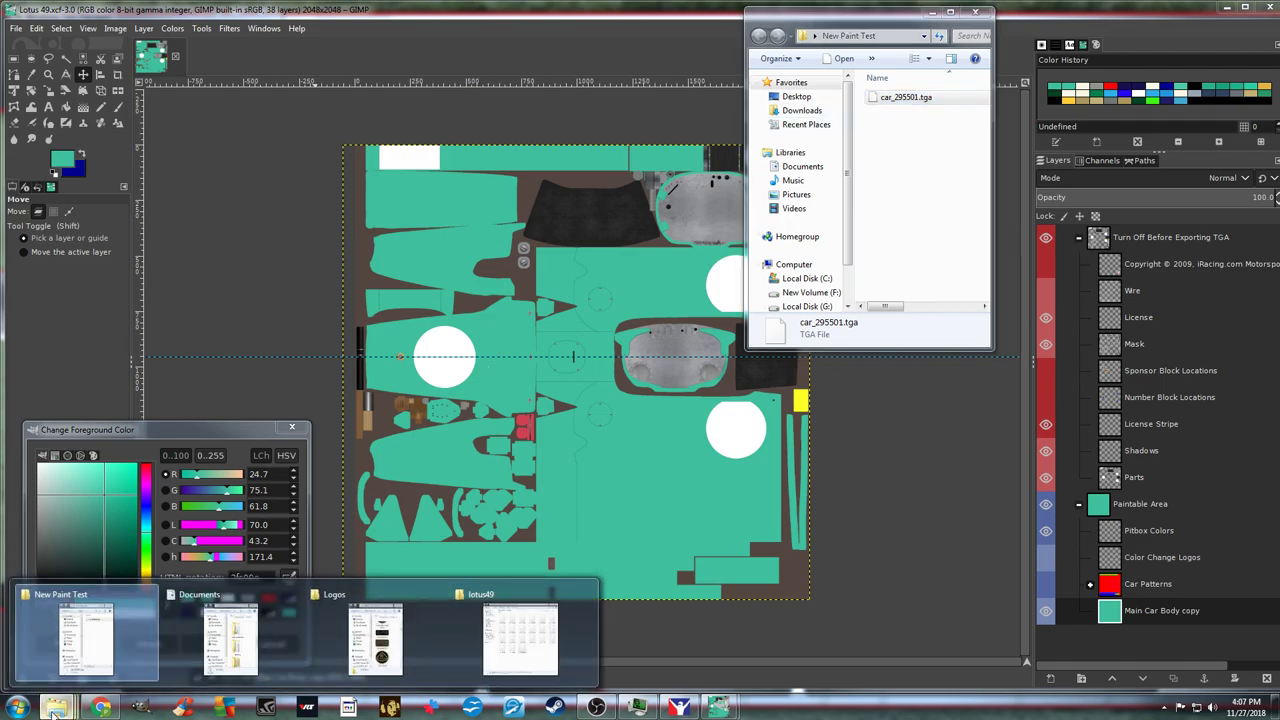
click(520, 635)
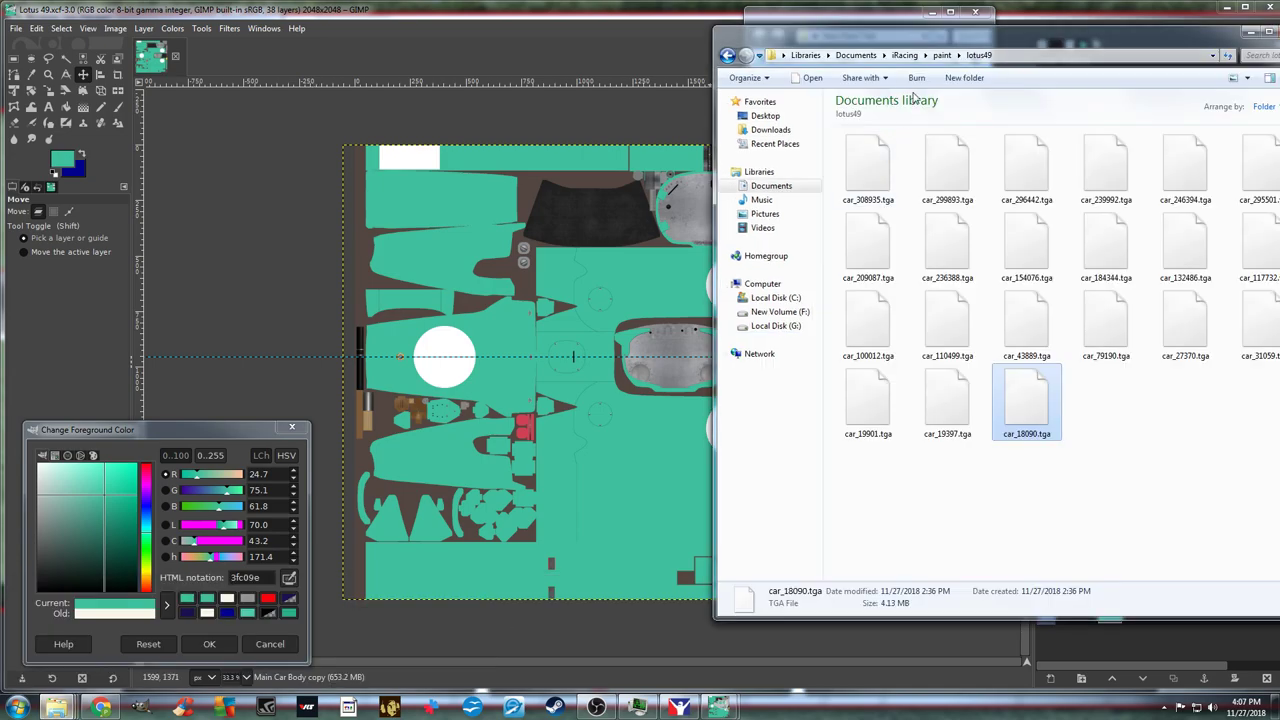
mouse_move(910, 8)
mouse_down()
mouse_move(780, 45)
mouse_move(543, 47)
mouse_up()
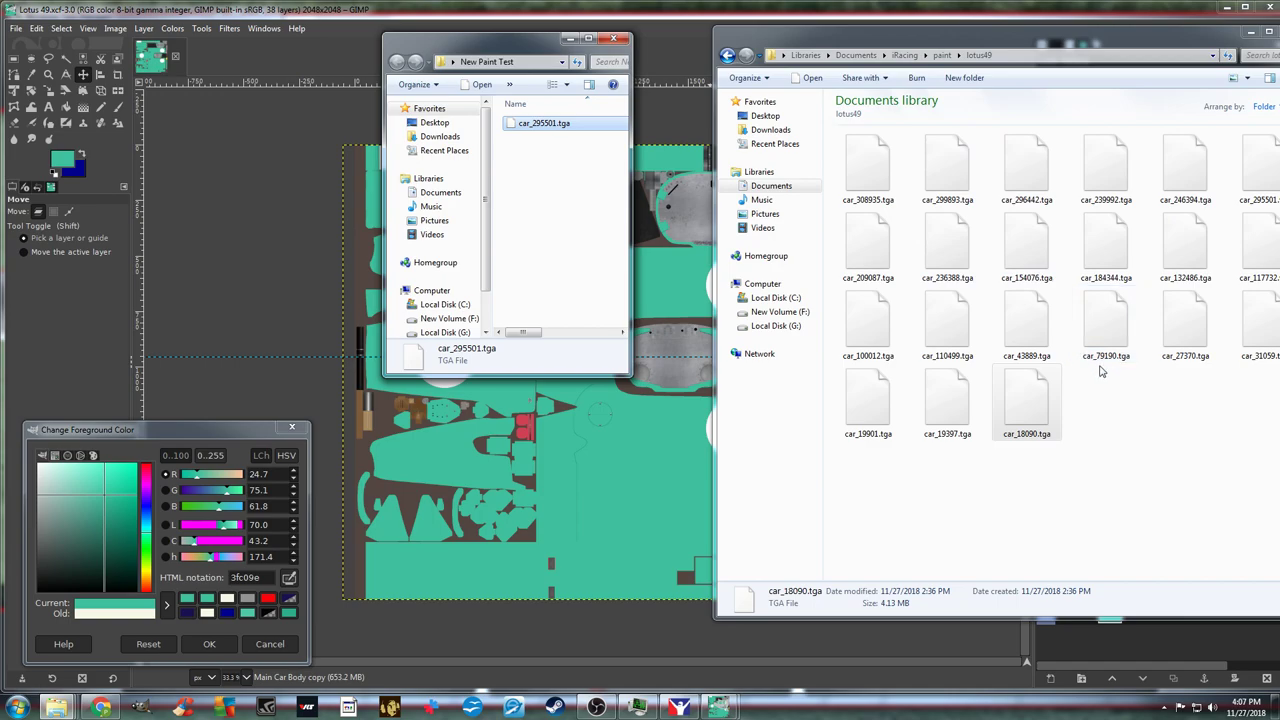
Copy the exported TGA from New Paint Test into the lotus49 paint folder, replacing the existing file
mouse_move(679, 708)
drag(590, 126, 942, 242)
key(ctrl)
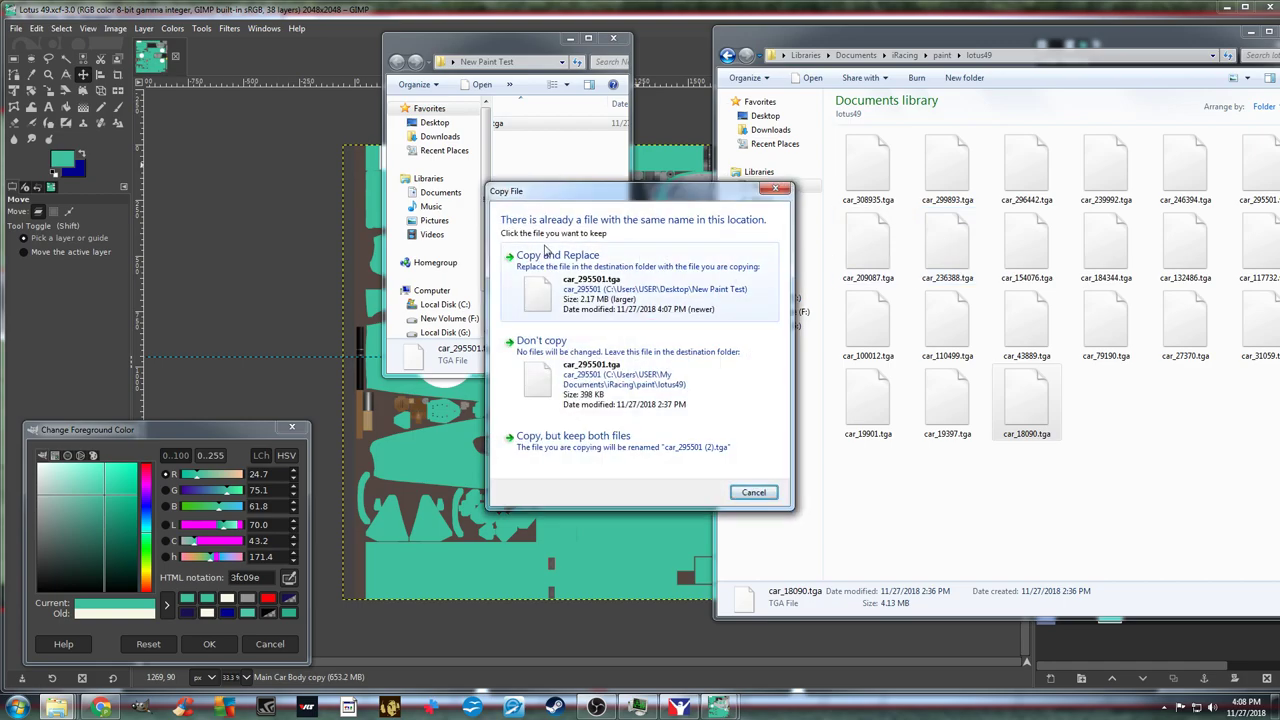
click(566, 292)
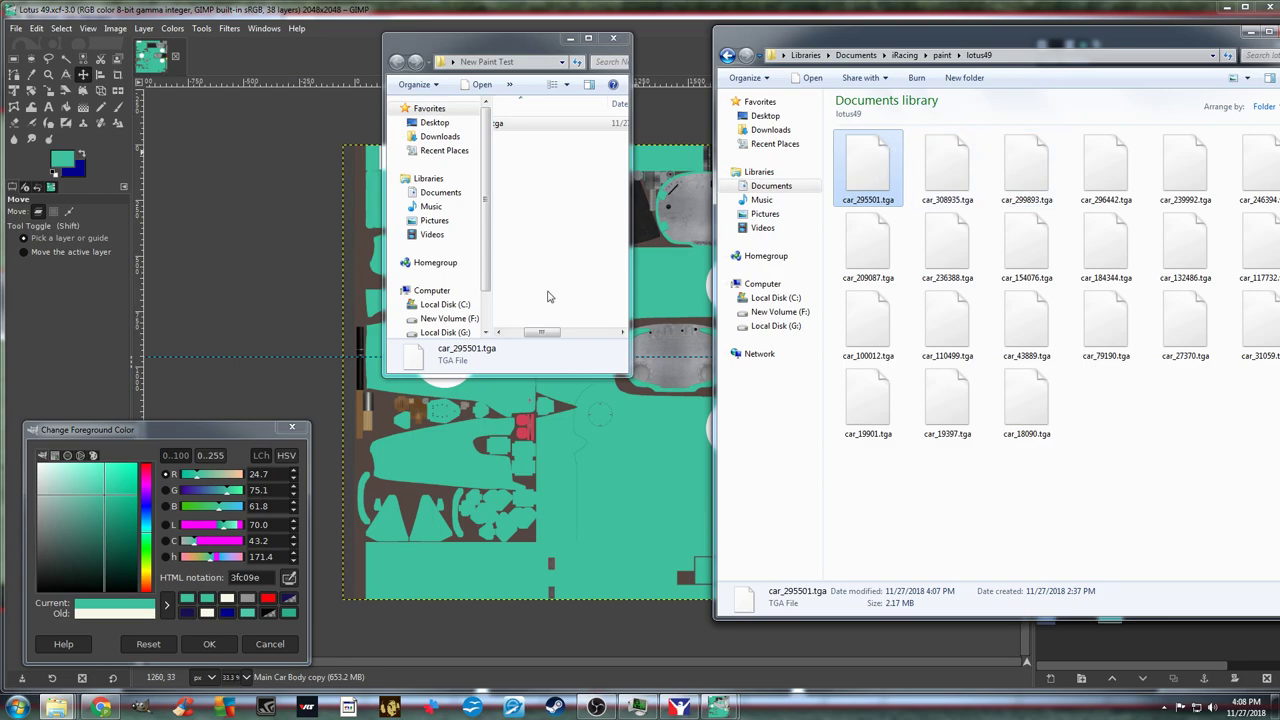
drag(548, 338, 515, 336)
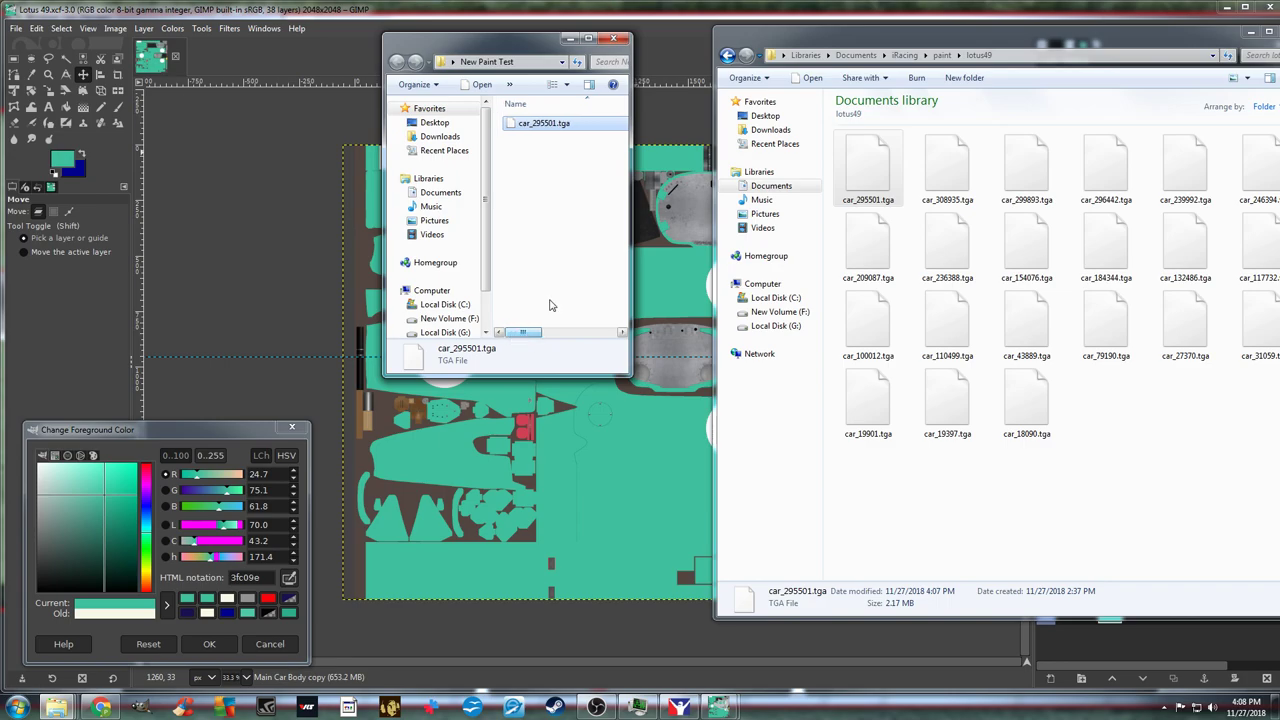
click(868, 172)
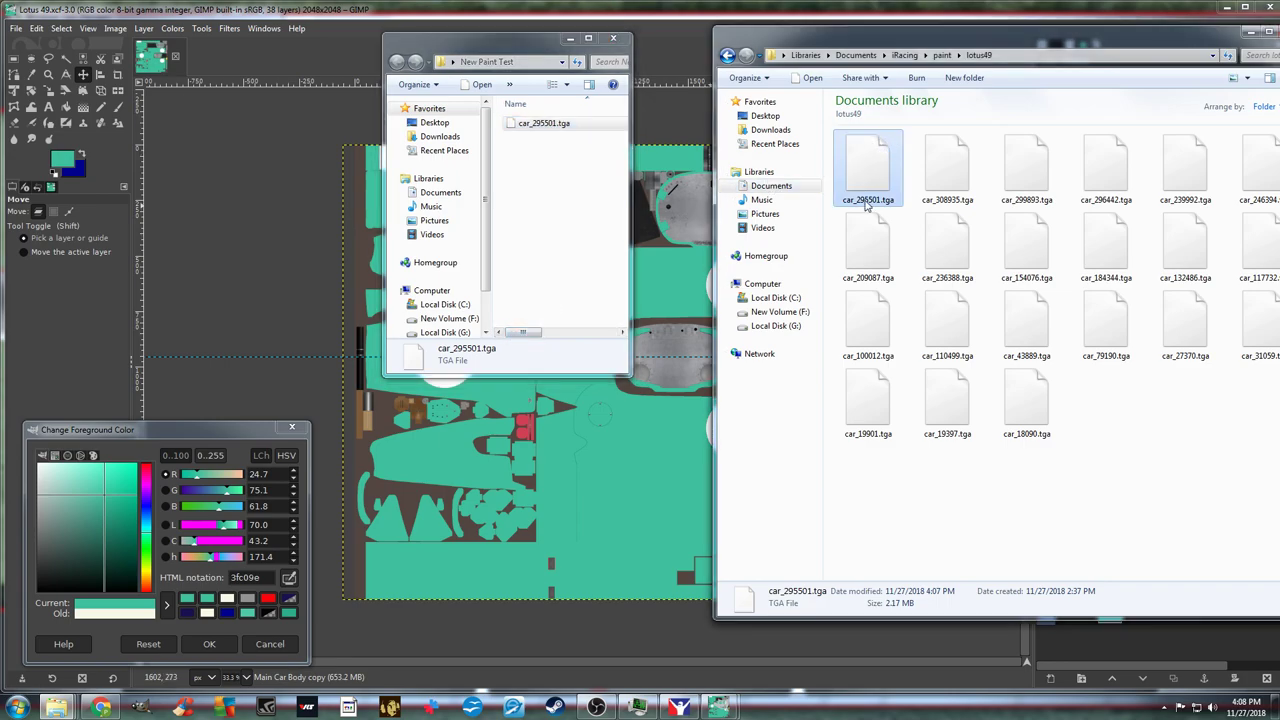
click(537, 126)
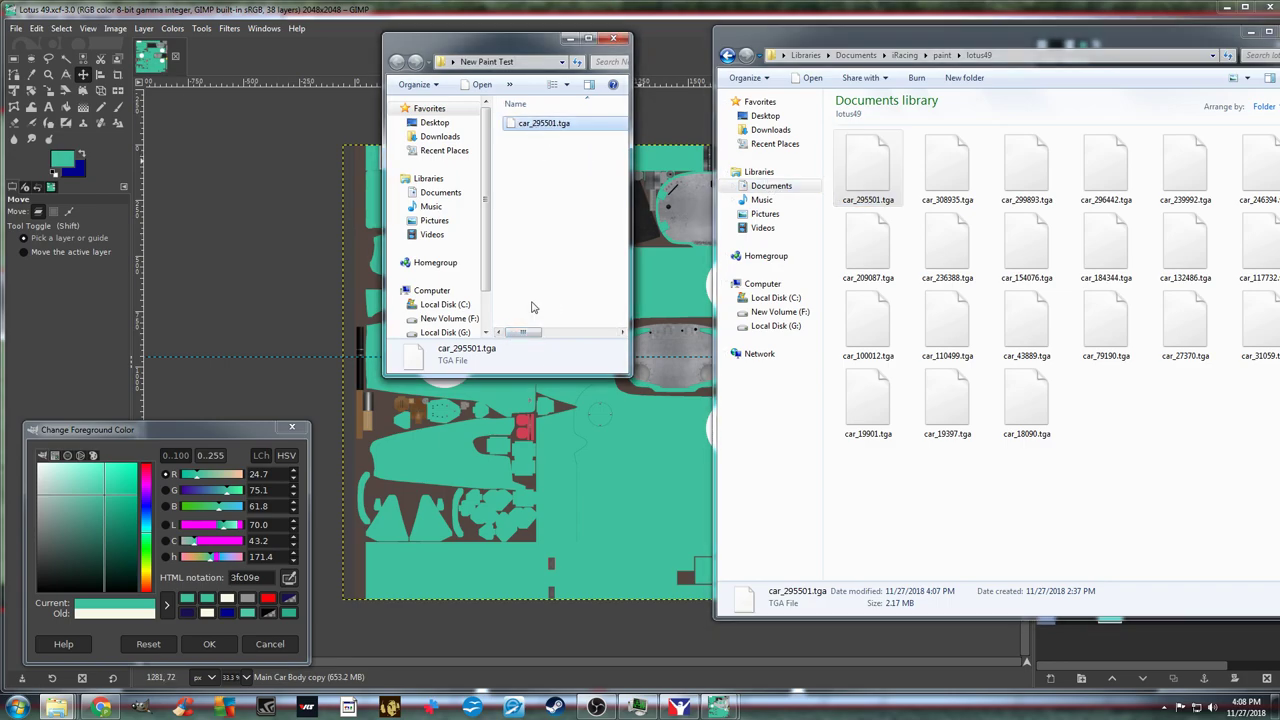
Switch to the iRacing simulator and zoom the TV1 camera in on car 13 to 62.46
click(680, 708)
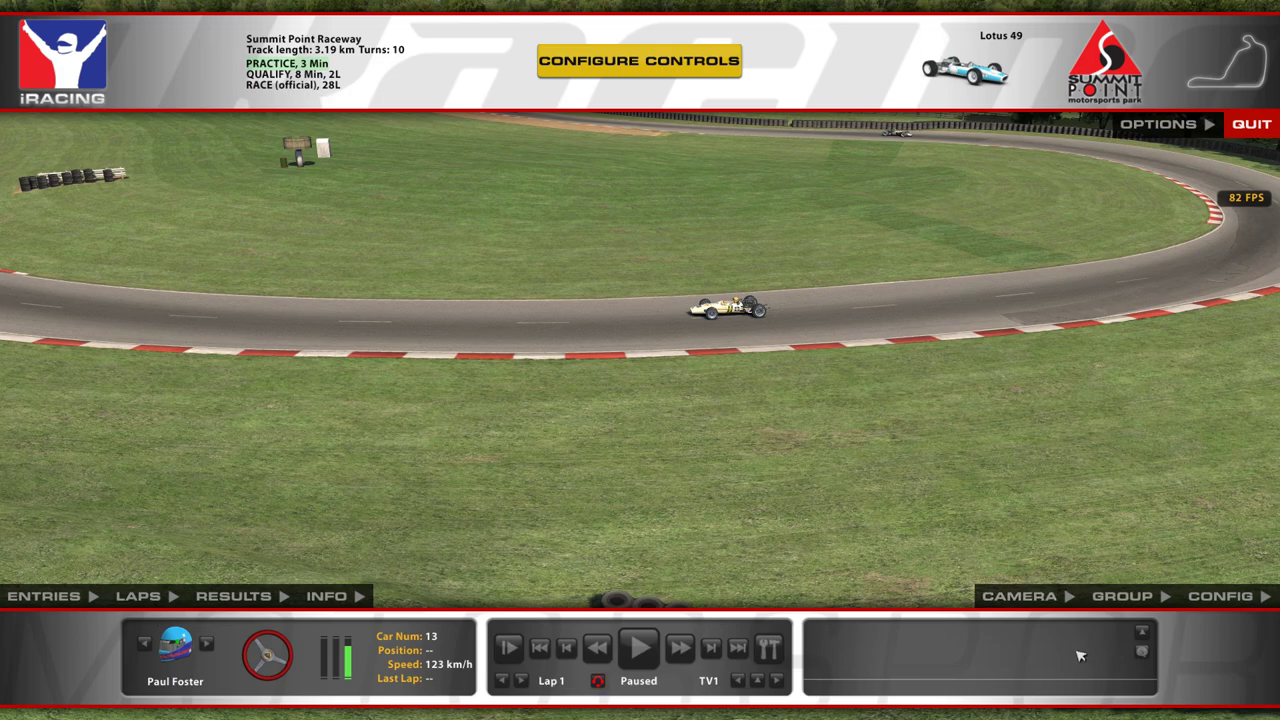
click(1026, 597)
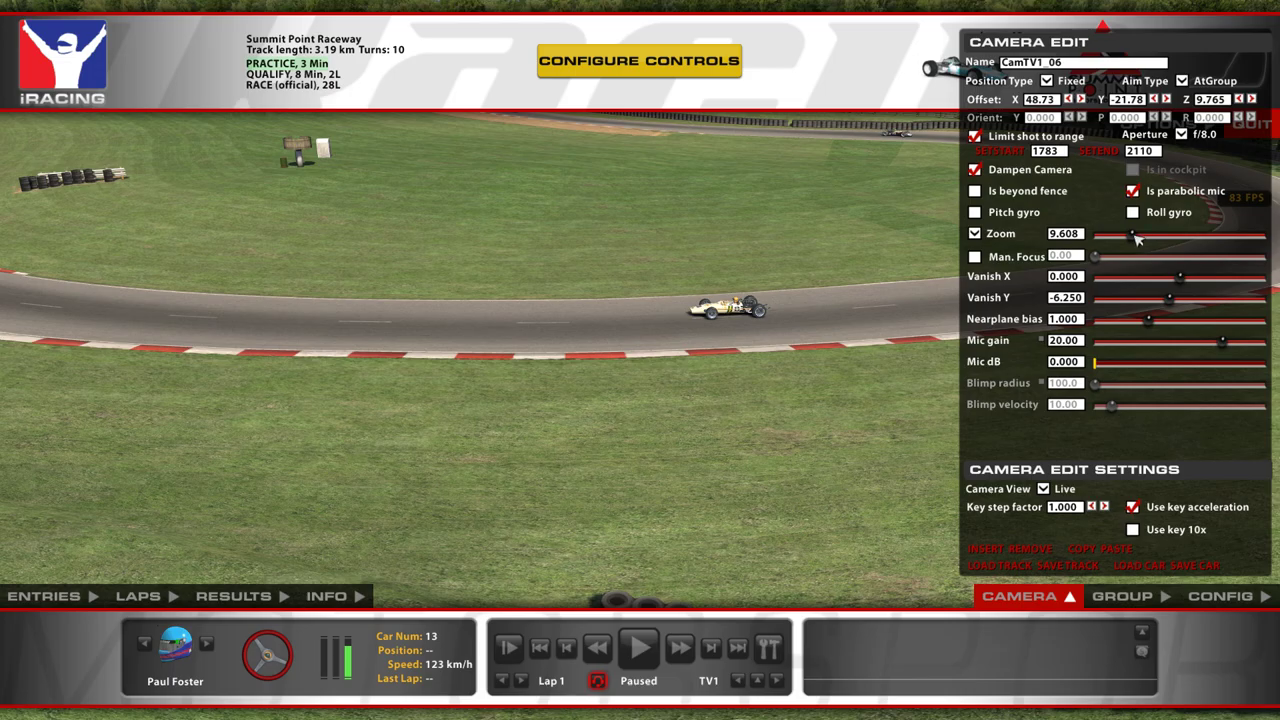
drag(1136, 238, 1195, 250)
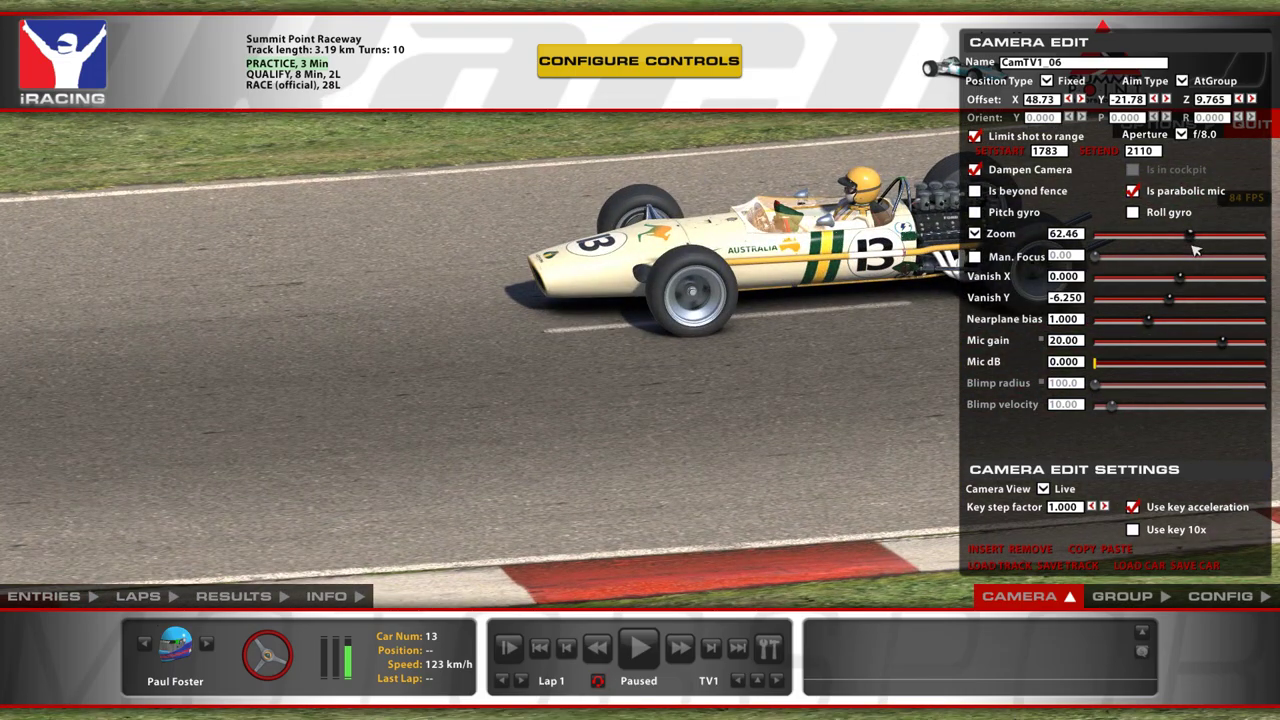
click(1053, 596)
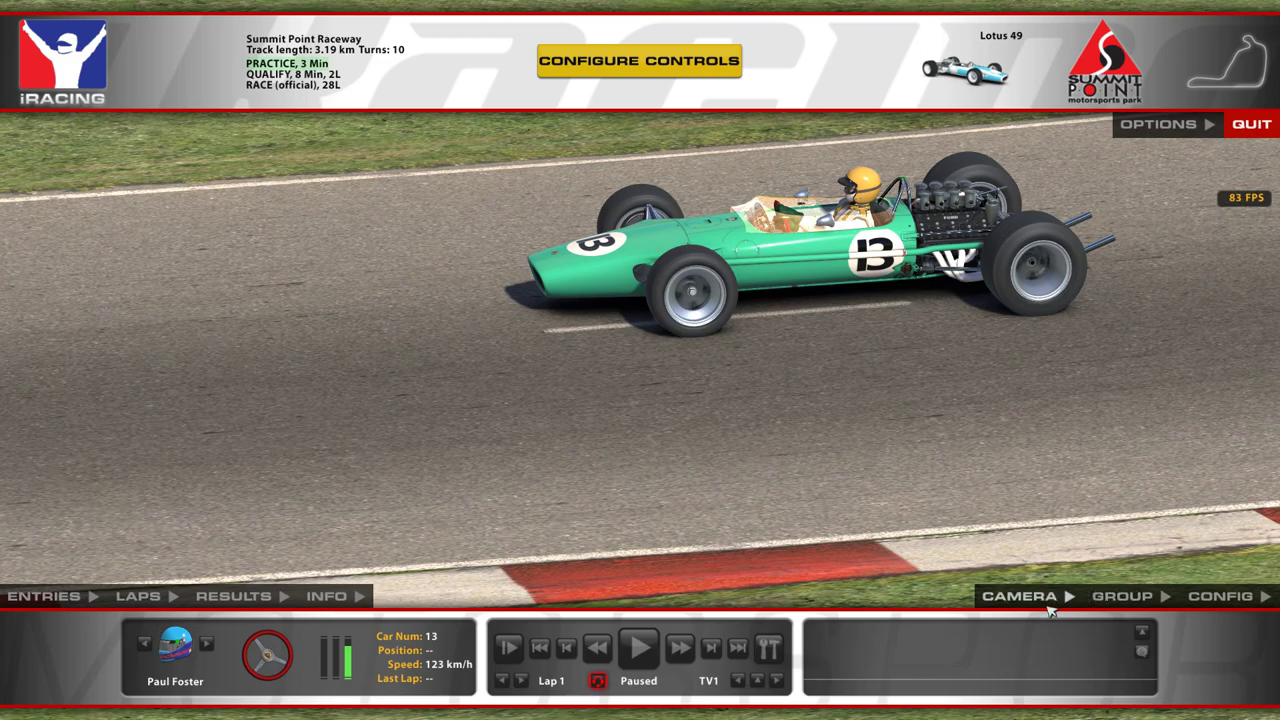
Move the camera offset to X 79.58, Y -44.71 and Z 16.72 to inspect the car's paint from the front and above
click(1050, 600)
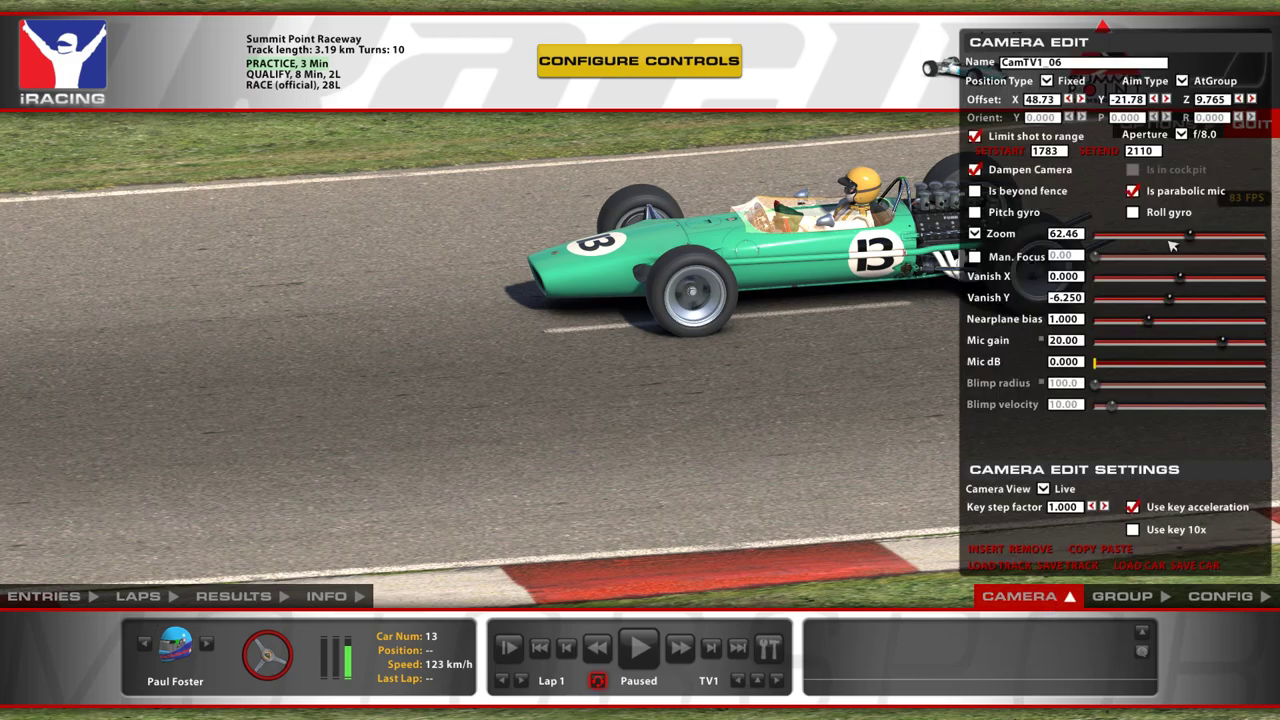
click(1155, 99)
key(KP_4)
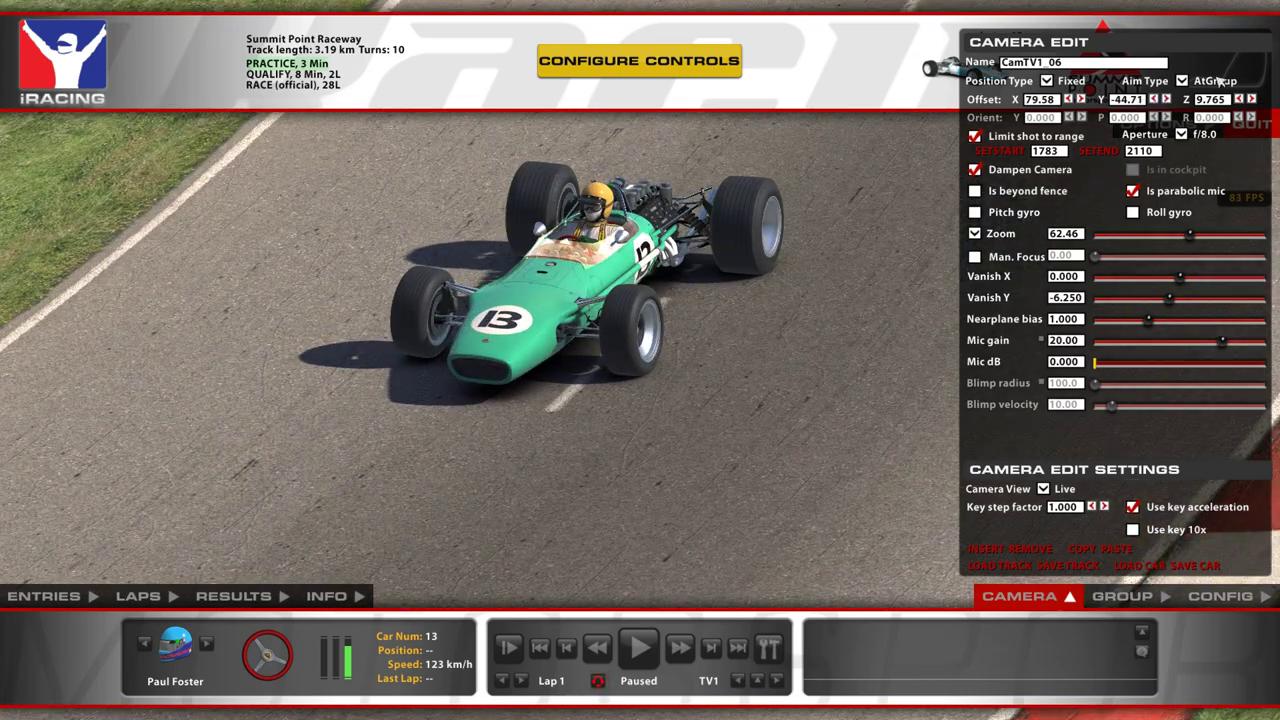
click(1251, 99)
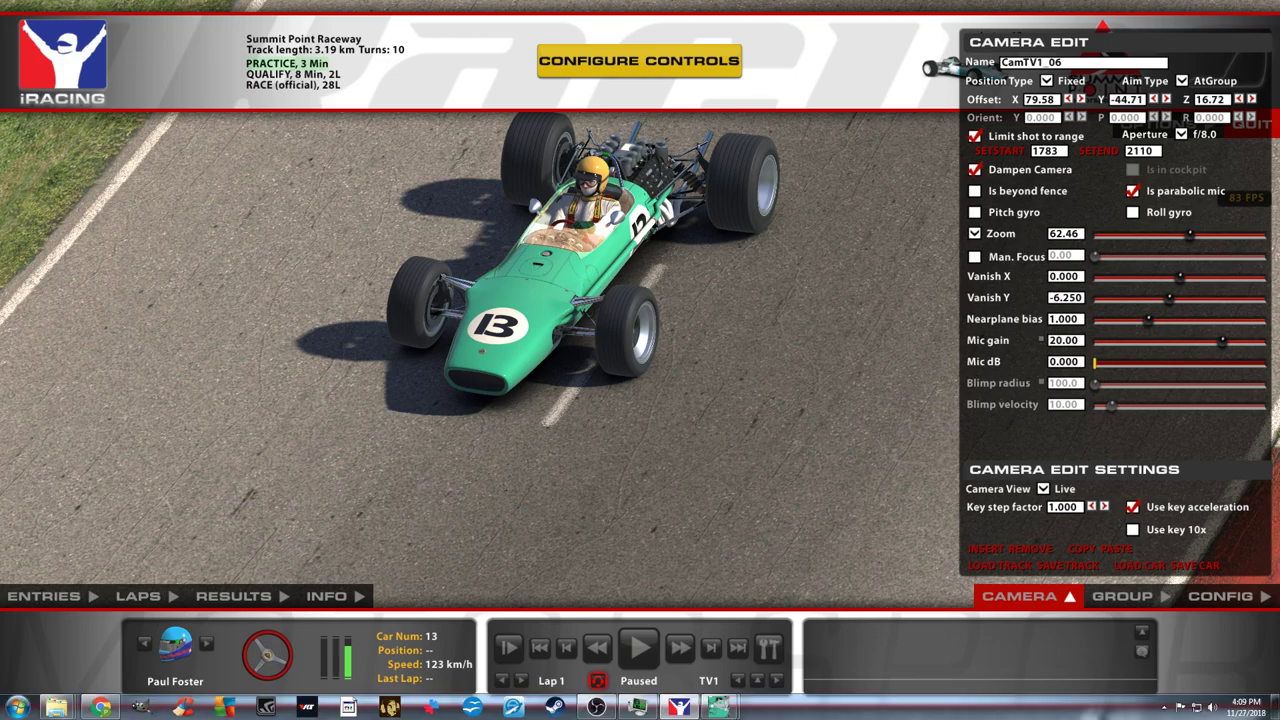
Leave the full-screen simulator through Windows Task Manager and switch back to the Lotus 49 image in GIMP
key(ctrl+shift+Escape)
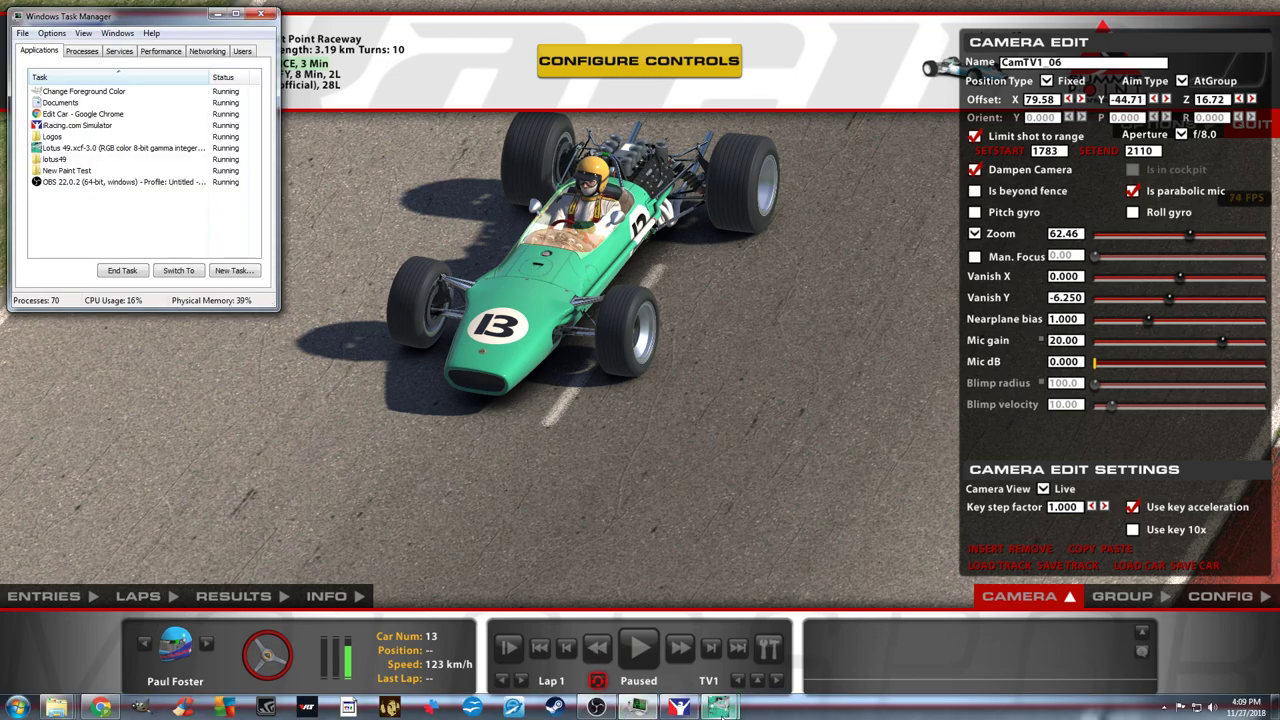
mouse_move(720, 710)
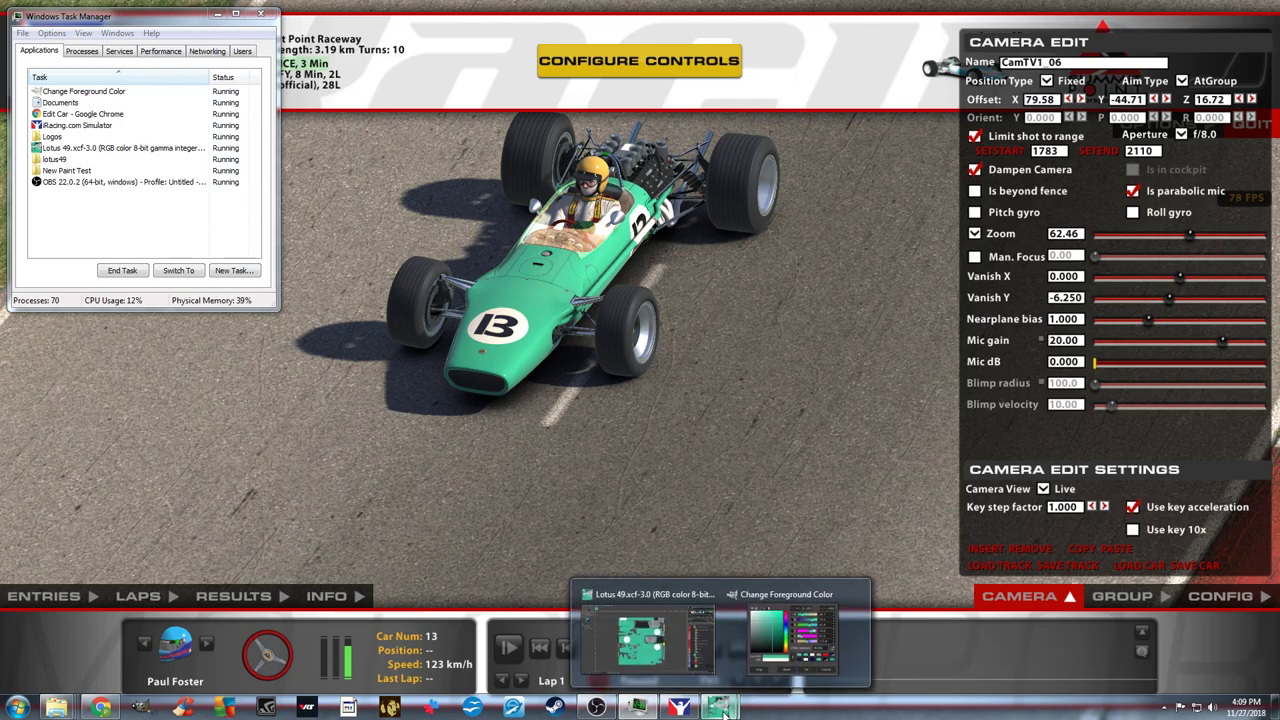
click(660, 652)
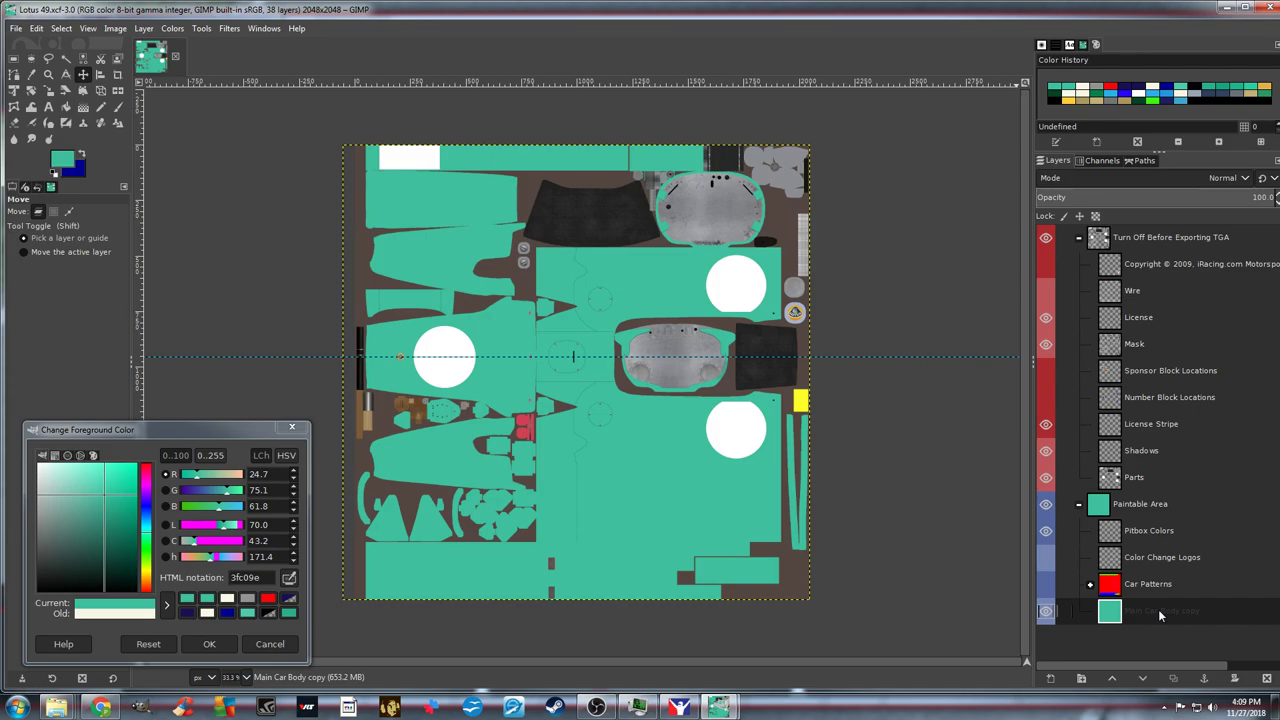
Create a transparent 2048 × 2048 layer named "Top stripe" above Pitbox Colors in the Paintable Area group
click(1132, 505)
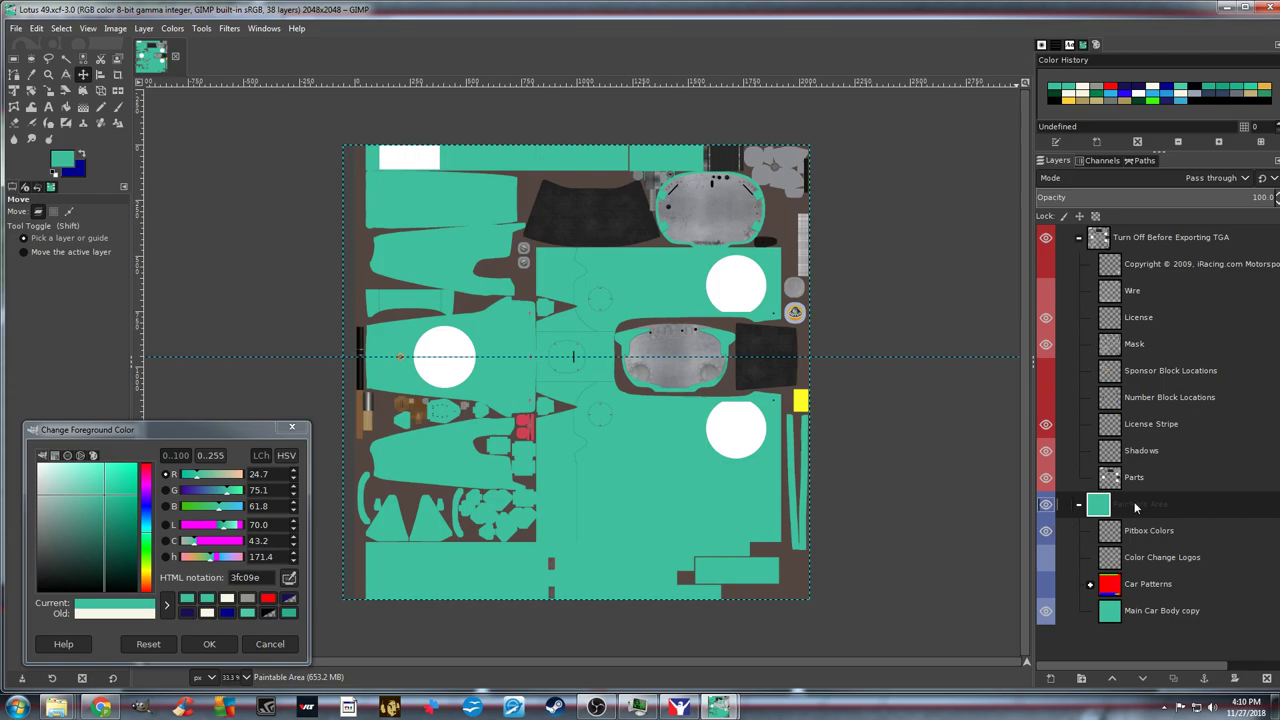
click(1145, 531)
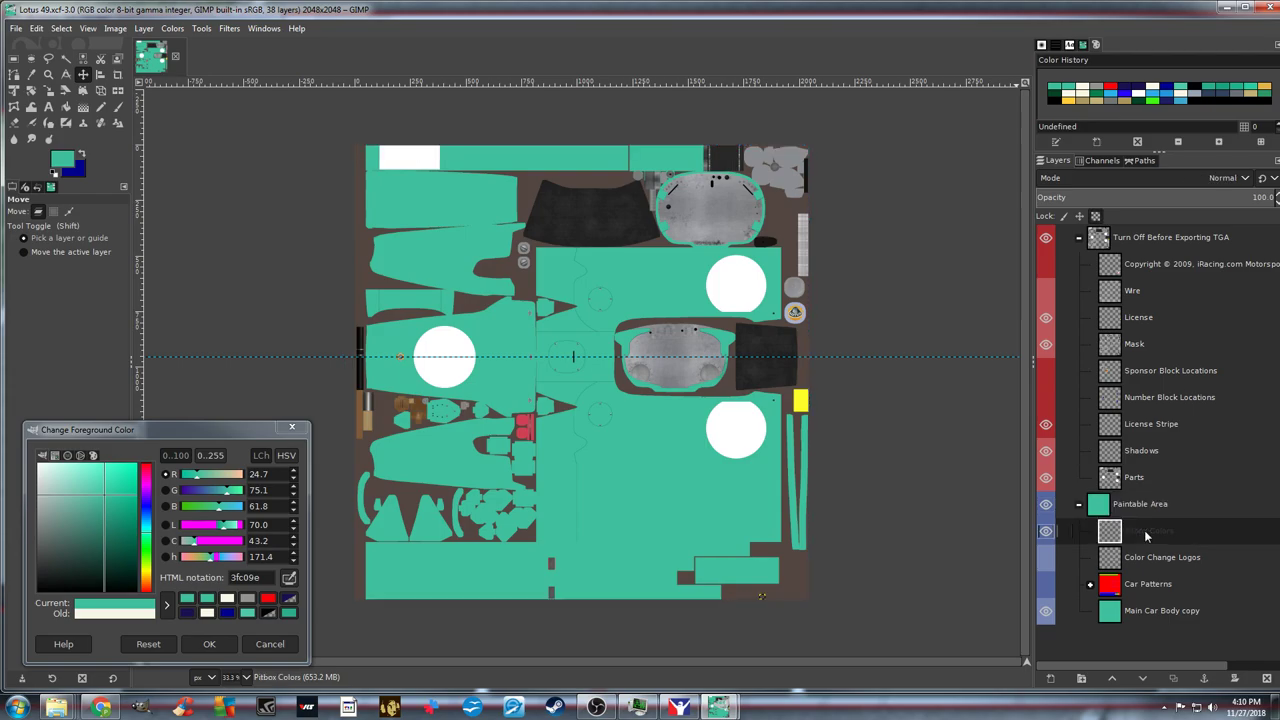
right_click(1145, 537)
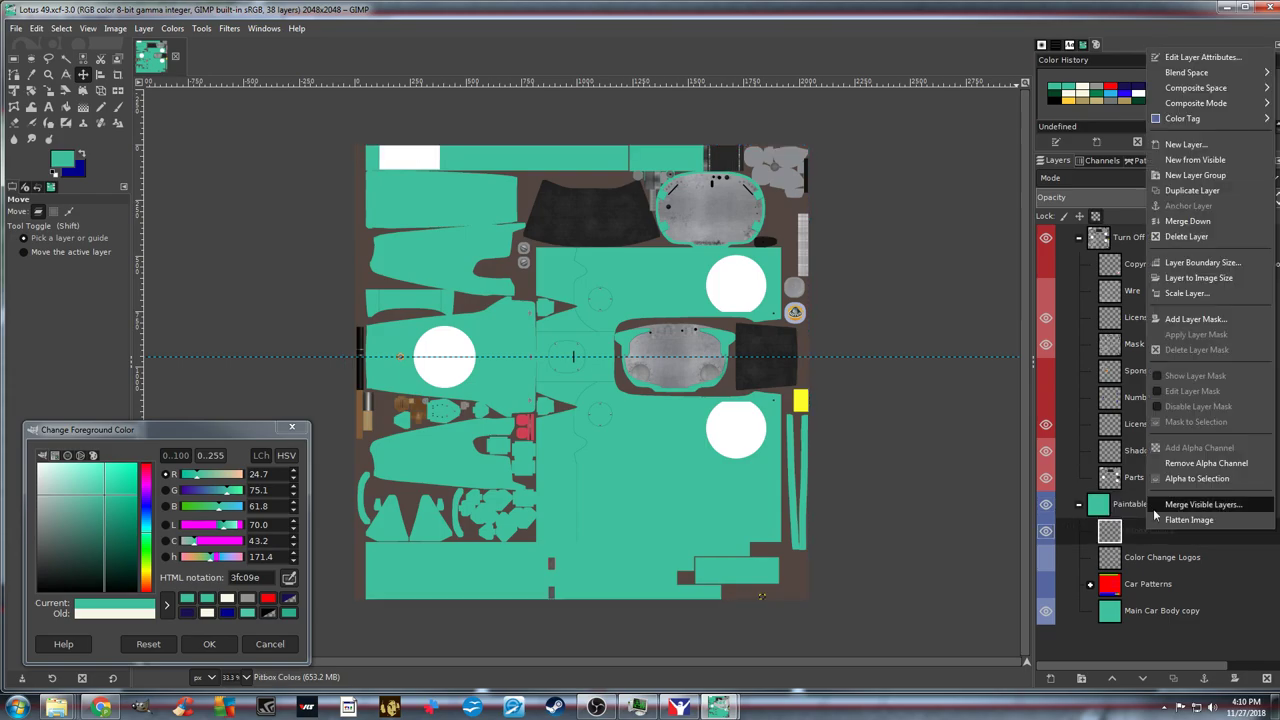
click(1200, 146)
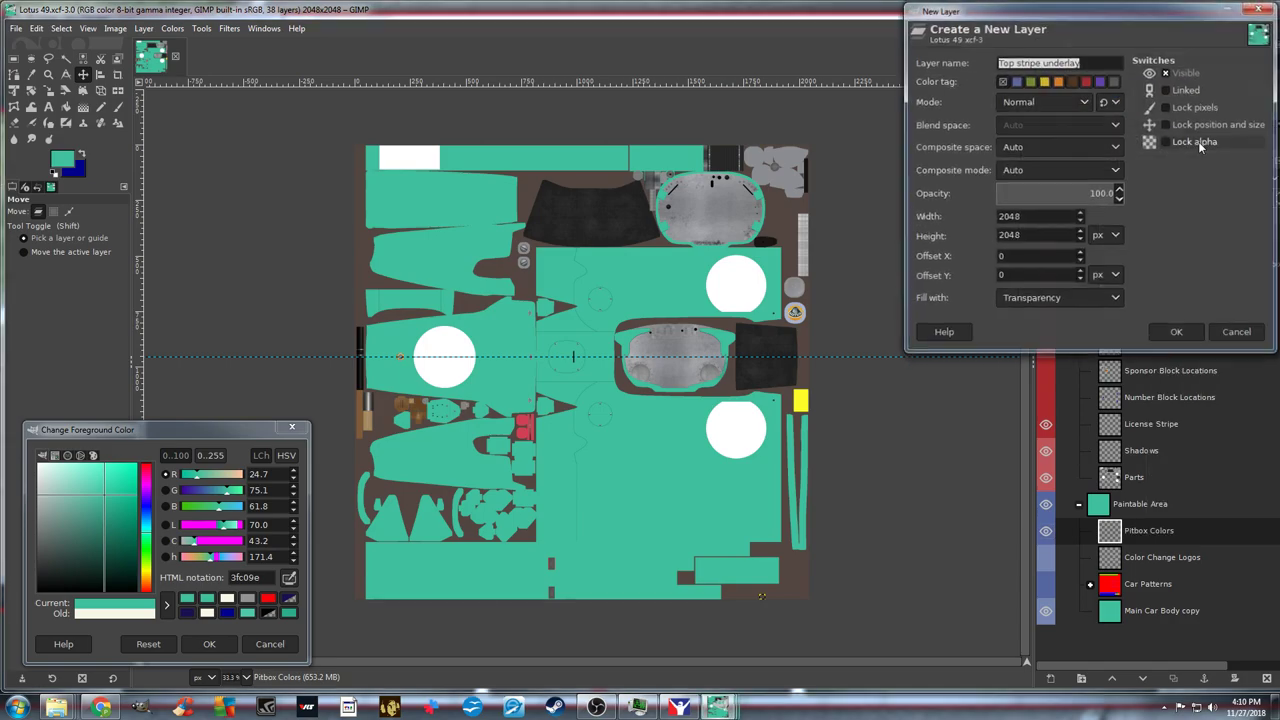
click(1087, 62)
key(BackSpace)
key(BackSpace)
key(BackSpace)
key(BackSpace)
key(BackSpace)
key(BackSpace)
key(BackSpace)
key(BackSpace)
key(BackSpace)
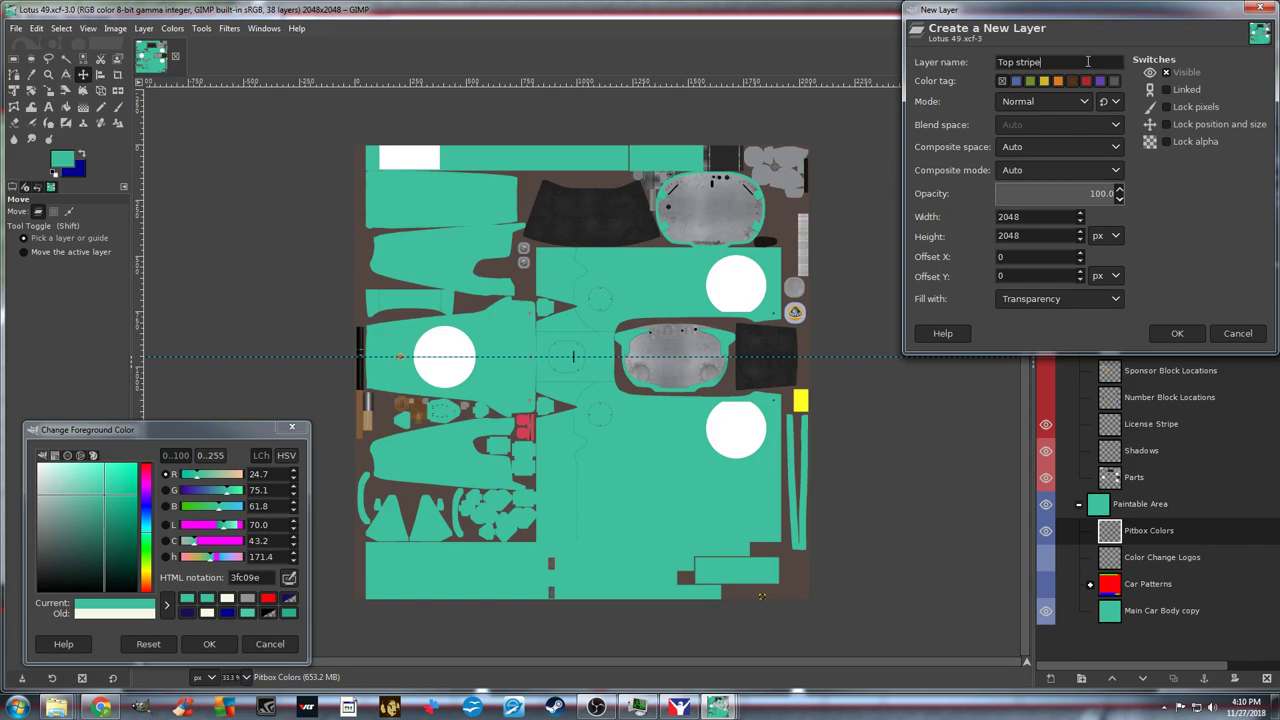
click(1177, 333)
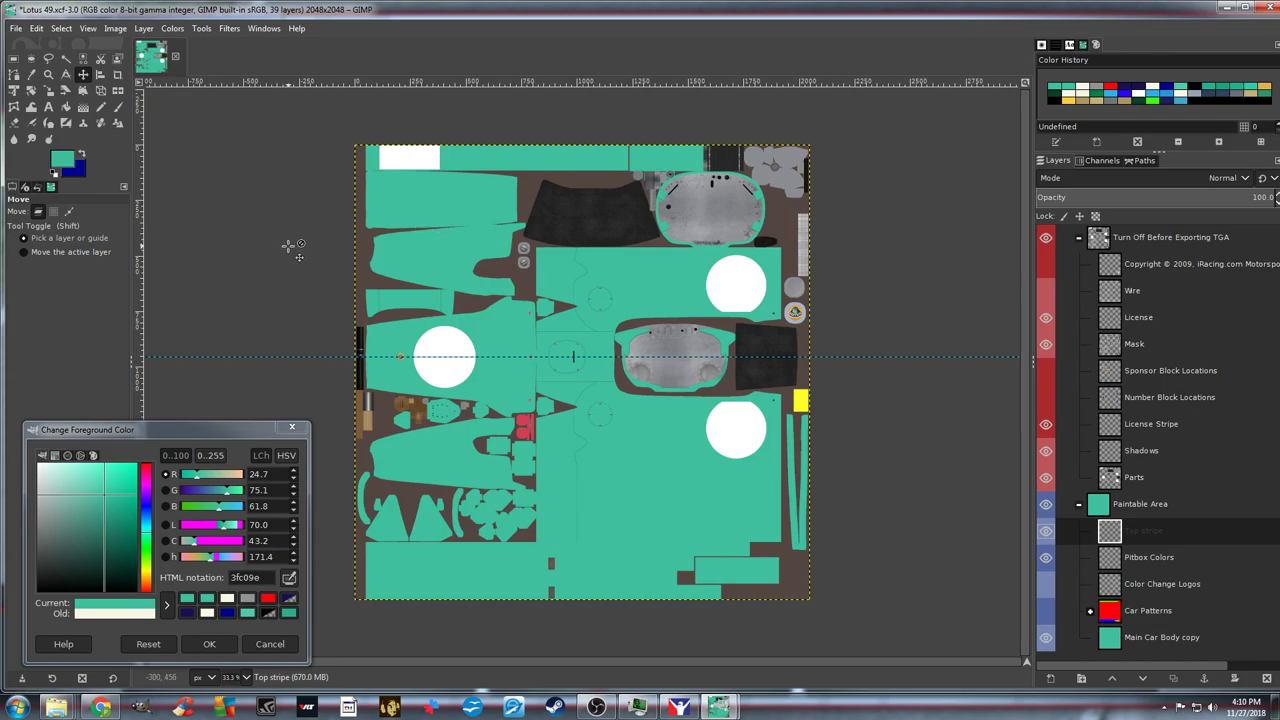
Make a rectangular selection about 1149 × 105 px at about 39, 903 along the car's centre guide, ending at the cockpit opening
click(201, 28)
mouse_move(245, 47)
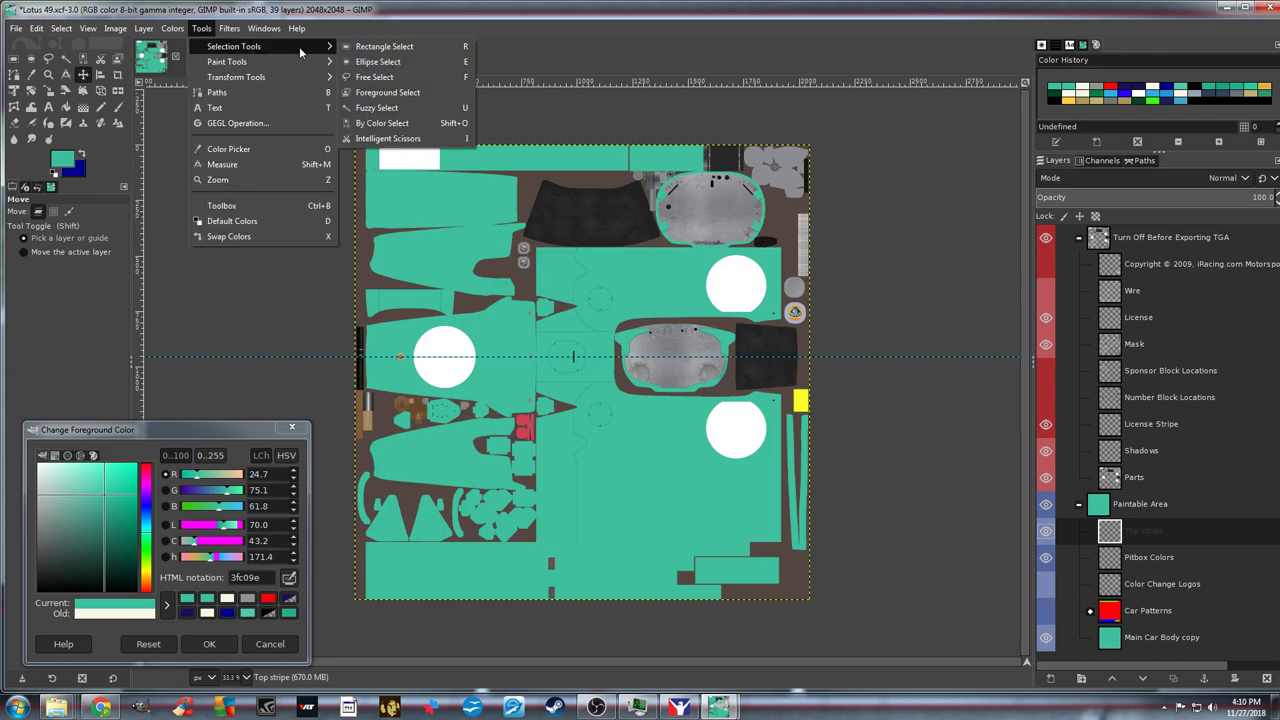
click(376, 46)
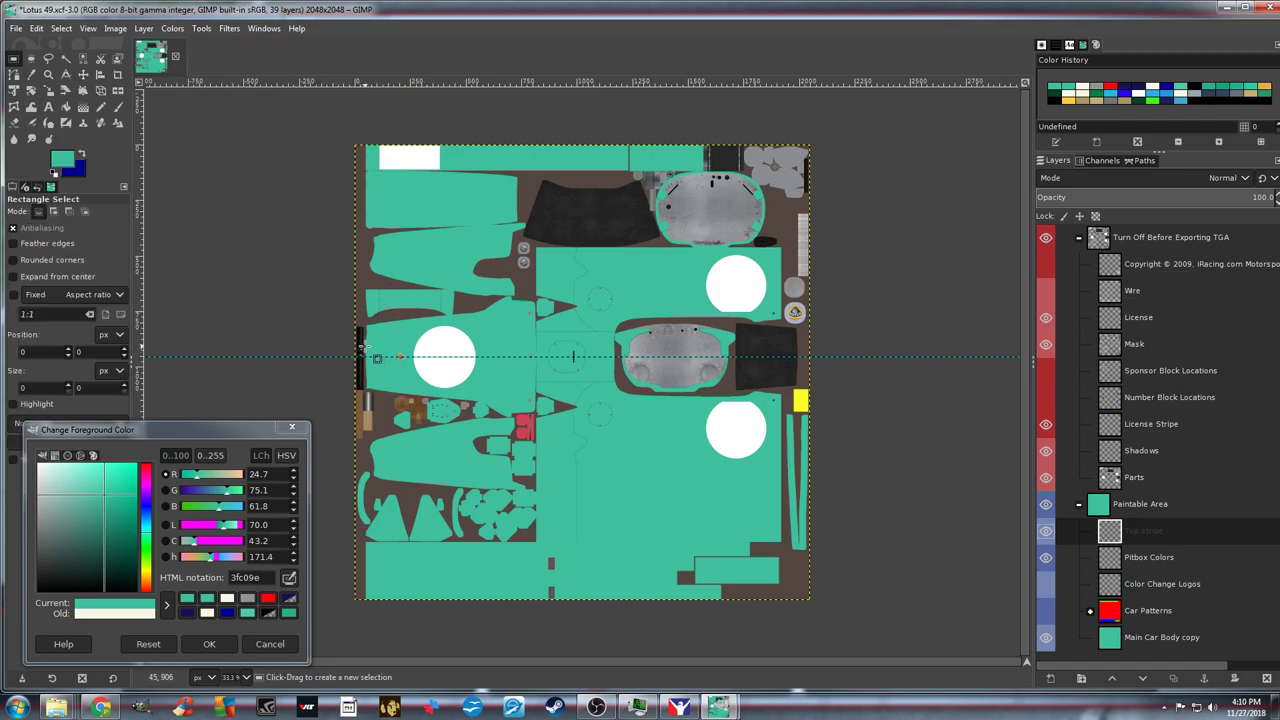
drag(362, 345, 618, 368)
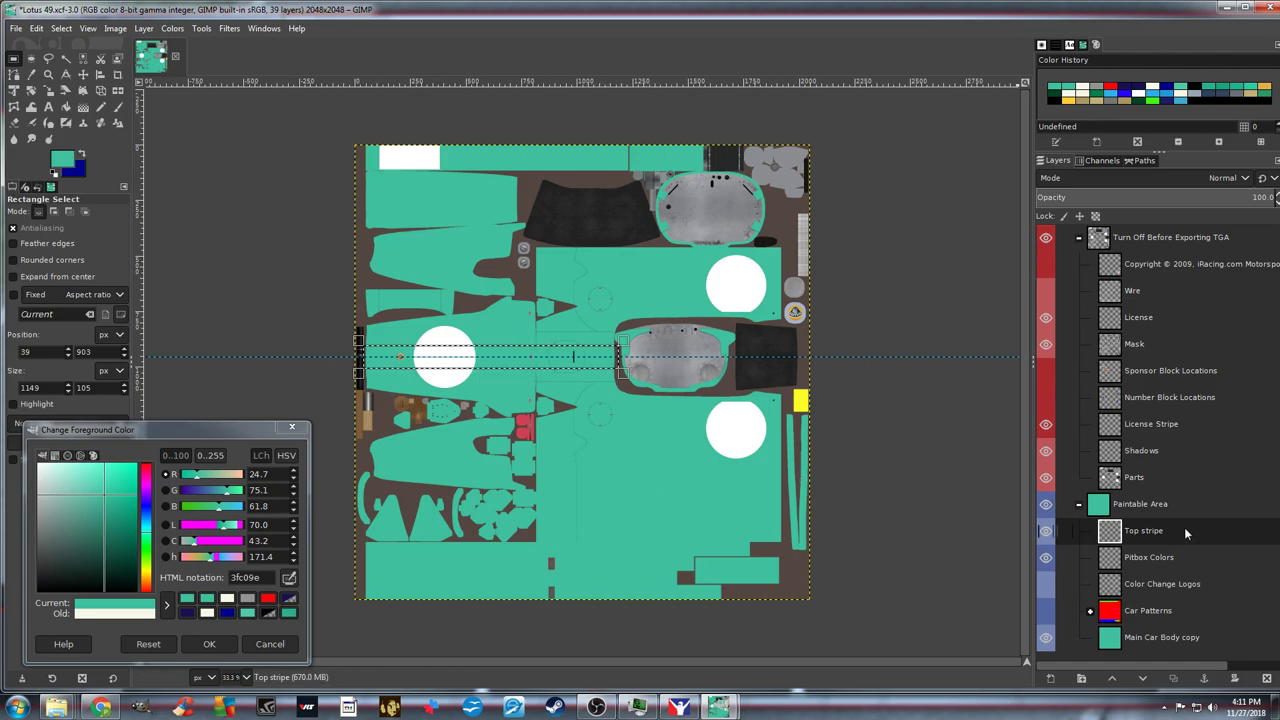
Set the foreground colour to grey 919391 and bucket-fill the stripe selection on the Top stripe layer
click(247, 601)
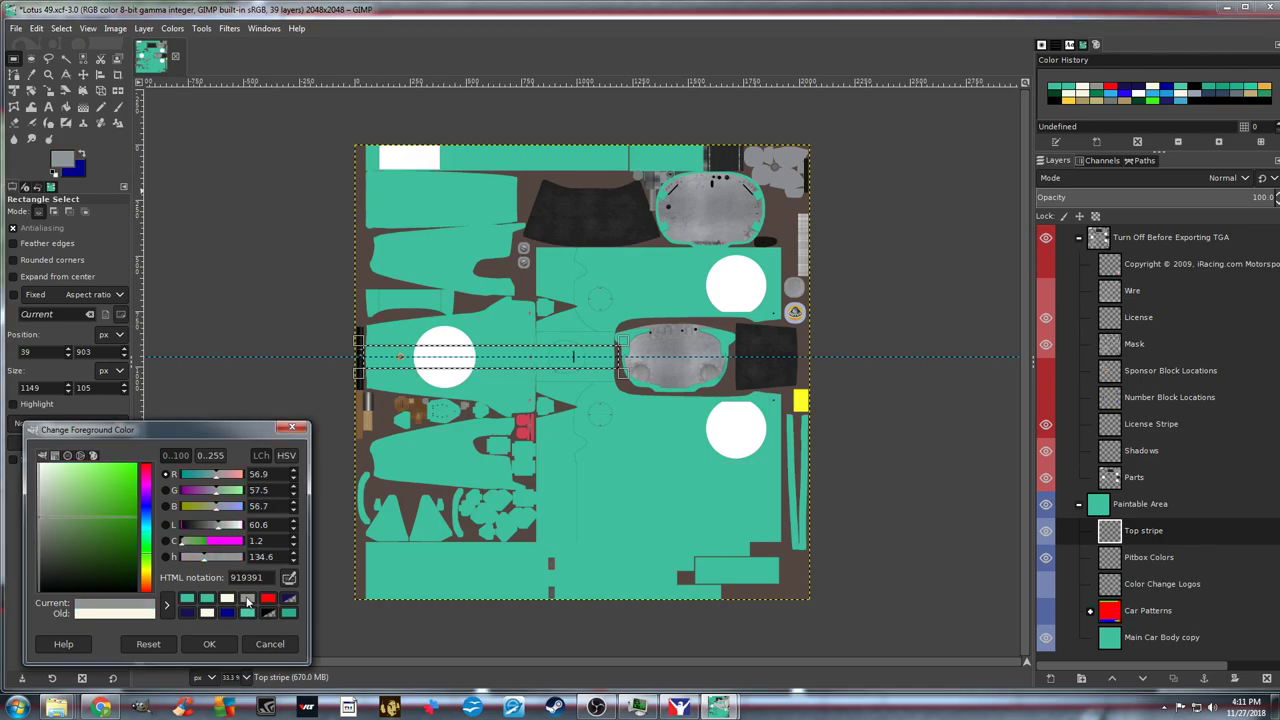
click(1110, 90)
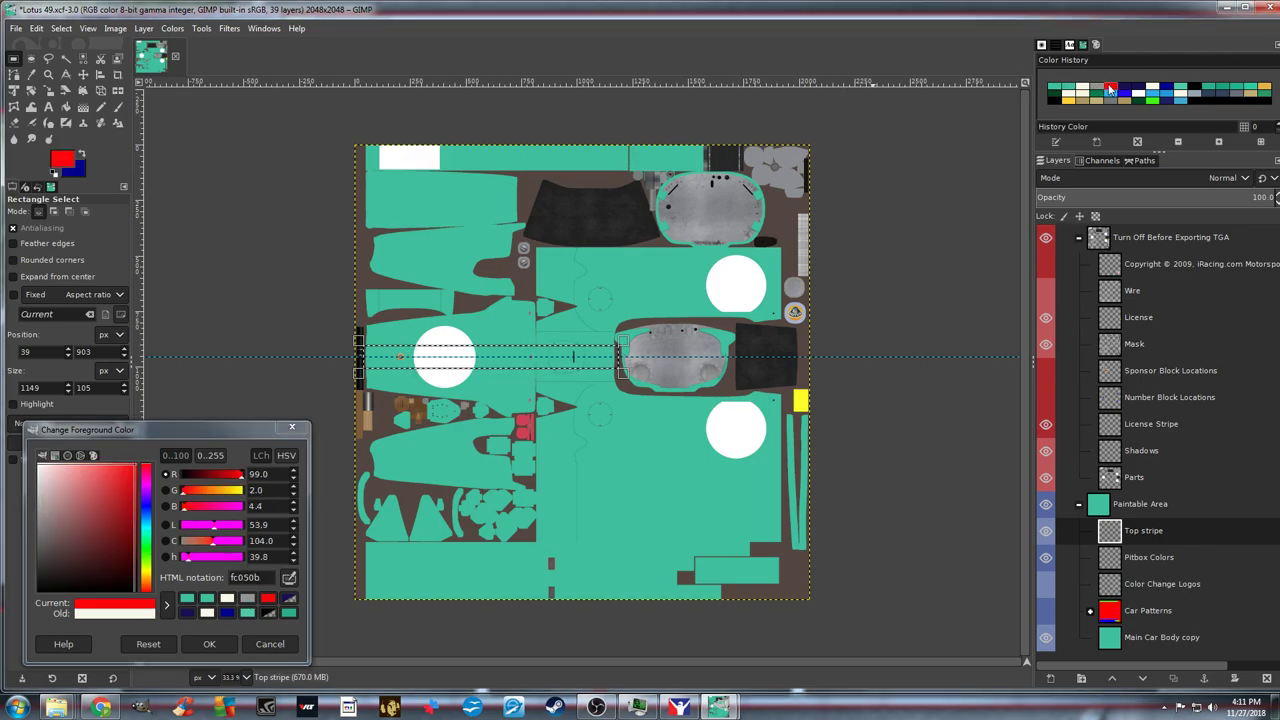
click(1164, 94)
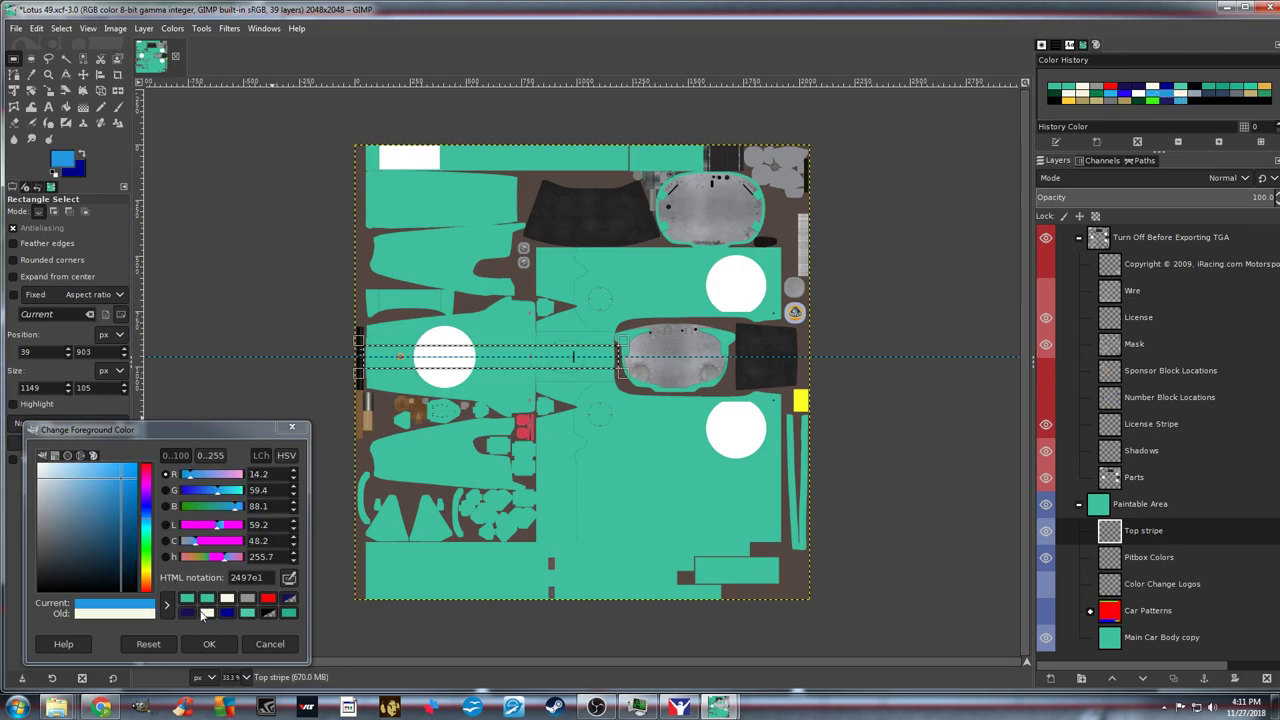
click(247, 600)
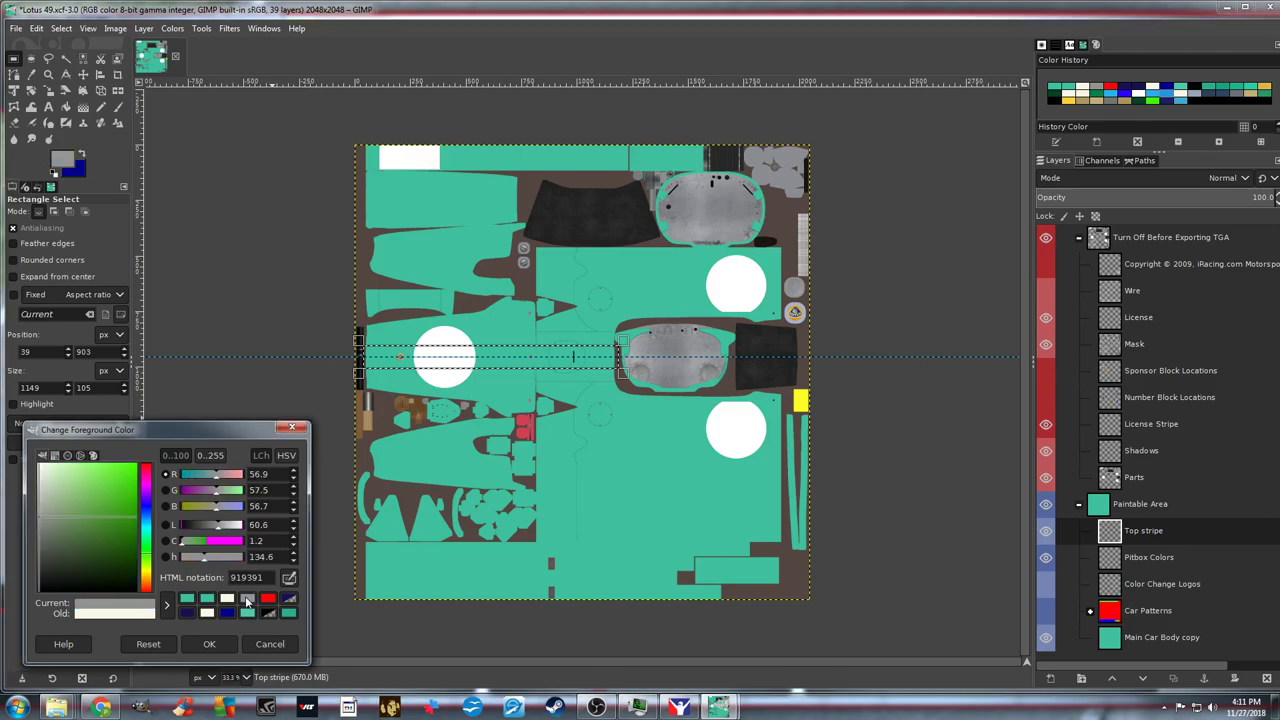
click(66, 107)
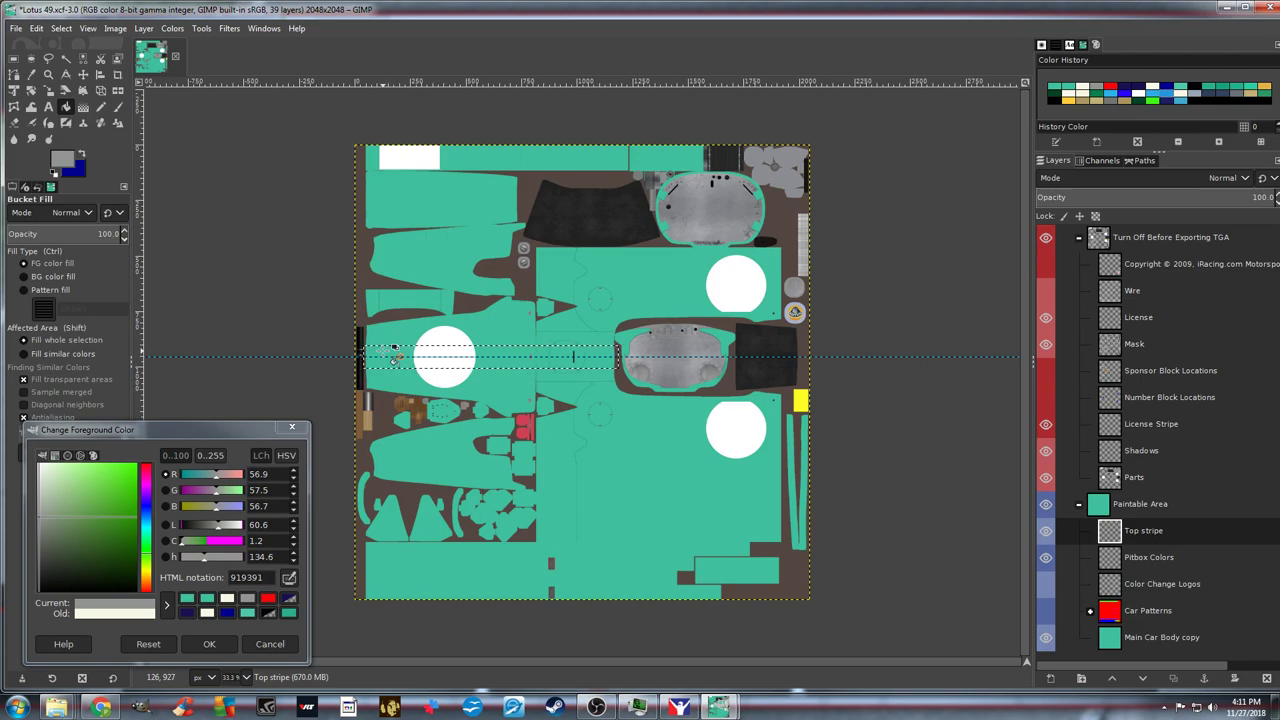
click(394, 352)
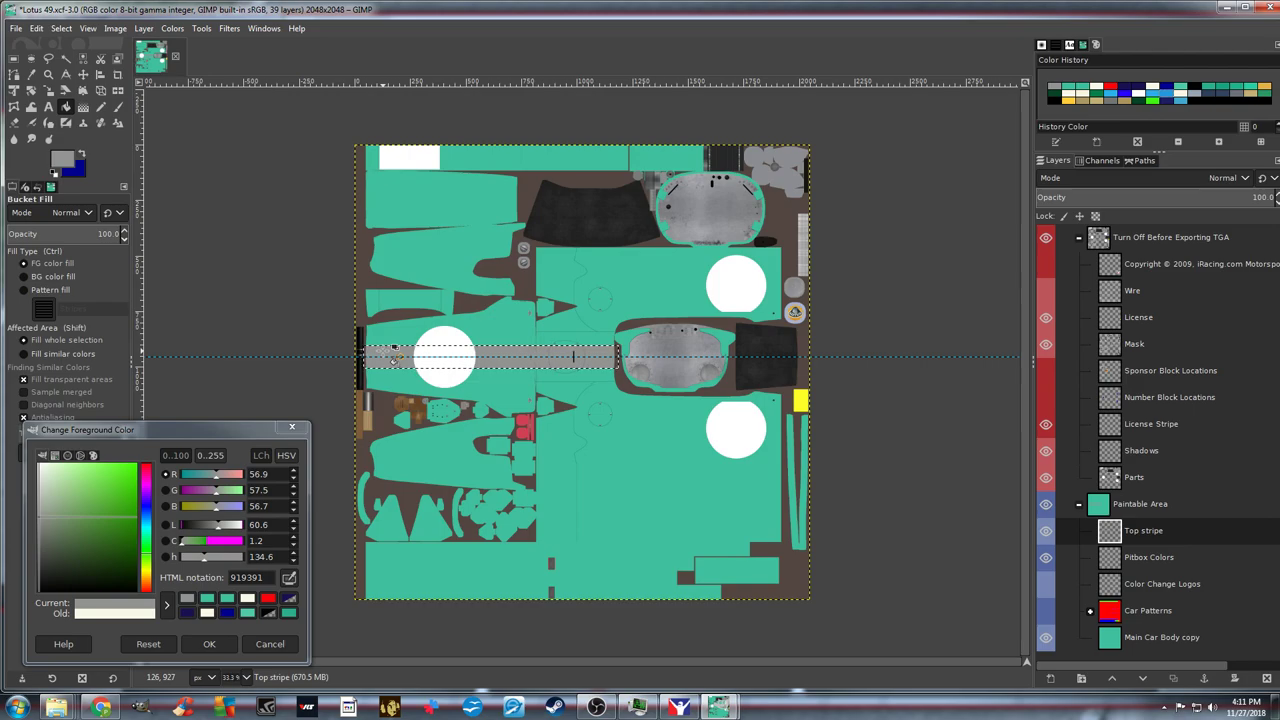
Switch to the Move tool and re-export the image to the existing car TGA file
click(84, 76)
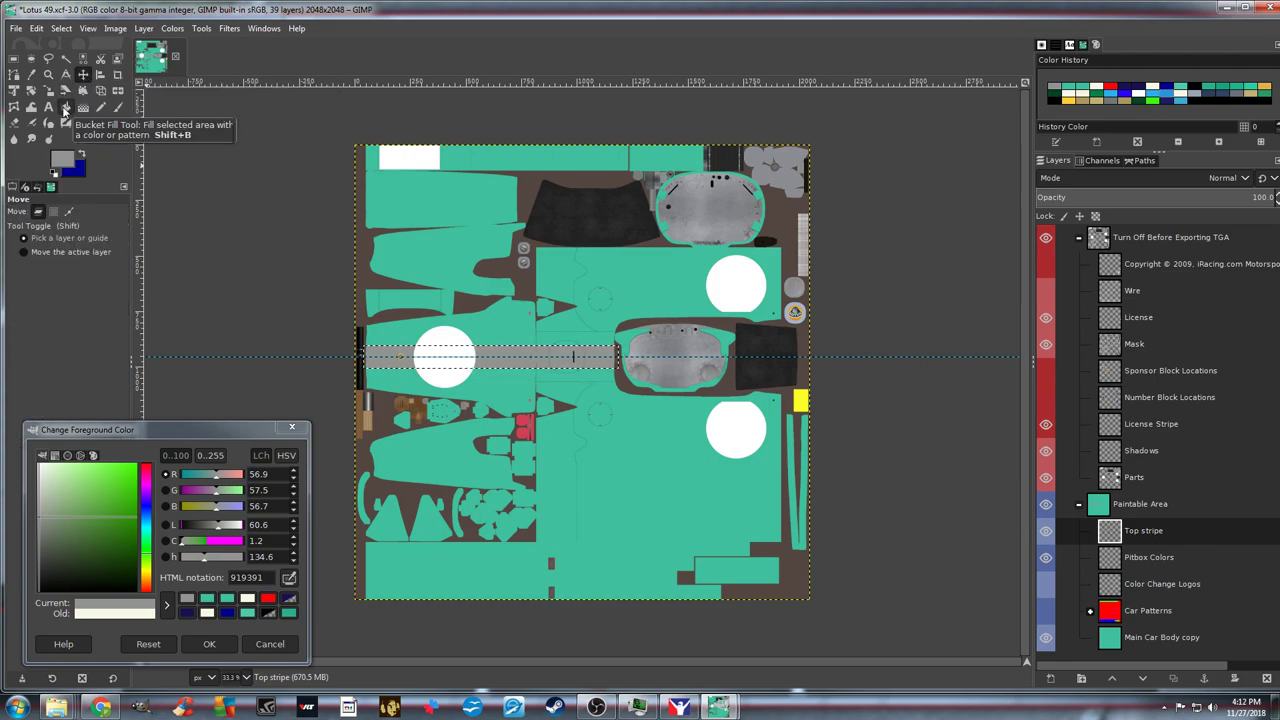
click(65, 106)
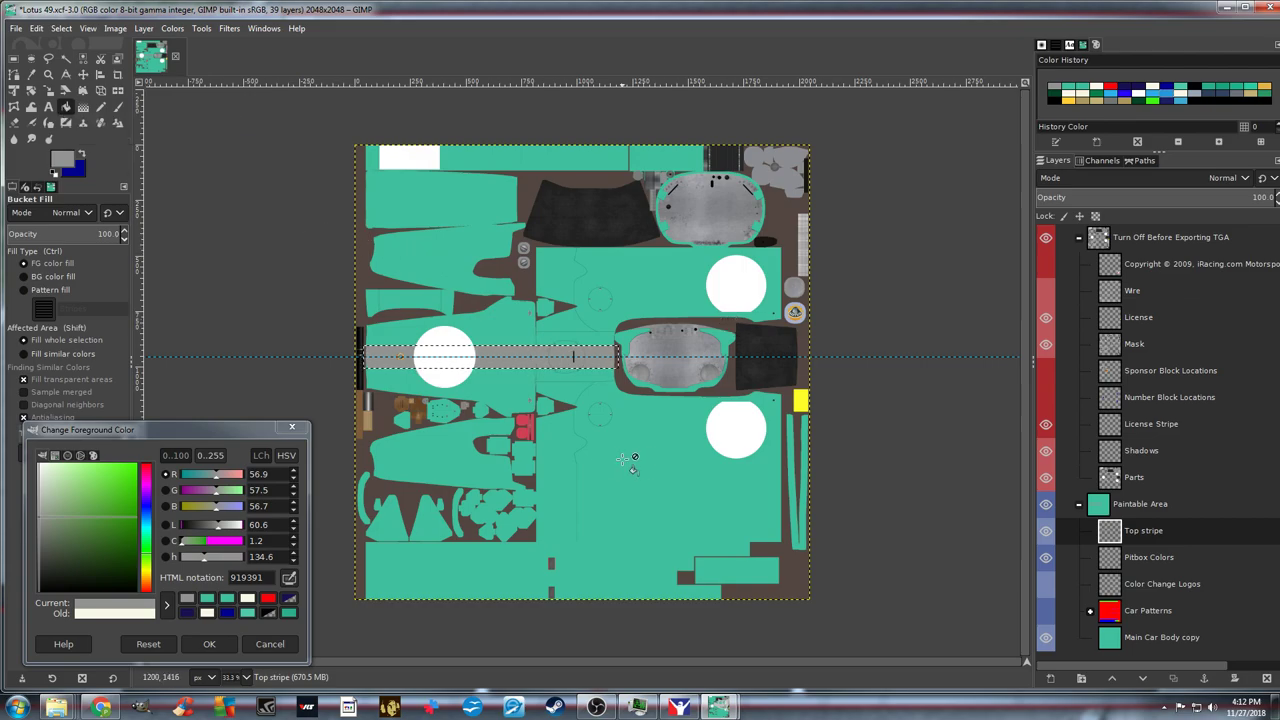
click(84, 75)
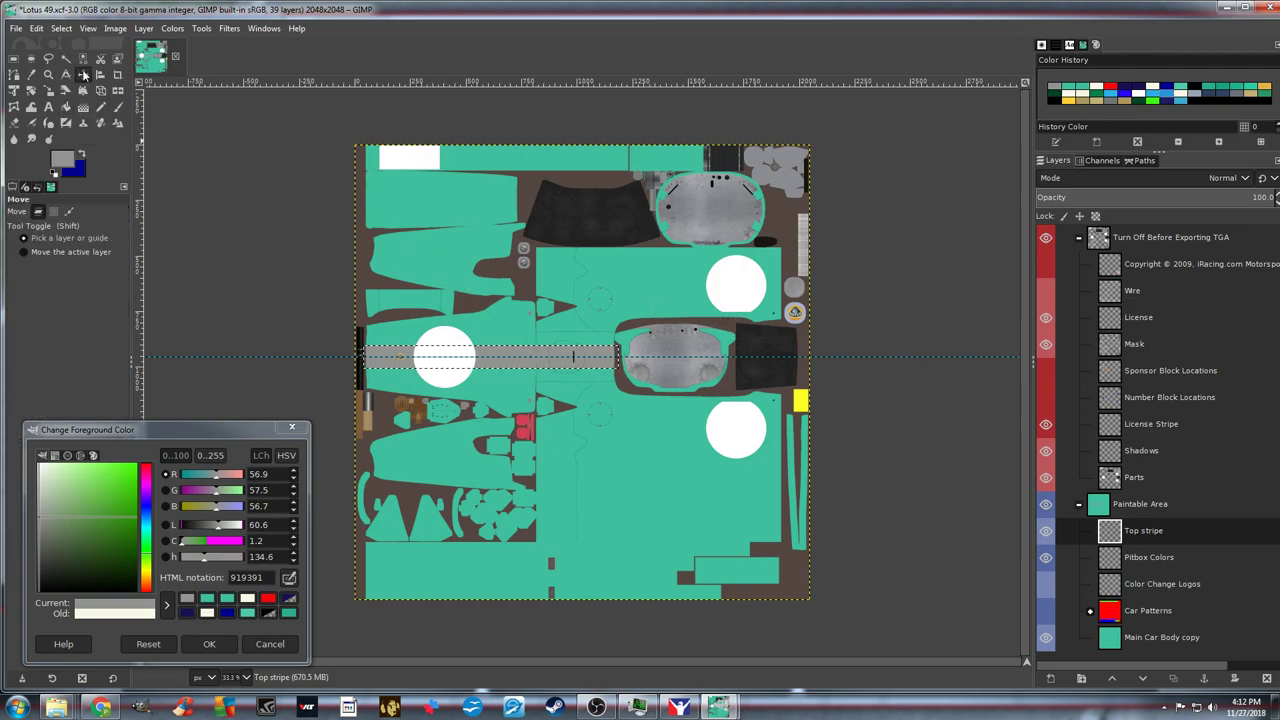
click(14, 31)
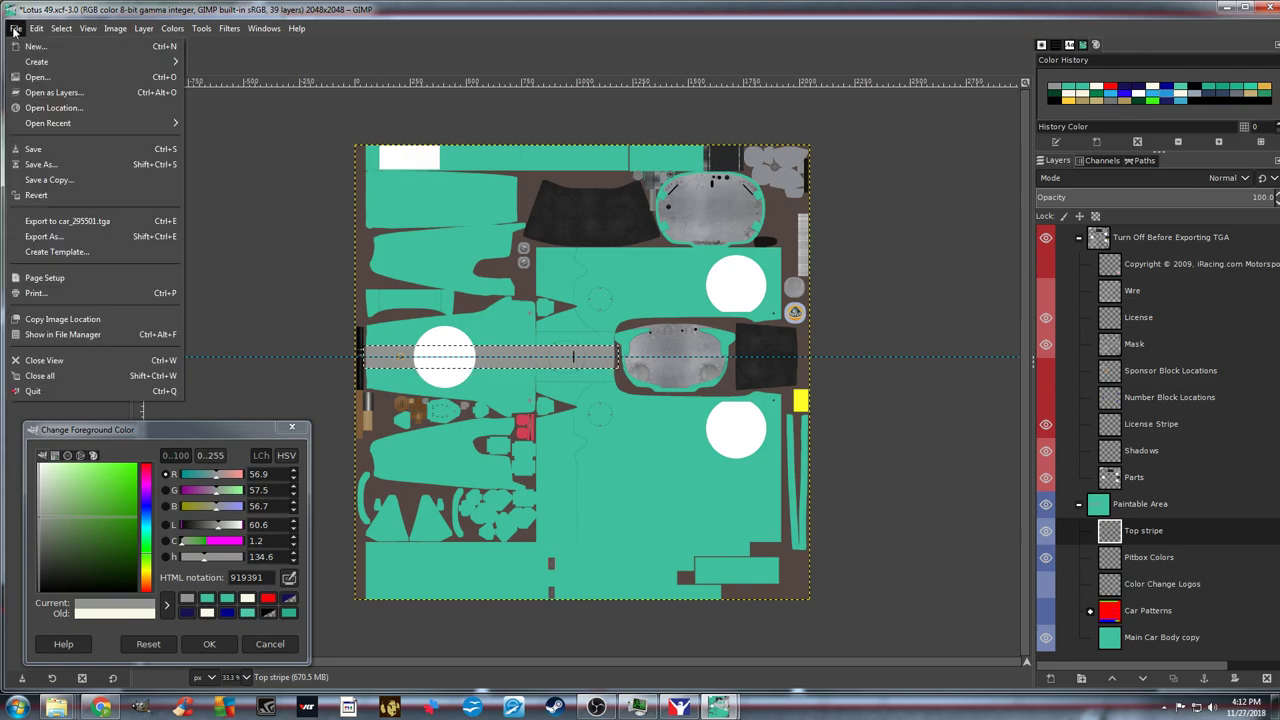
click(66, 224)
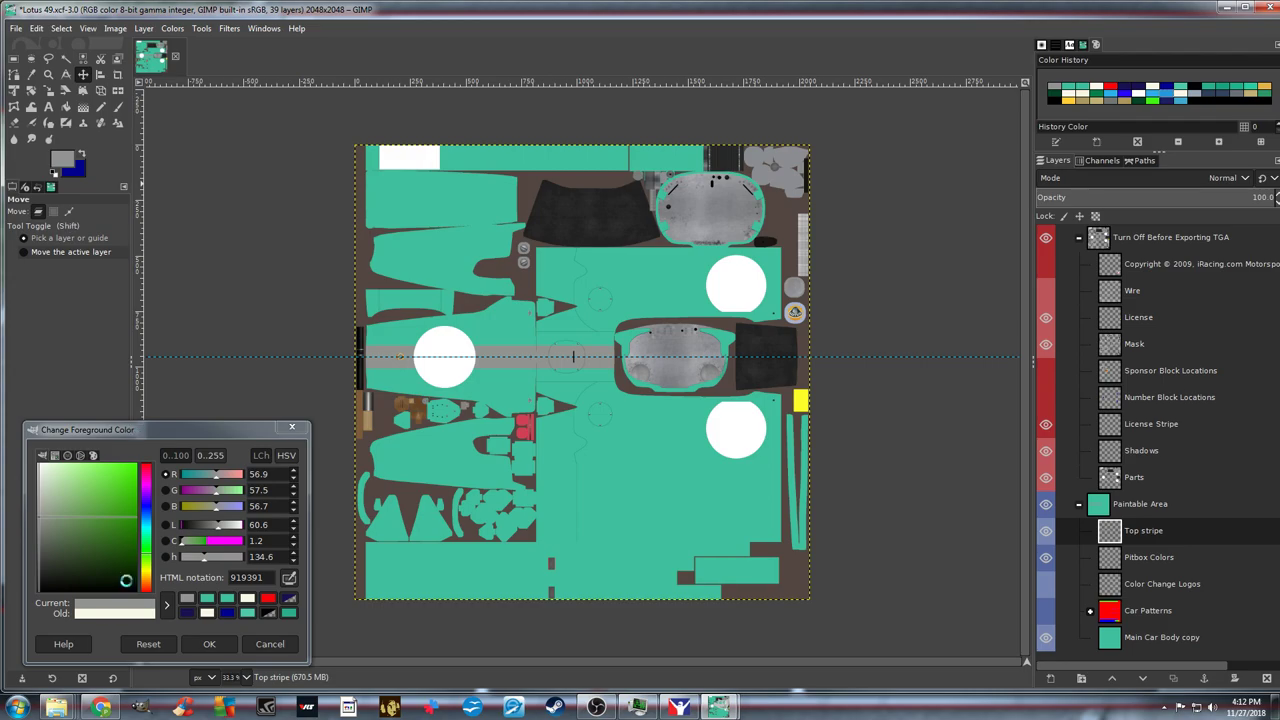
Copy the exported car TGA from the New Paint Test folder into iRacing's lotus49 paint folder, replacing the existing file
mouse_move(55, 705)
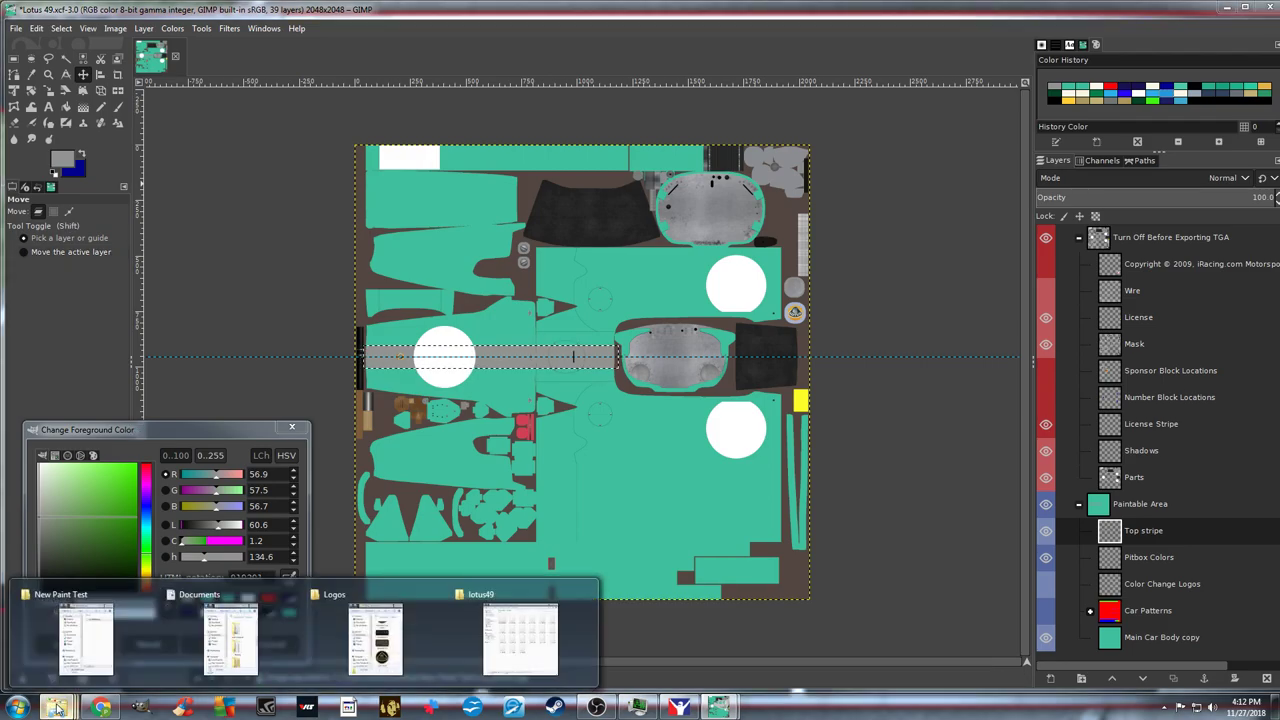
click(90, 651)
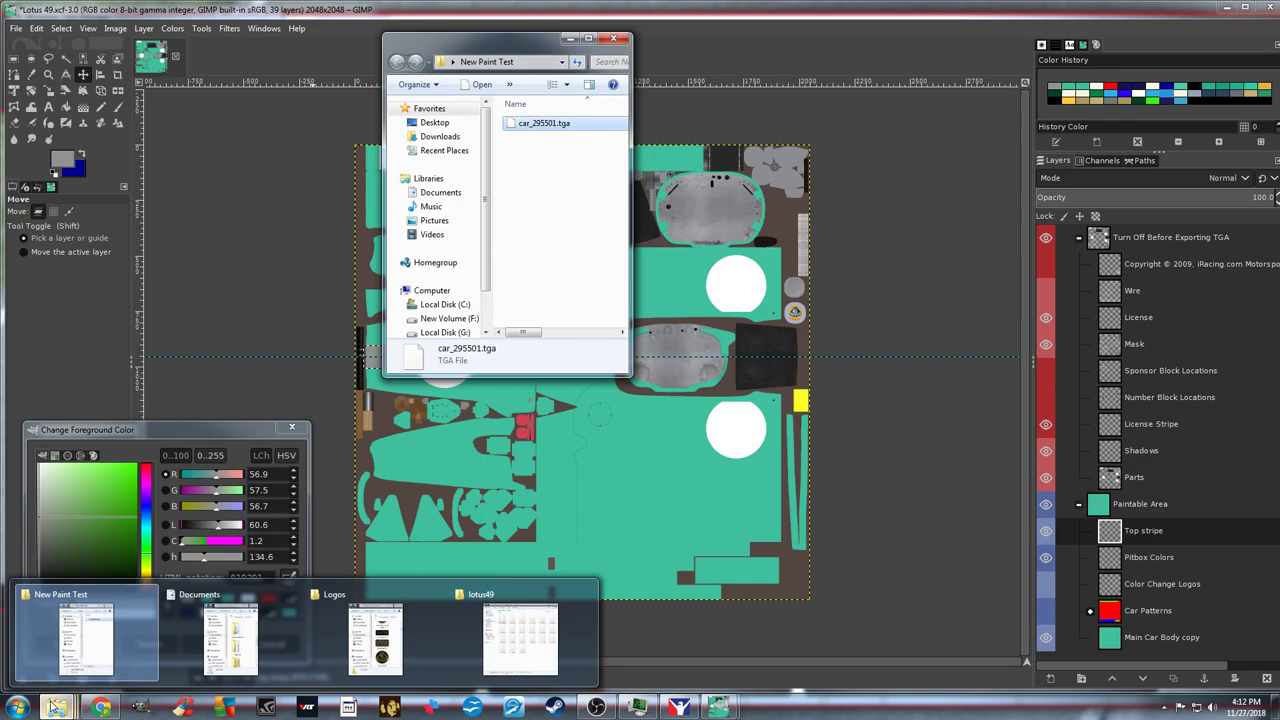
right_click(54, 706)
click(54, 706)
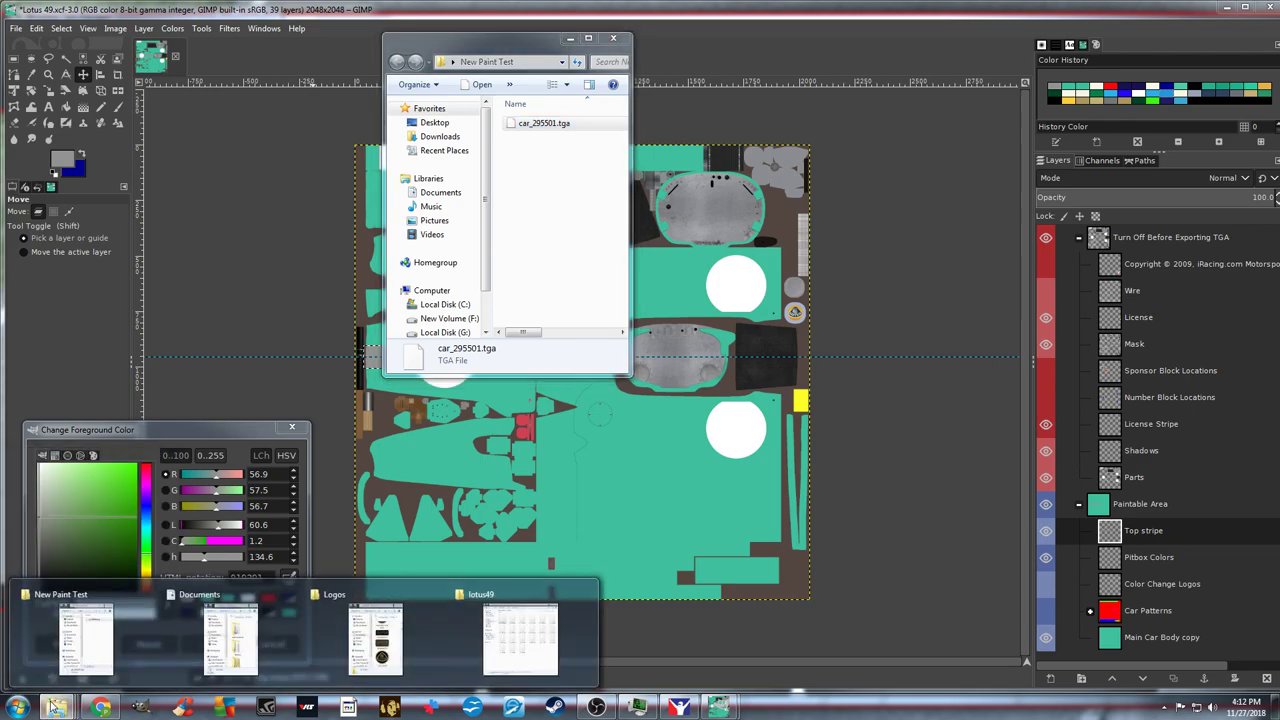
click(500, 645)
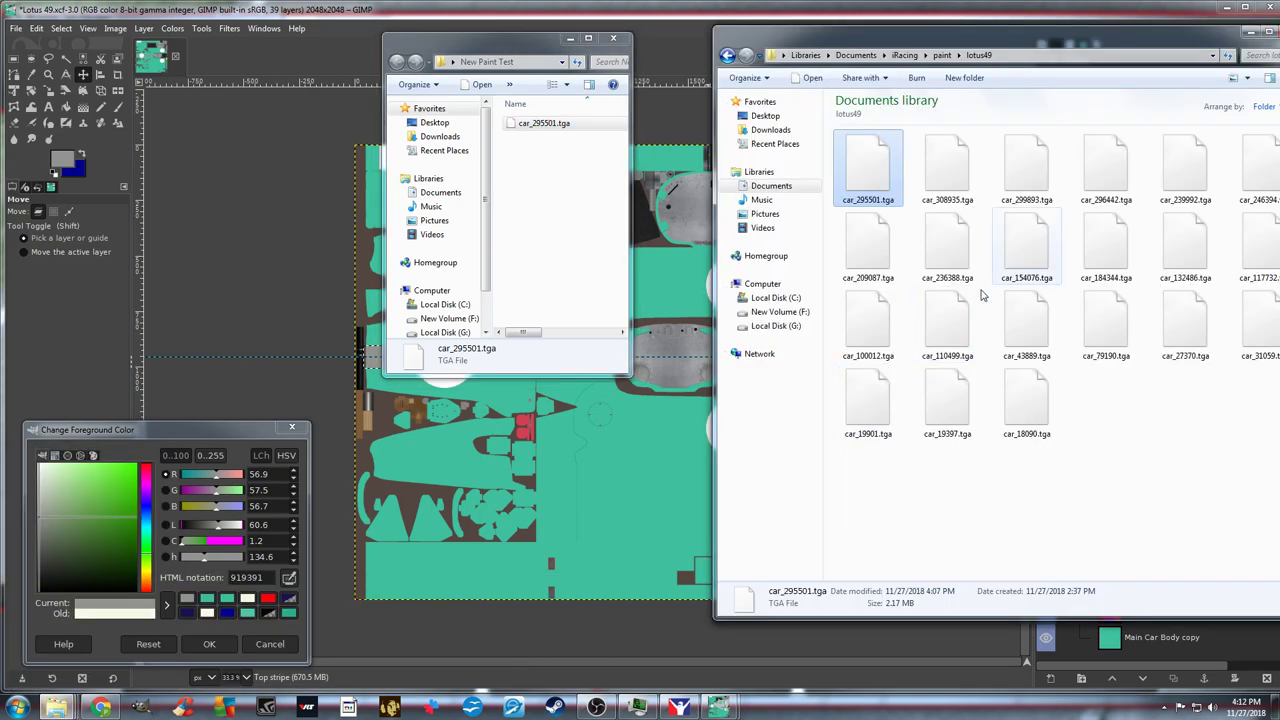
drag(537, 126, 895, 236)
key(ctrl)
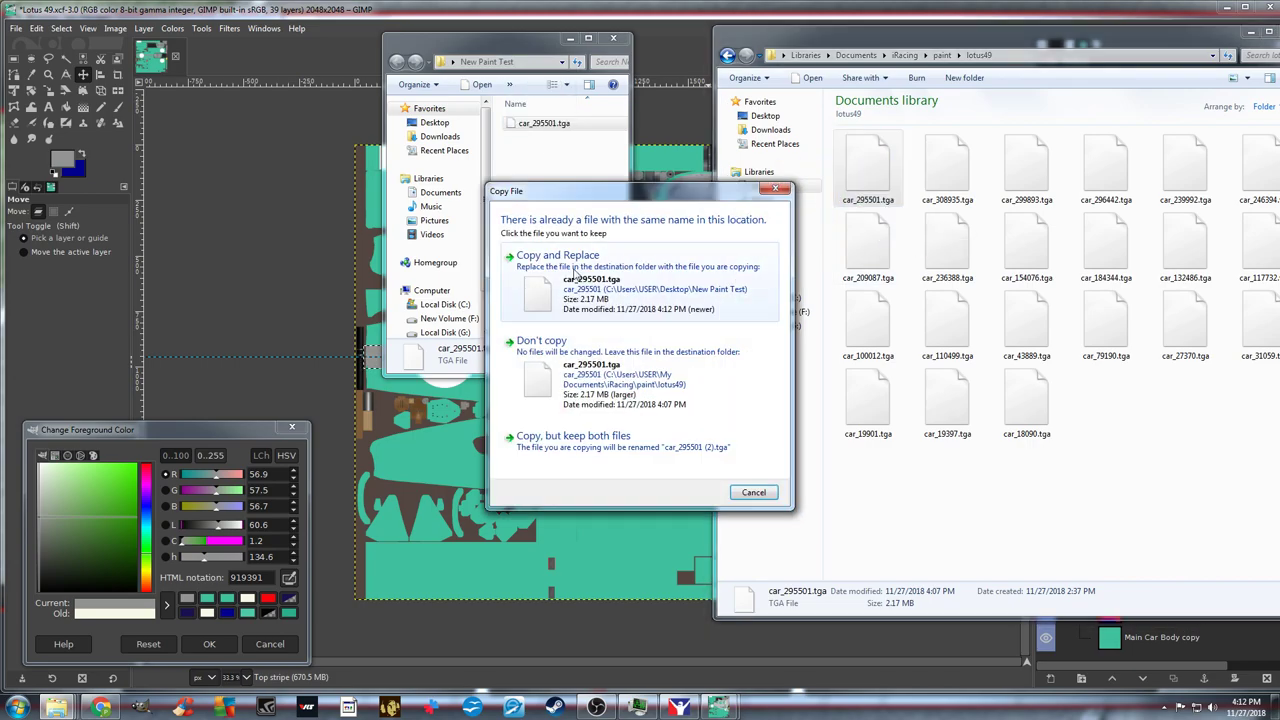
click(590, 281)
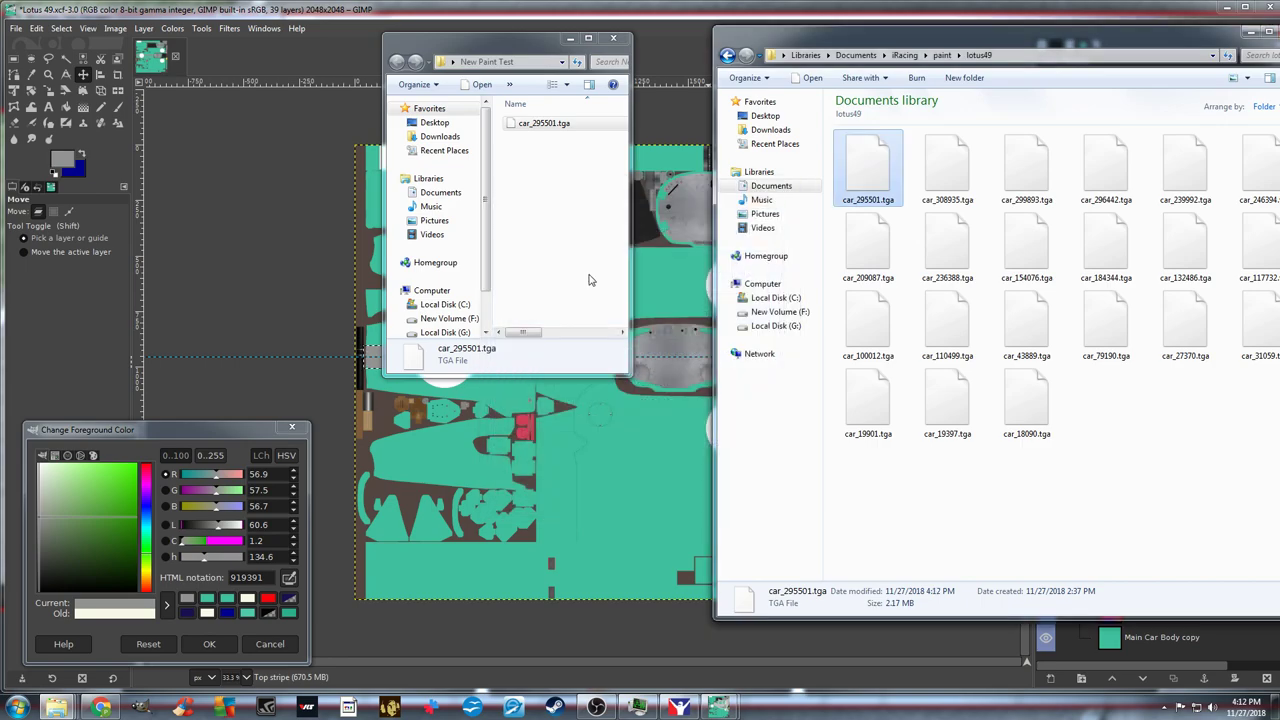
Reload the car textures in the iRacing simulator to check the stripe on car 13, and return to the Lotus 49 image in GIMP
click(679, 707)
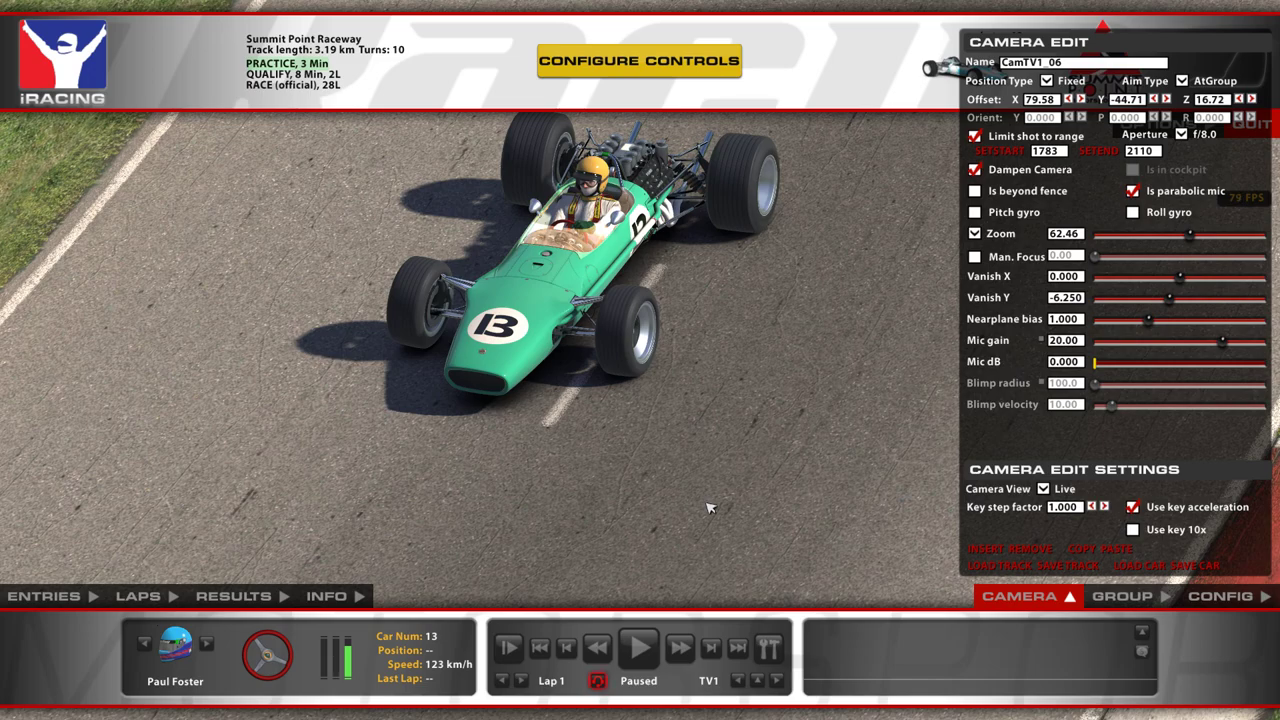
key(ctrl+r)
key(super)
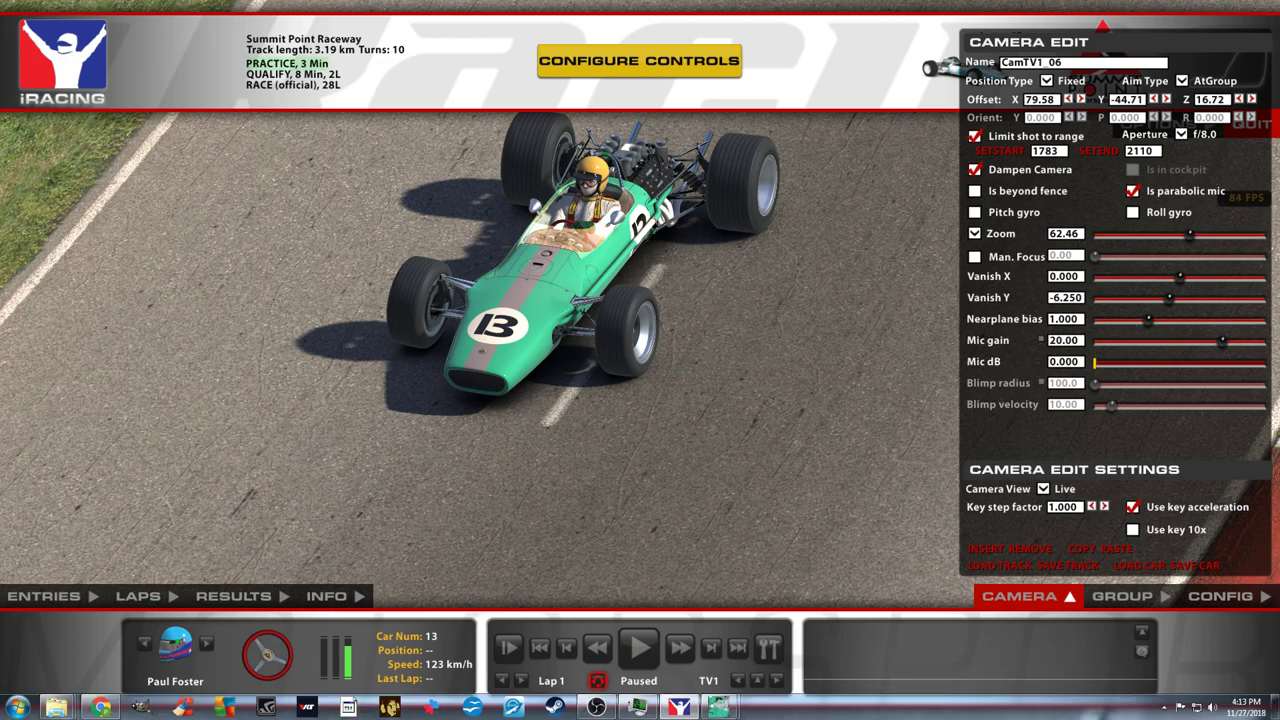
key(ctrl+shift+Escape)
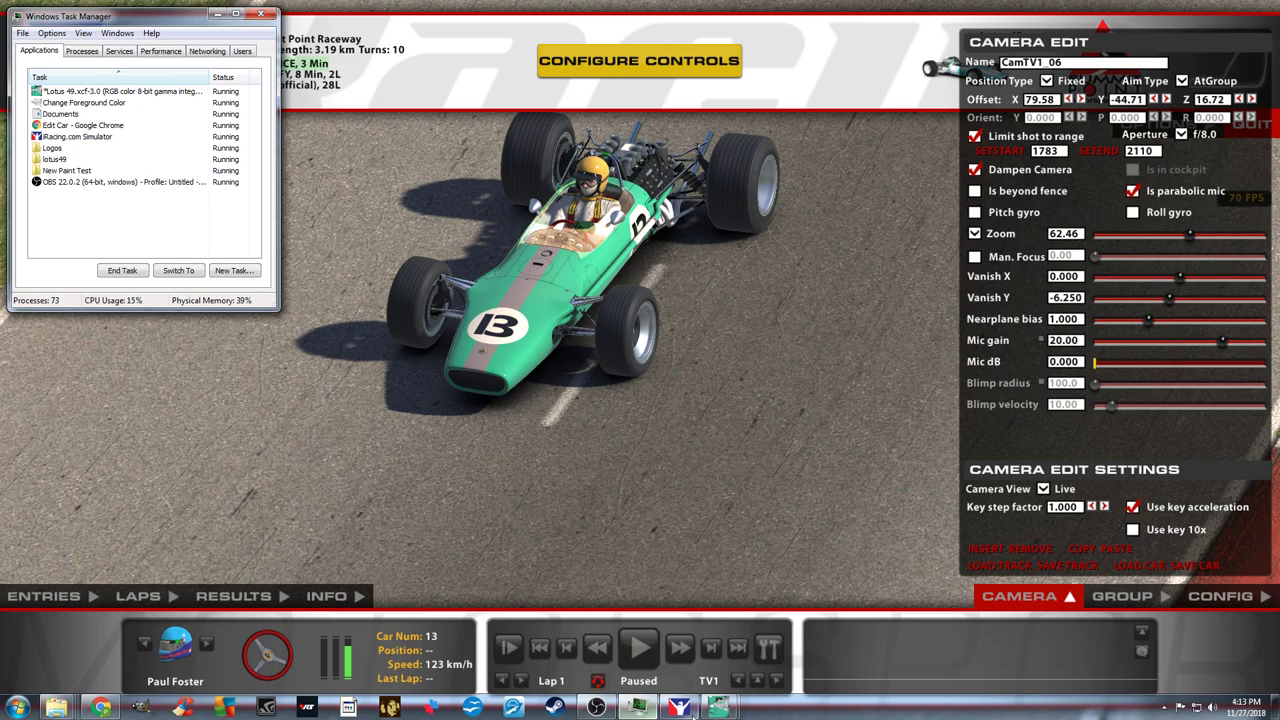
mouse_move(718, 706)
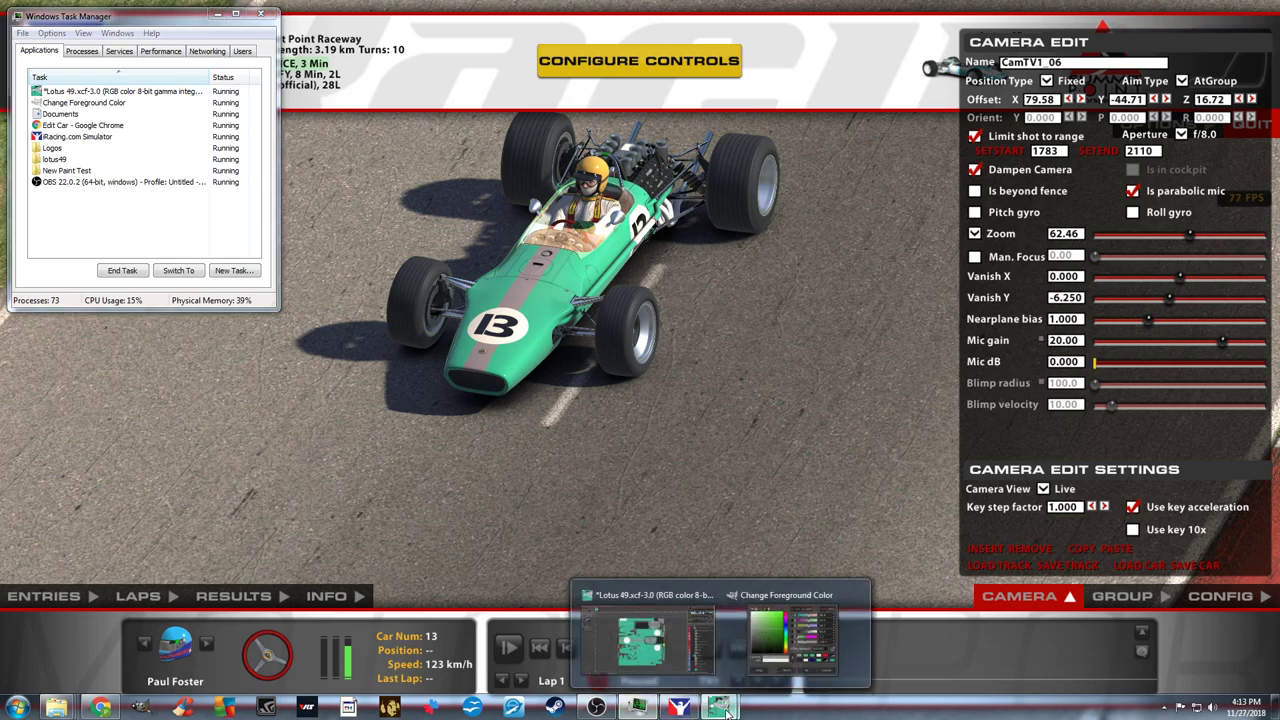
click(645, 645)
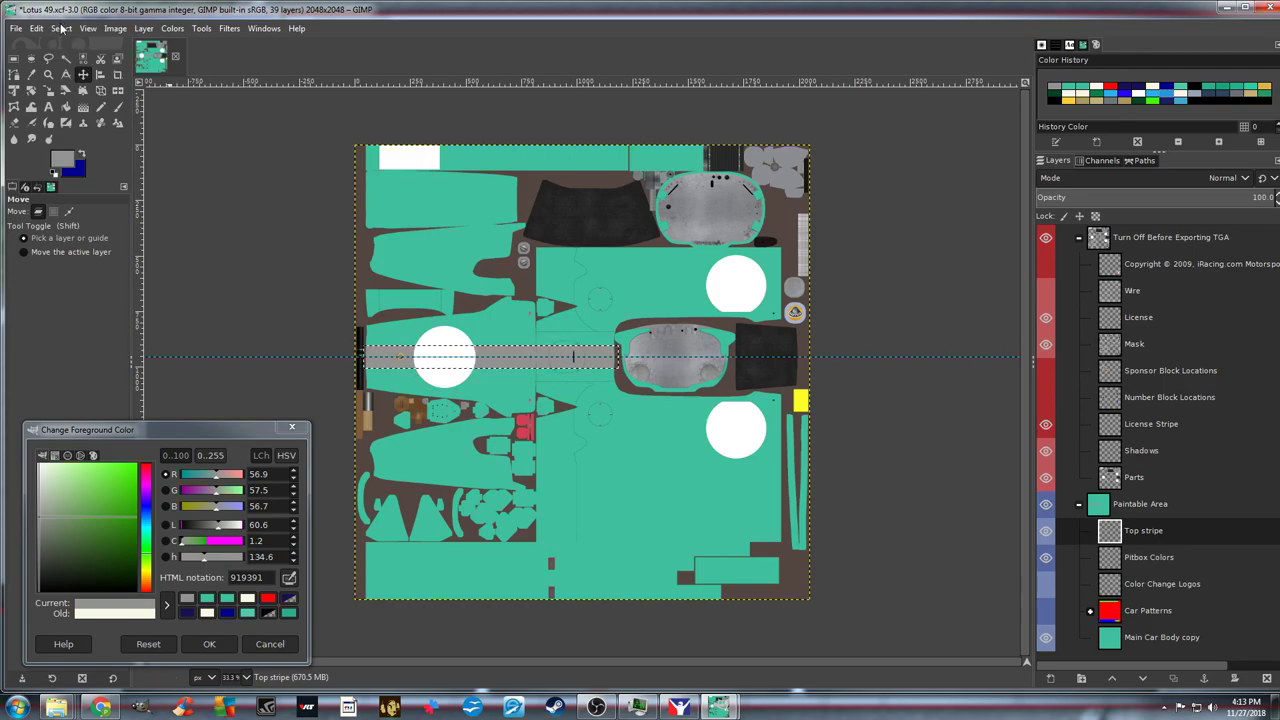
Select the entire canvas and create a transparent 2048 × 2048 layer named "Top stripe pinstripes" above the Top stripe layer
click(61, 28)
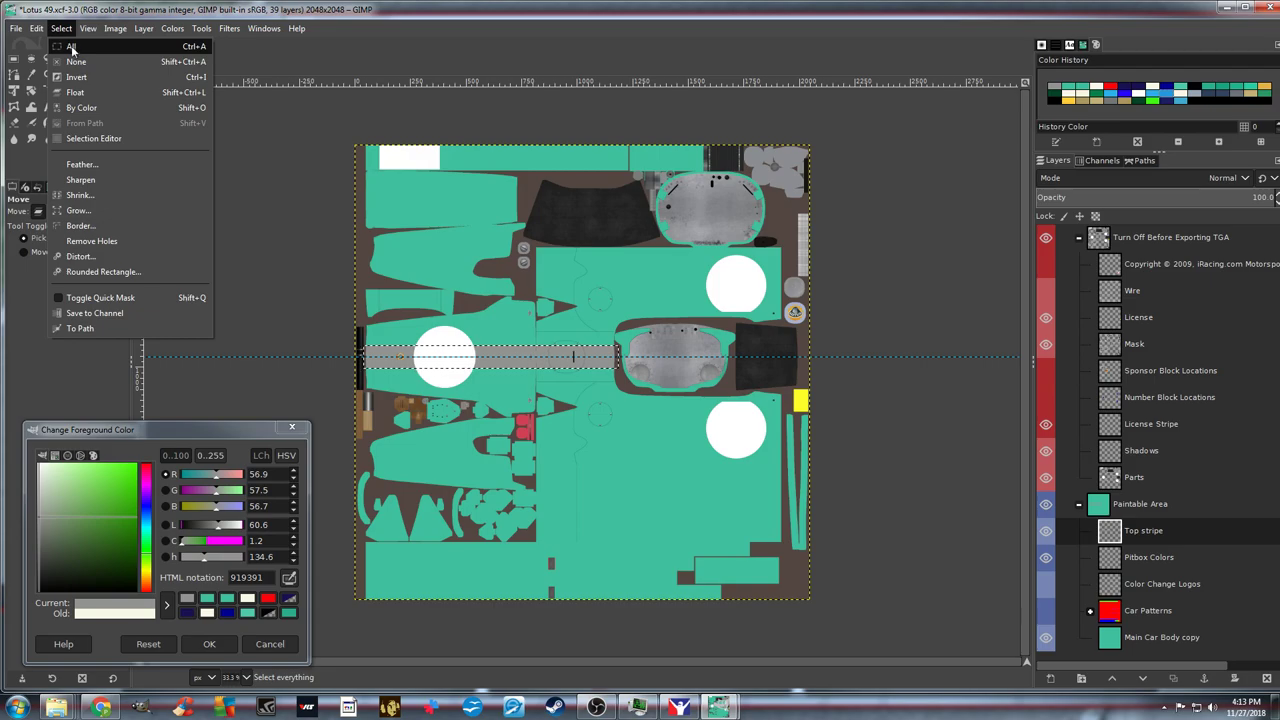
click(72, 47)
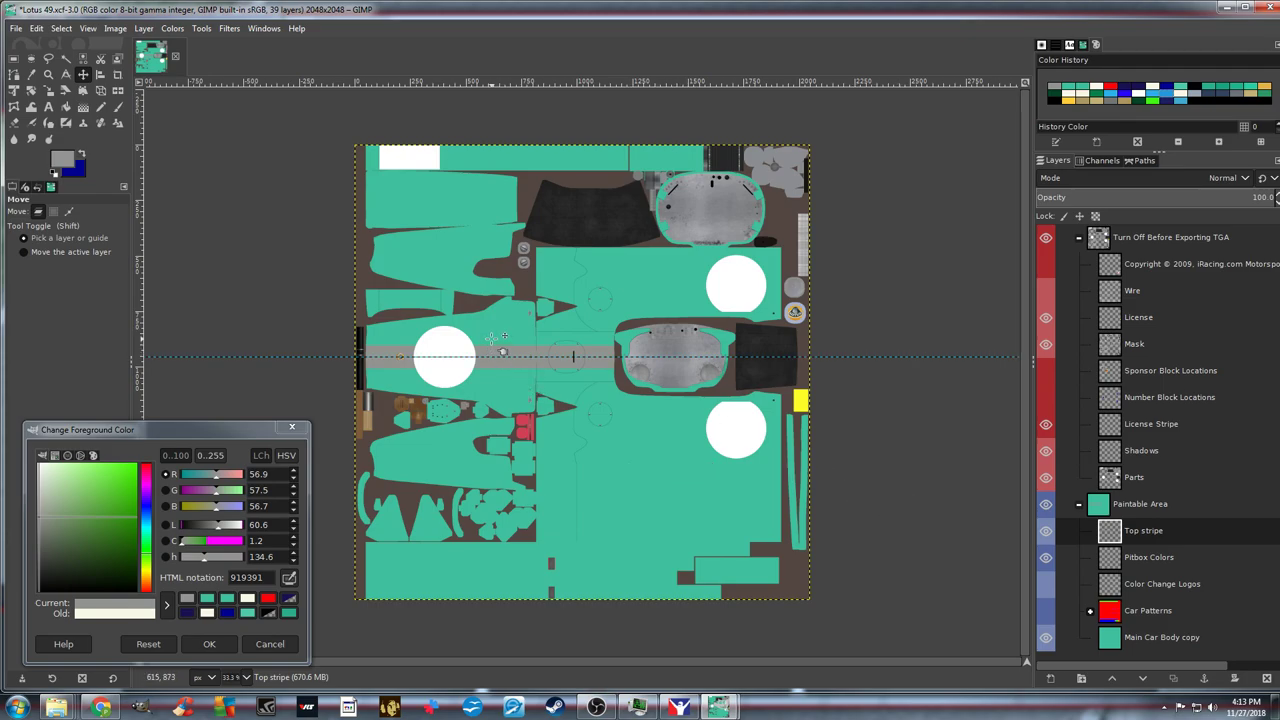
right_click(1148, 538)
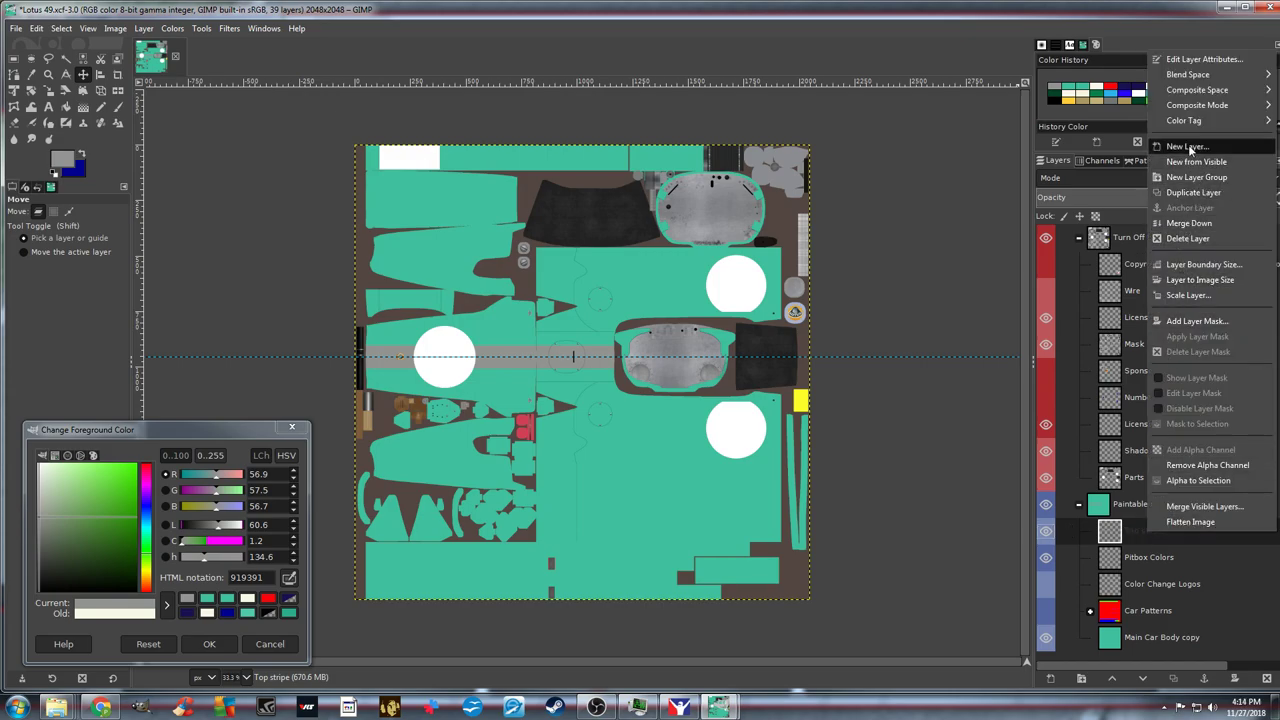
click(1190, 148)
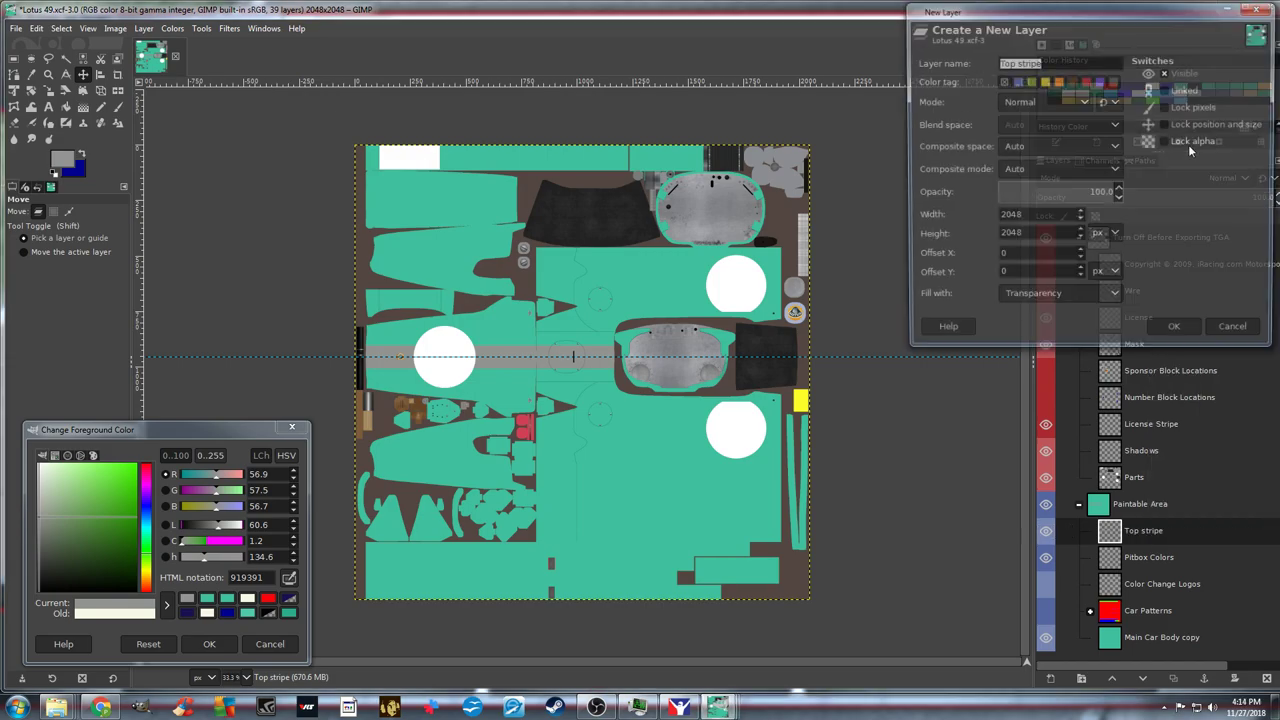
click(1054, 62)
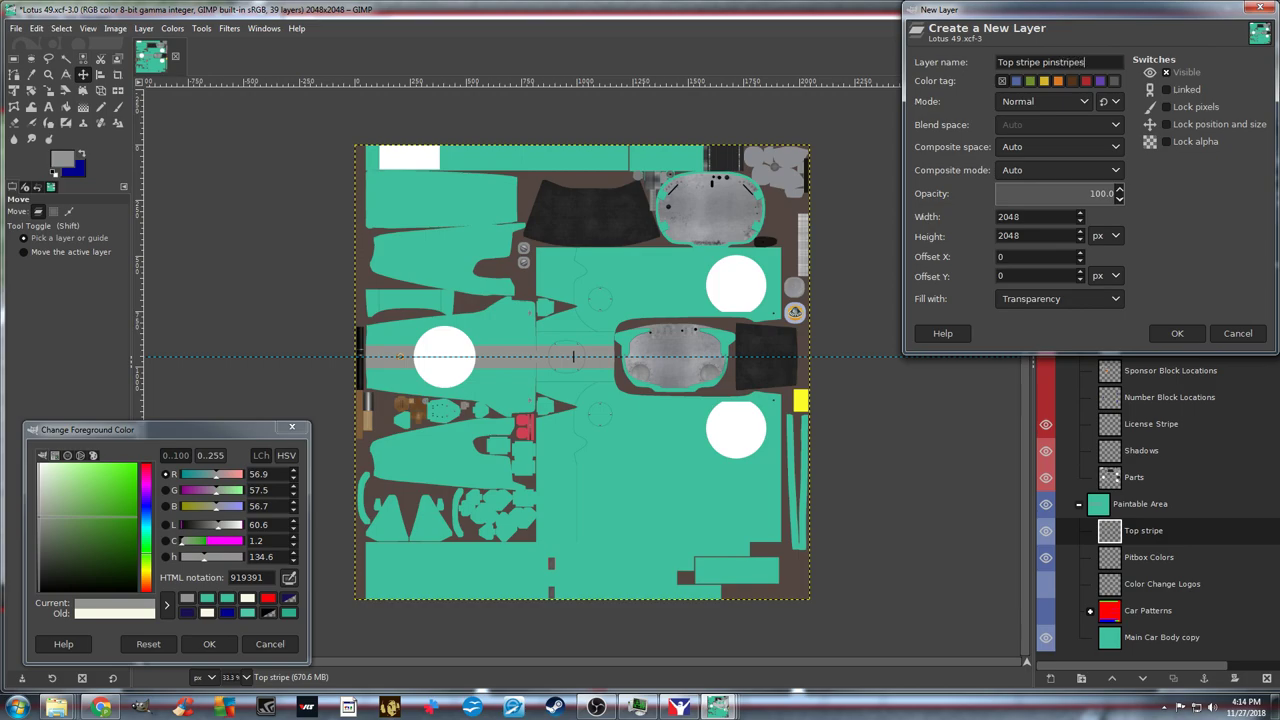
key(Return)
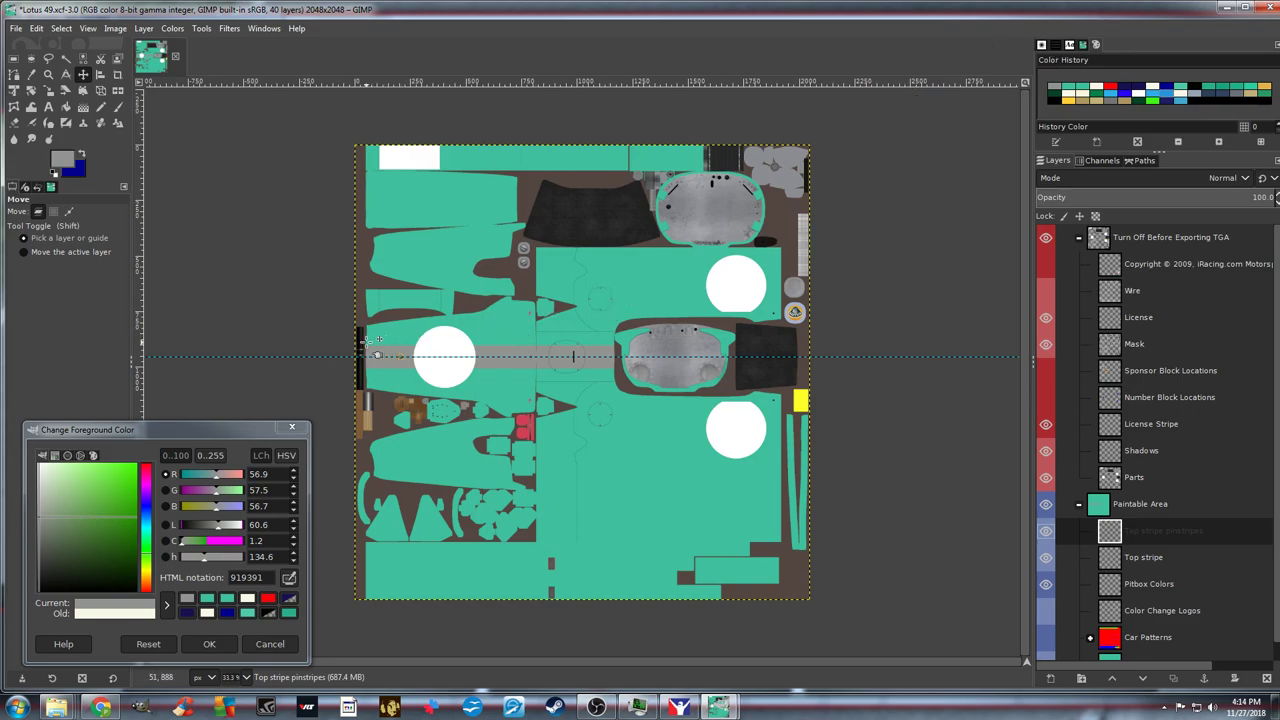
Draw a rectangular selection slightly taller than the grey top stripe, about 1149 × 129 px at position 39, 891
click(201, 28)
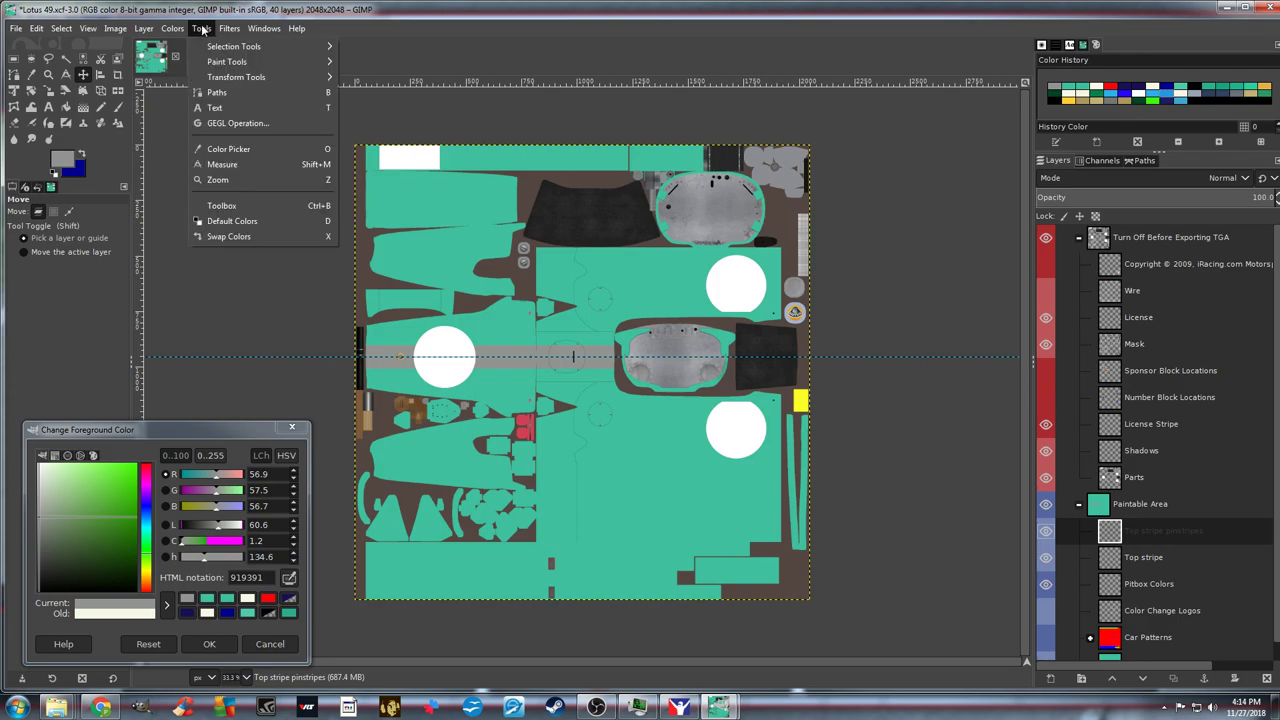
mouse_move(302, 49)
click(1179, 531)
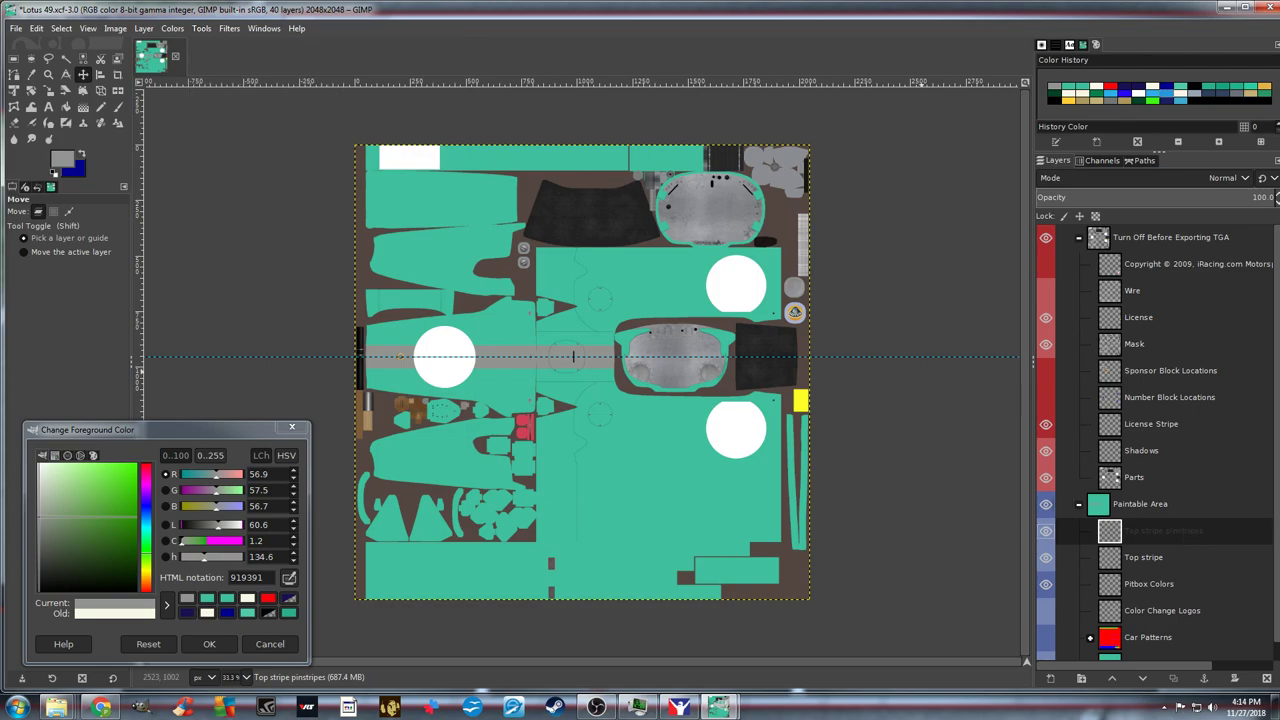
click(202, 28)
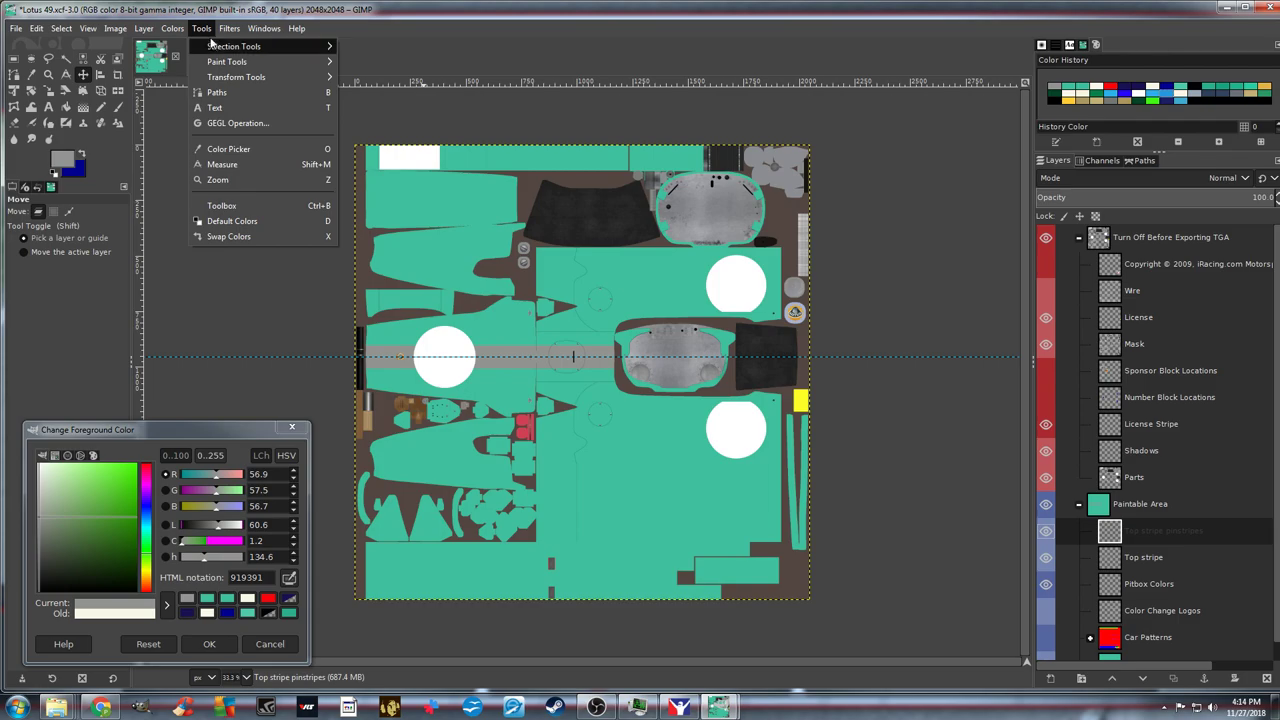
mouse_move(216, 47)
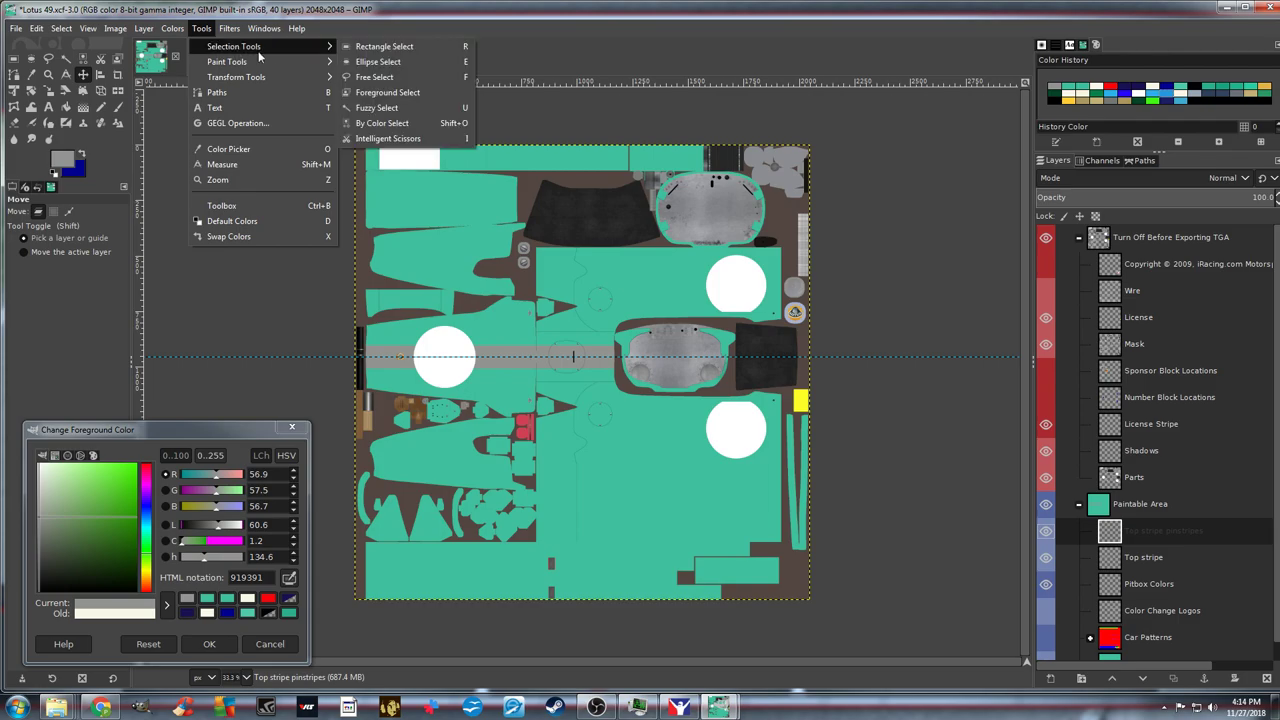
click(386, 47)
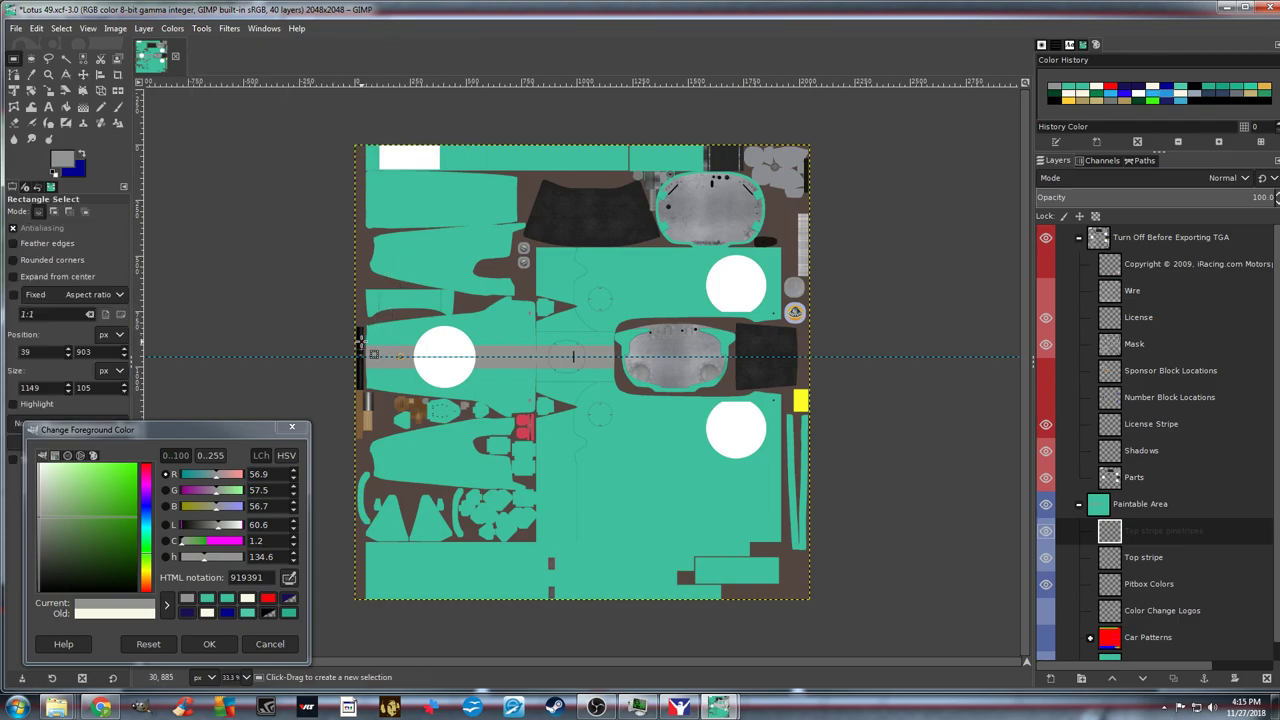
drag(365, 345, 624, 377)
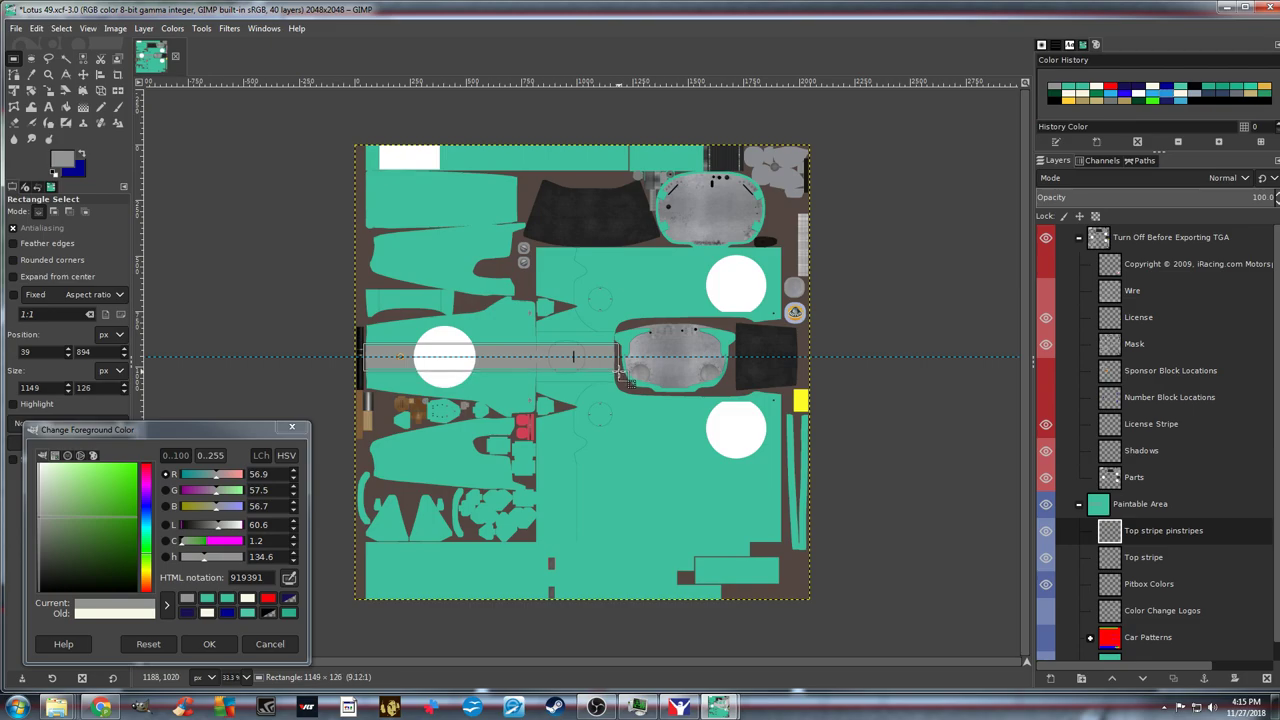
drag(622, 372, 622, 372)
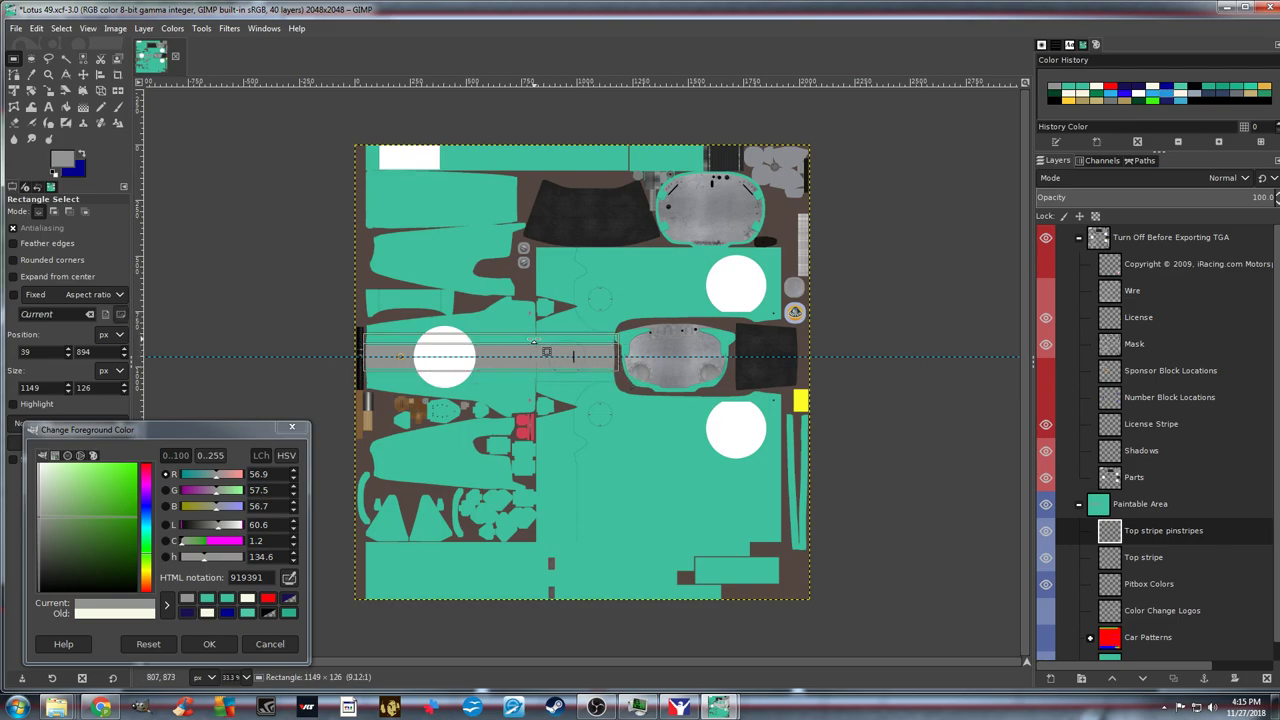
drag(533, 341, 531, 339)
drag(533, 340, 533, 341)
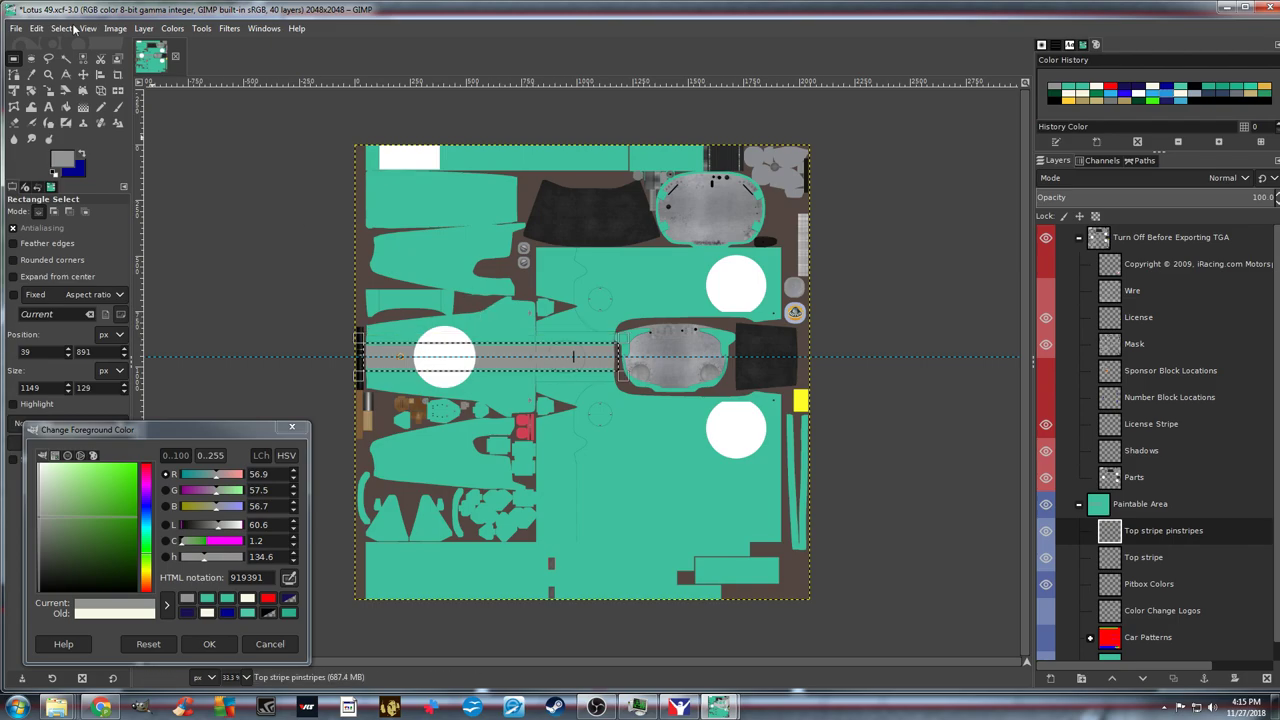
Check how far the selection's long edges extend beyond the grey top stripe at 50% zoom
click(88, 28)
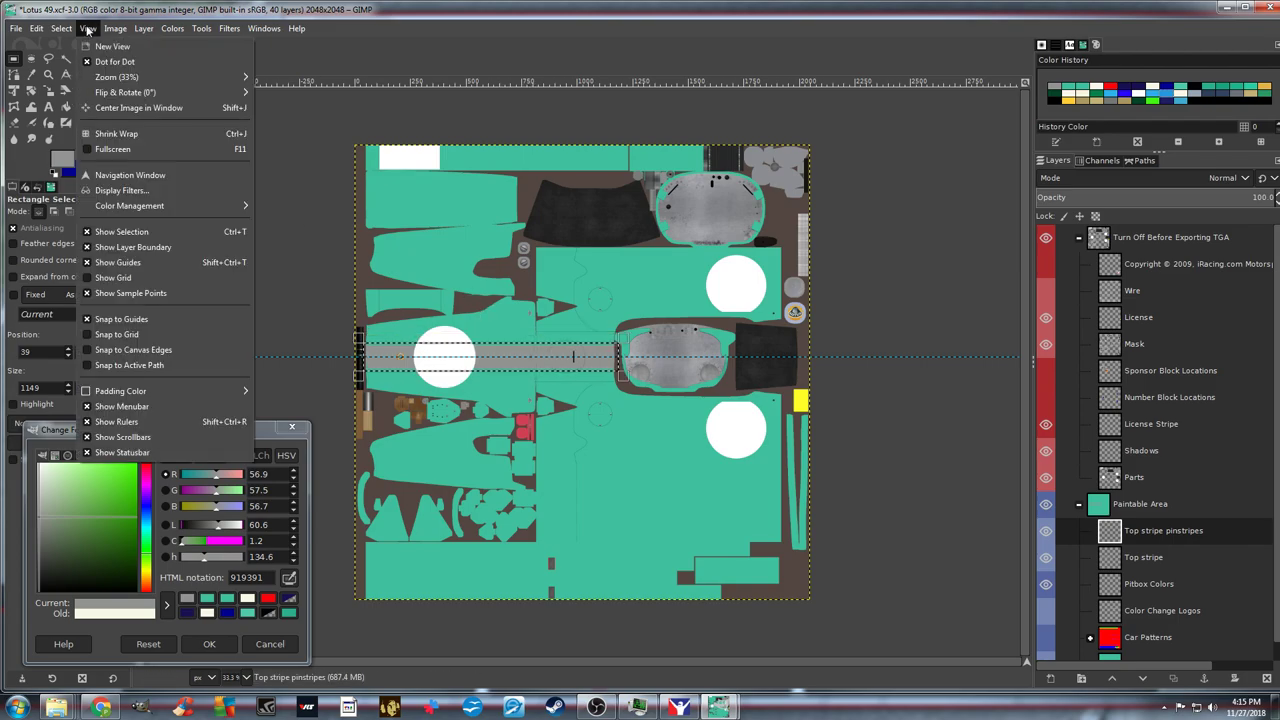
mouse_move(117, 79)
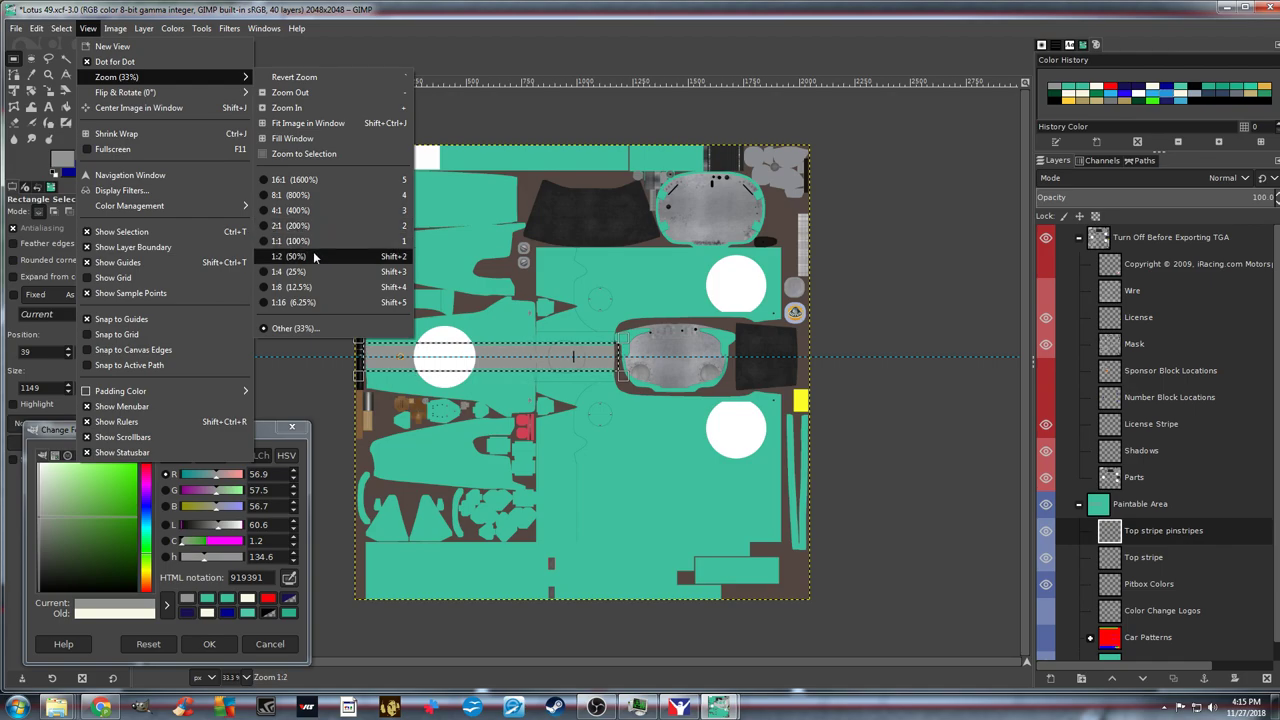
click(313, 258)
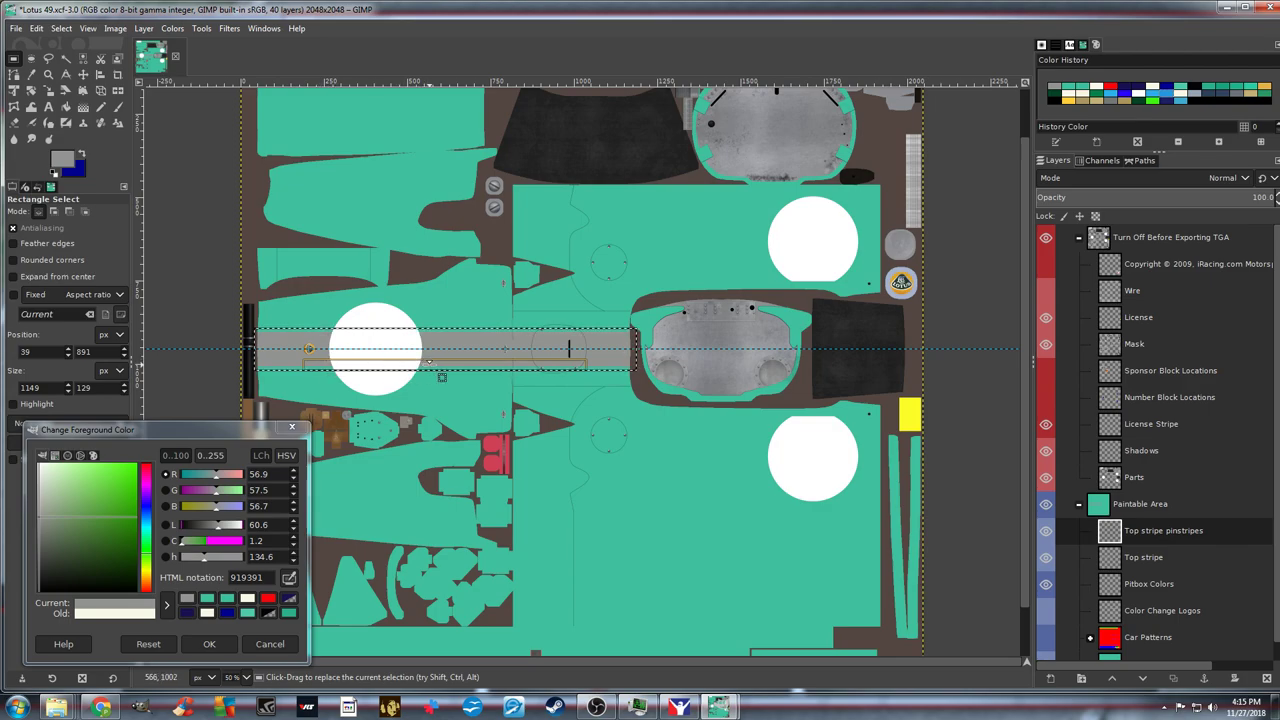
drag(429, 362, 429, 363)
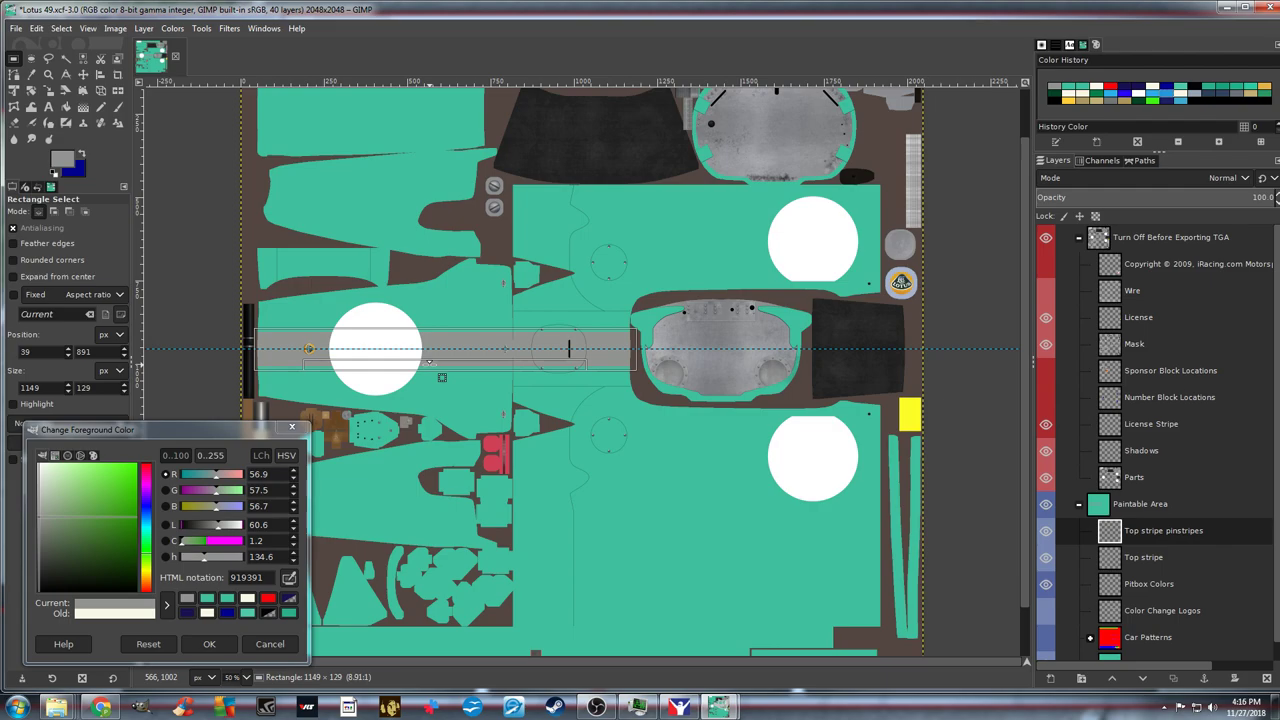
drag(429, 361, 429, 361)
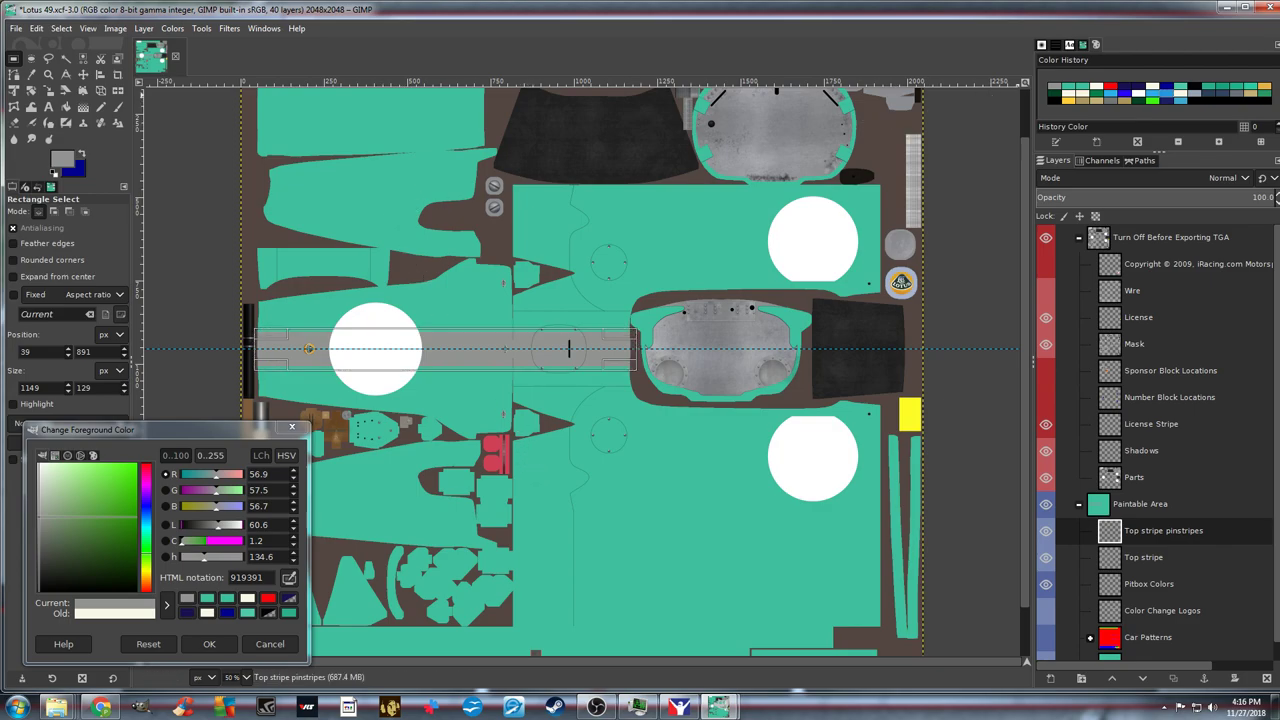
Set the foreground colour to black (000000) and bucket-fill the whole selection on the Top stripe pinstripes layer
click(1053, 100)
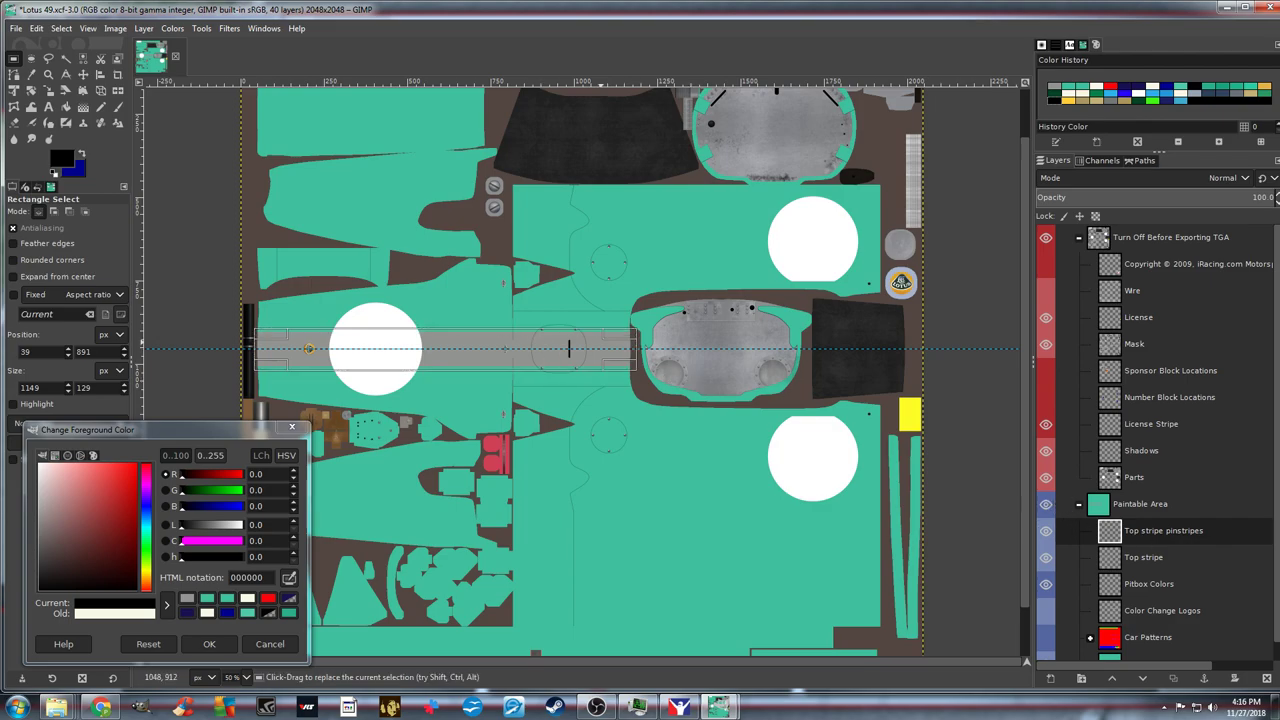
click(83, 155)
click(83, 155)
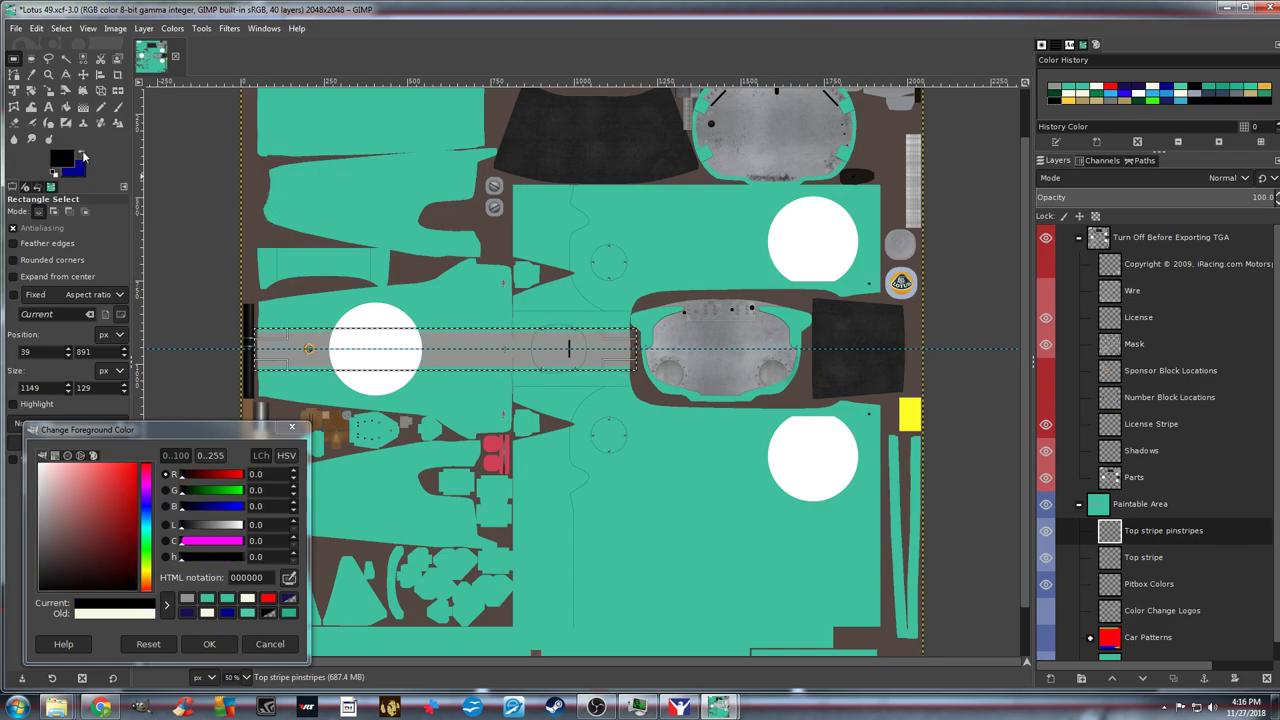
click(83, 155)
click(83, 155)
click(66, 108)
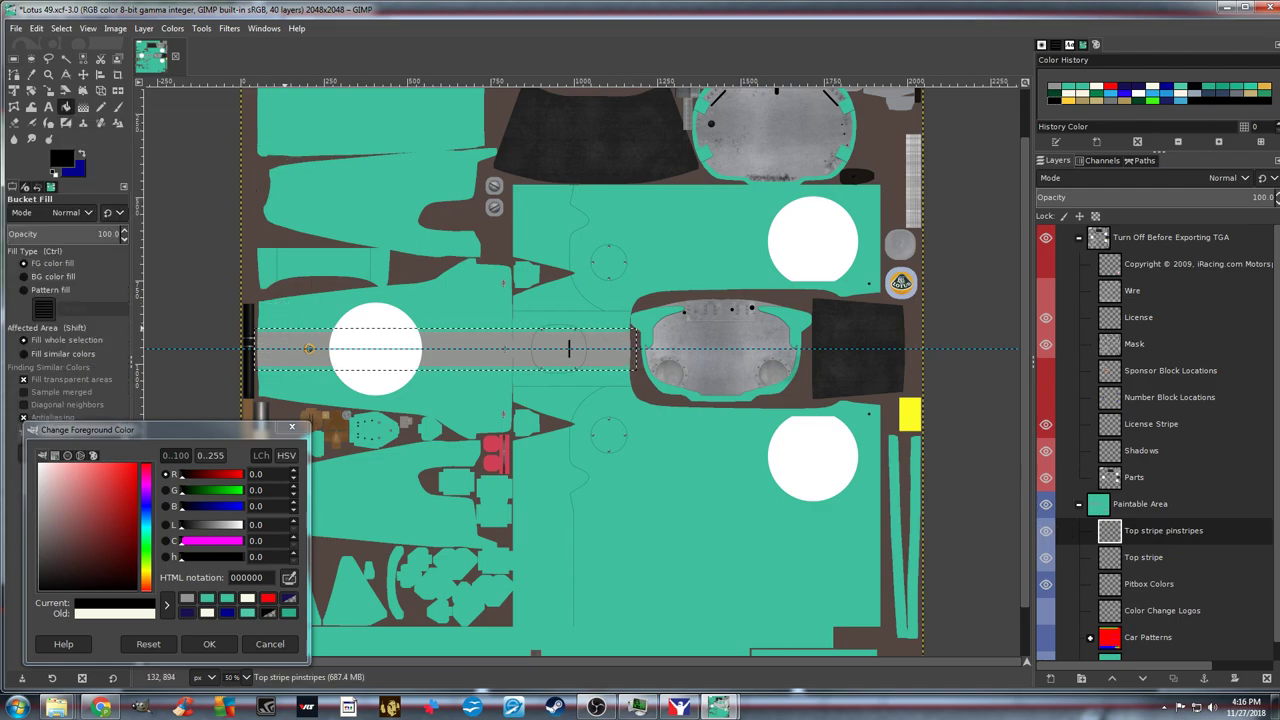
click(288, 335)
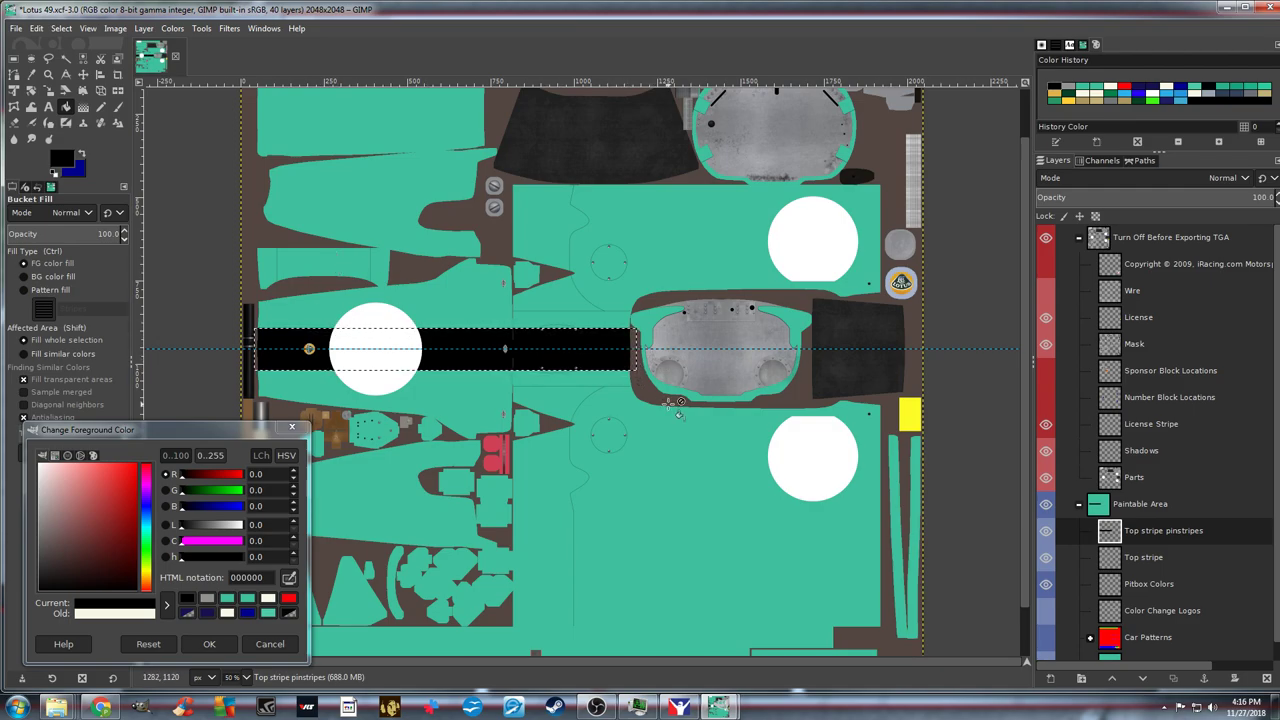
Switch to the Move tool and place the Top stripe layer above the Top stripe pinstripes layer
click(84, 76)
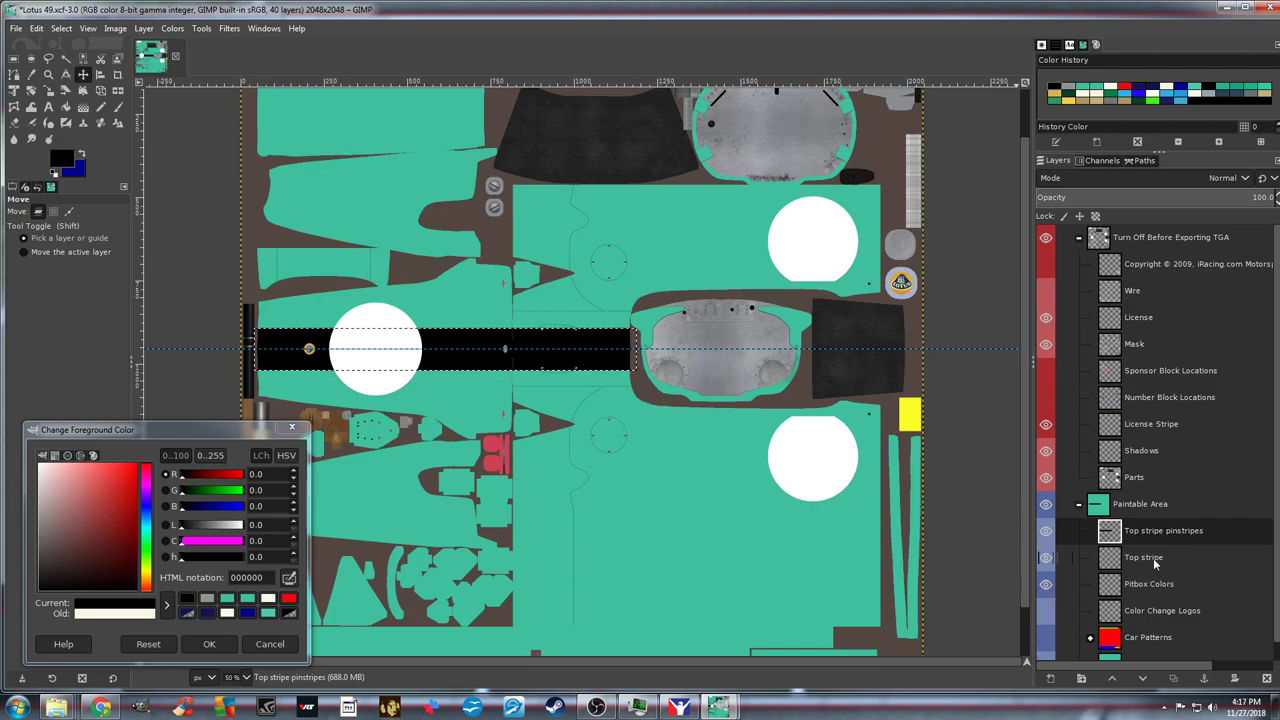
click(1045, 532)
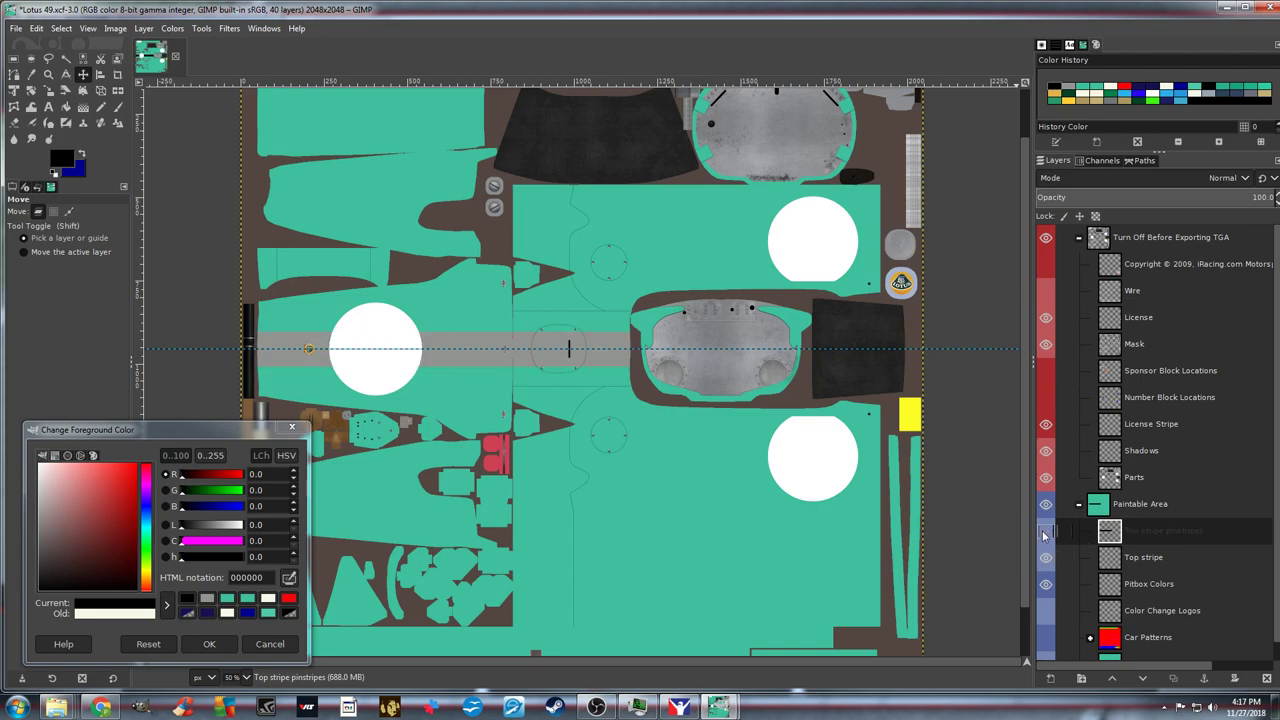
click(1045, 533)
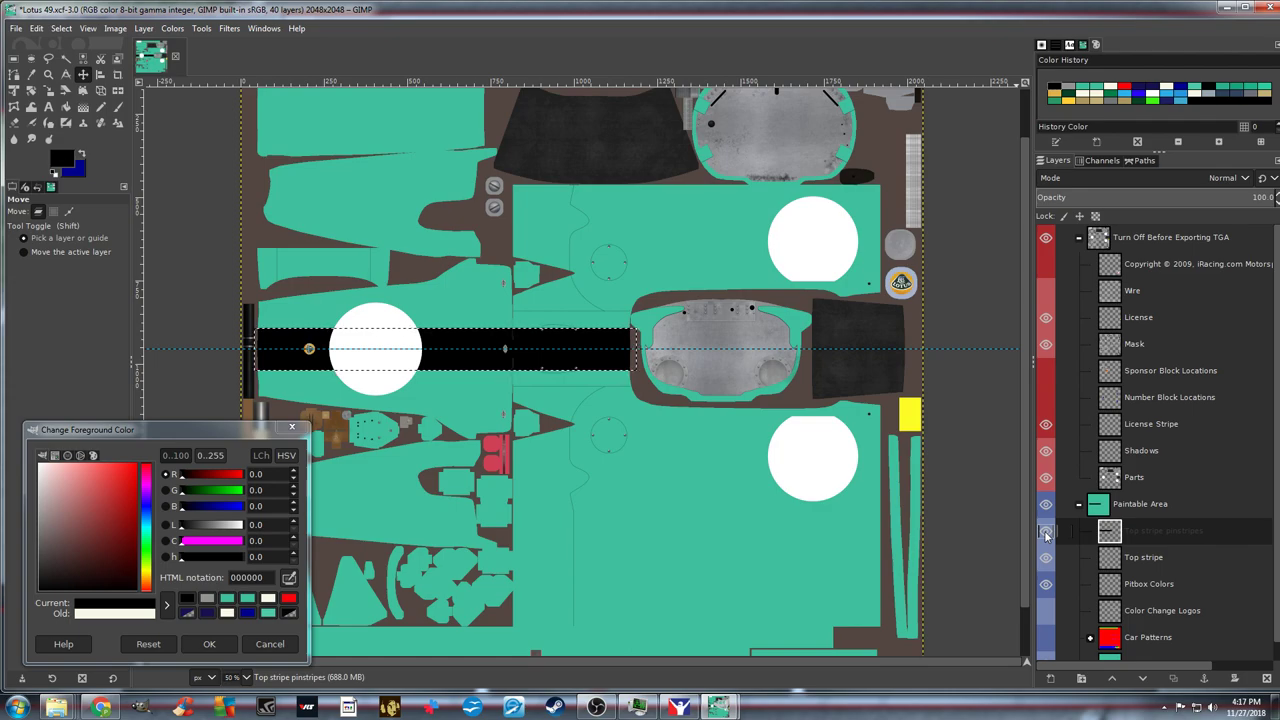
click(1144, 557)
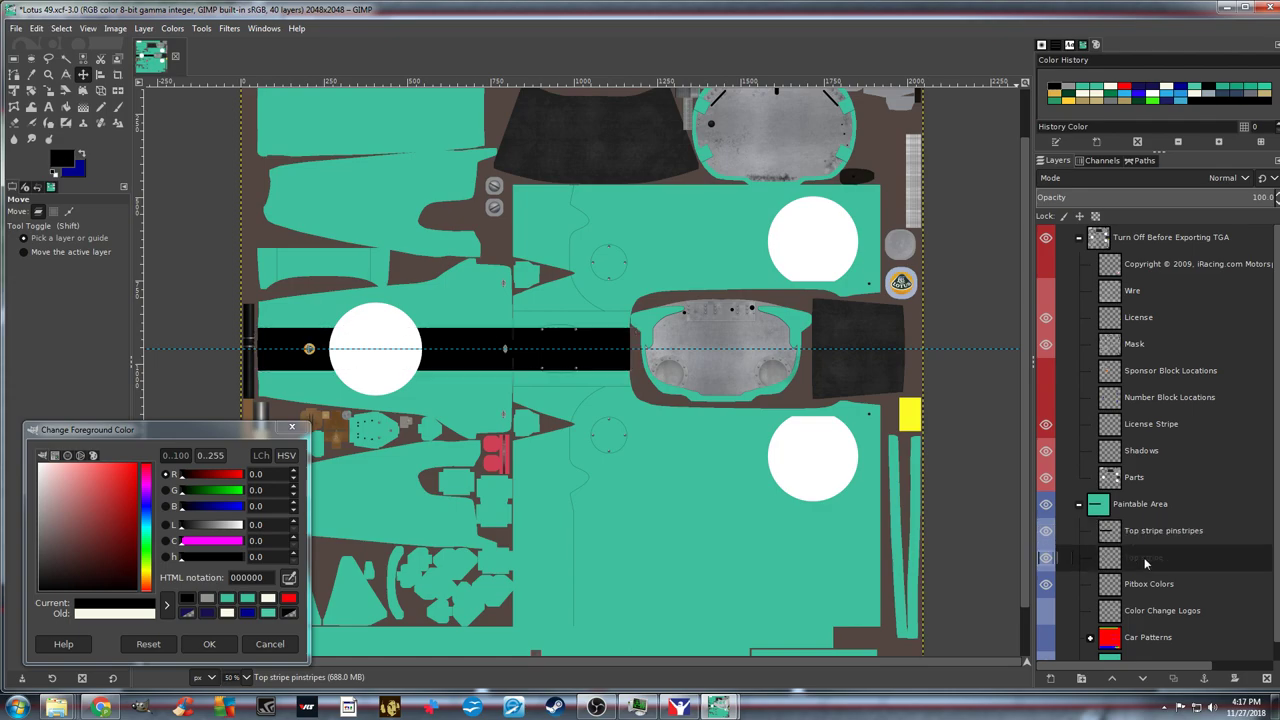
drag(1157, 565, 1158, 524)
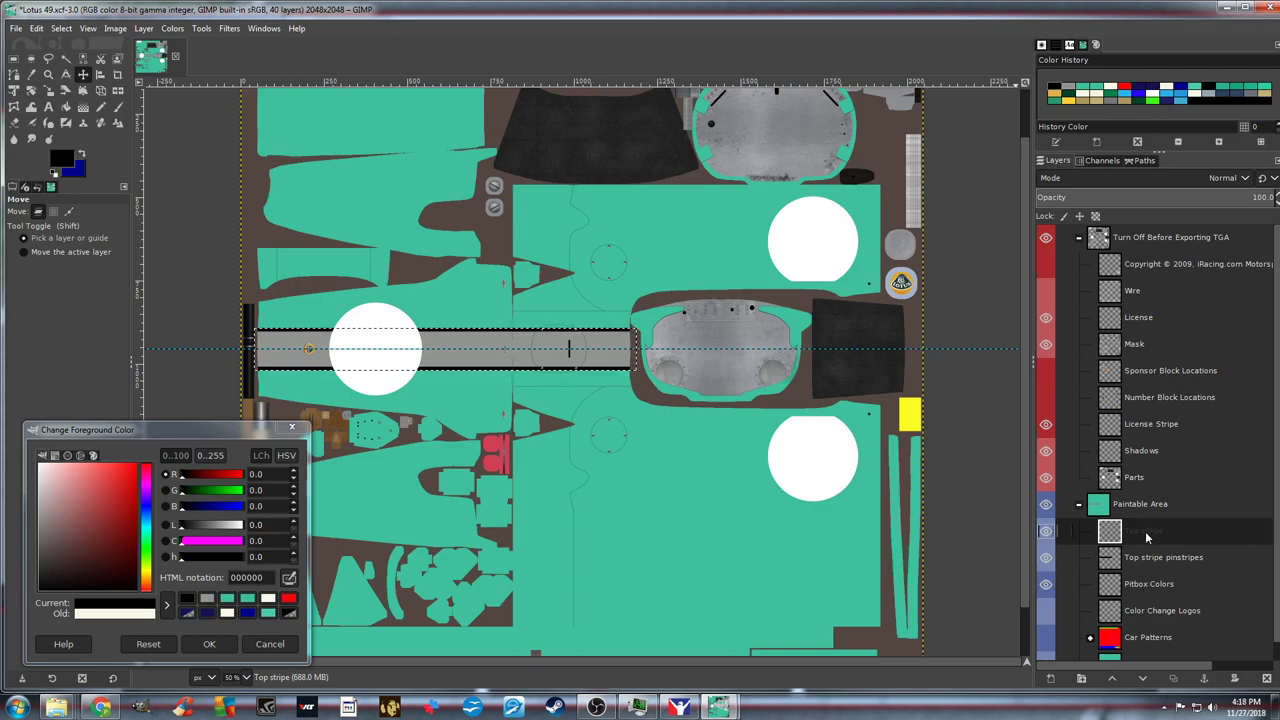
Re-export the image to the car TGA and copy it from New Paint Test into iRacing's lotus49 paint folder, replacing the existing file
click(16, 28)
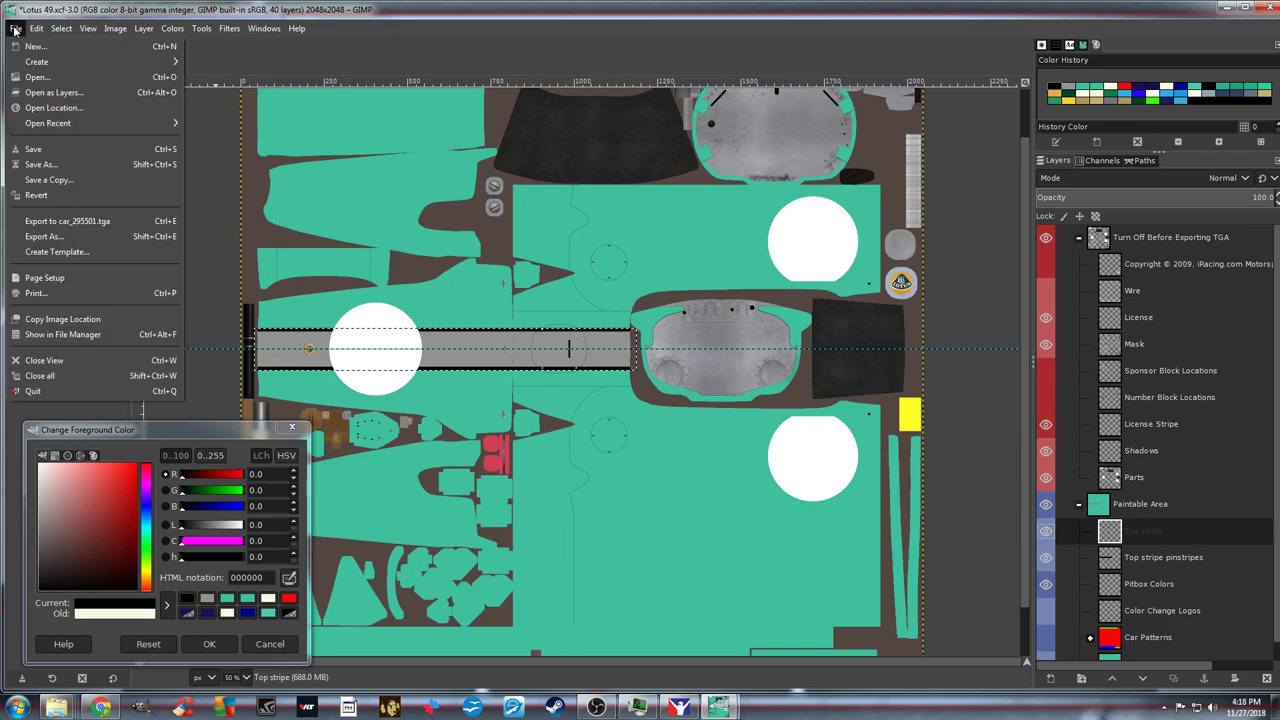
click(72, 221)
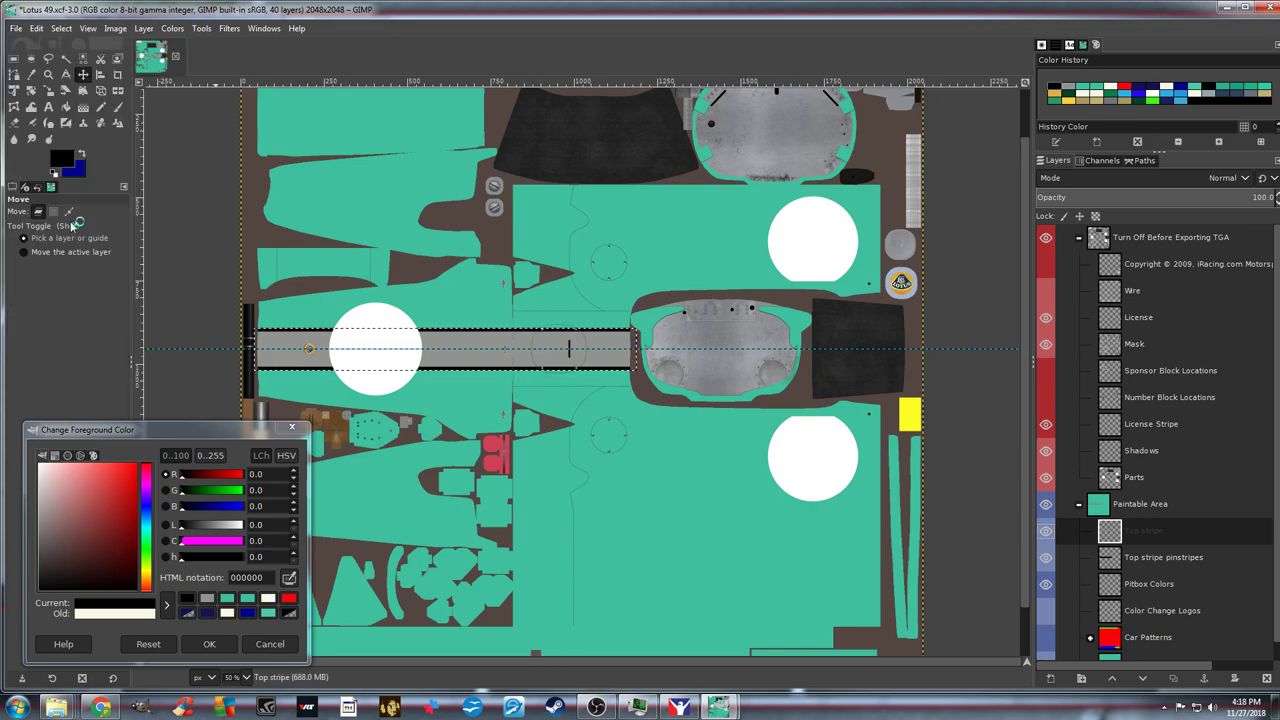
mouse_move(62, 708)
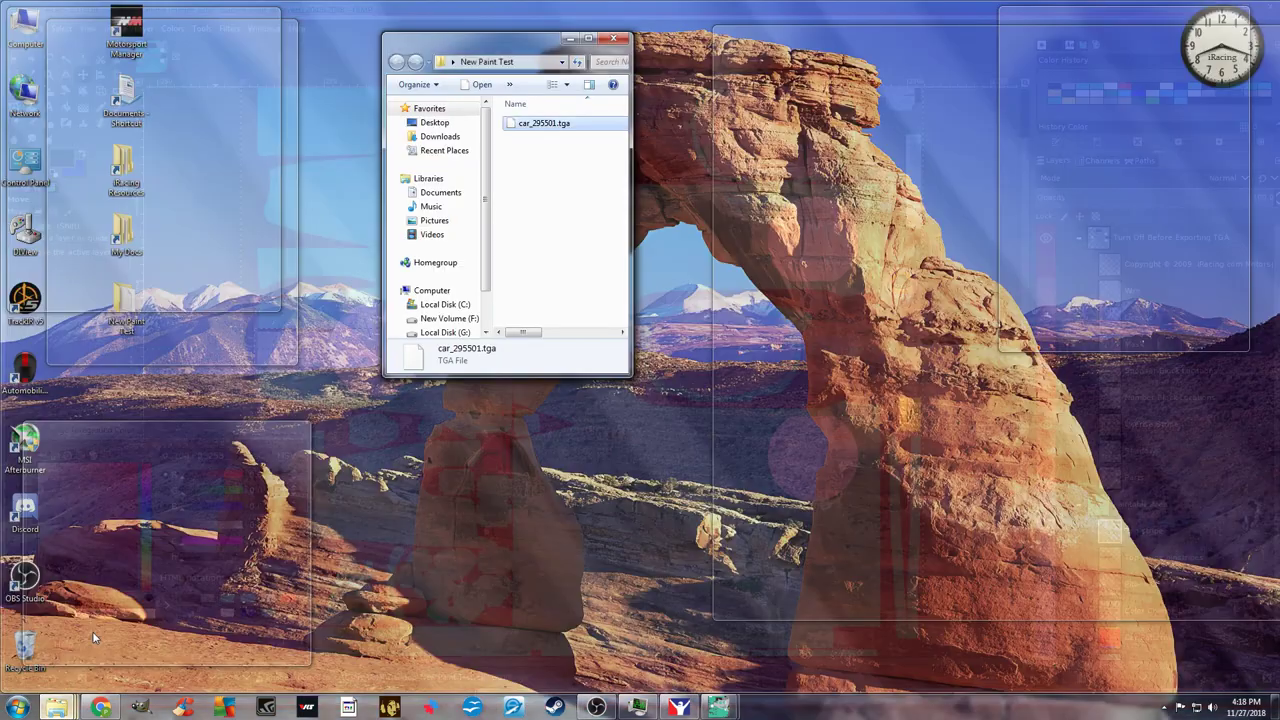
click(98, 645)
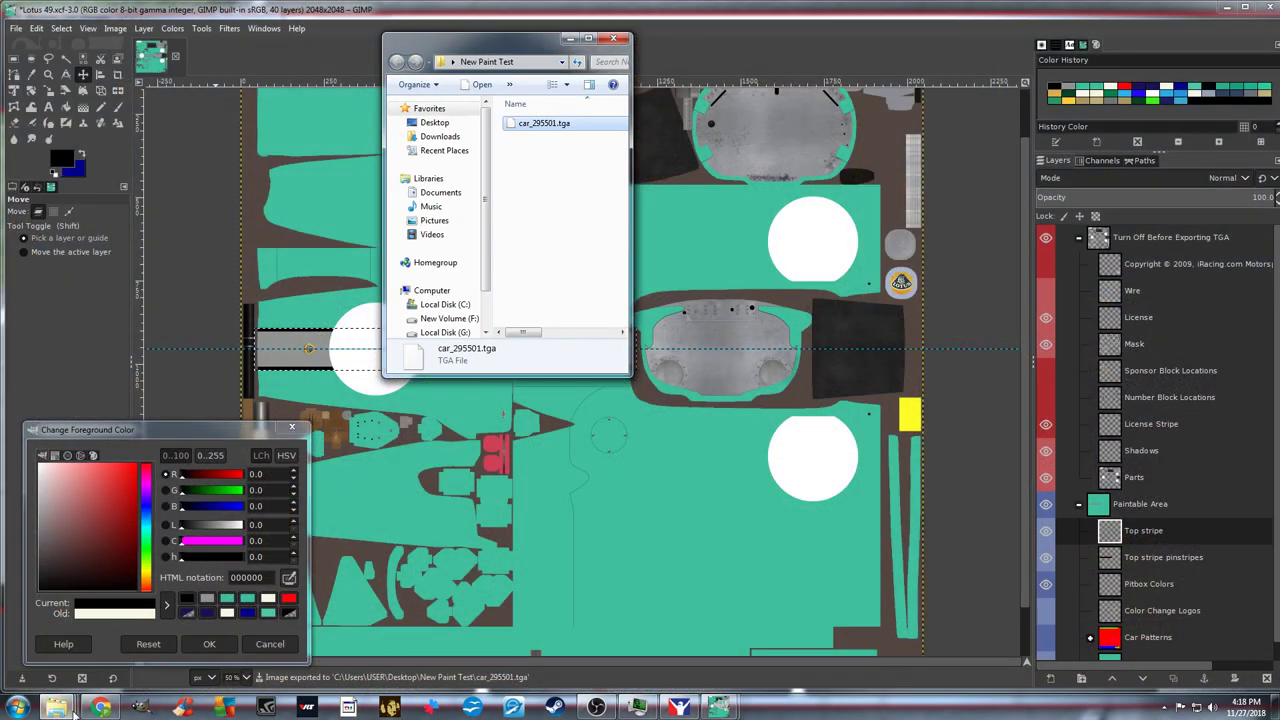
mouse_move(62, 708)
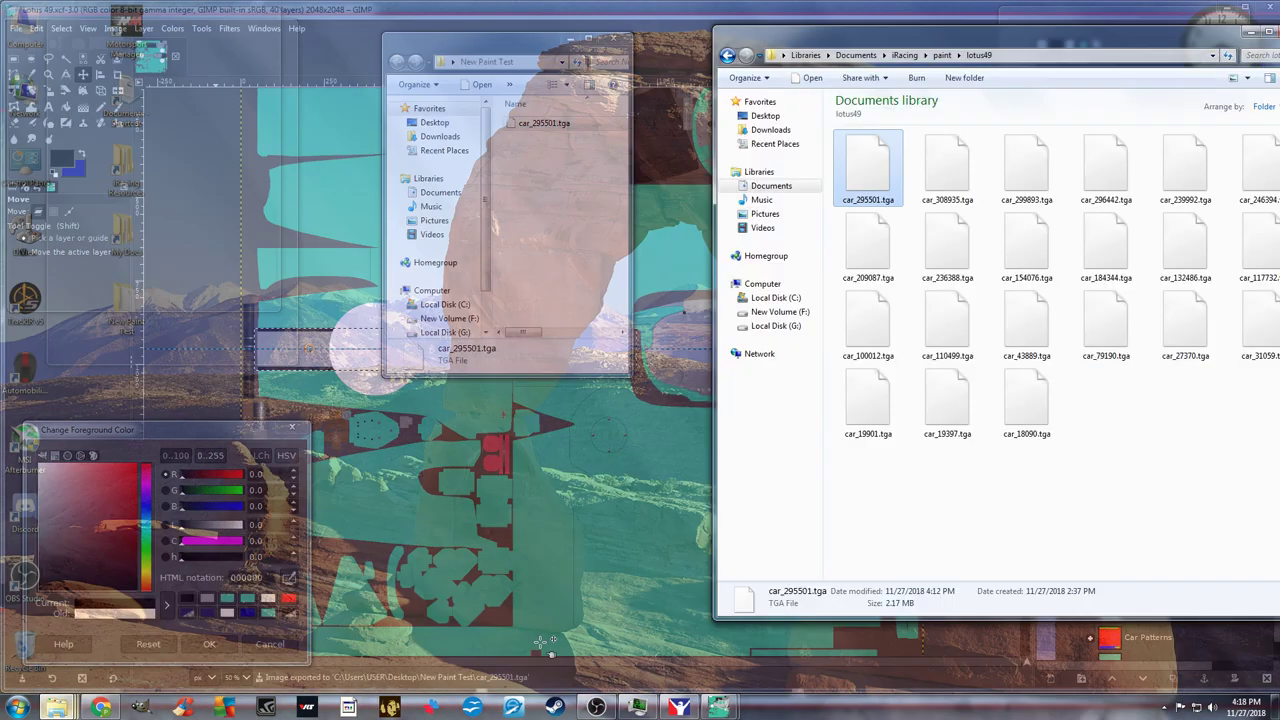
click(543, 643)
drag(520, 124, 916, 262)
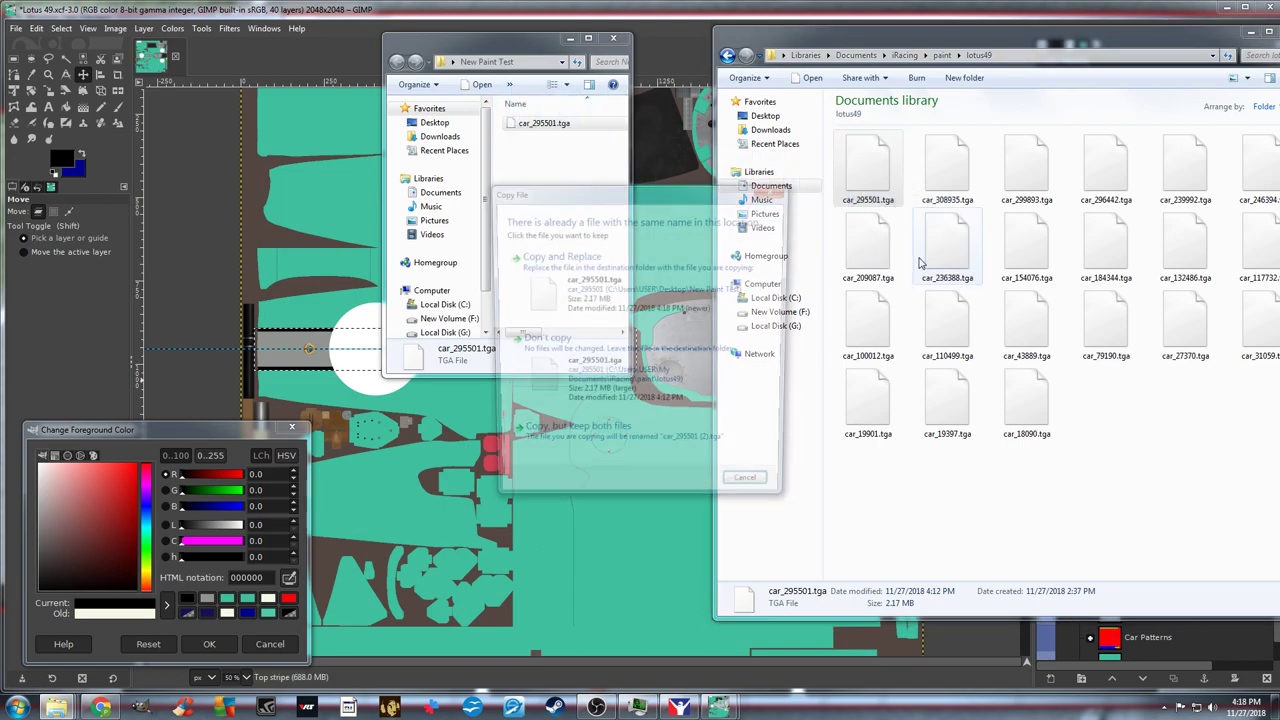
click(648, 291)
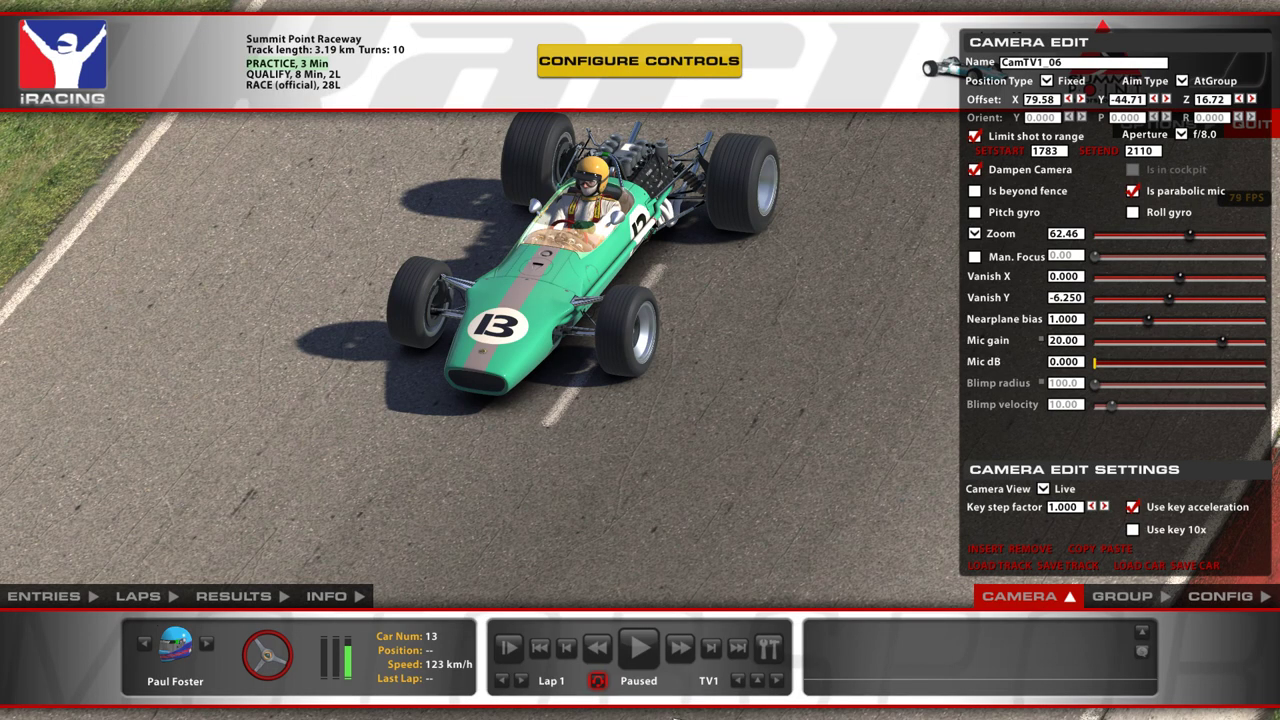
Reload the car textures in the iRacing simulator to check the black pinstripes on car 13, and return to the Lotus 49 image in GIMP
key(ctrl+r)
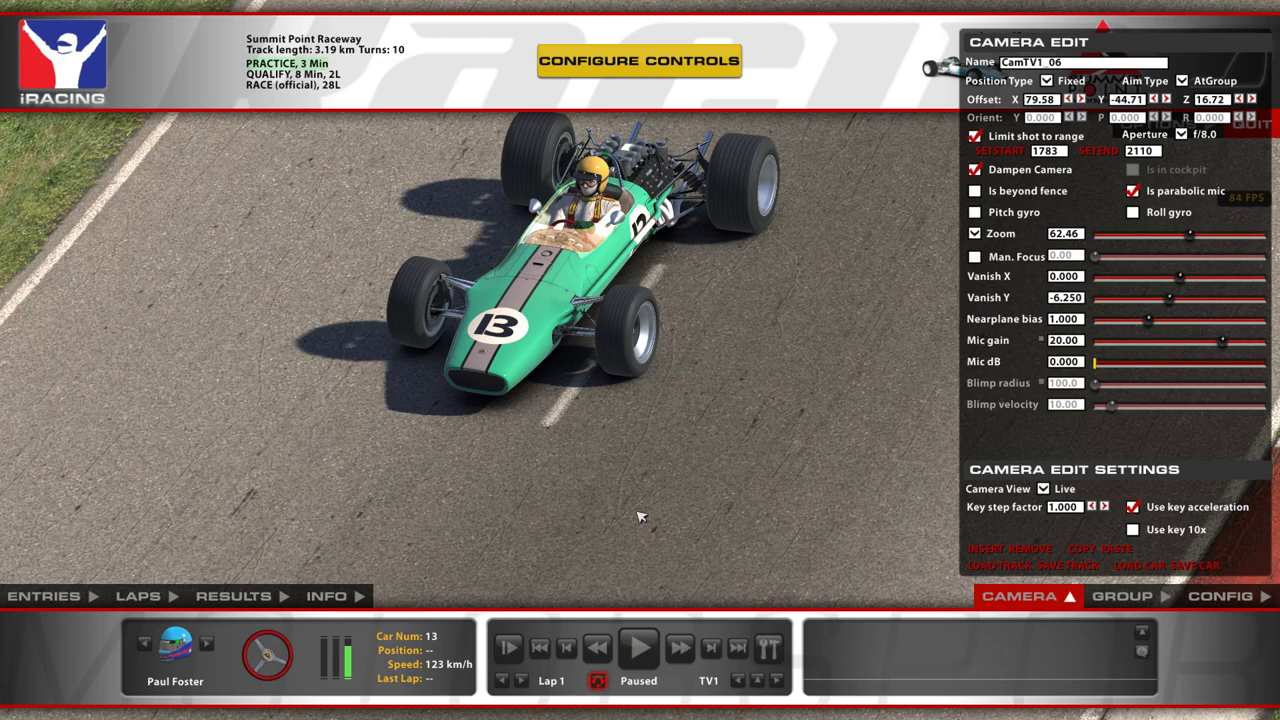
key(super)
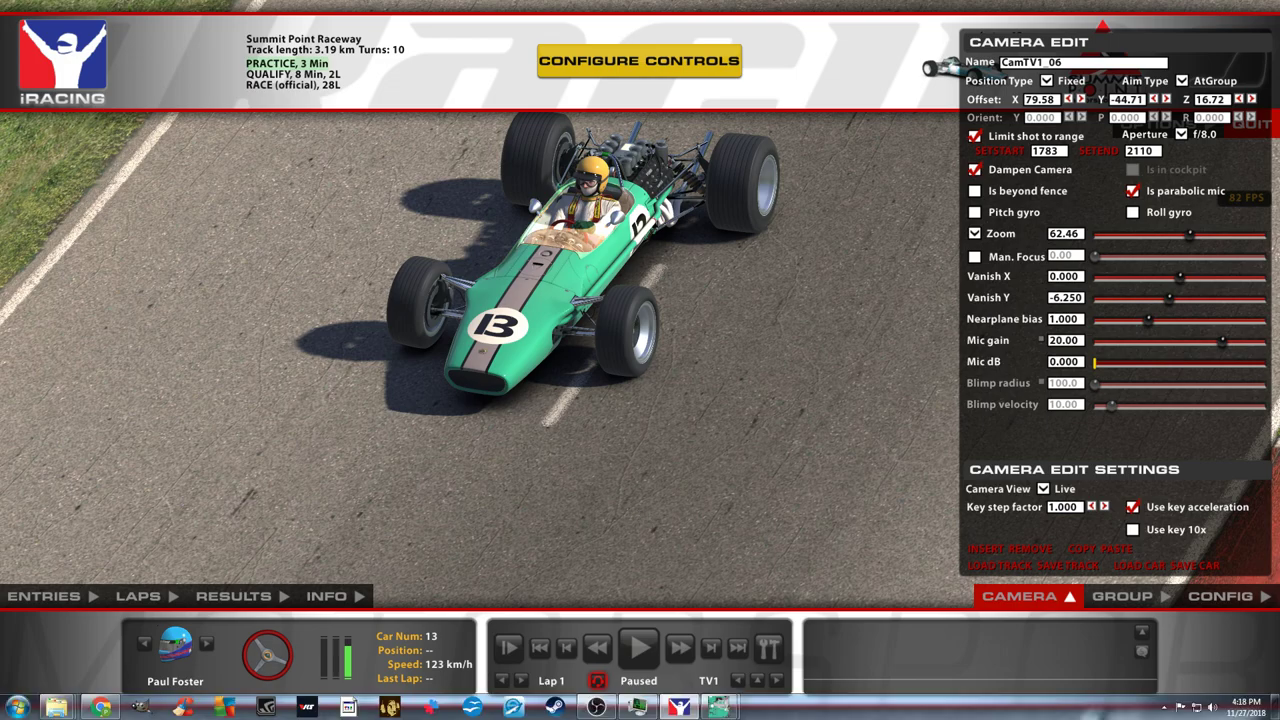
key(ctrl+shift+Escape)
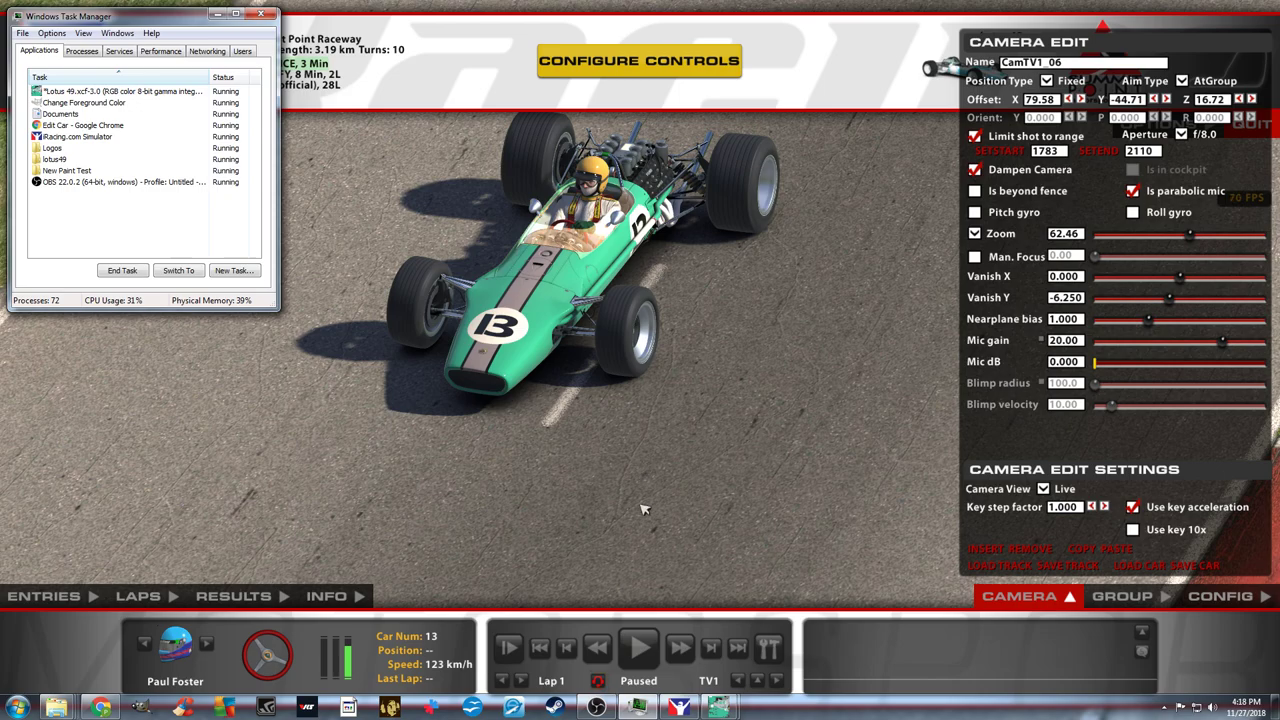
mouse_move(723, 712)
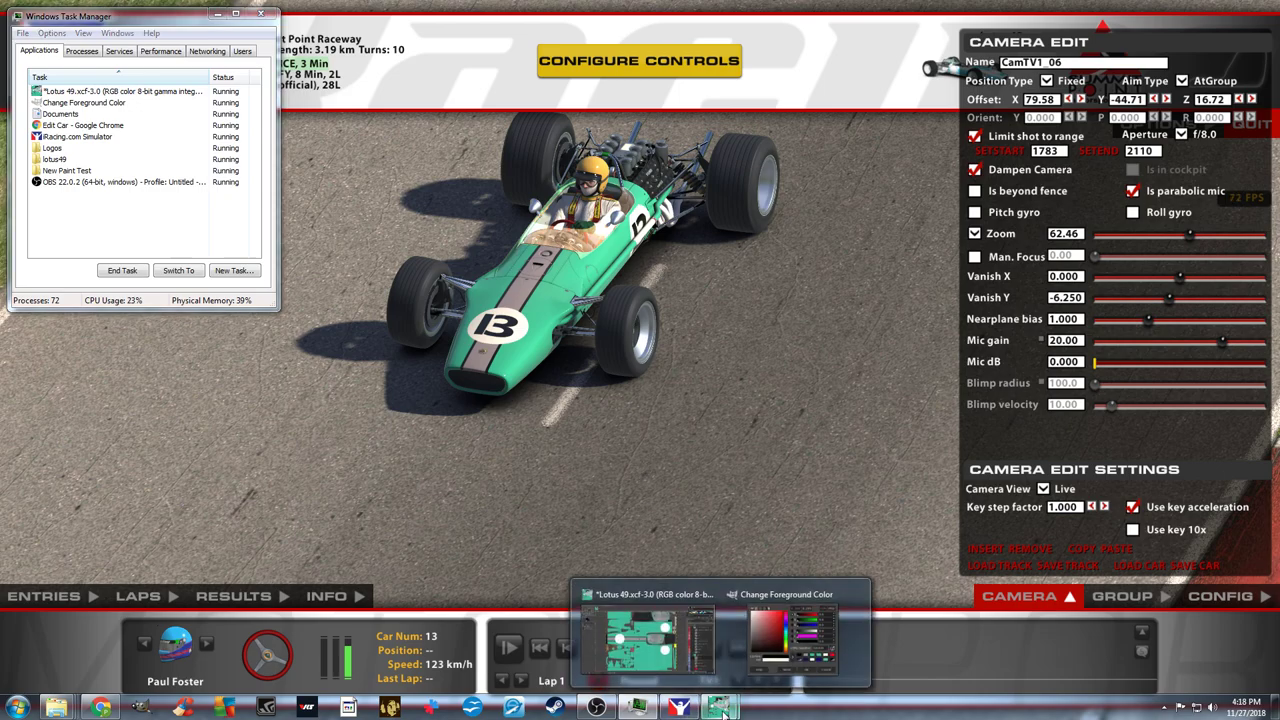
click(658, 650)
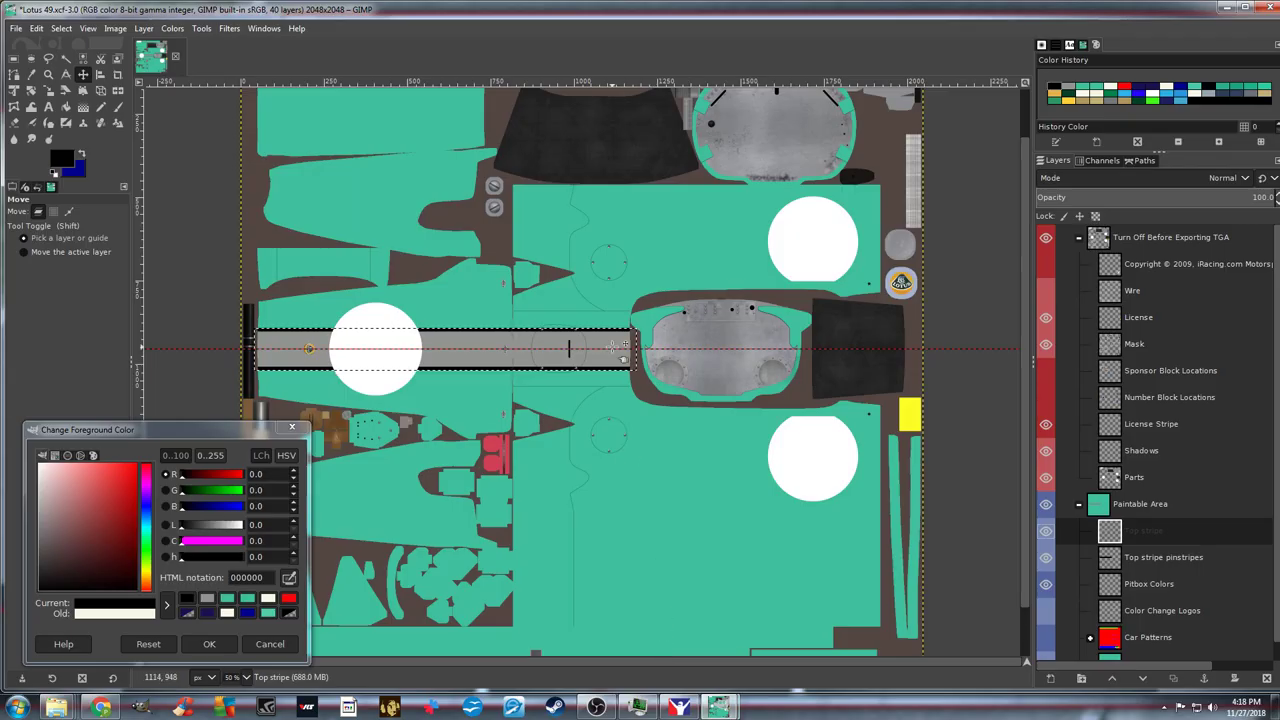
scroll(623, 345, up, 1)
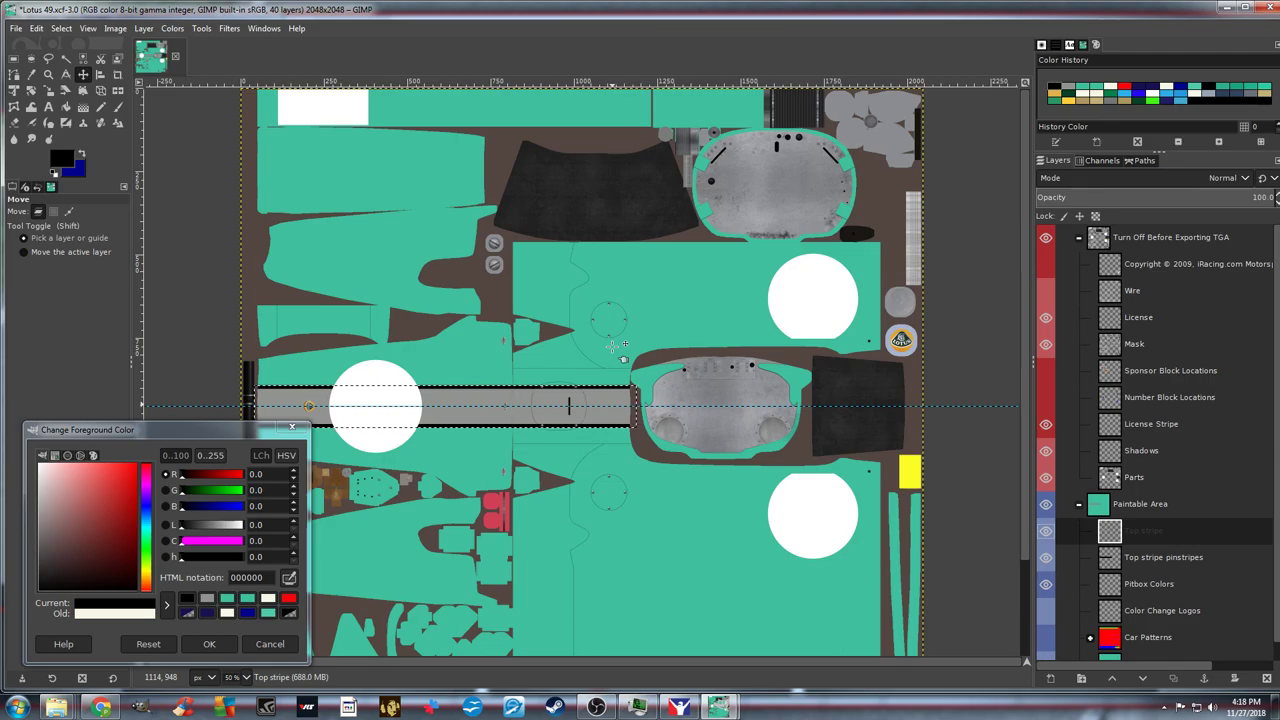
Add the lotus black 2 logo from the Logos folder as a new layer above Top stripe in the Paintable Area group
scroll(613, 347, down, 2)
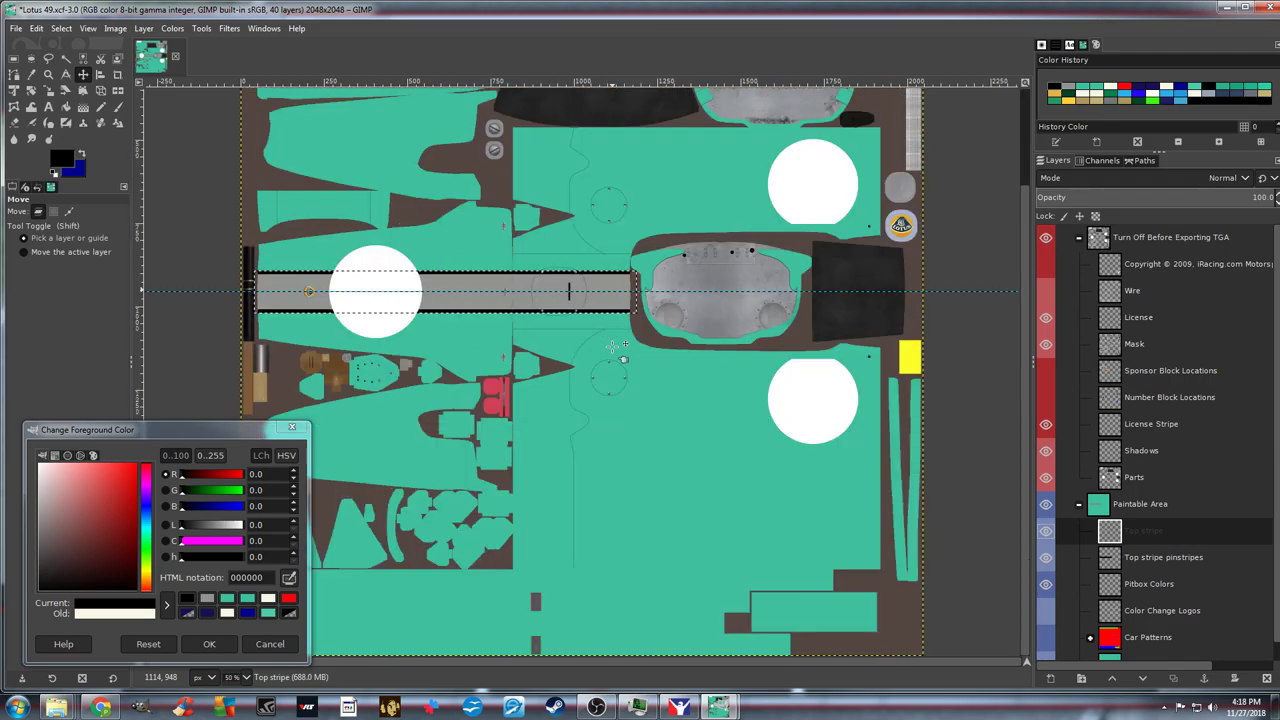
scroll(613, 347, up, 2)
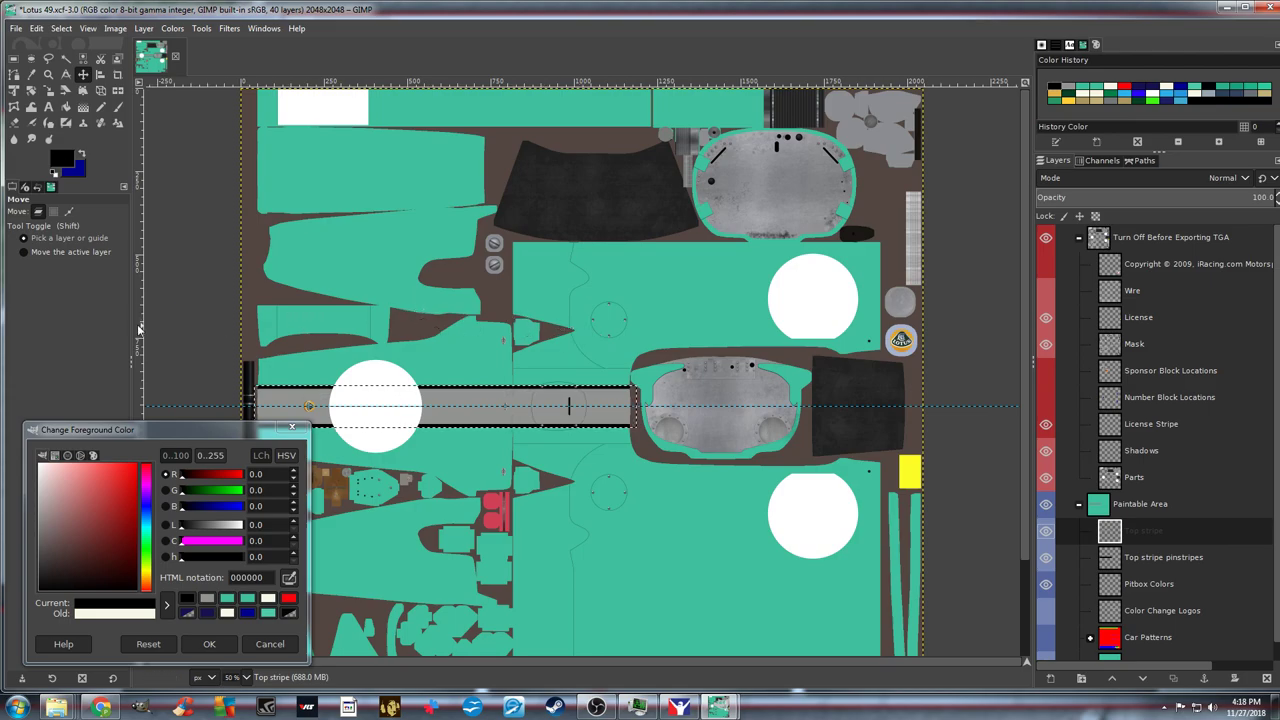
mouse_move(57, 710)
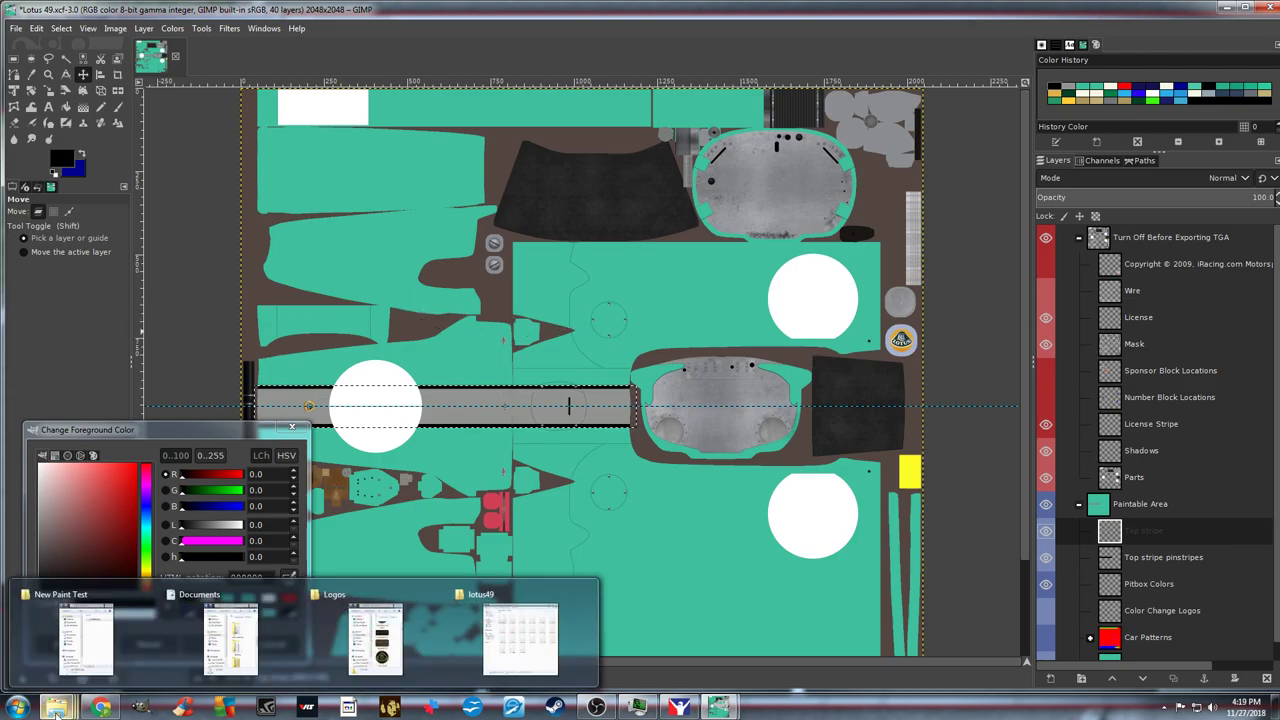
click(384, 665)
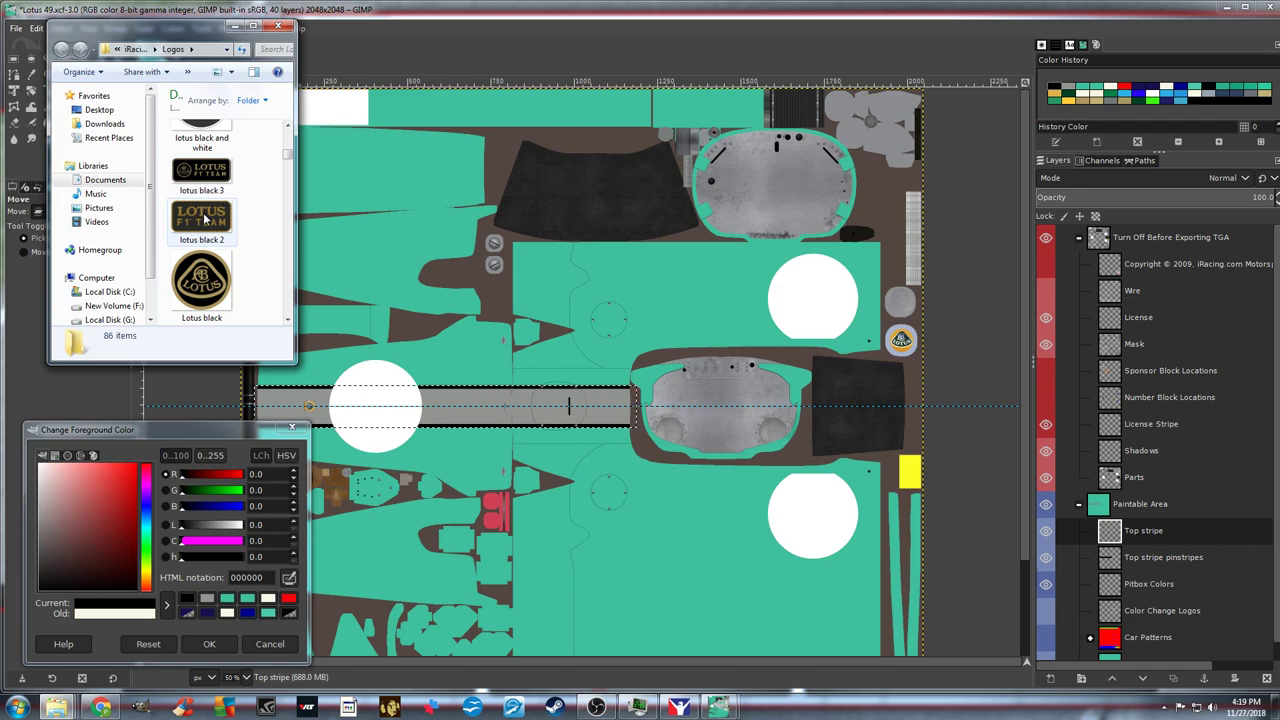
drag(202, 218, 1152, 520)
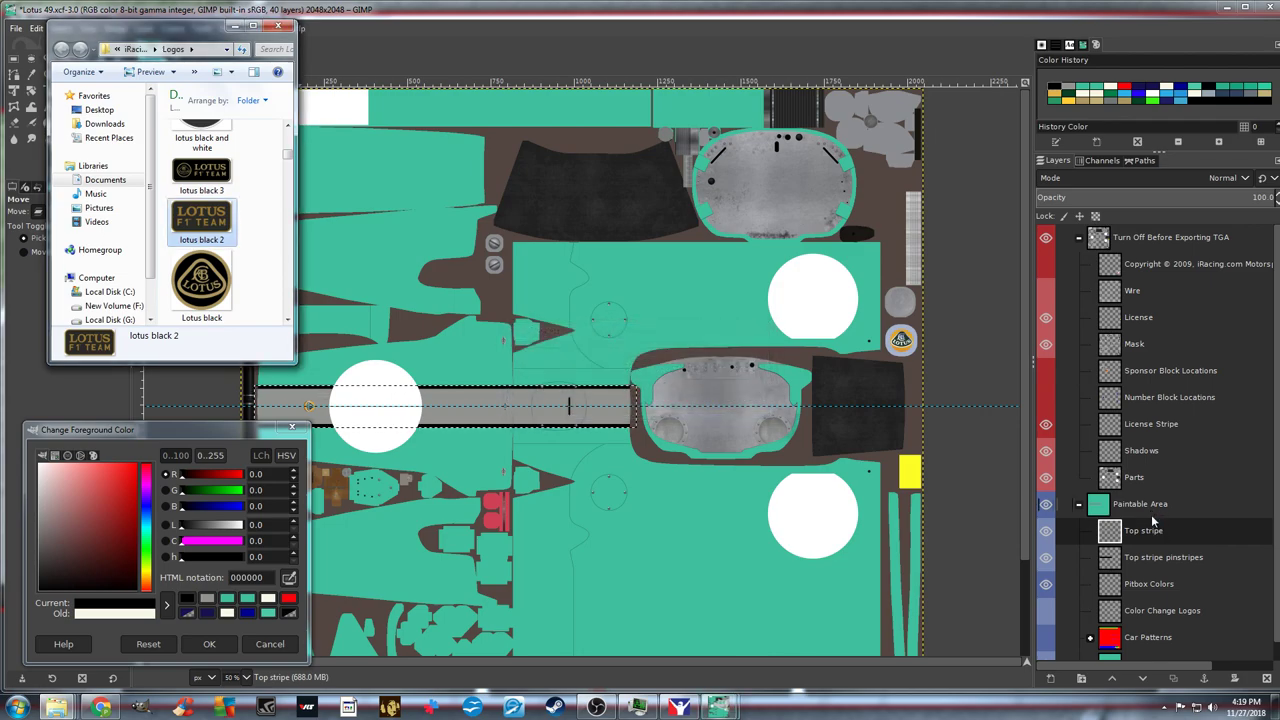
click(234, 27)
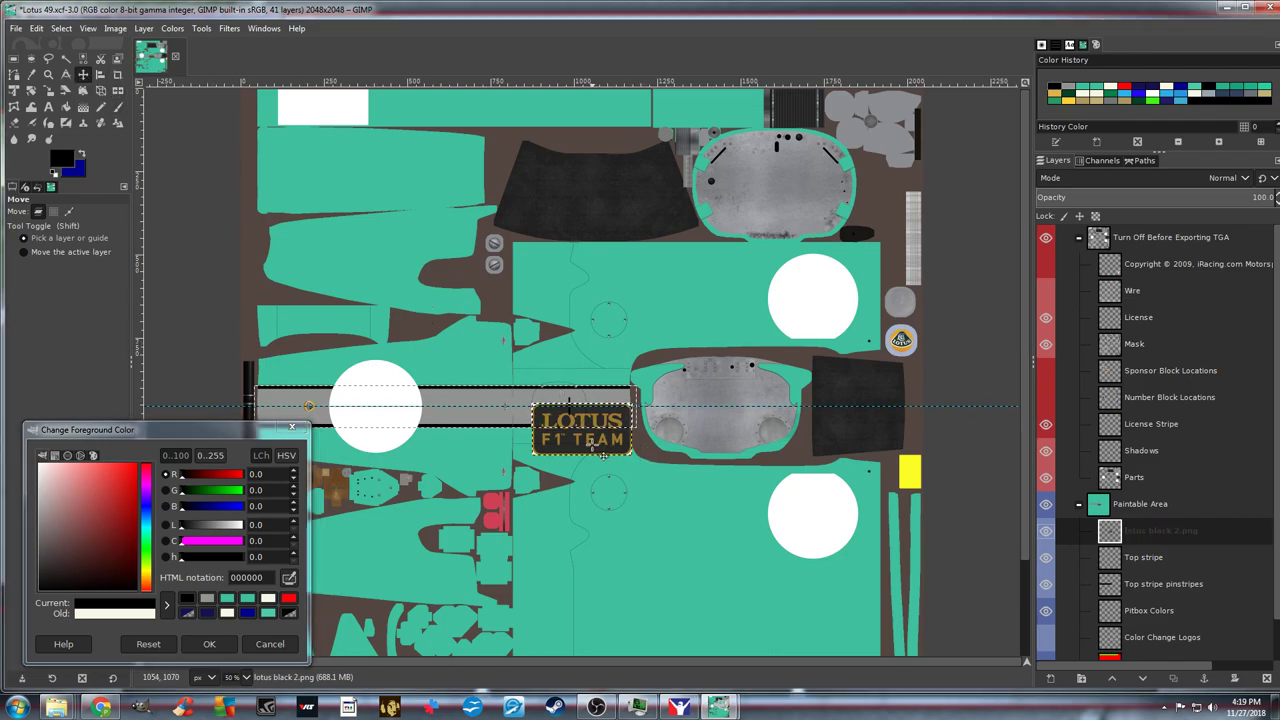
Move the Lotus F1 Team logo onto the lower green side panel beside the white number circle and clear the selection
drag(602, 455, 721, 547)
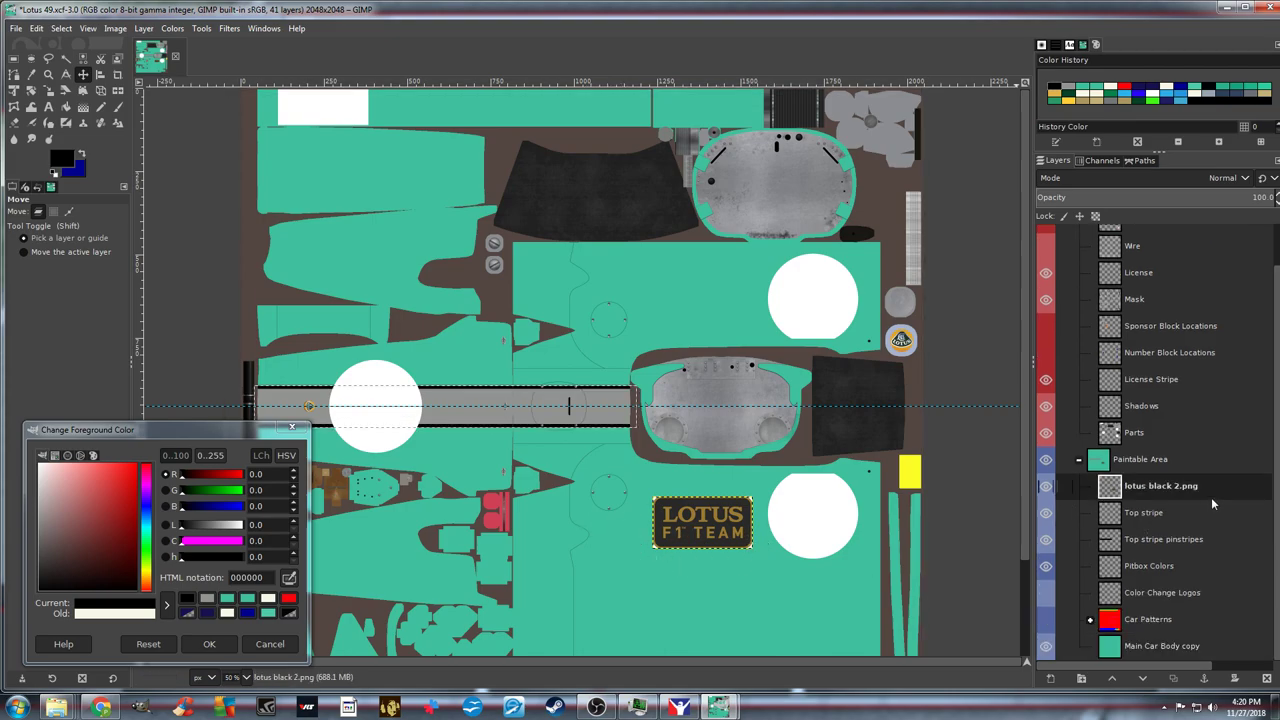
click(1177, 484)
click(60, 28)
click(76, 61)
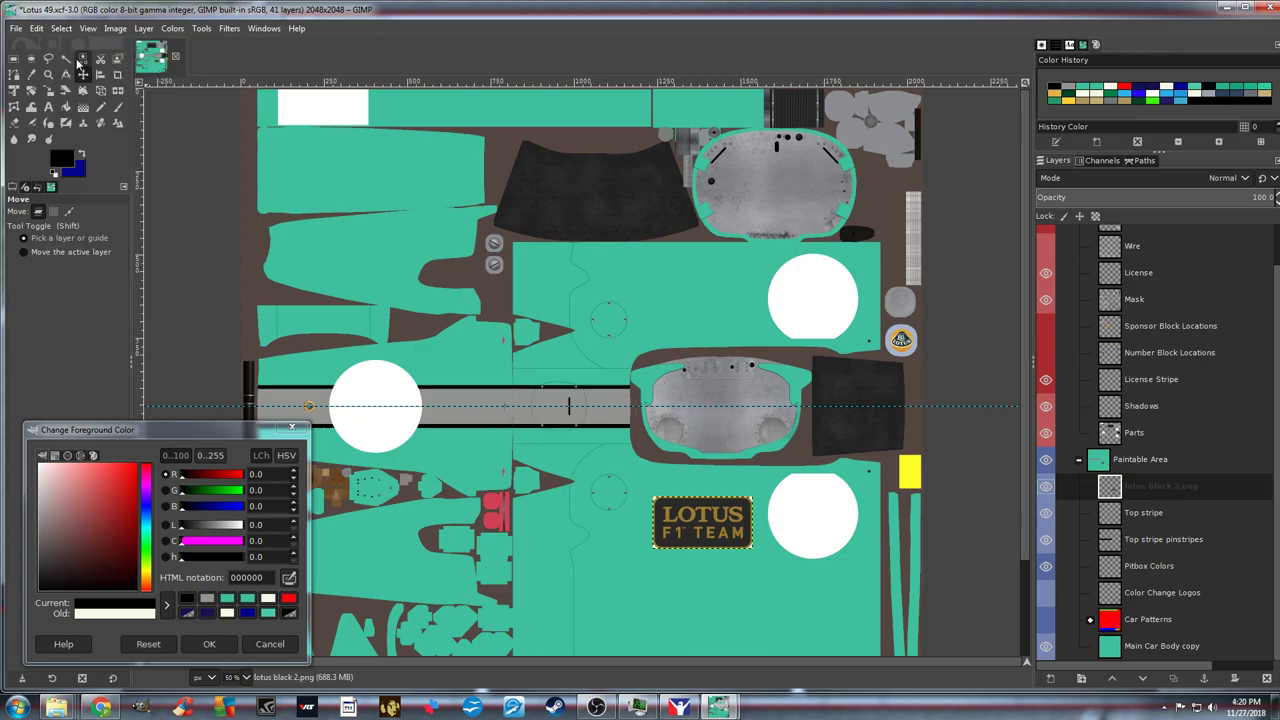
Scale the lotus black 2.png layer to 370 × 209 px and reposition it on the side panel just clear of the white number circle
click(1159, 486)
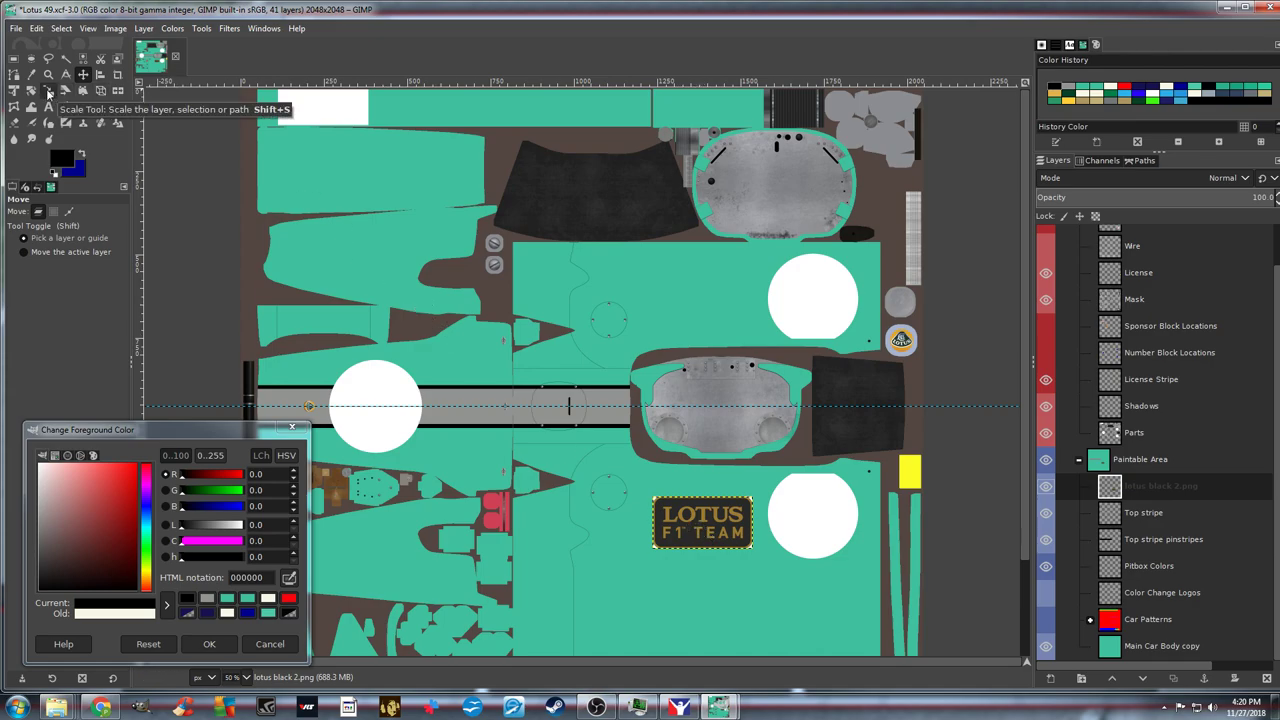
click(48, 90)
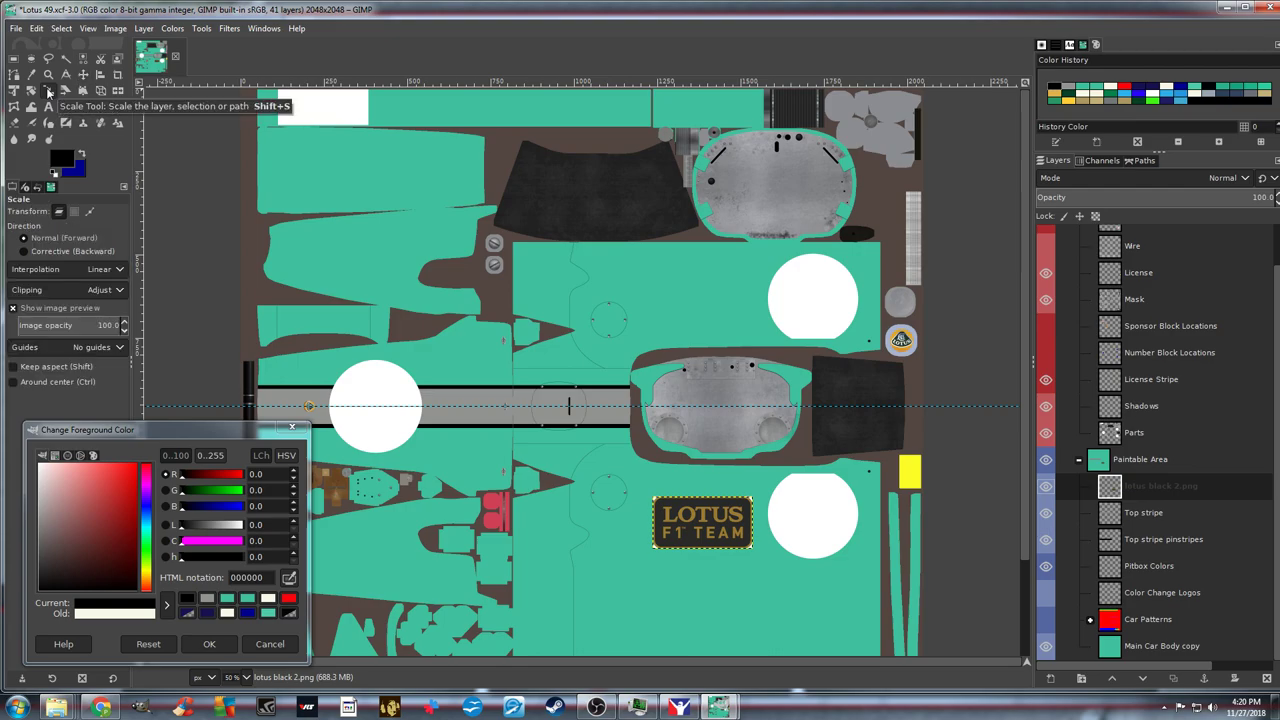
click(703, 535)
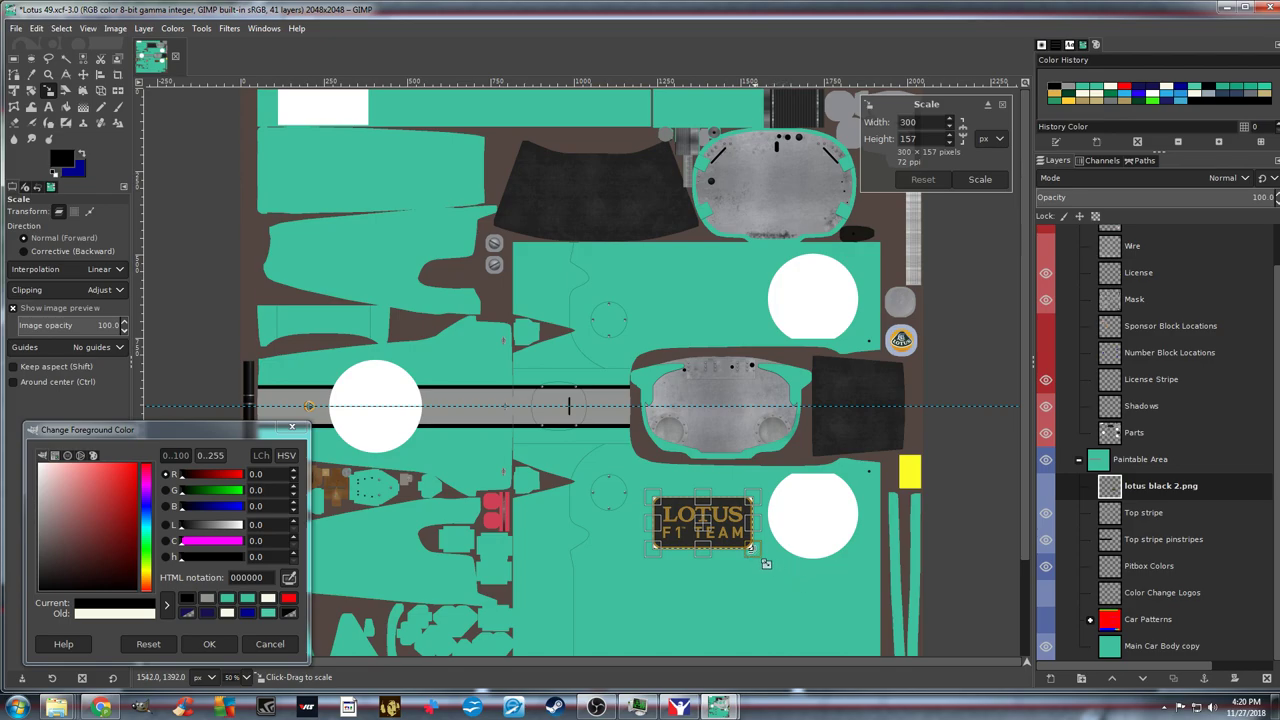
drag(766, 564, 790, 581)
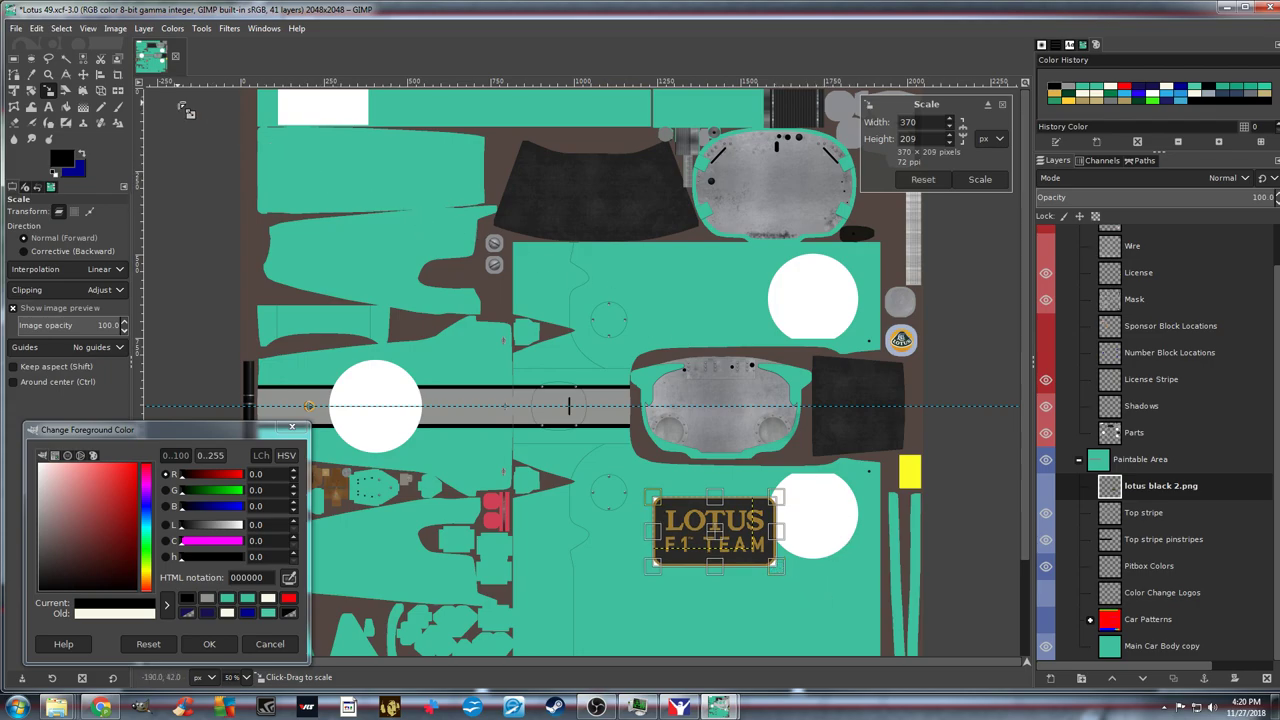
click(84, 75)
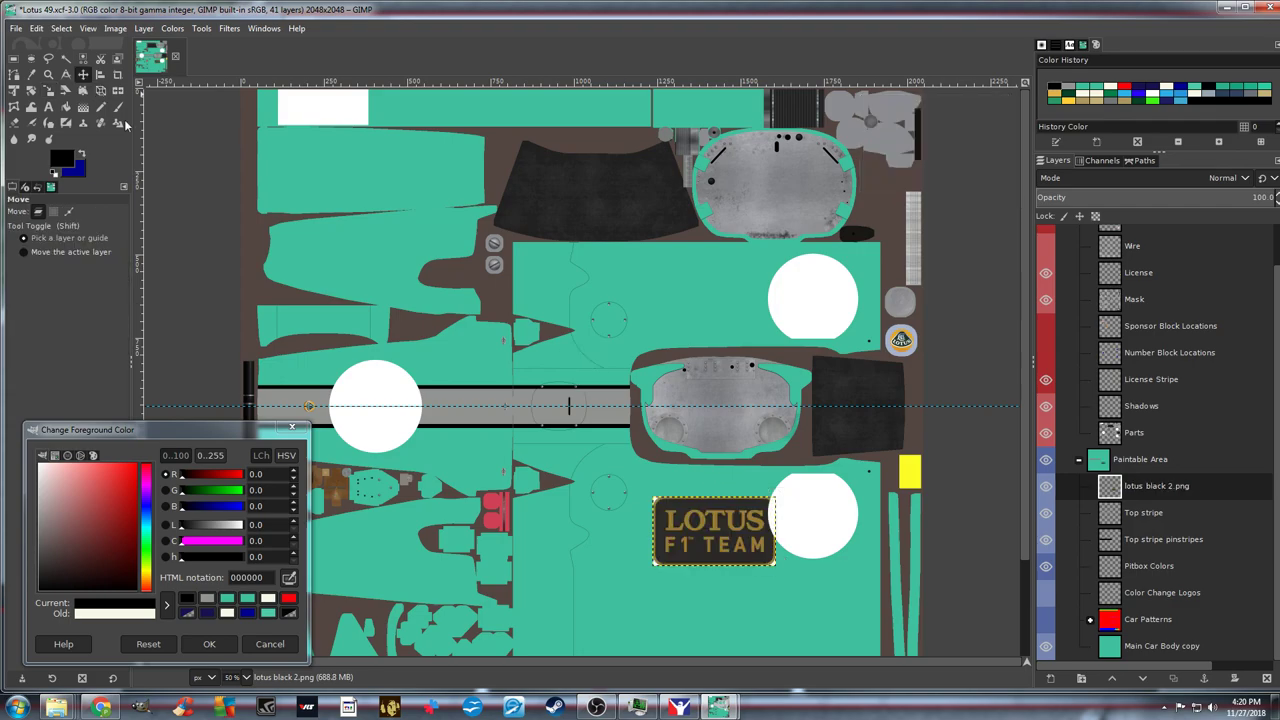
drag(719, 530, 696, 517)
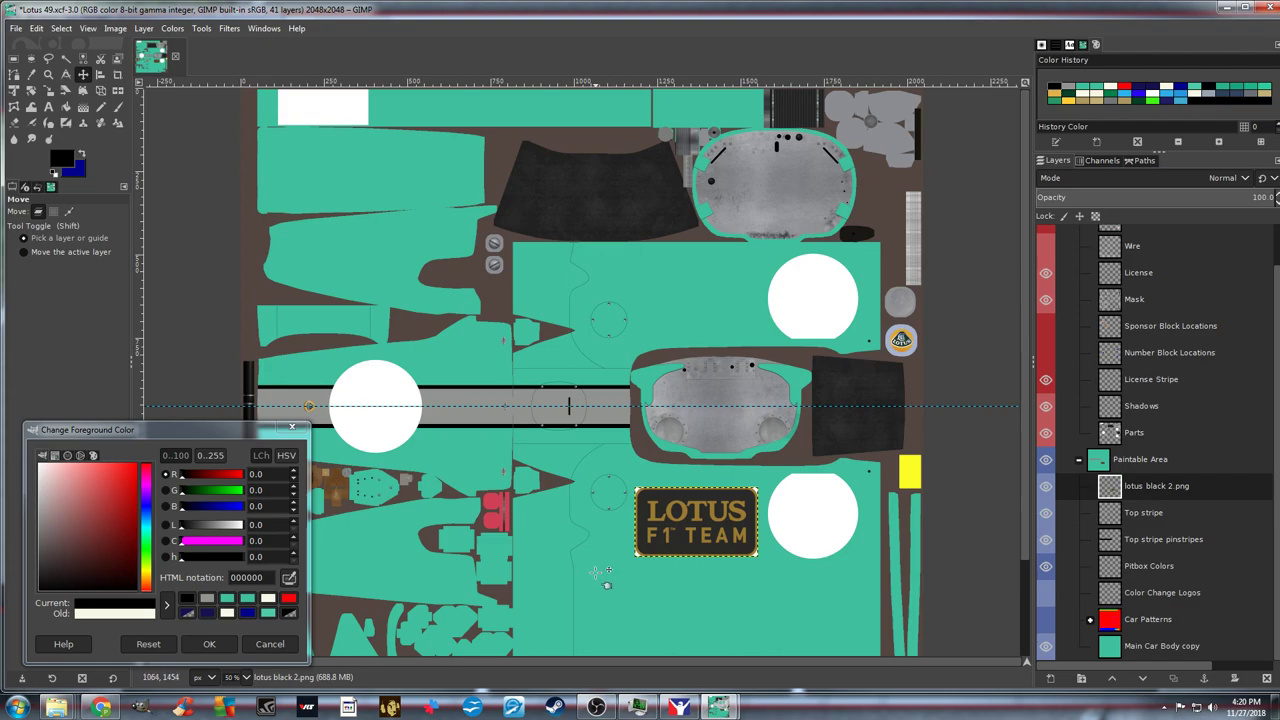
Select the white corners around the black badge on the lotus black 2.png layer with Select by Color
double_click(1166, 487)
click(201, 28)
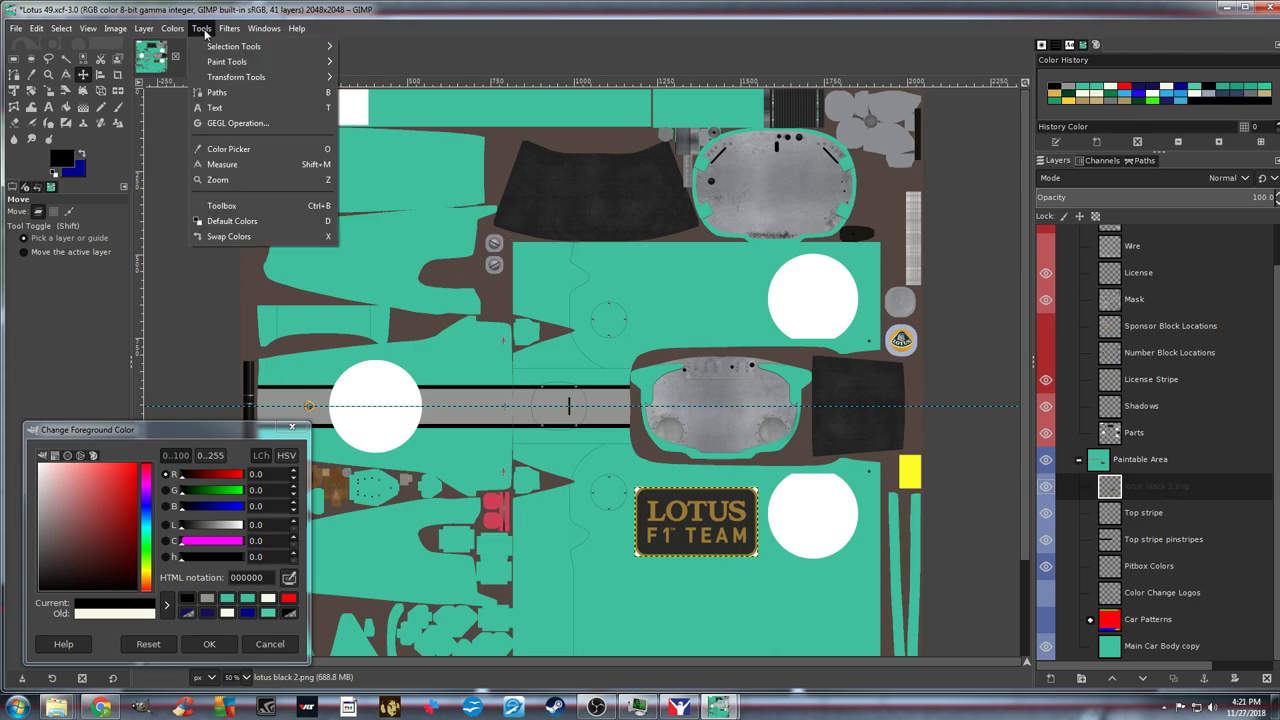
mouse_move(260, 52)
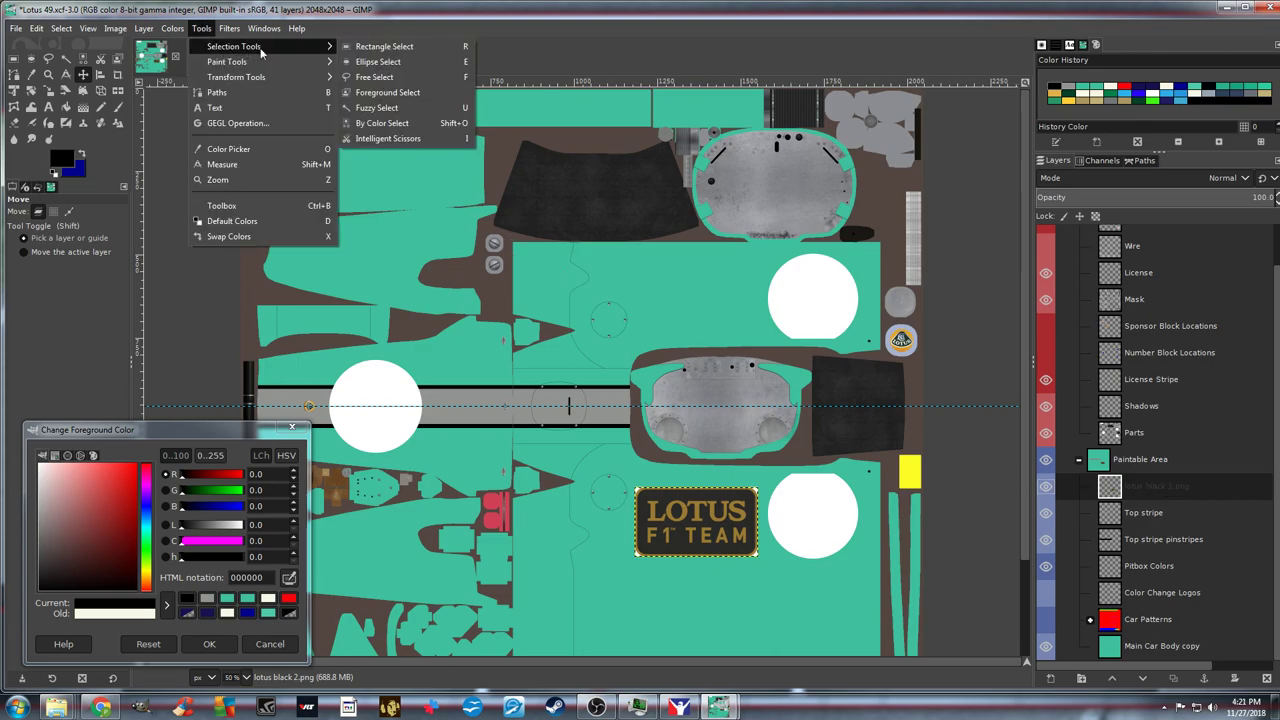
click(408, 123)
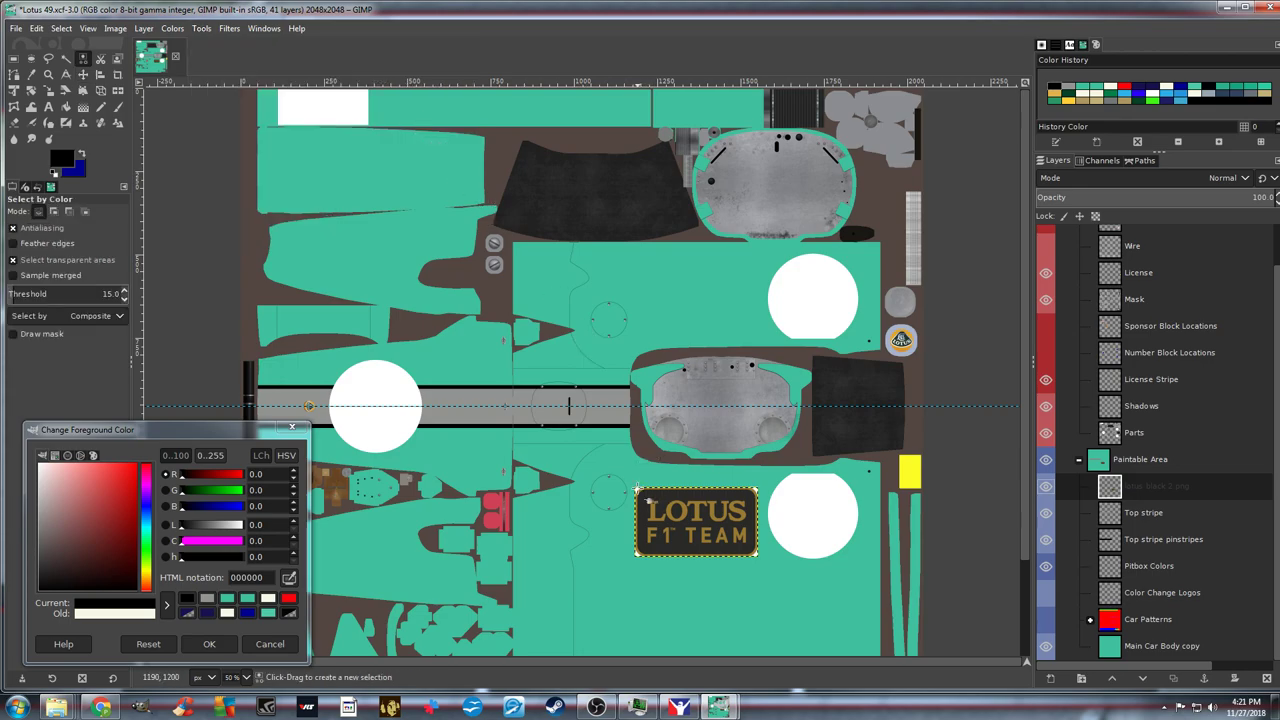
click(647, 502)
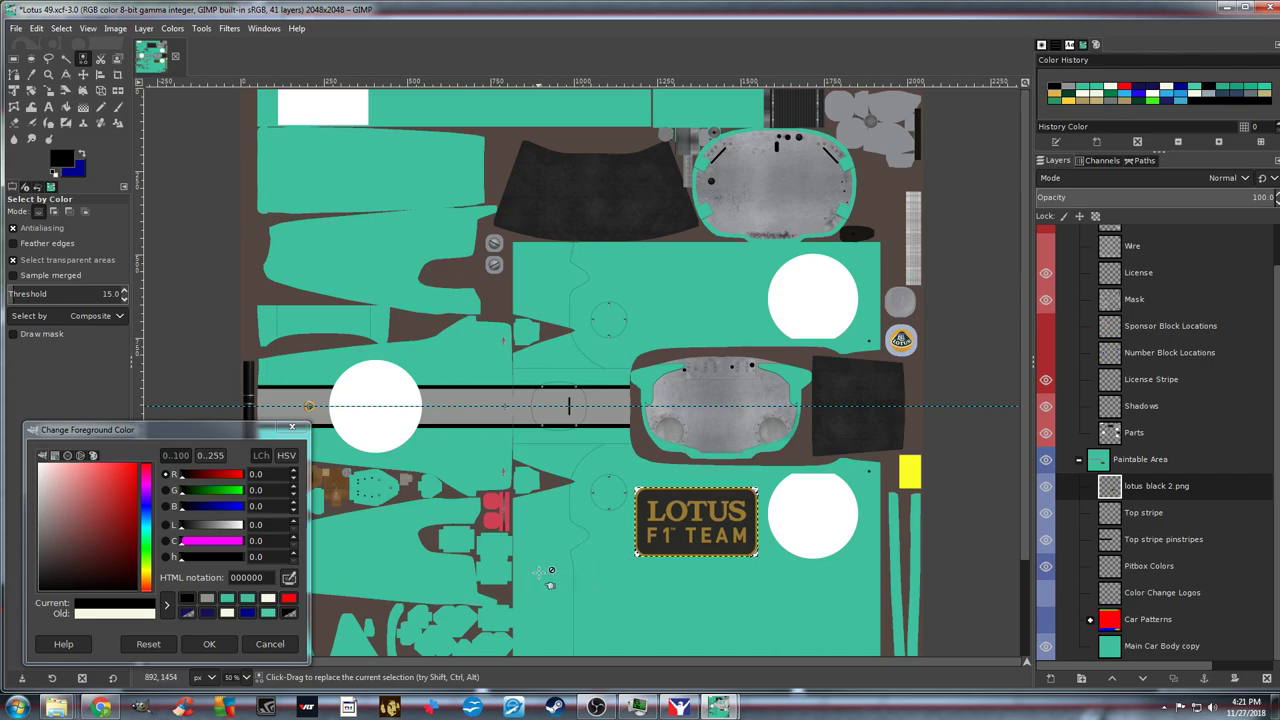
Sample the body green (3fc09e) as foreground colour, bucket-fill the selected logo corners with it, and clear the selection
click(289, 579)
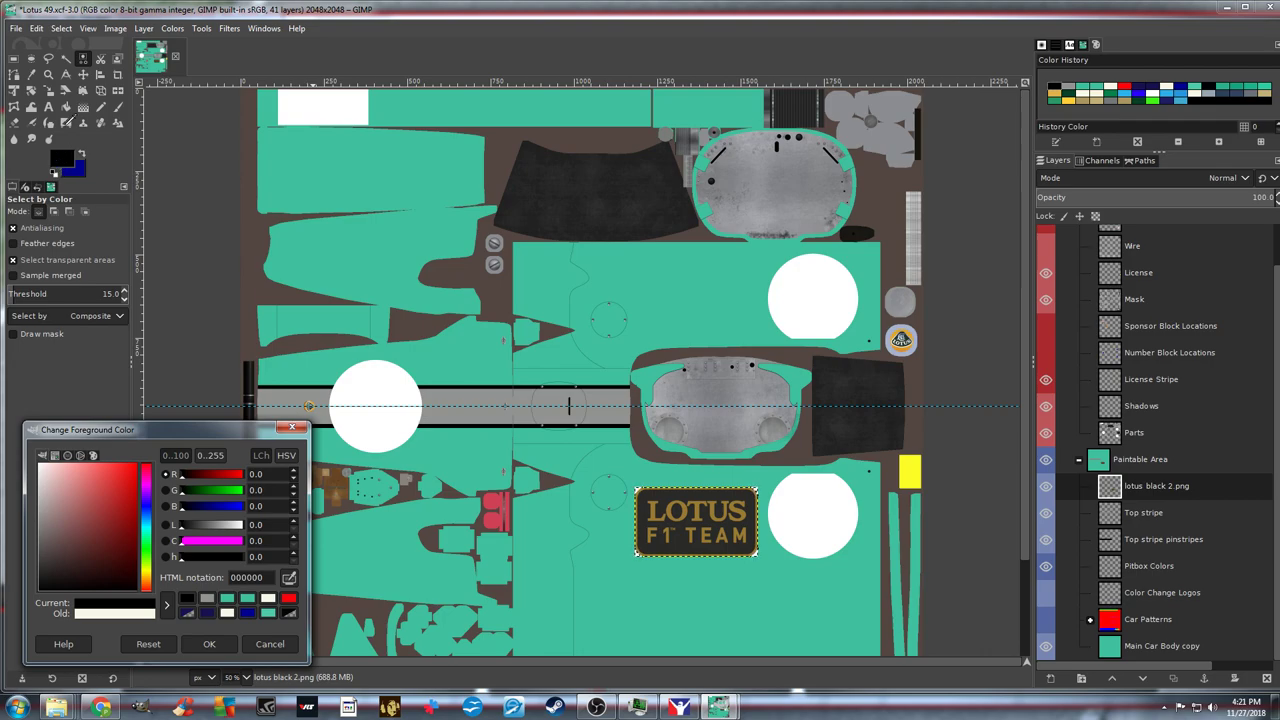
click(608, 527)
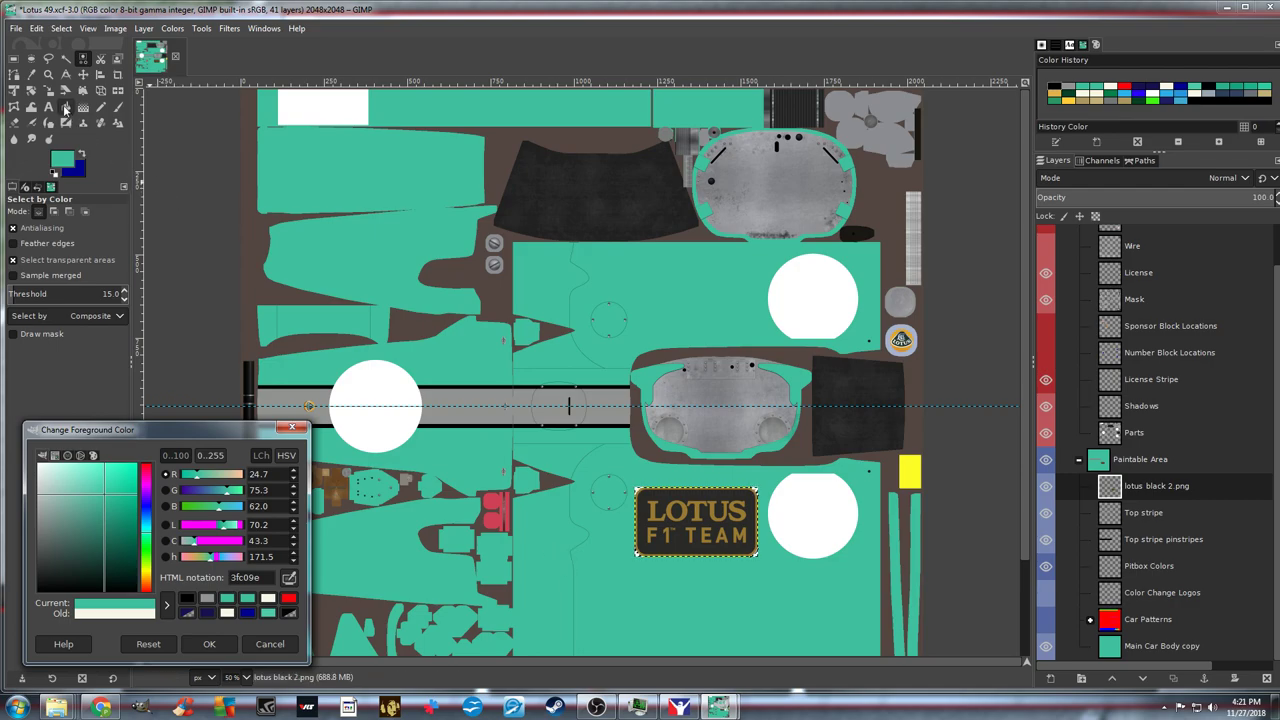
click(66, 108)
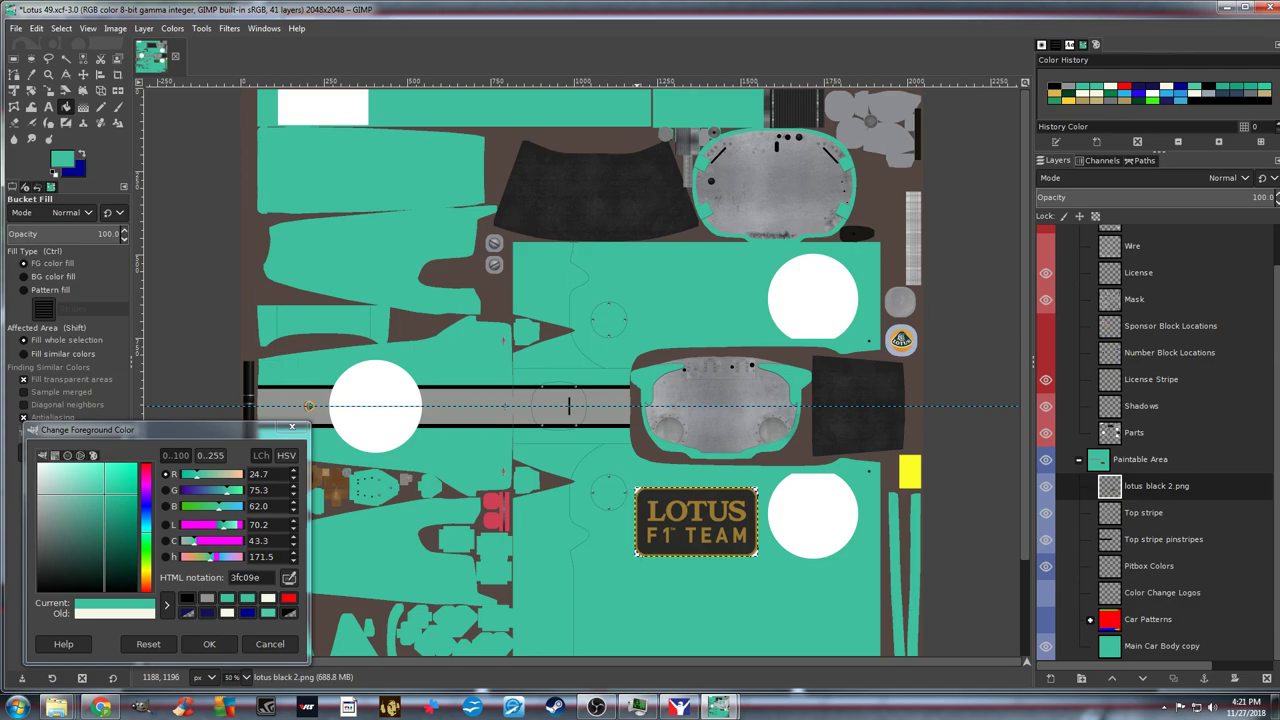
click(645, 487)
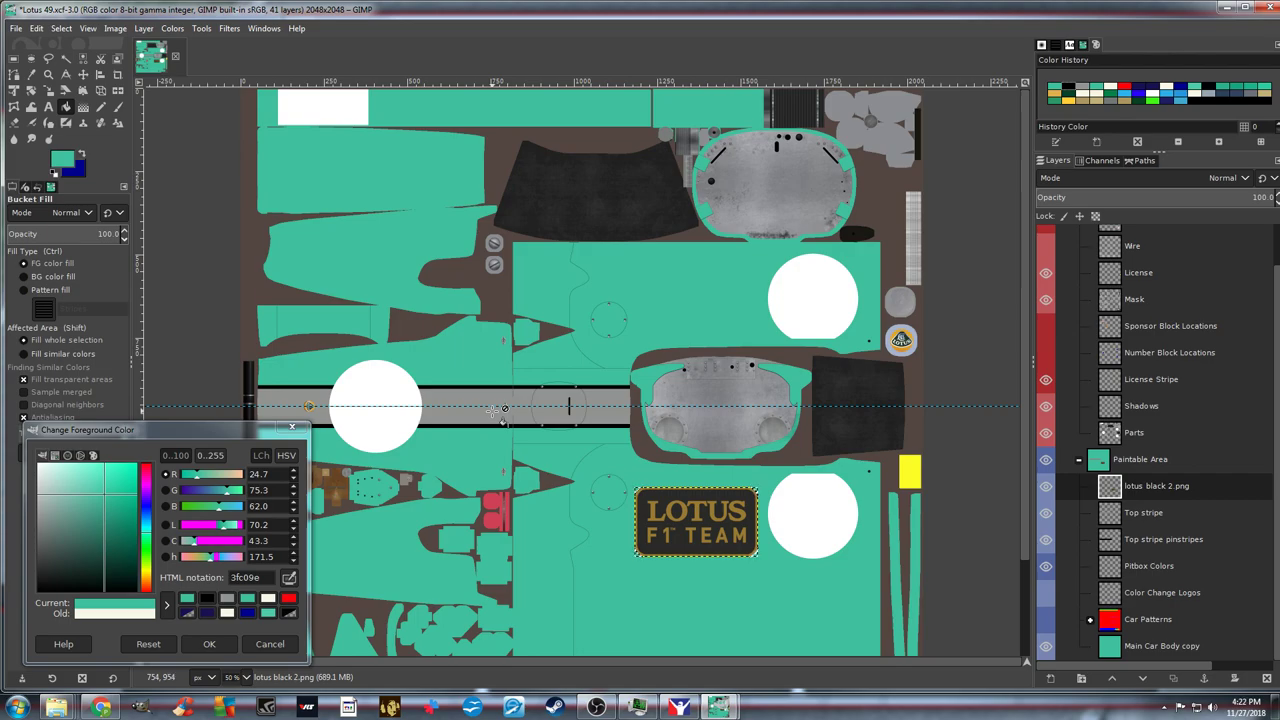
click(64, 30)
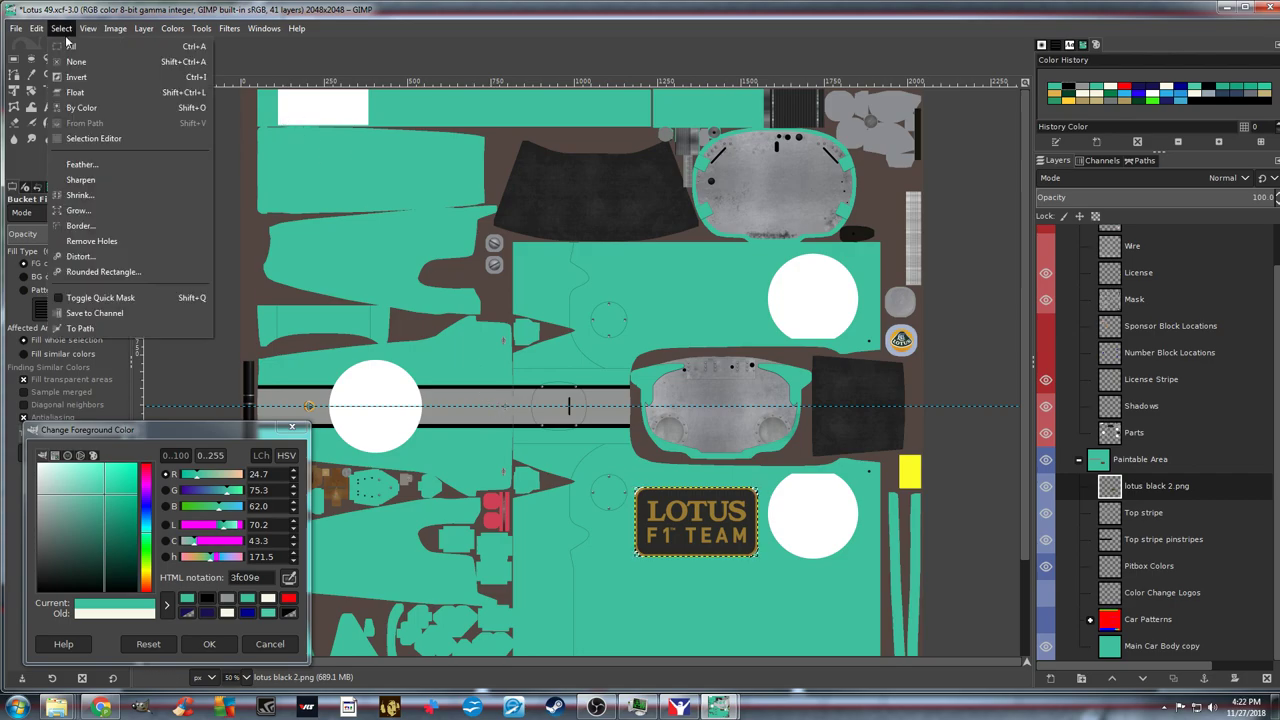
click(66, 46)
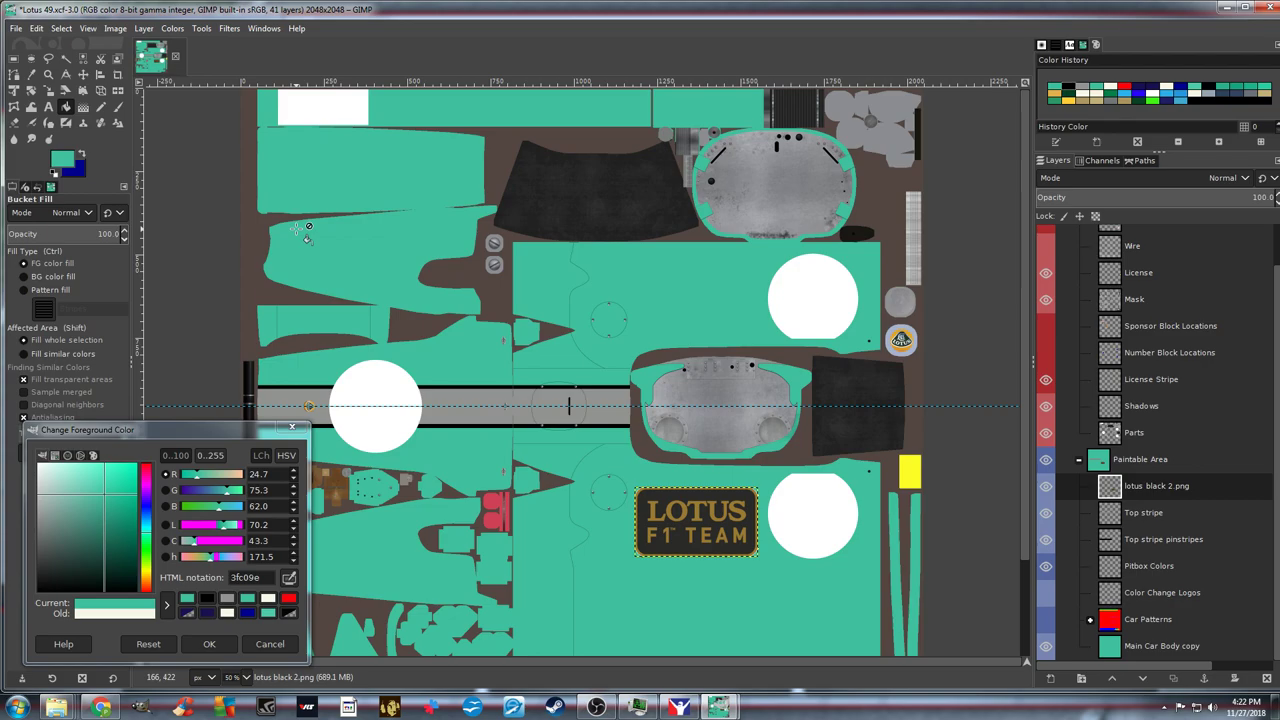
Overwrite the exported car TGA with the logo version and copy it from New Paint Test into the lotus49 paint folder, replacing the old file
click(14, 29)
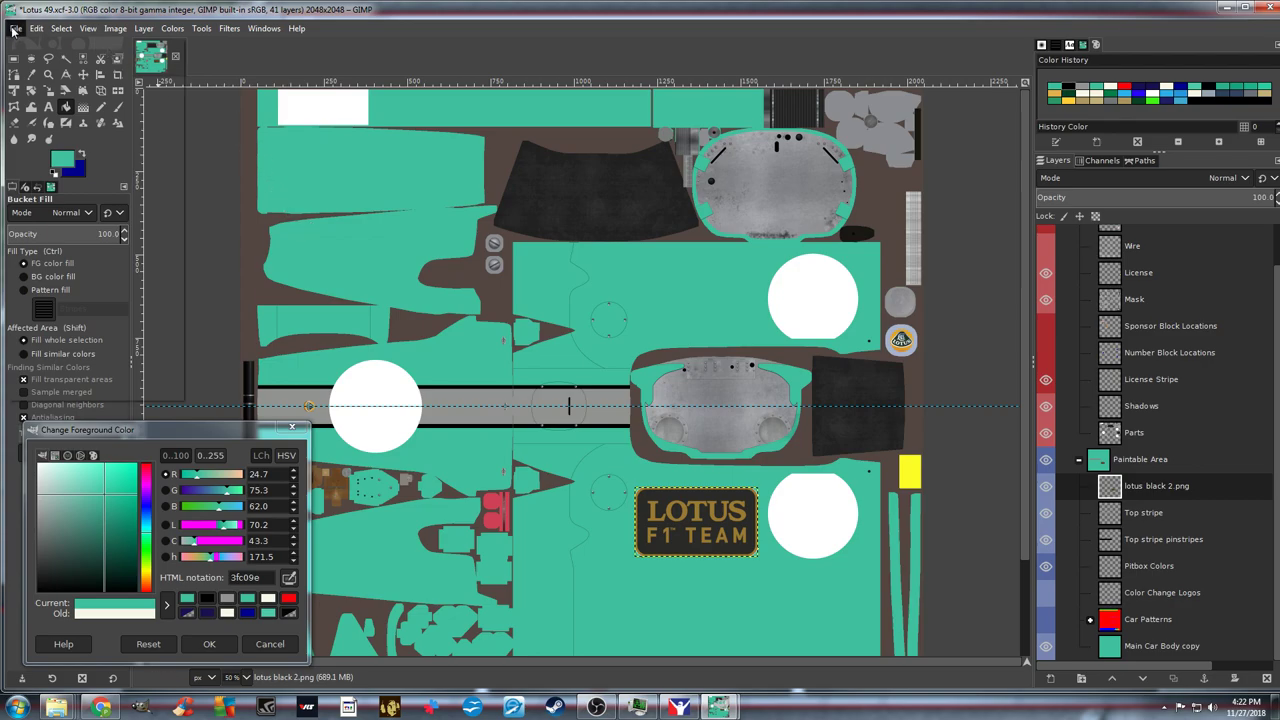
click(68, 217)
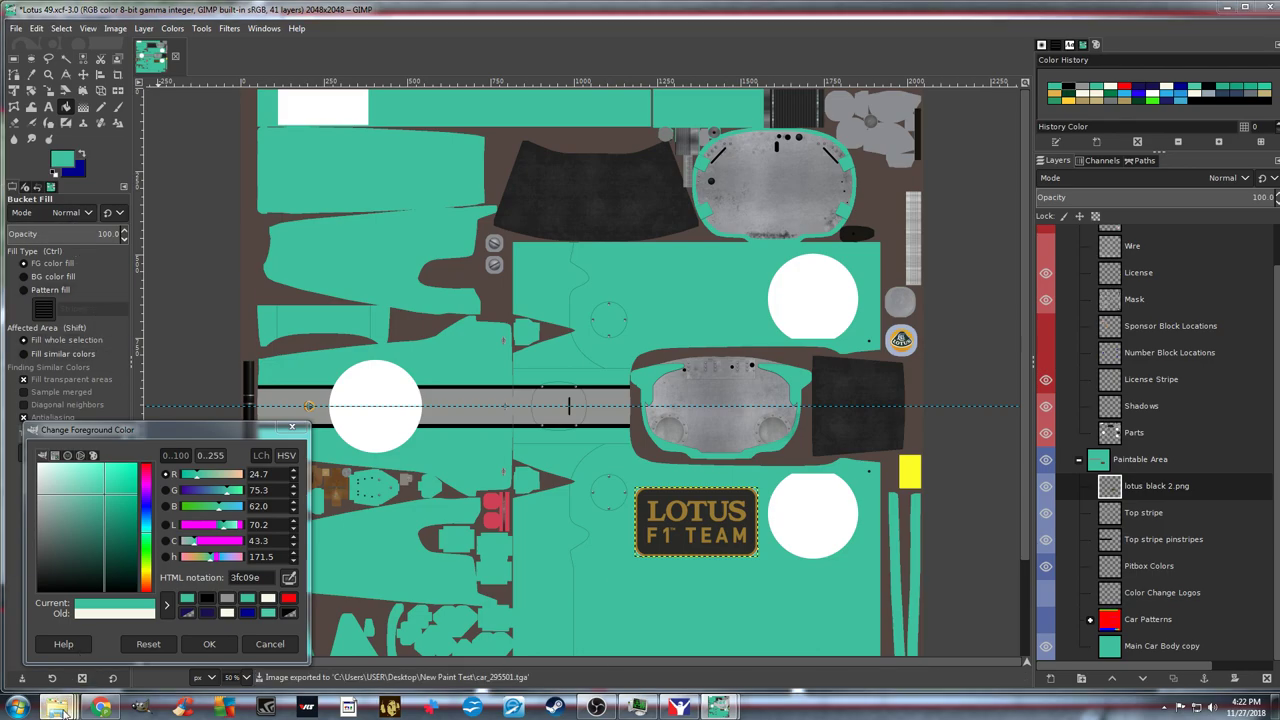
mouse_move(62, 700)
click(95, 645)
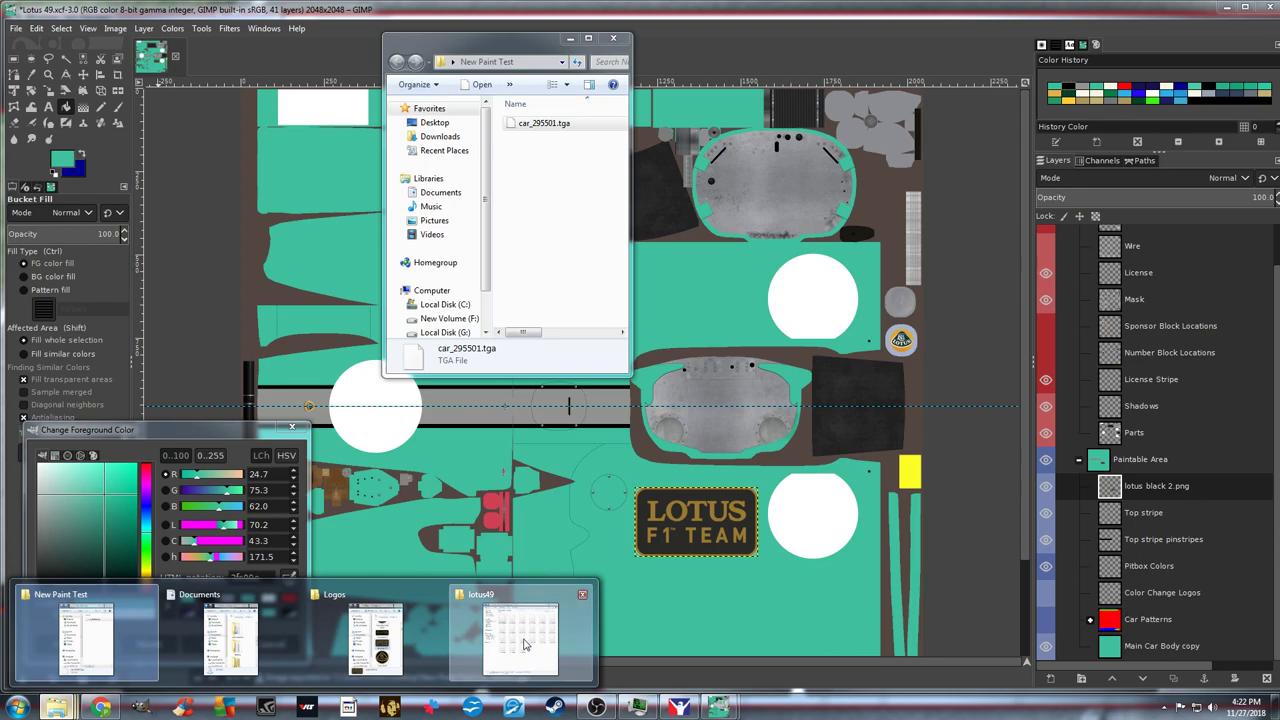
click(584, 635)
drag(561, 133, 897, 276)
click(686, 277)
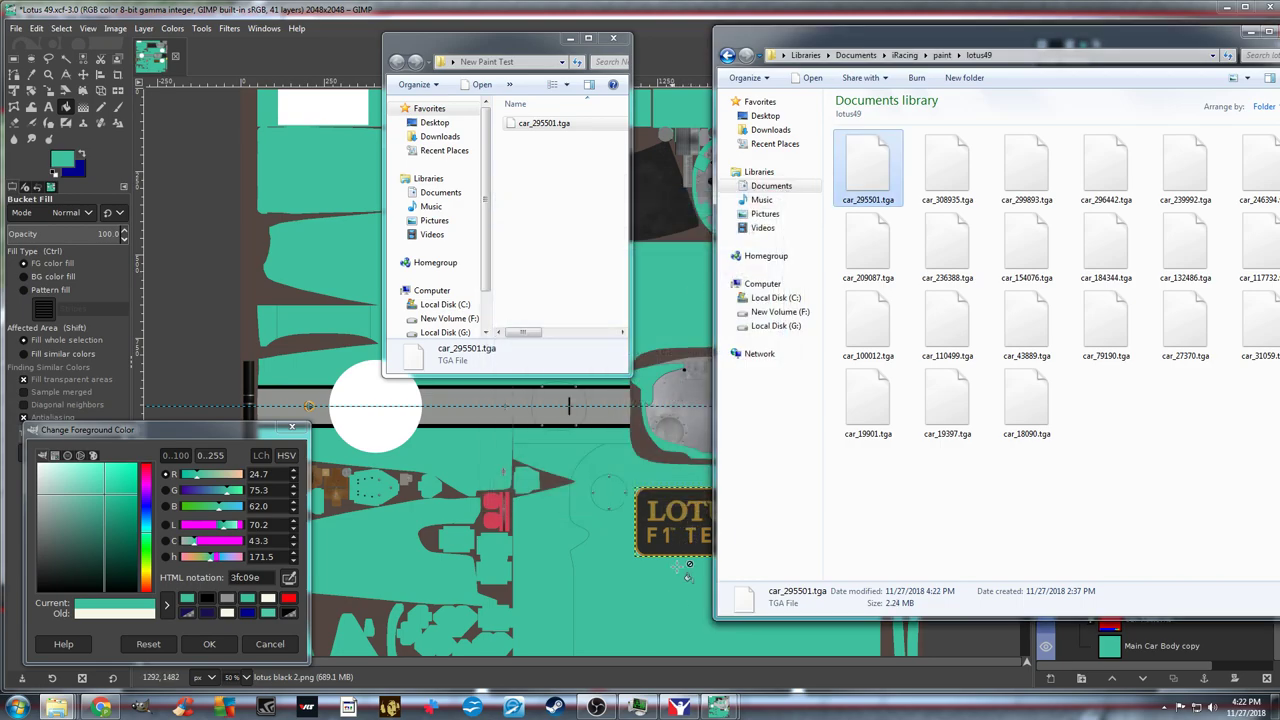
Reload the car textures in the iRacing simulator and reframe the camera on car 13's side with a zoom of 108.0
click(679, 707)
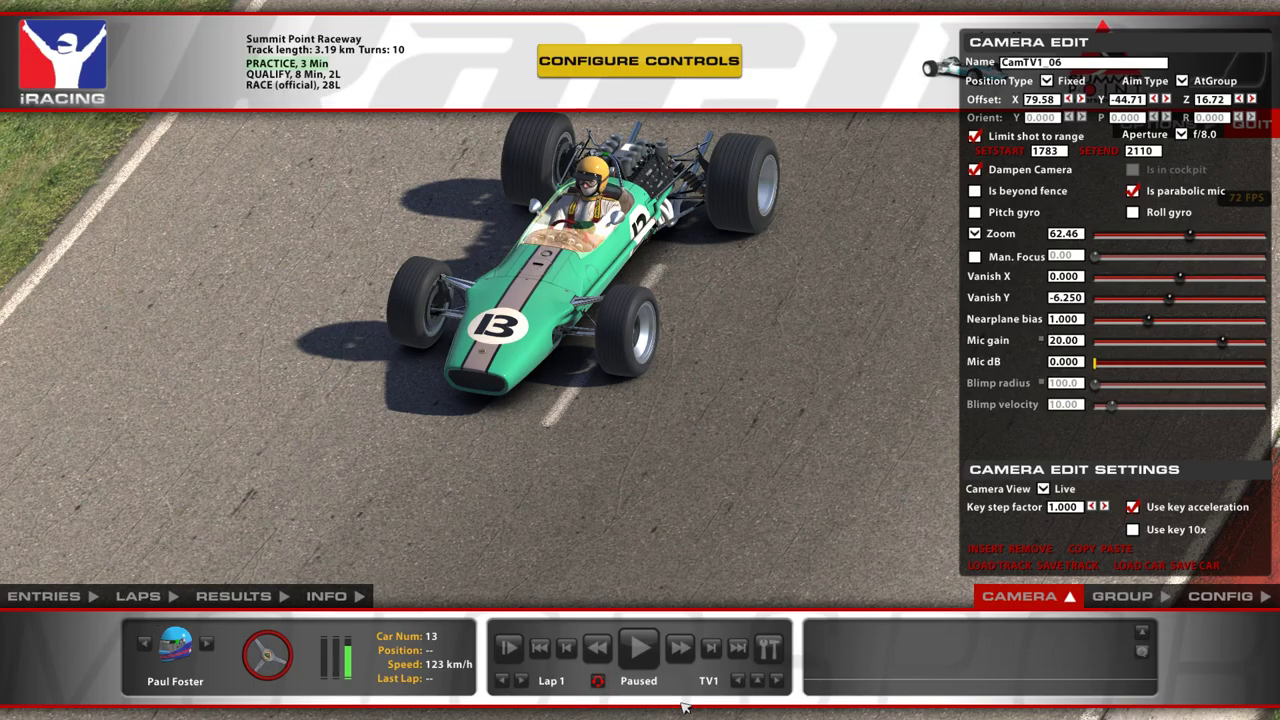
key(ctrl+r)
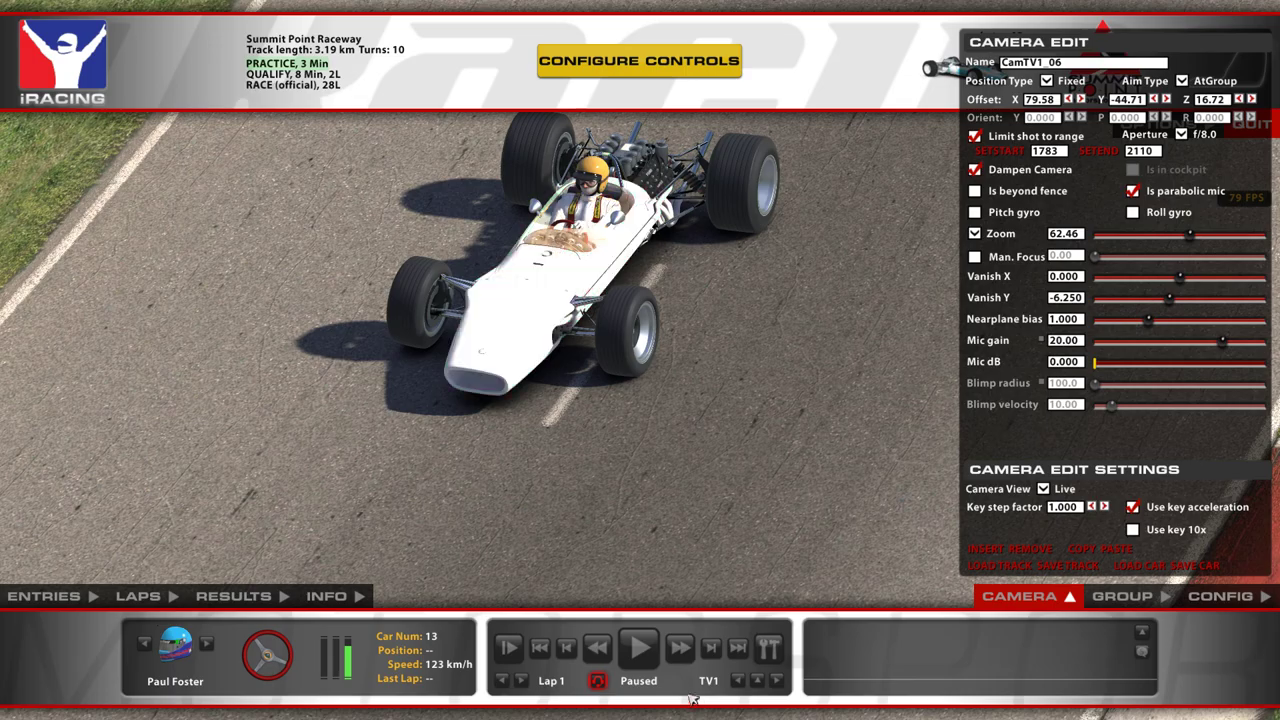
click(1166, 99)
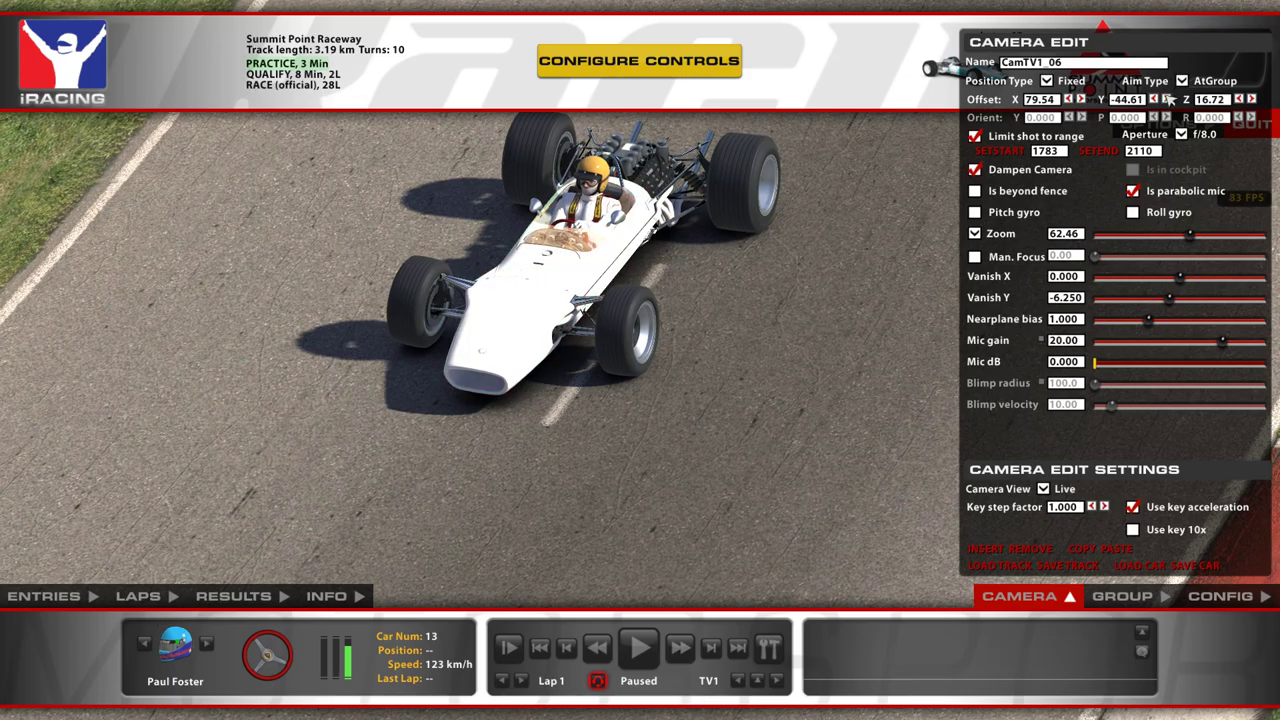
click(1167, 98)
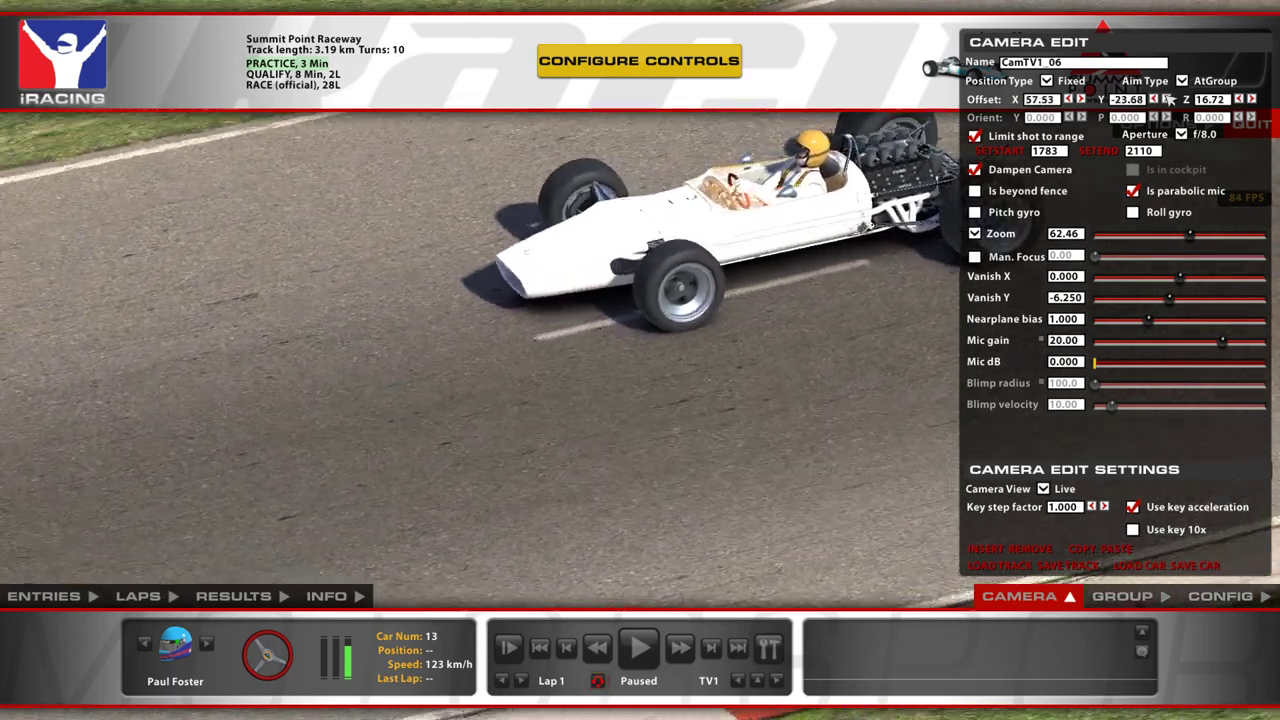
click(1239, 99)
drag(1195, 236, 1221, 236)
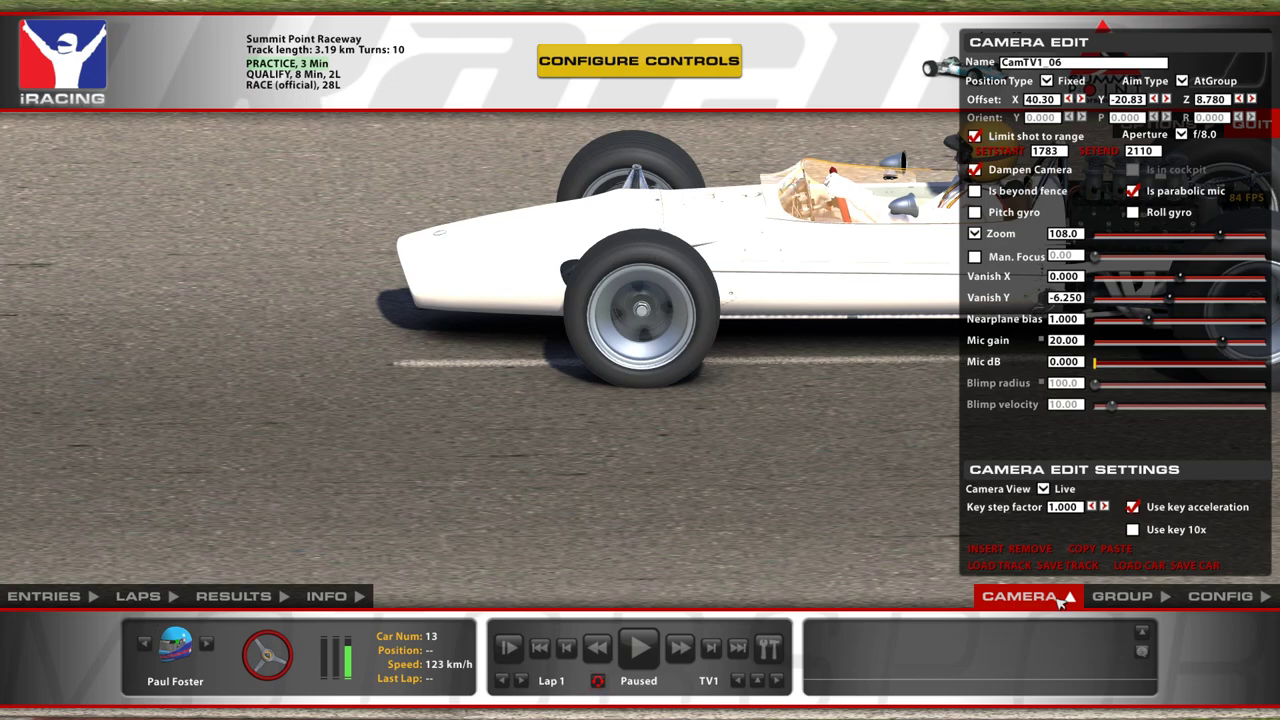
Close the camera editor to examine the Lotus F1 Team logo on the car's side, and return to the Lotus 49 image in GIMP
click(1060, 597)
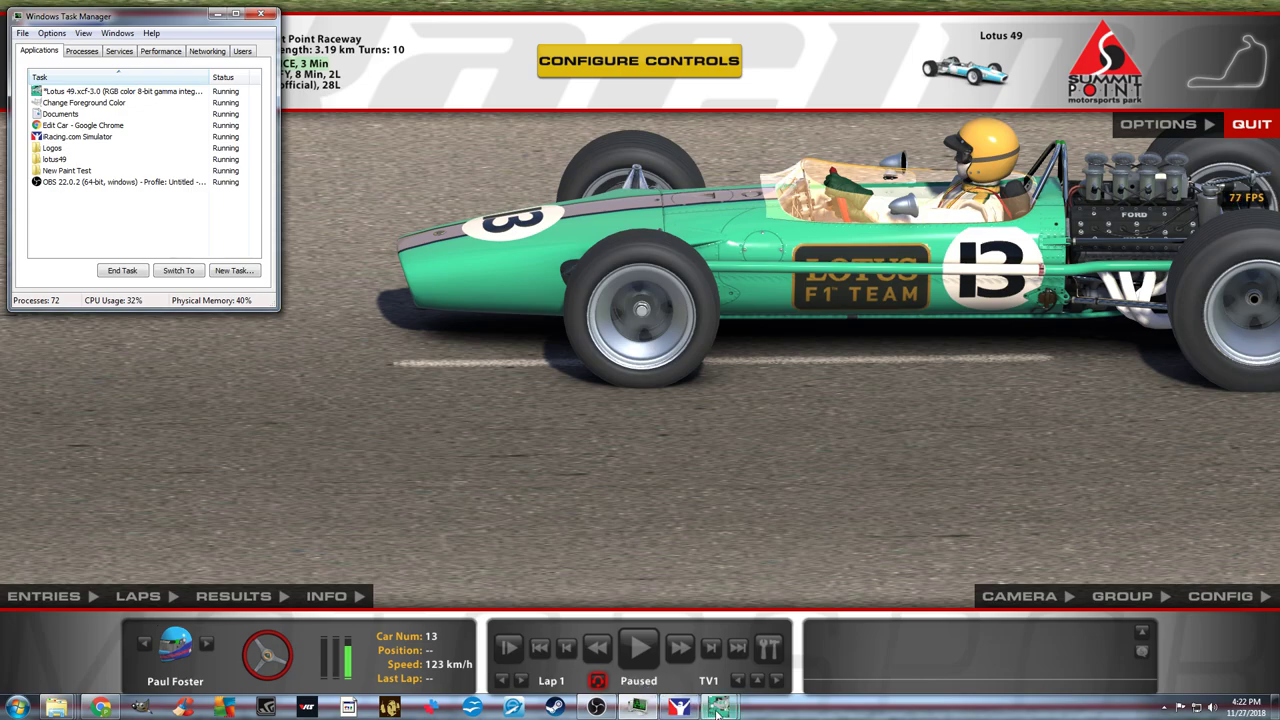
mouse_move(718, 707)
click(643, 638)
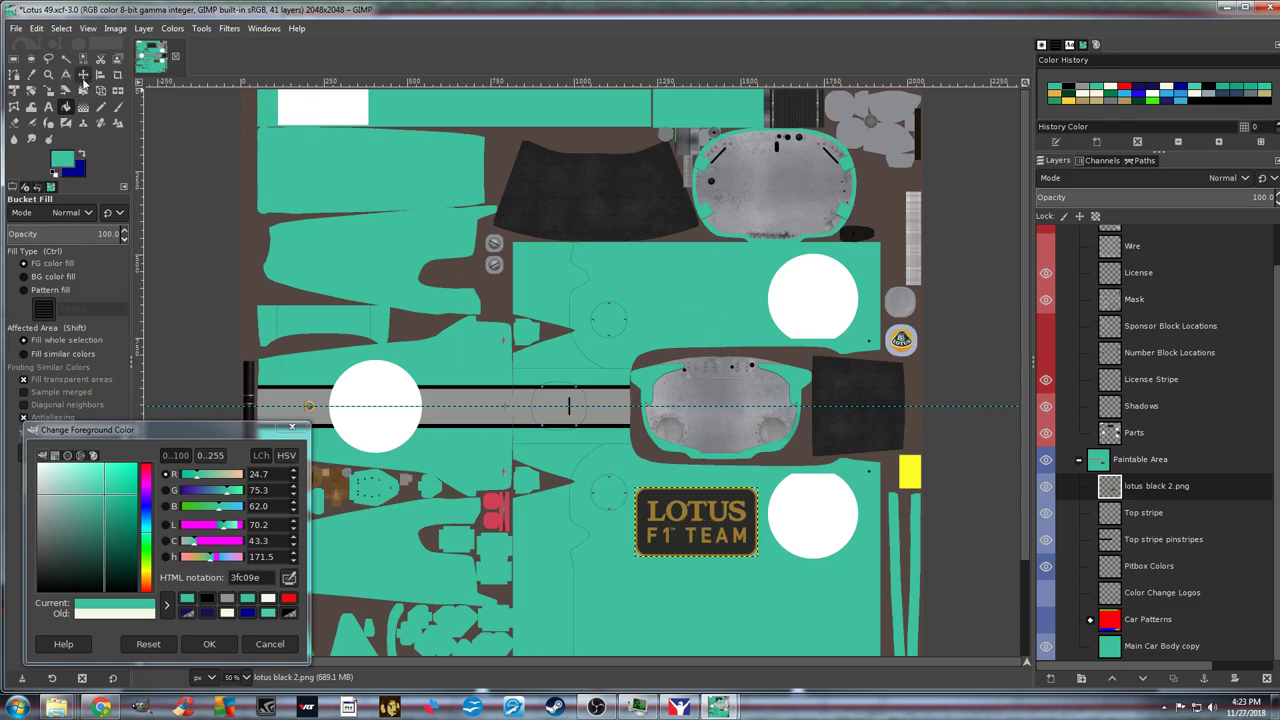
Duplicate the lotus black 2.png layer and move the copy straight up onto the opposite side panel, beside its white number circle
click(83, 76)
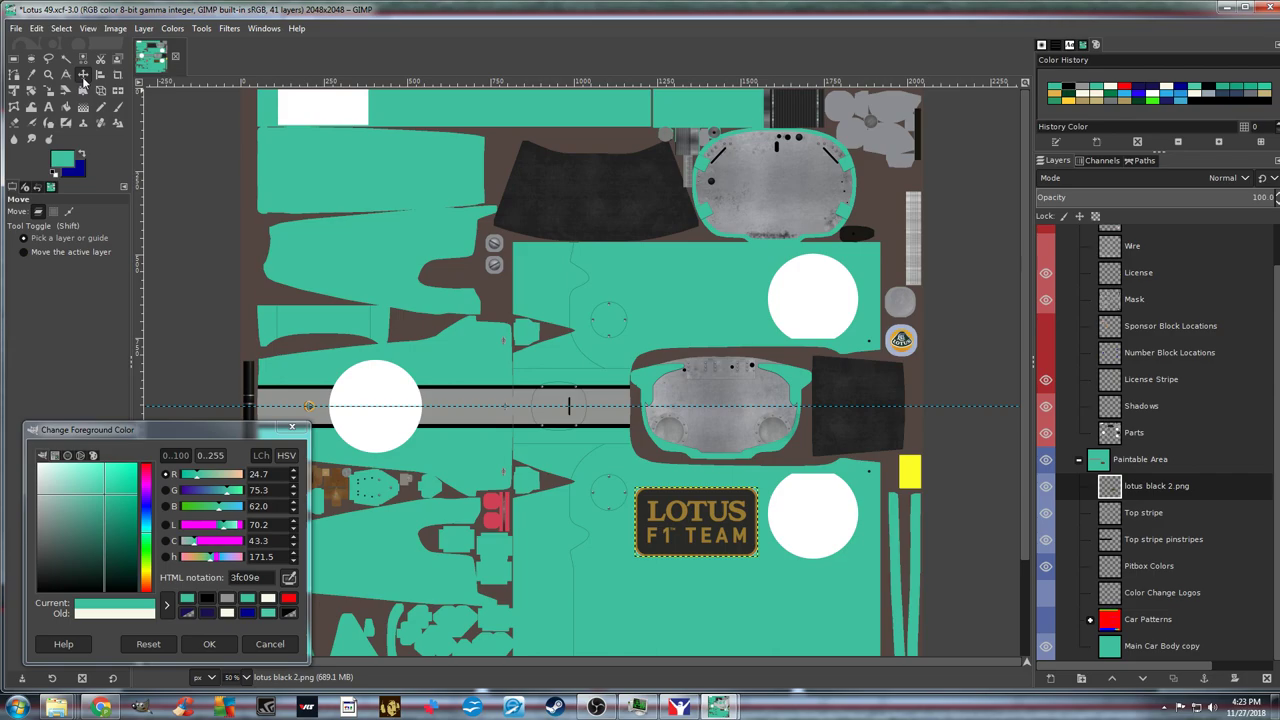
right_click(1163, 488)
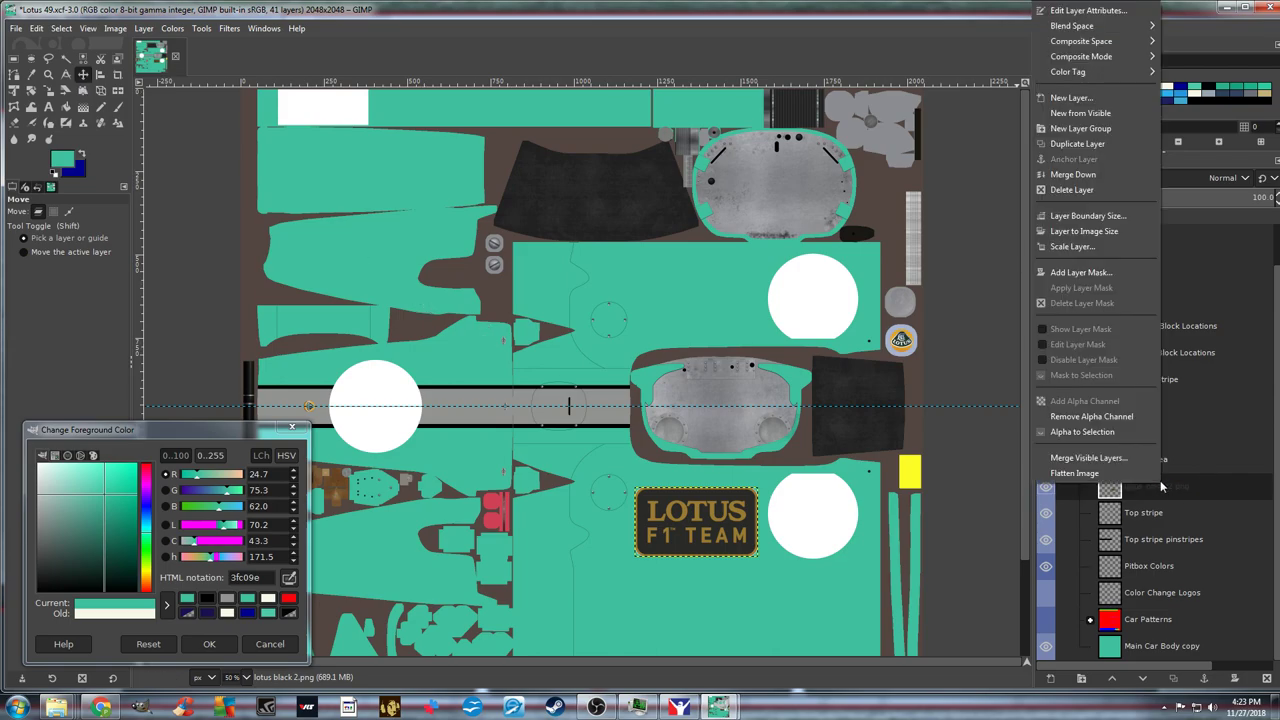
click(1063, 144)
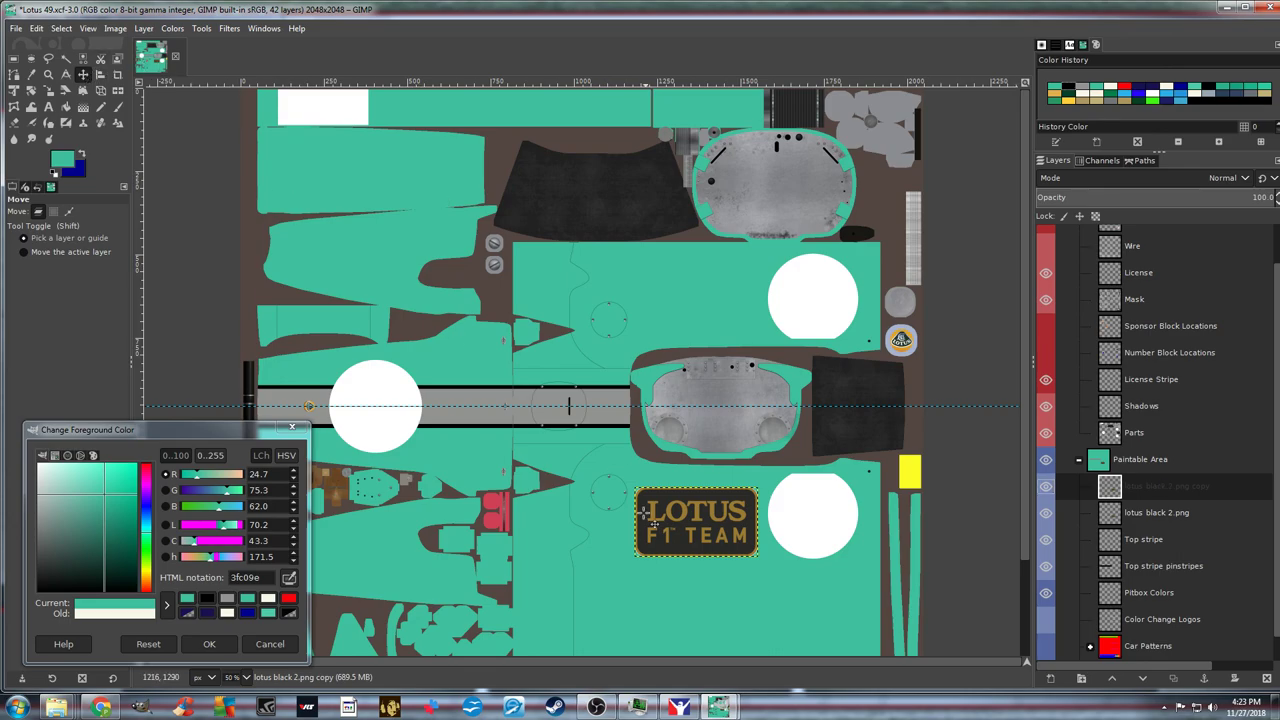
drag(686, 540, 688, 312)
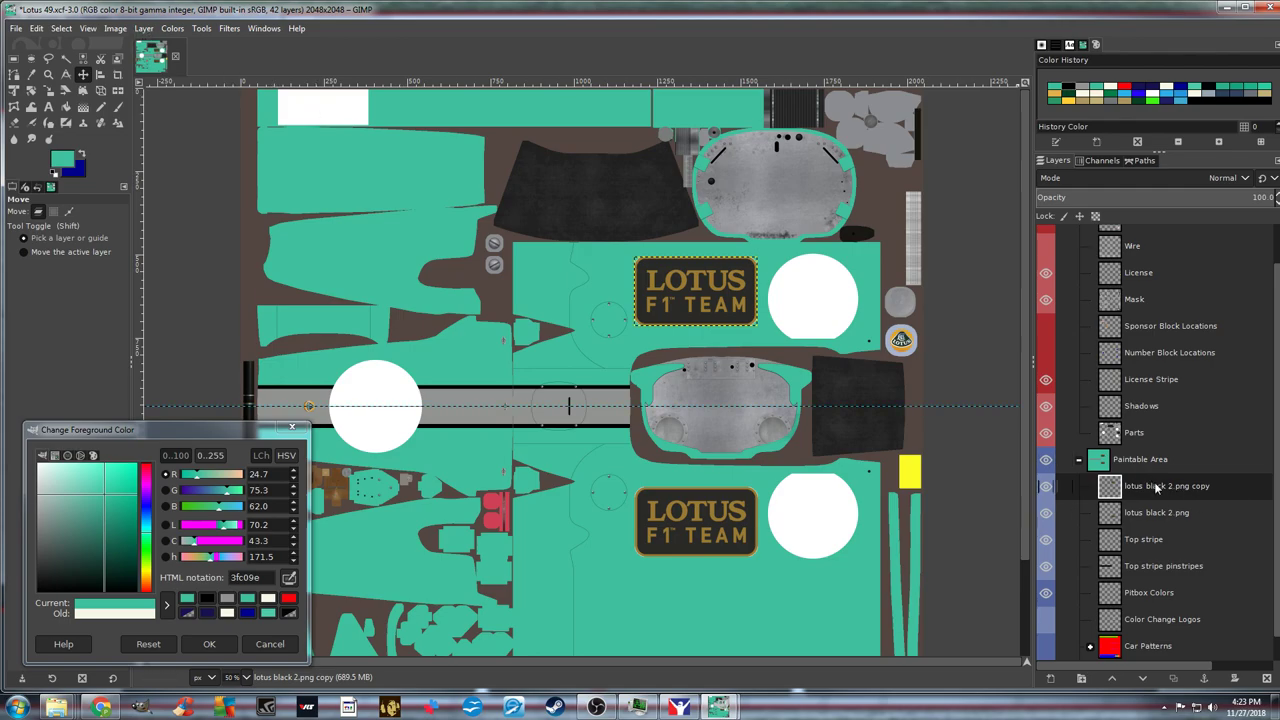
Flip the copied Lotus F1 Team logo horizontally and vertically, and overwrite the exported car TGA
click(144, 29)
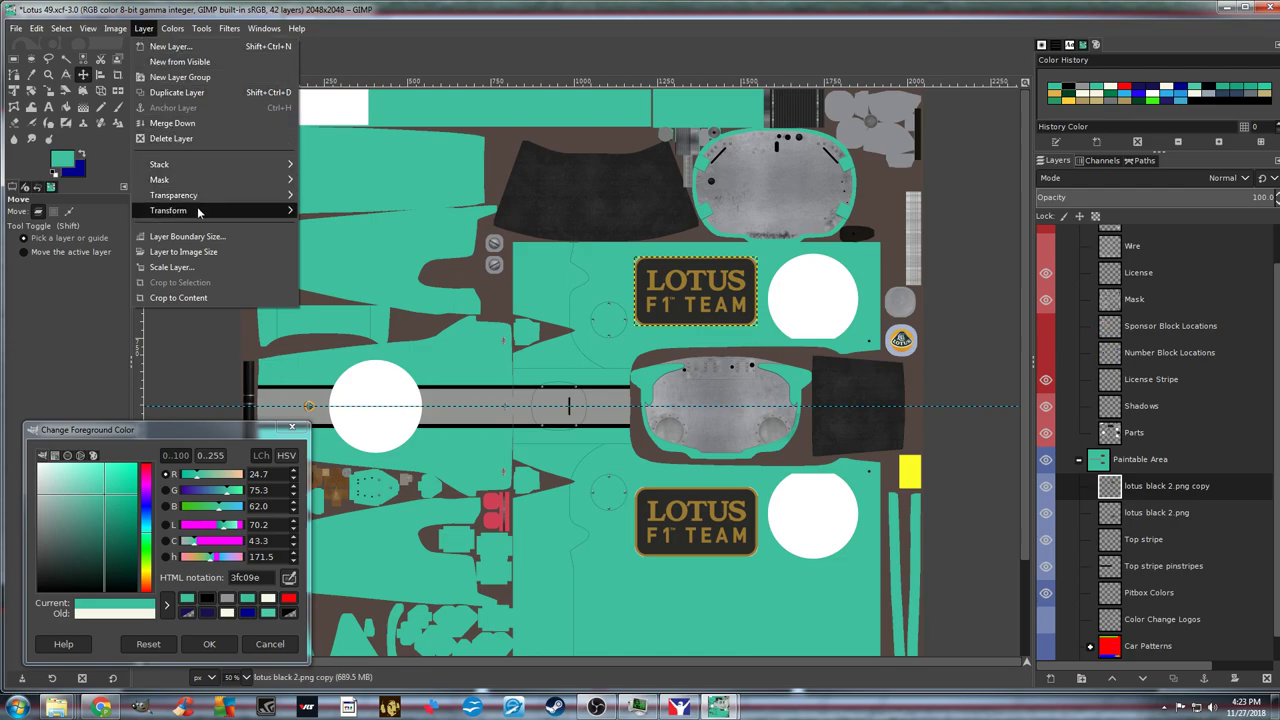
mouse_move(237, 208)
click(336, 211)
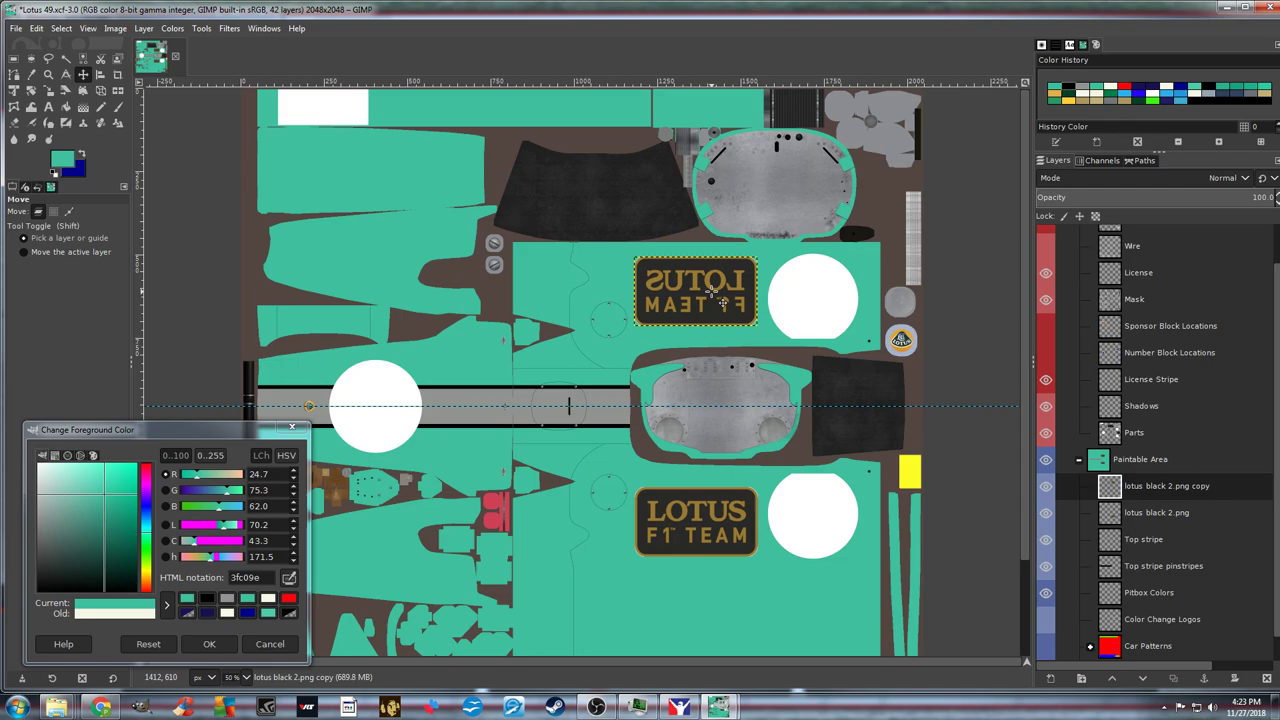
click(146, 31)
mouse_move(207, 207)
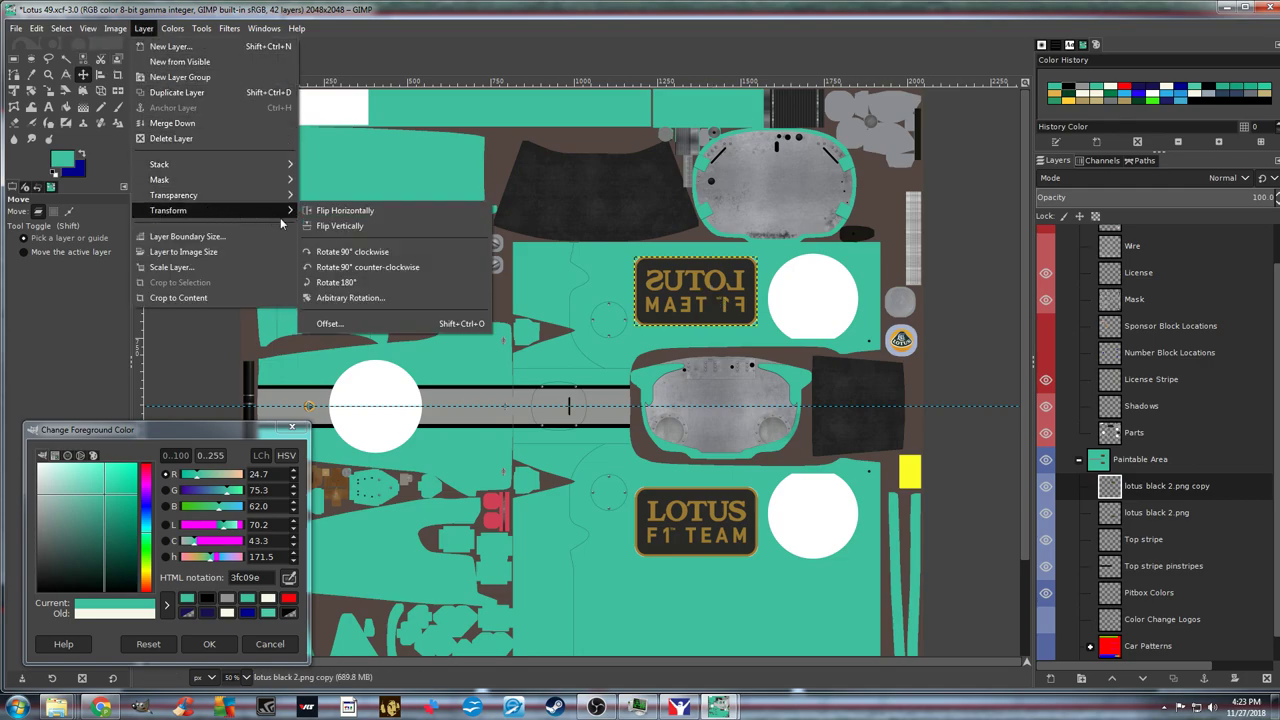
click(355, 225)
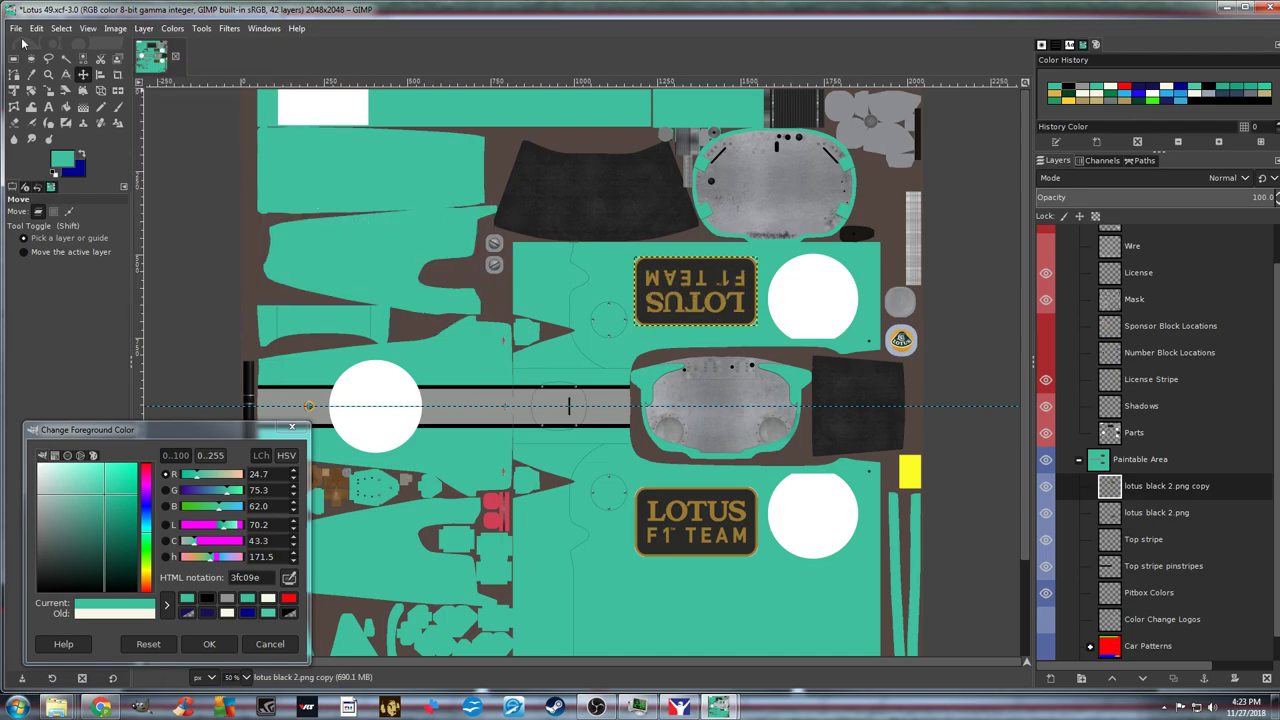
click(15, 29)
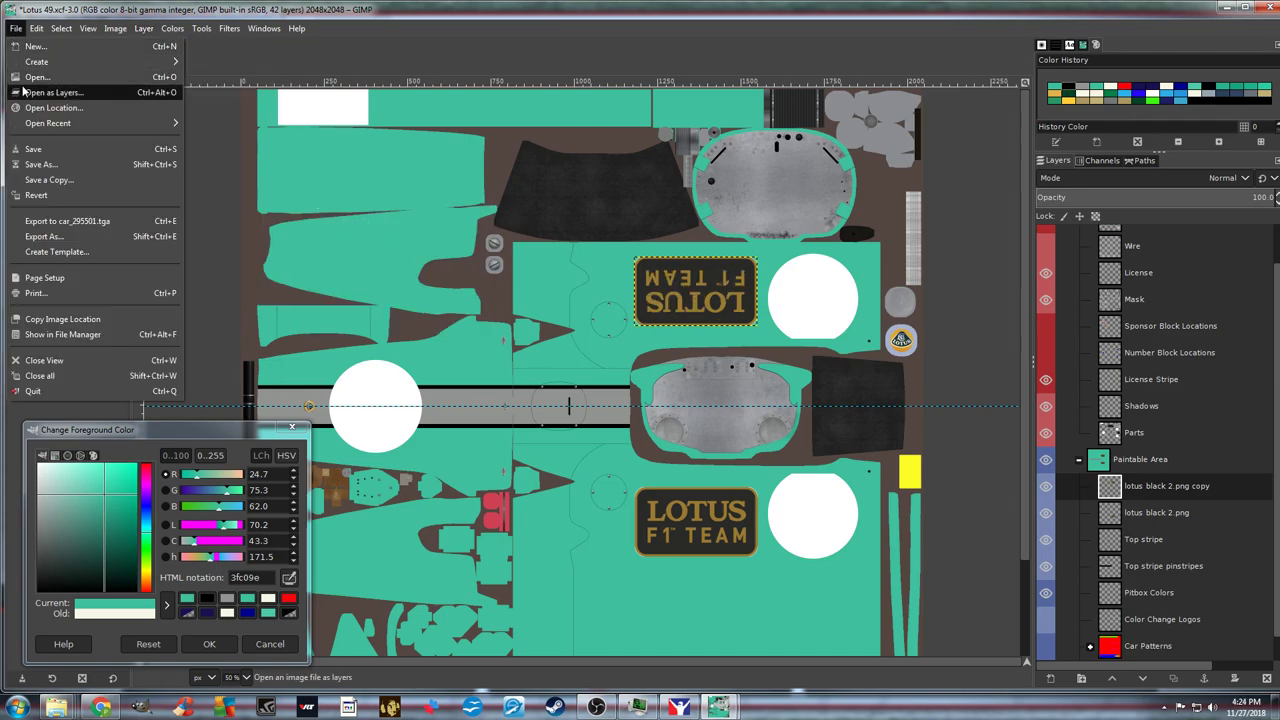
click(60, 222)
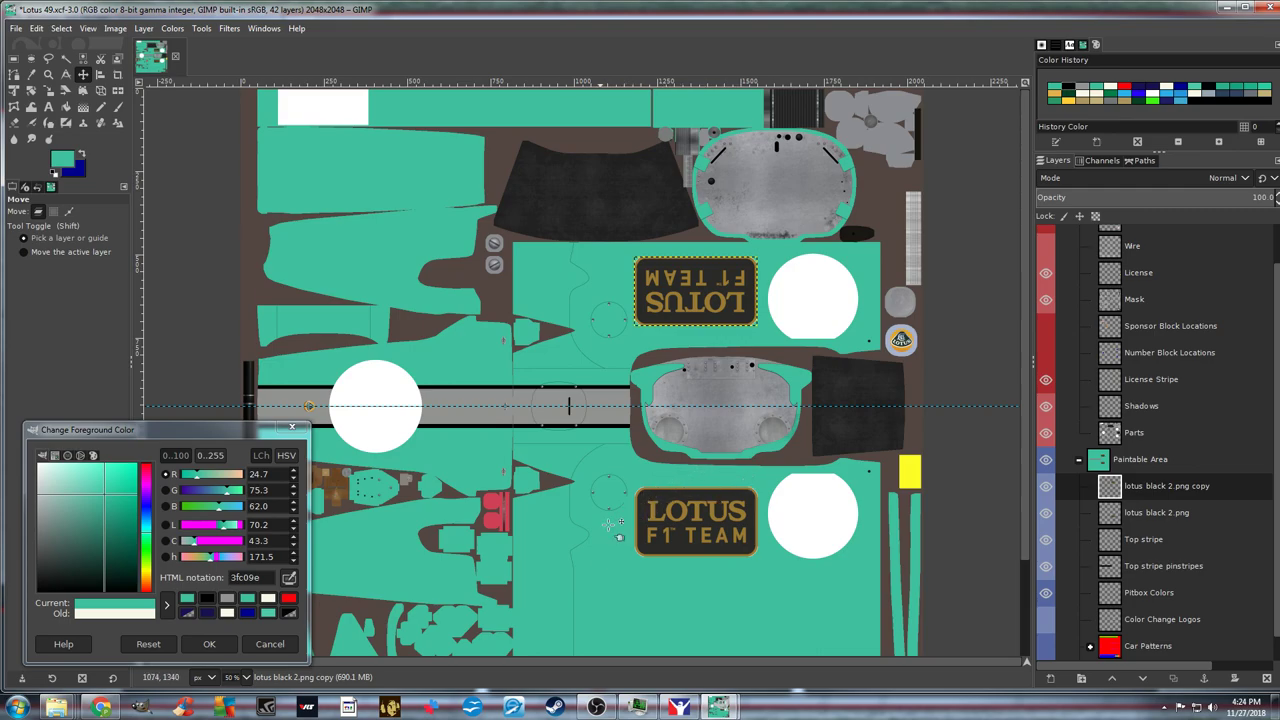
Add the text LOTUS below the lower Lotus F1 Team logo in DejaVu Serif Bold Italic, coloured f8f8e7
click(49, 108)
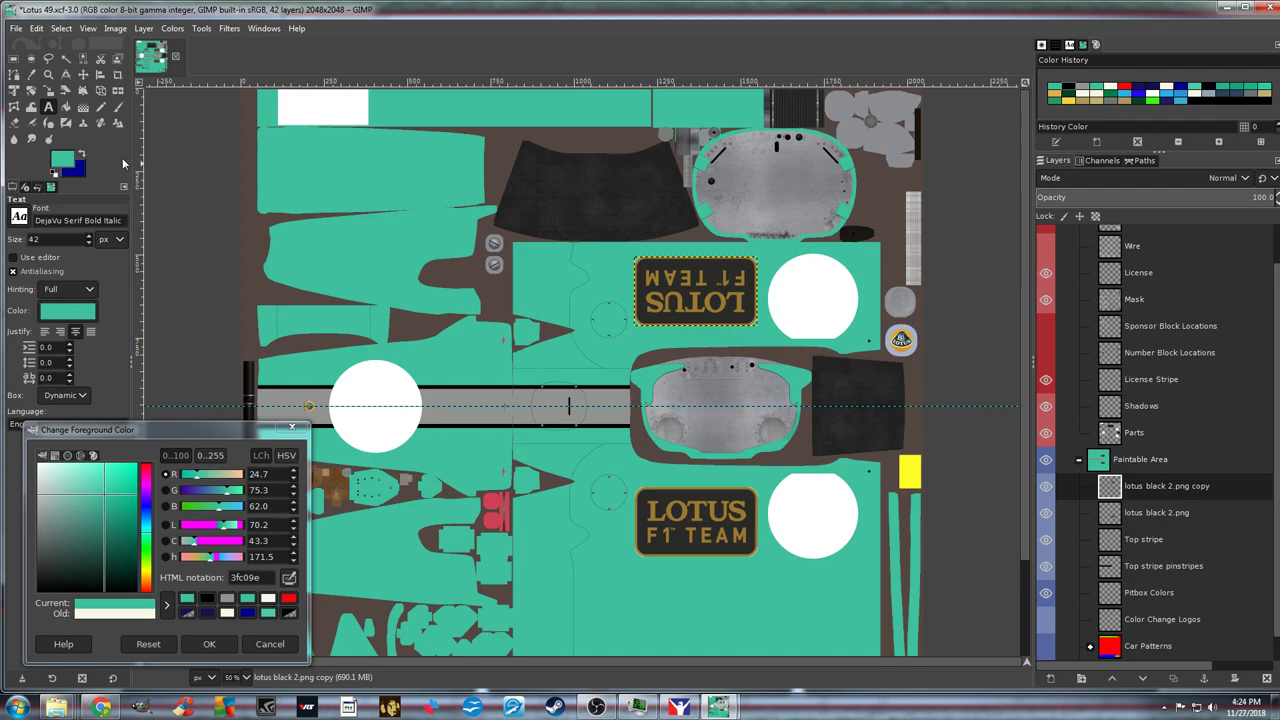
click(78, 314)
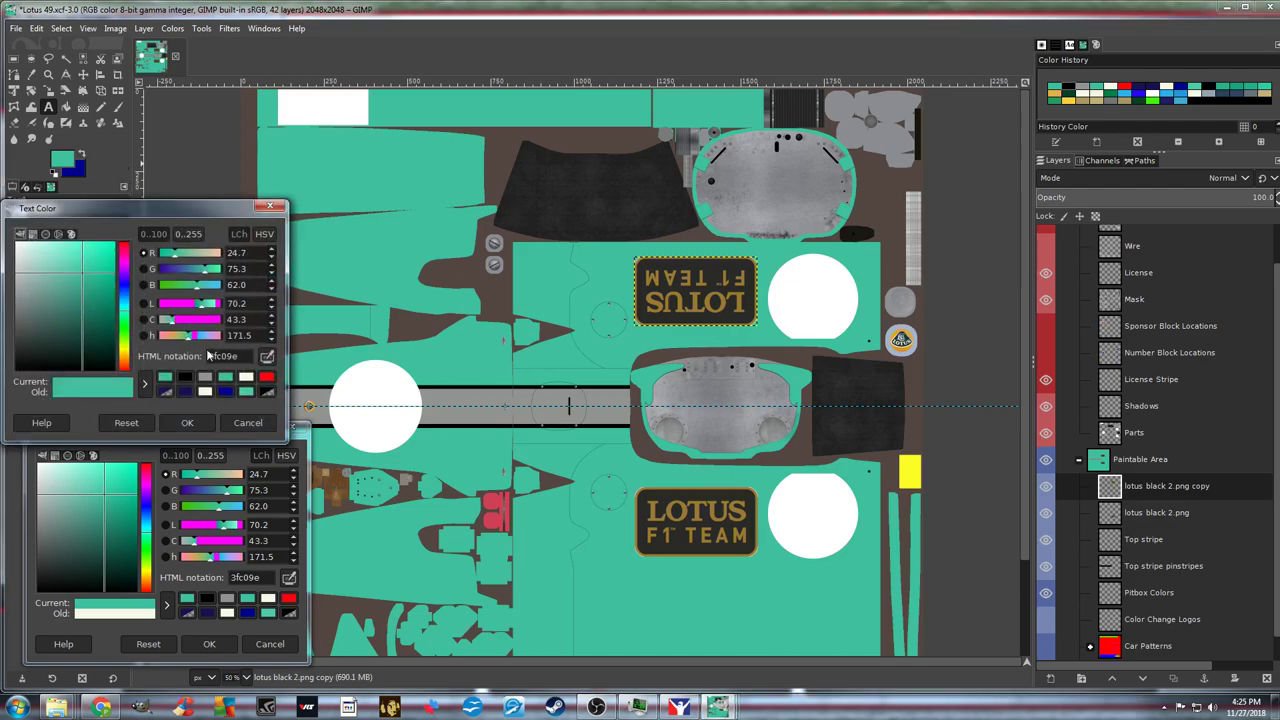
click(248, 379)
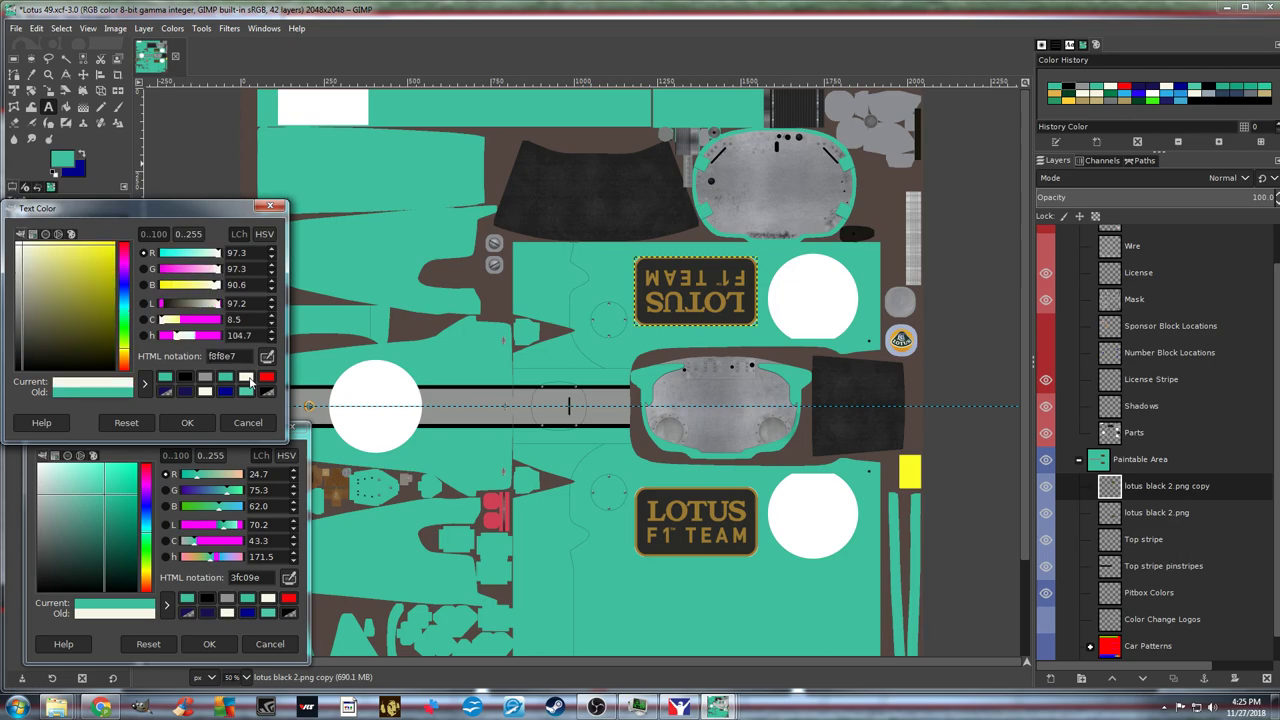
click(187, 422)
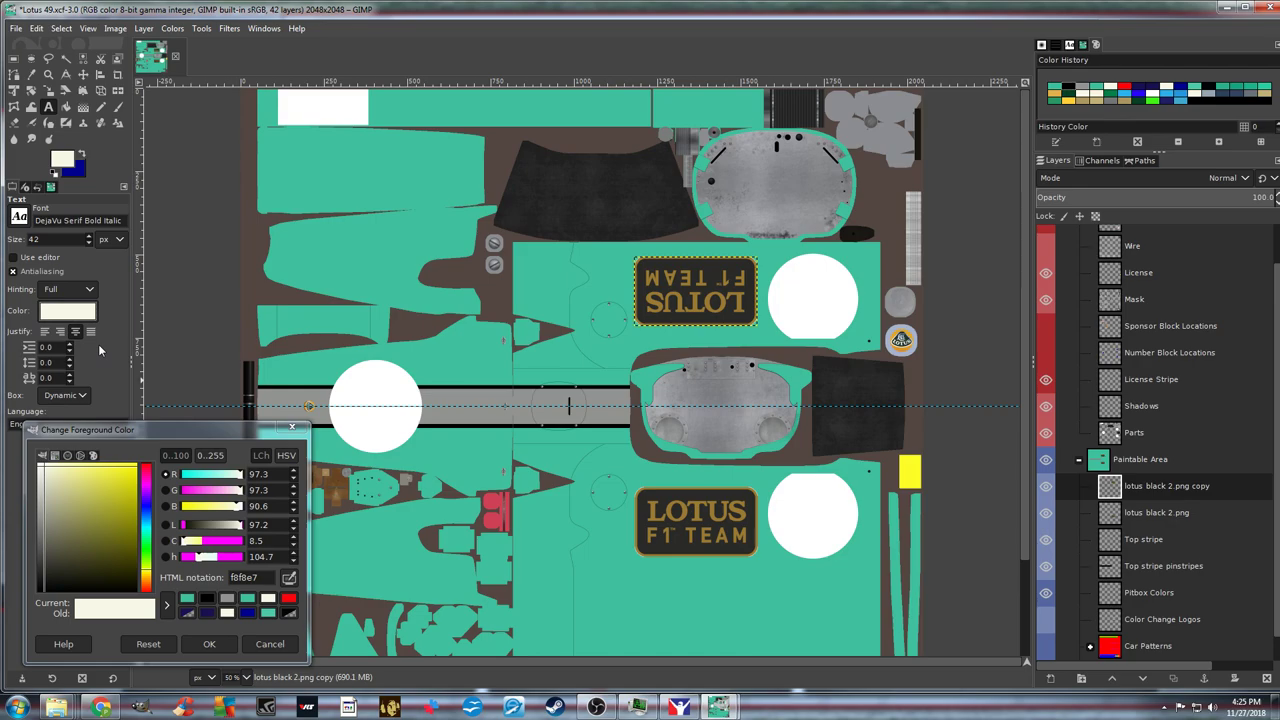
click(616, 580)
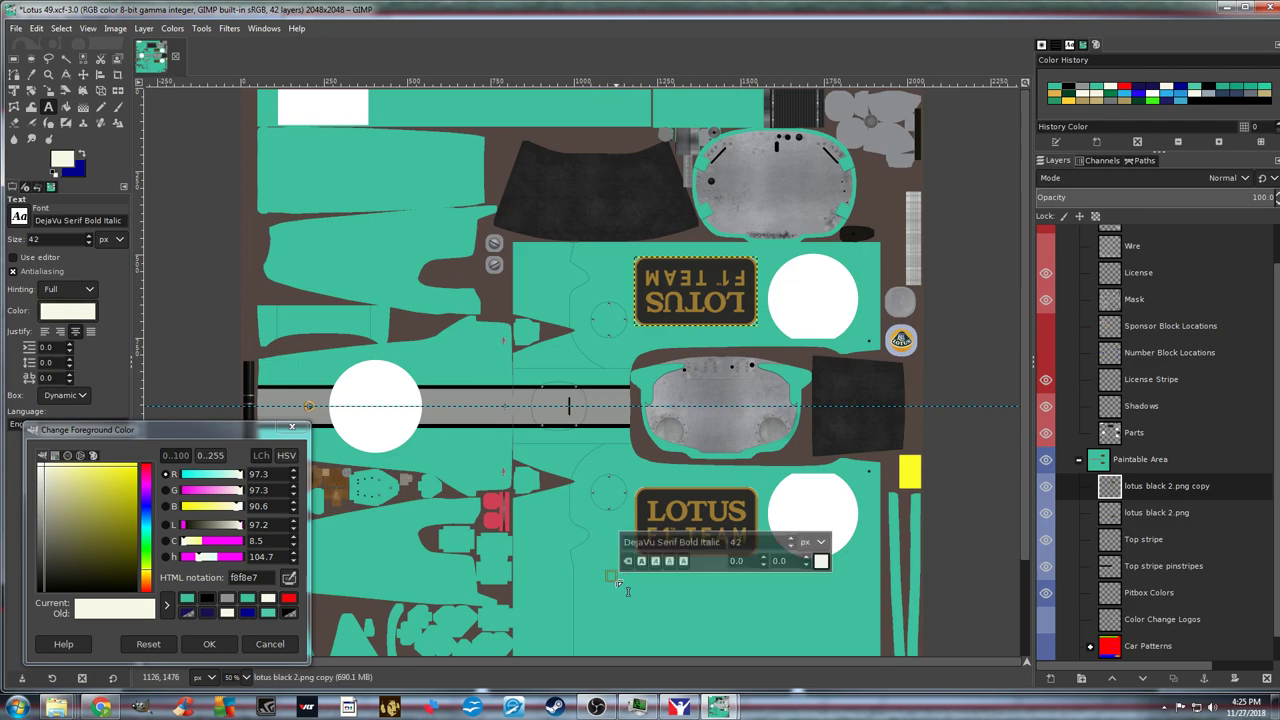
text(LOTUS)
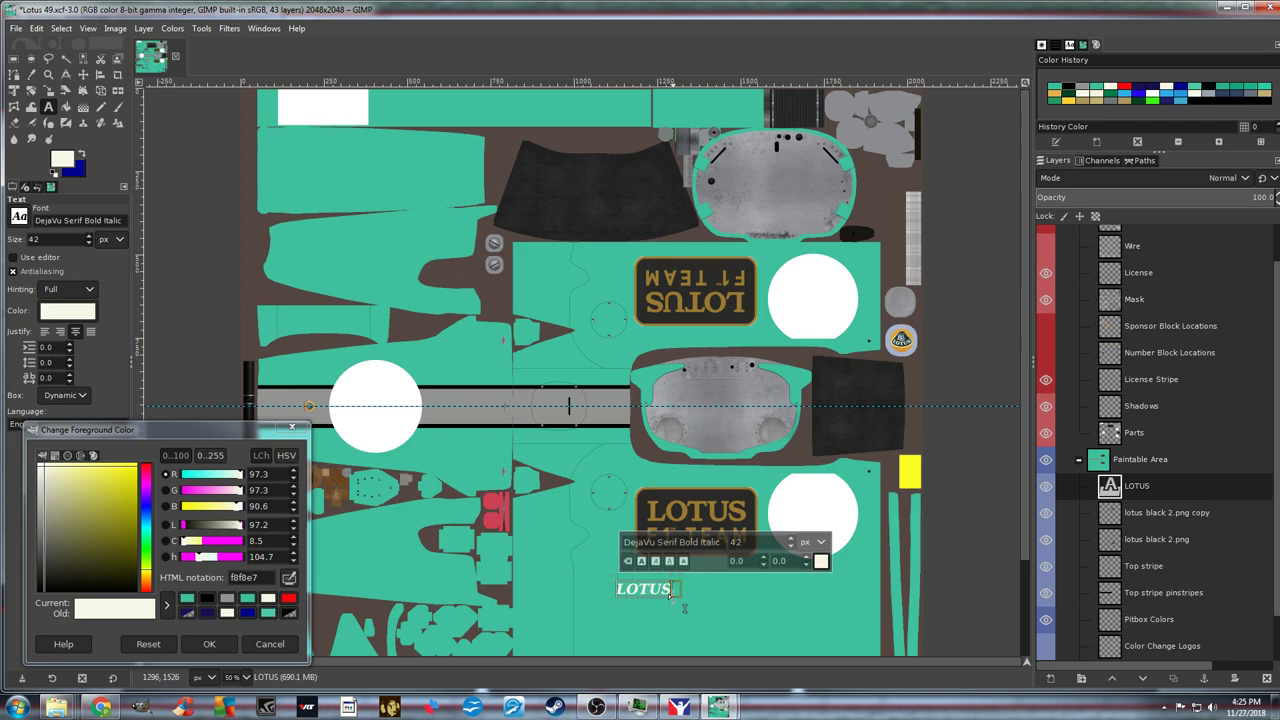
Enlarge the LOTUS text to 87 px and move it up close beneath the lower Lotus F1 Team logo
key(ctrl+a)
scroll(792, 543, up, 20)
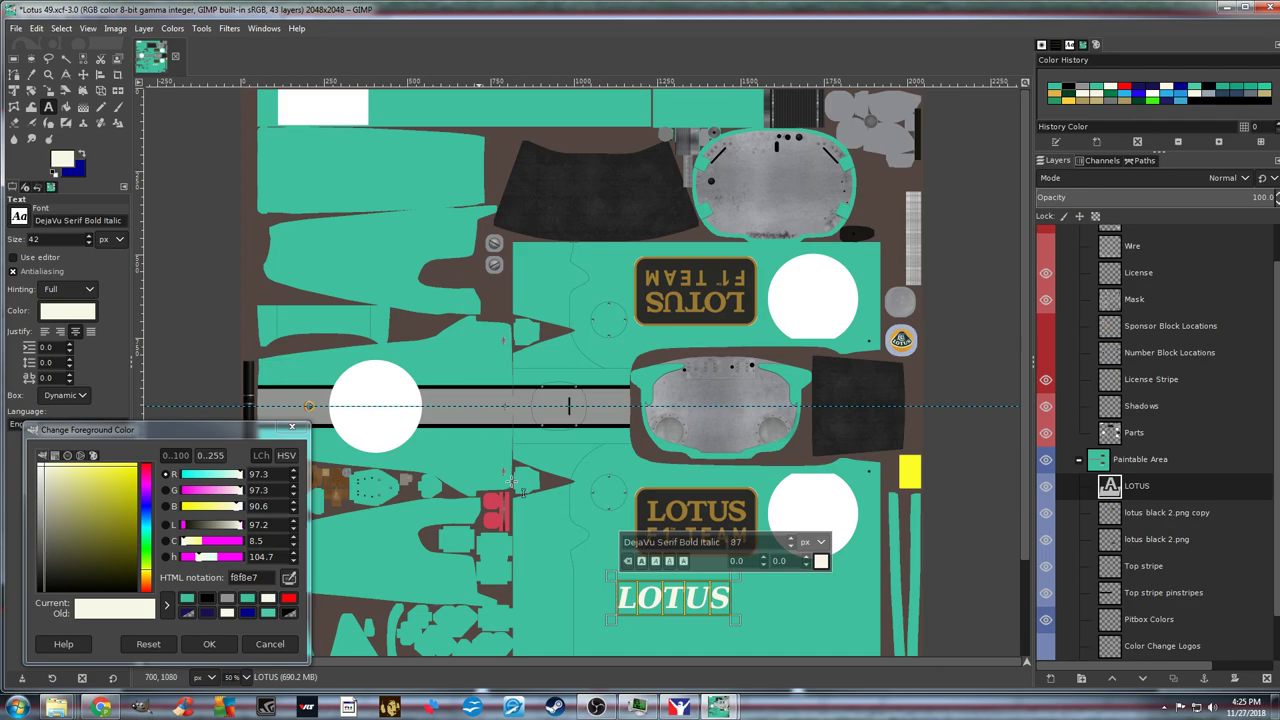
click(84, 74)
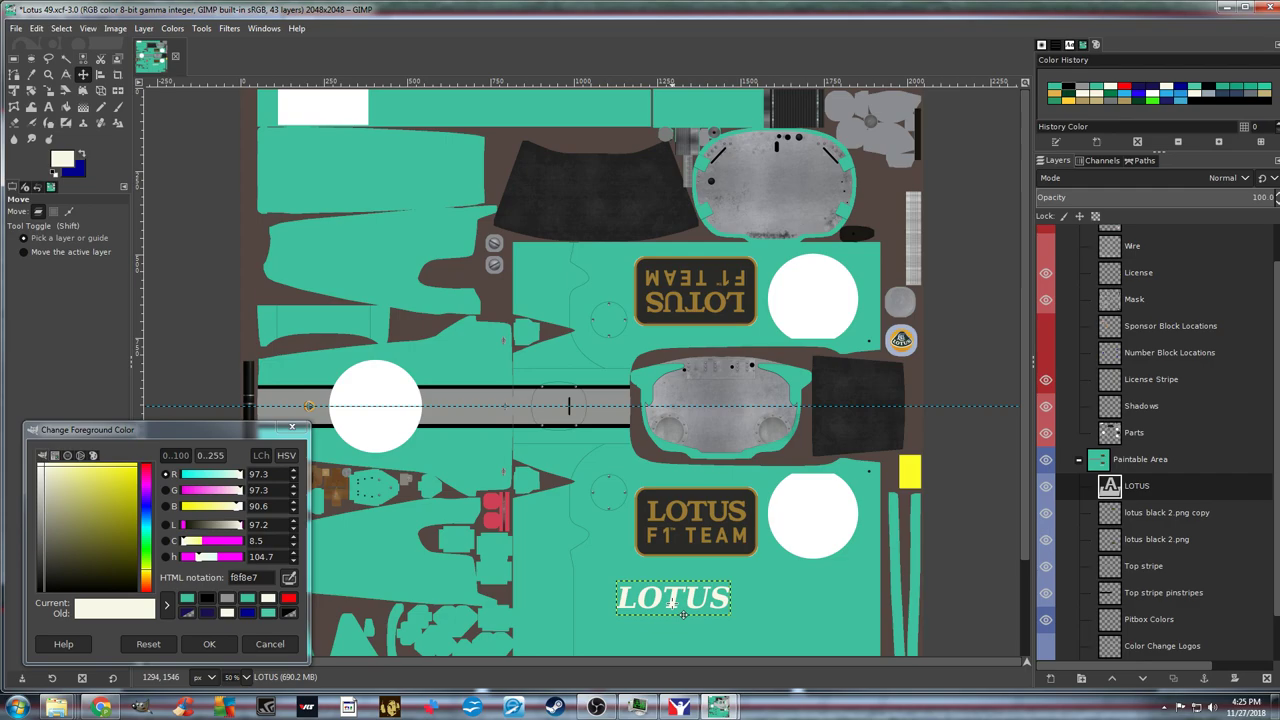
mouse_move(683, 614)
mouse_down()
mouse_move(686, 587)
mouse_move(690, 597)
mouse_up()
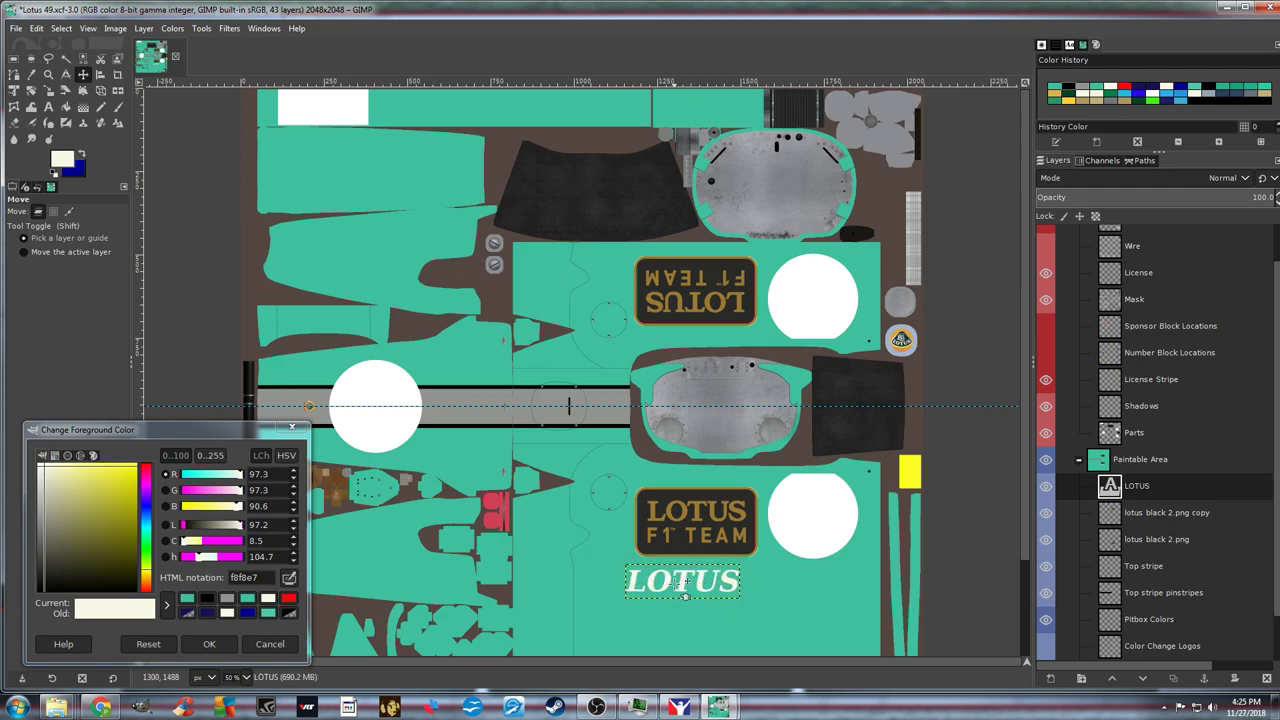
drag(683, 585, 978, 617)
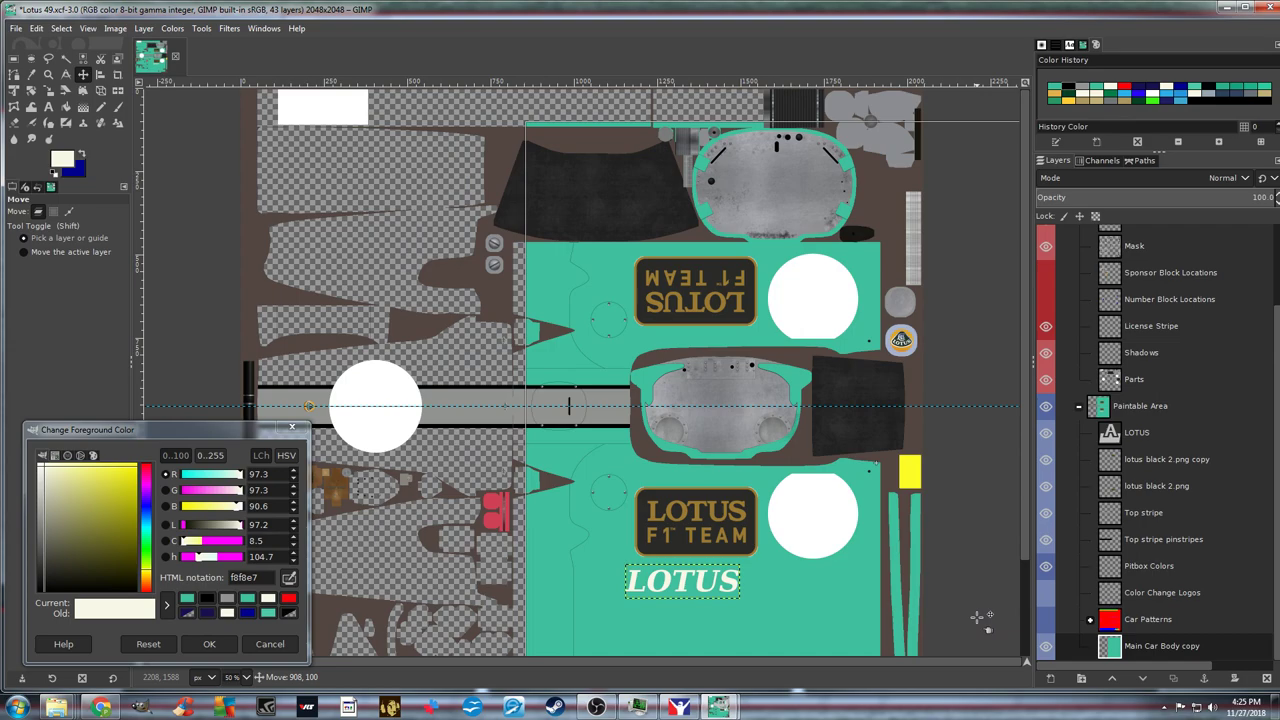
drag(978, 617, 976, 616)
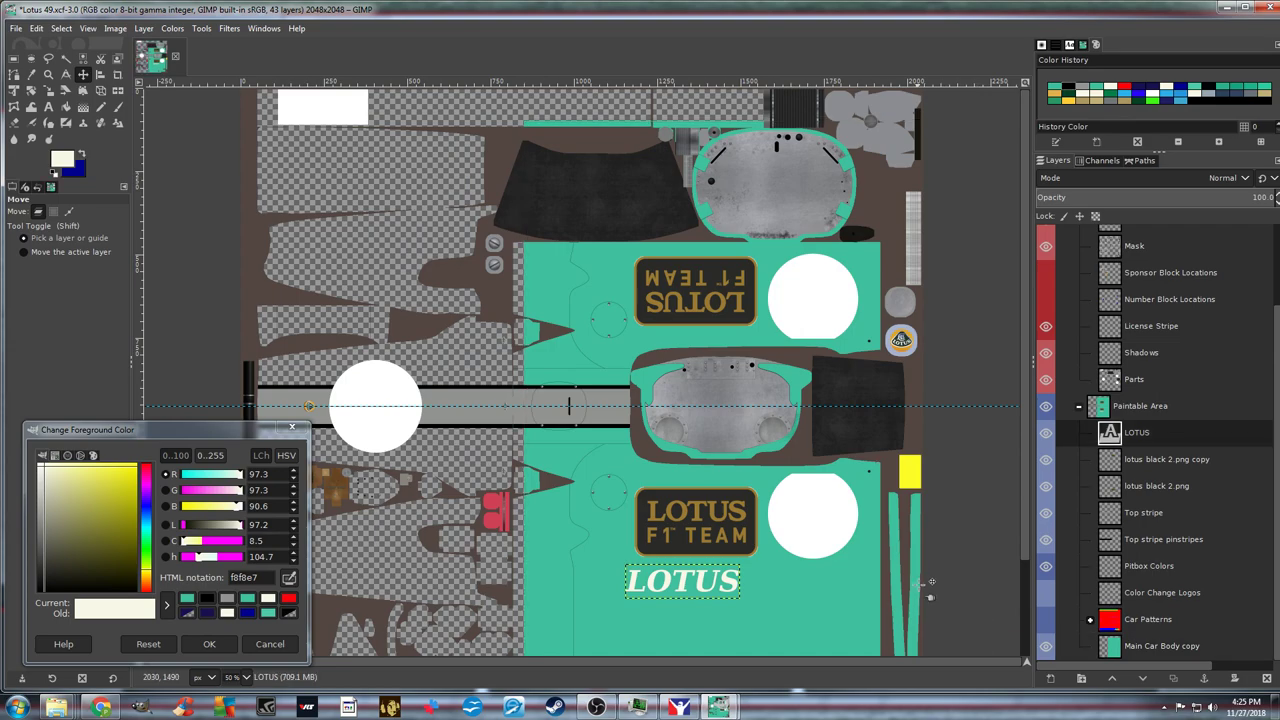
click(37, 28)
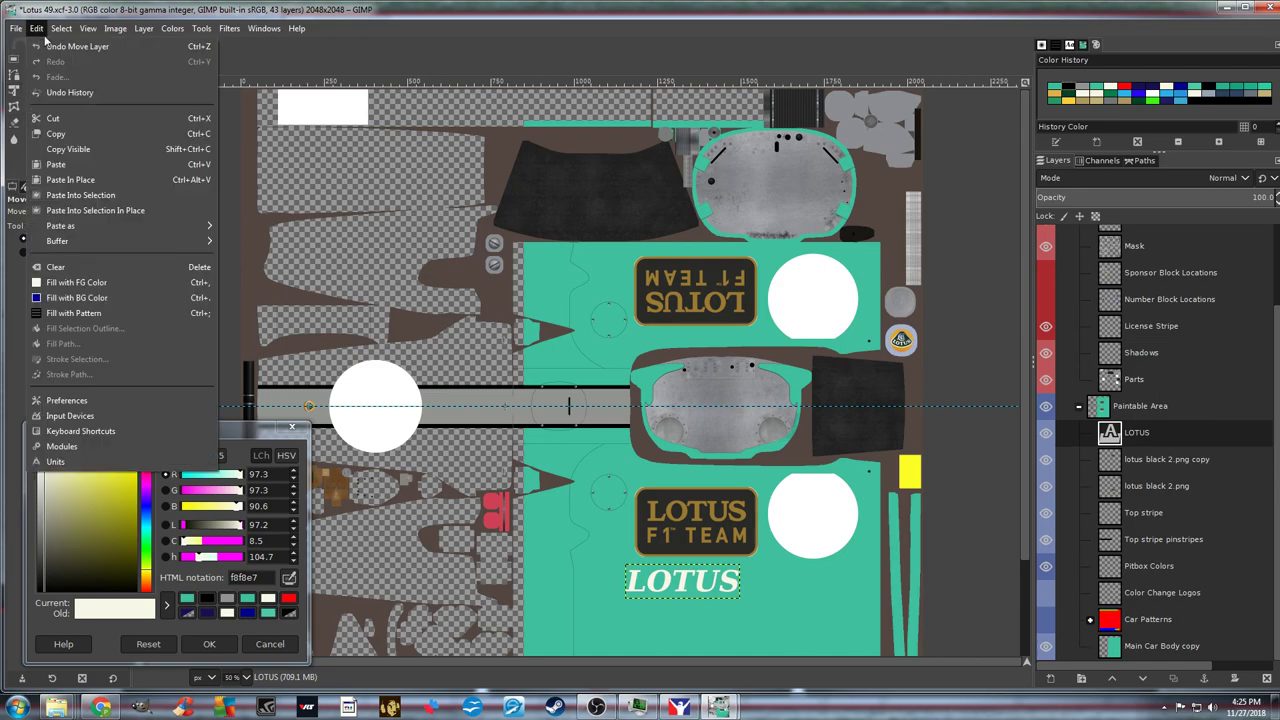
click(52, 47)
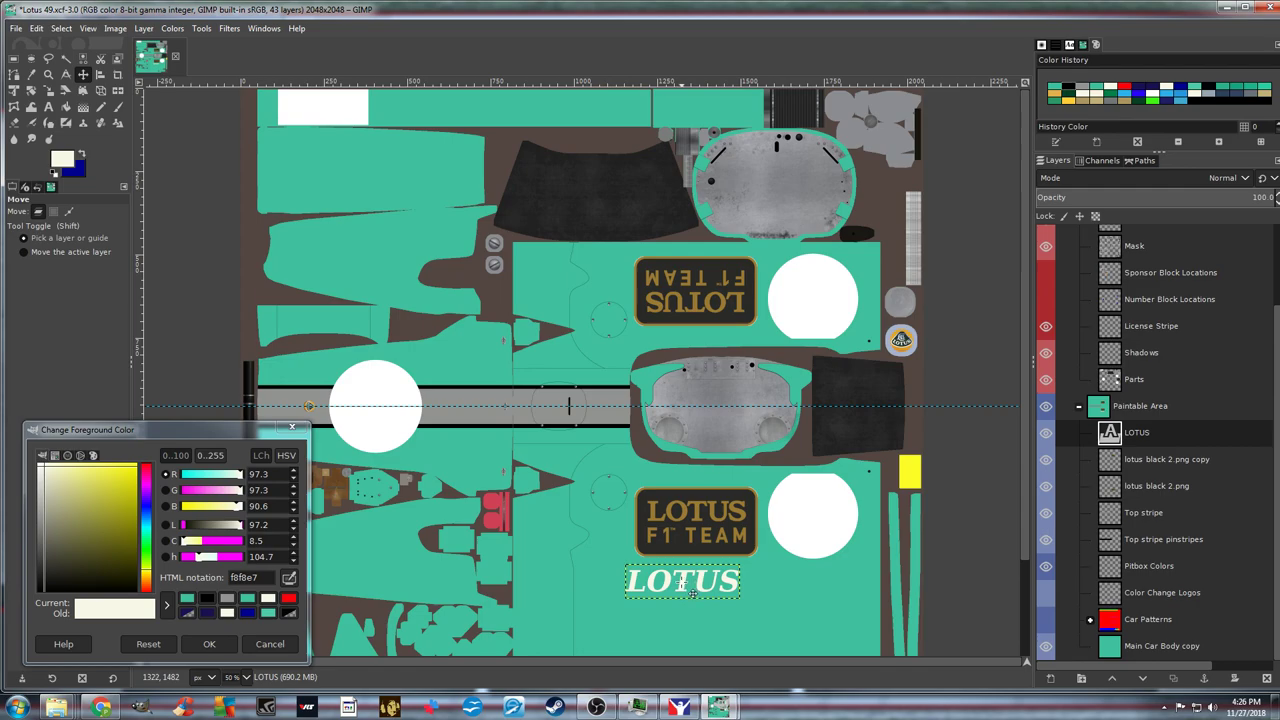
Move the LOTUS text onto the tapered green panel at the template's lower left and close the foreground colour dialog
drag(692, 593, 705, 588)
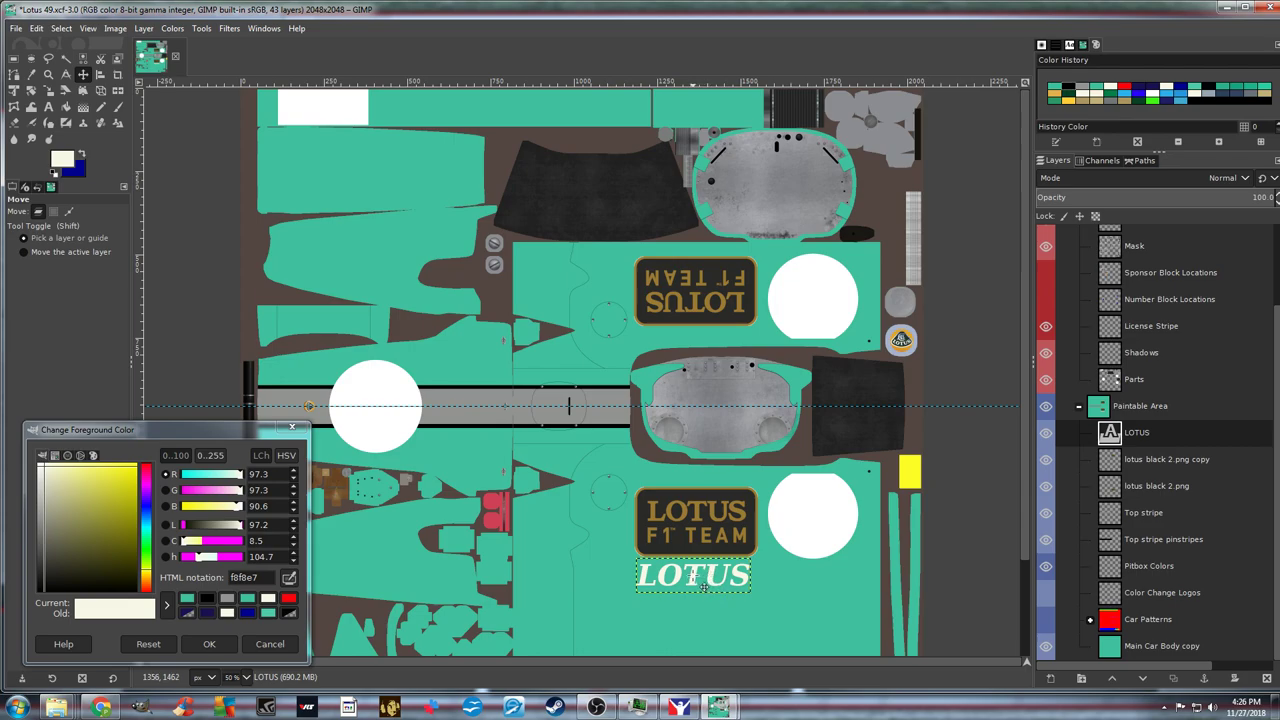
drag(706, 588, 371, 565)
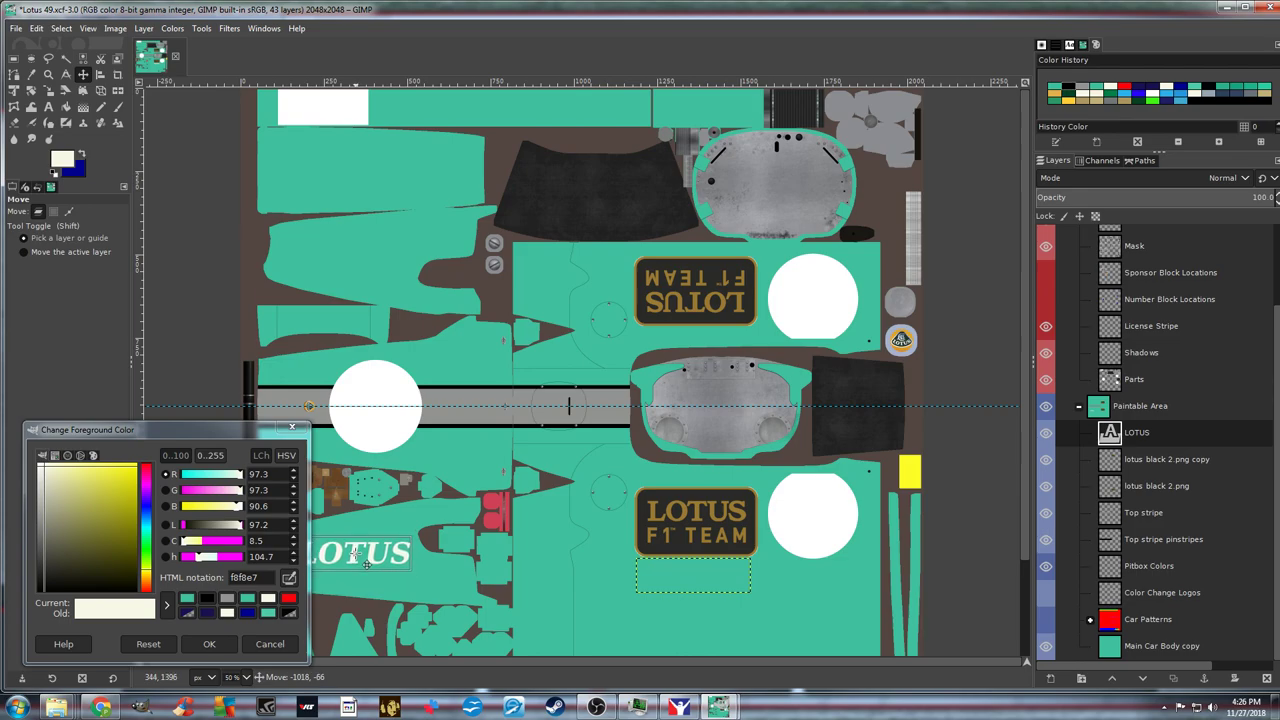
drag(366, 563, 372, 566)
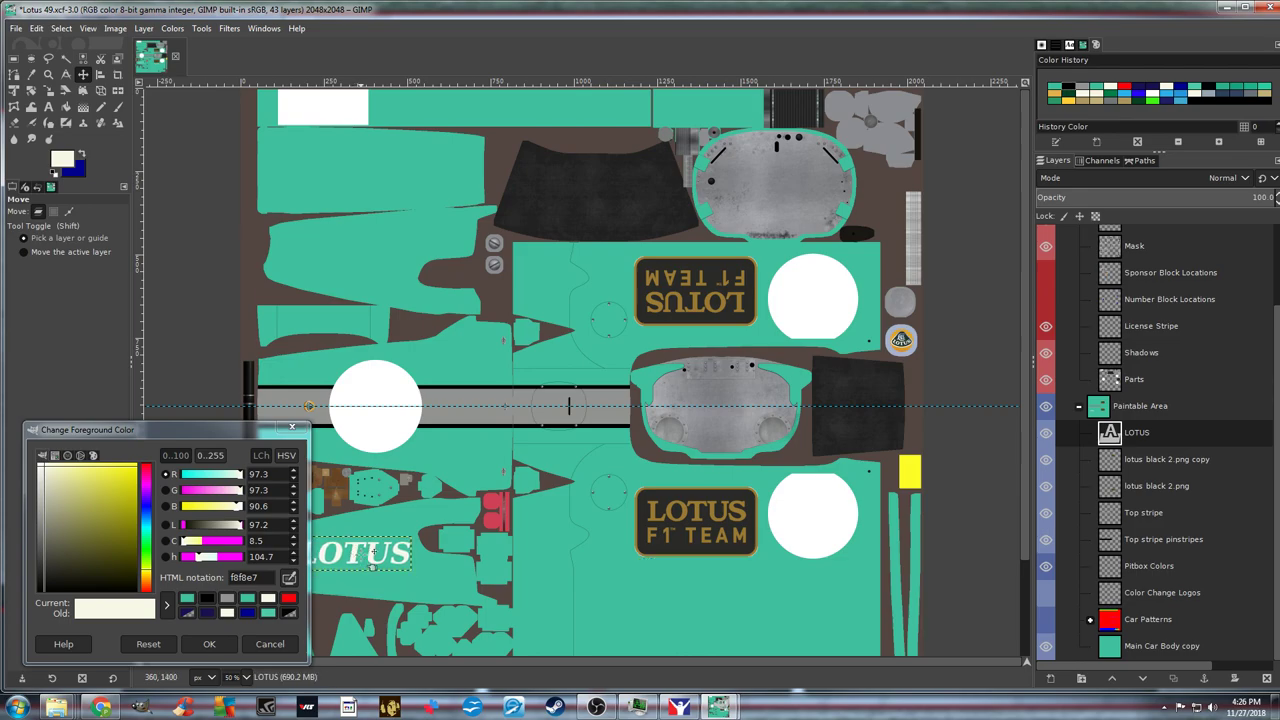
click(291, 428)
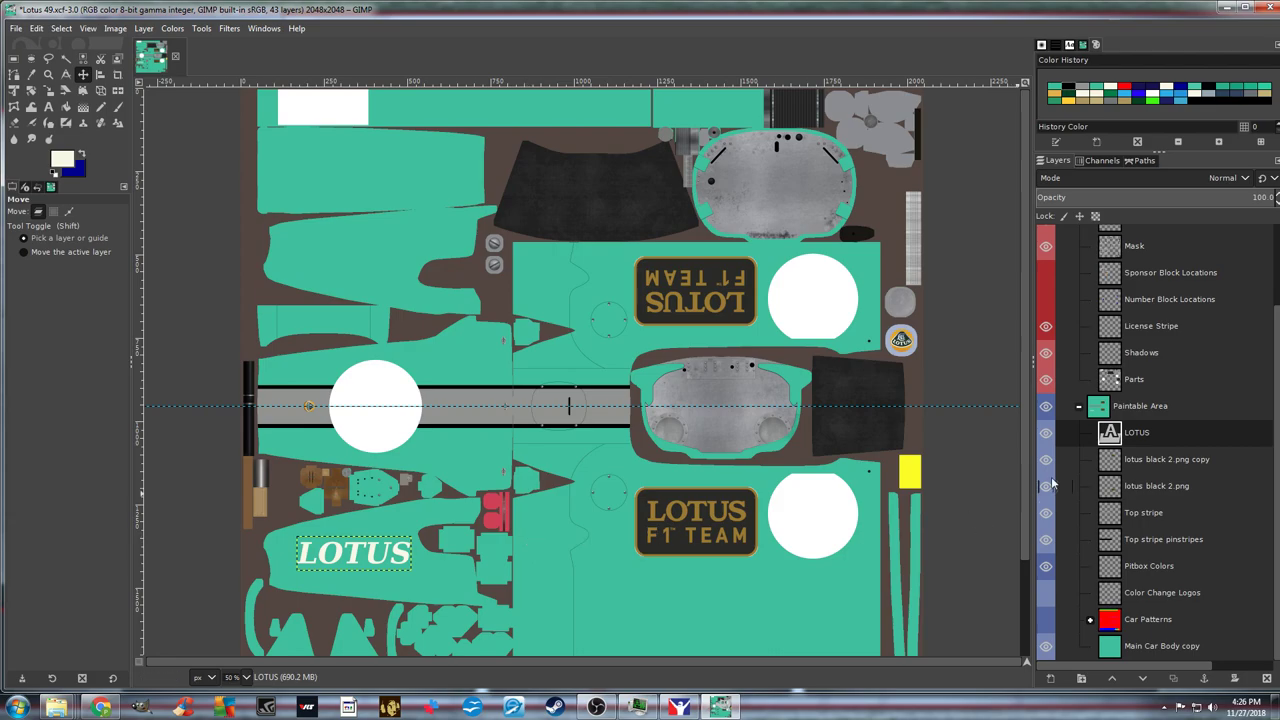
Duplicate the LOTUS text layer and move the copy straight up onto the matching tapered panel in the template's upper half
right_click(1137, 436)
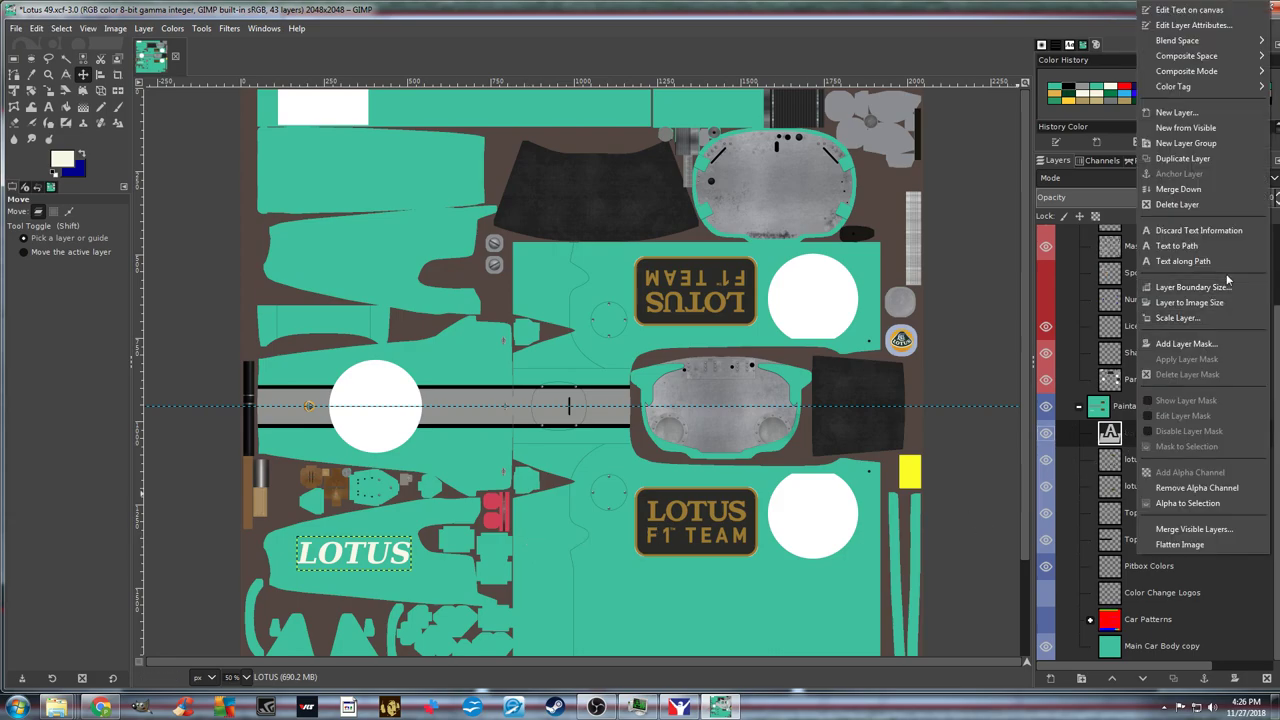
click(1201, 160)
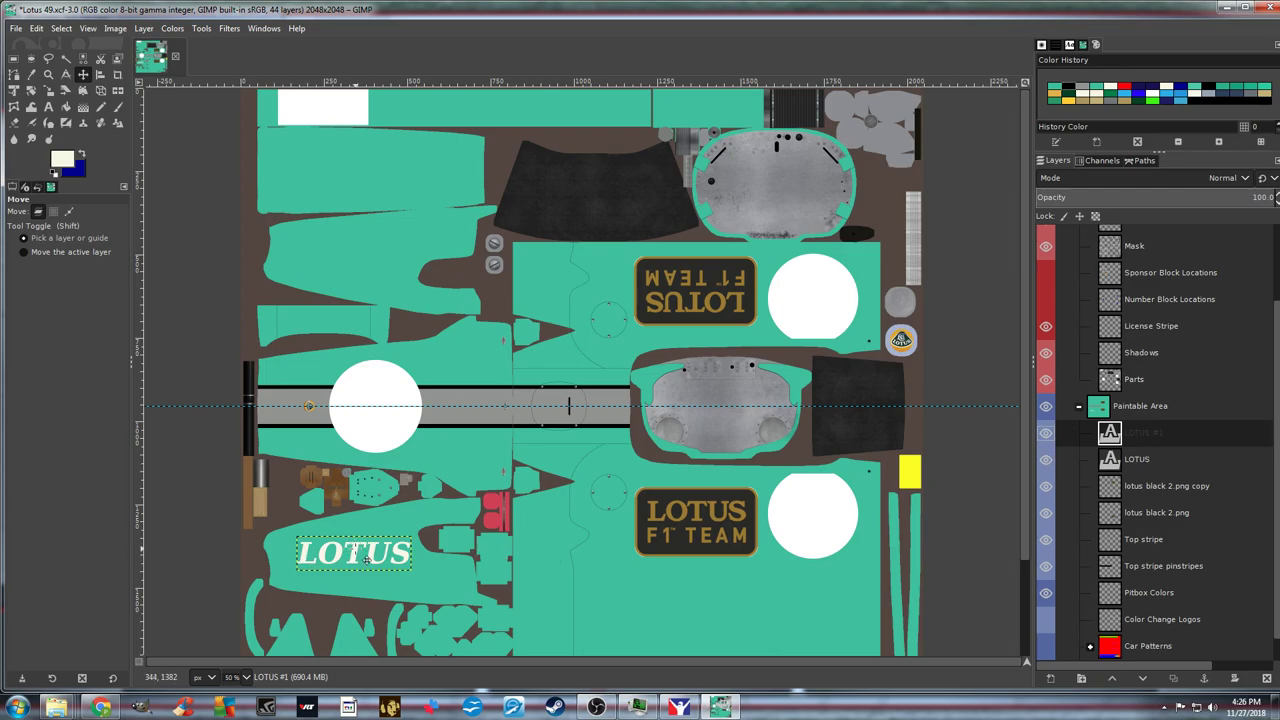
drag(364, 558, 363, 259)
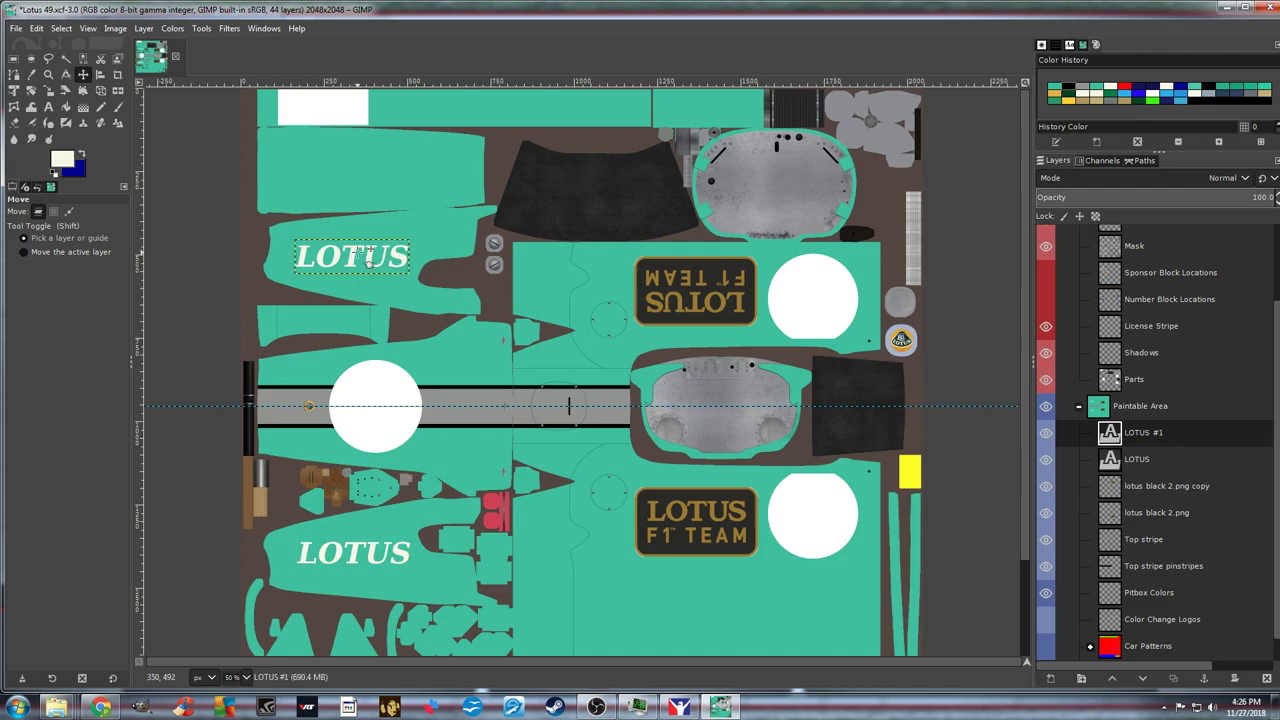
Flip the copied LOTUS text layer horizontally and vertically
click(144, 28)
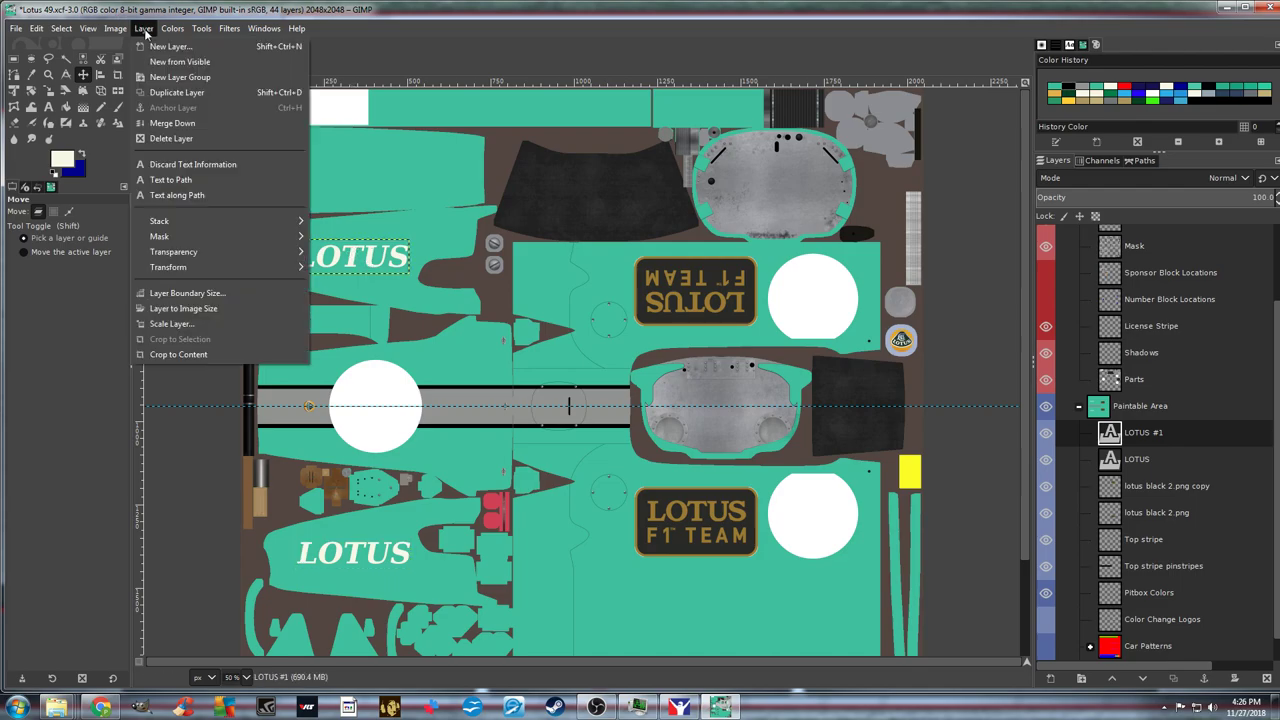
mouse_move(286, 272)
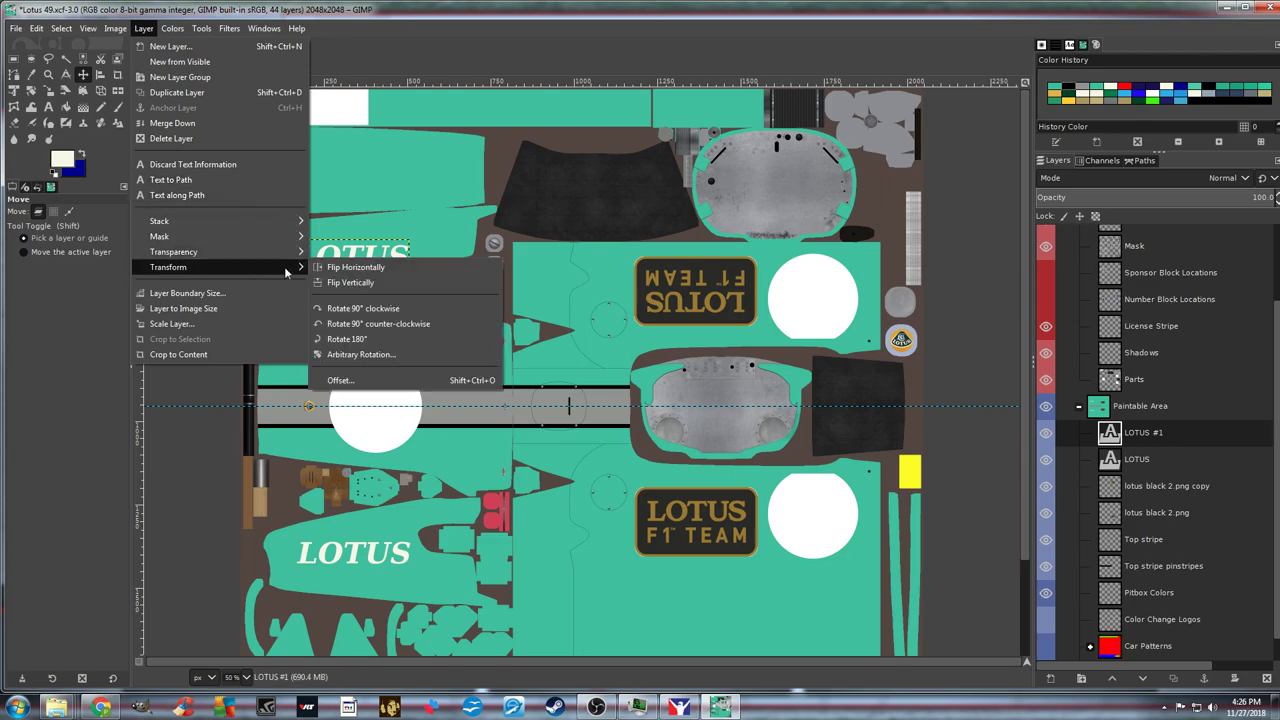
click(340, 270)
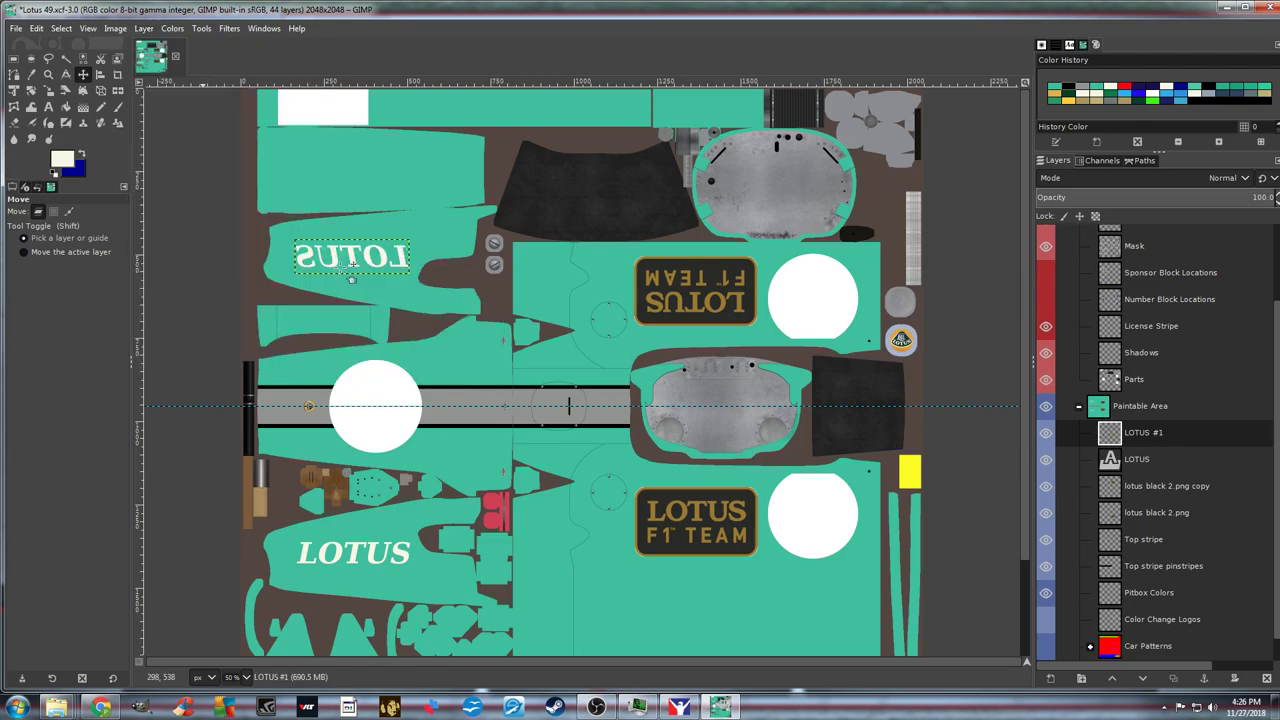
click(146, 30)
mouse_move(251, 217)
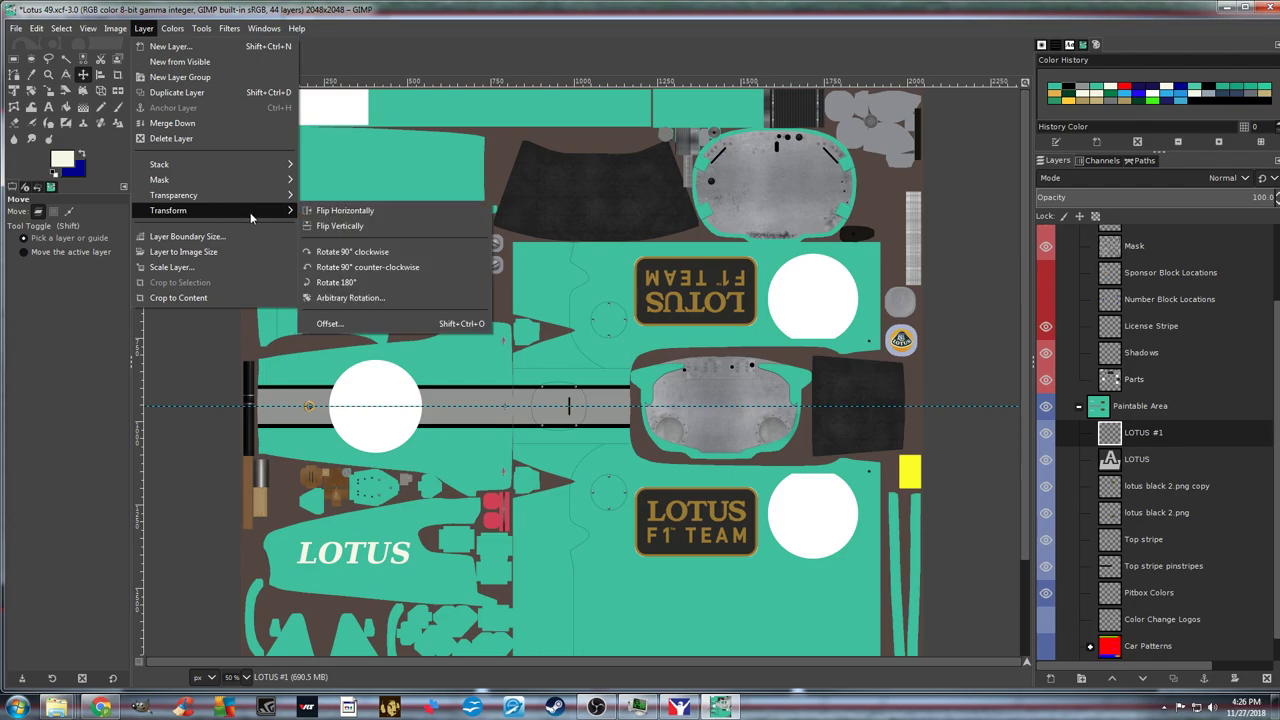
click(335, 227)
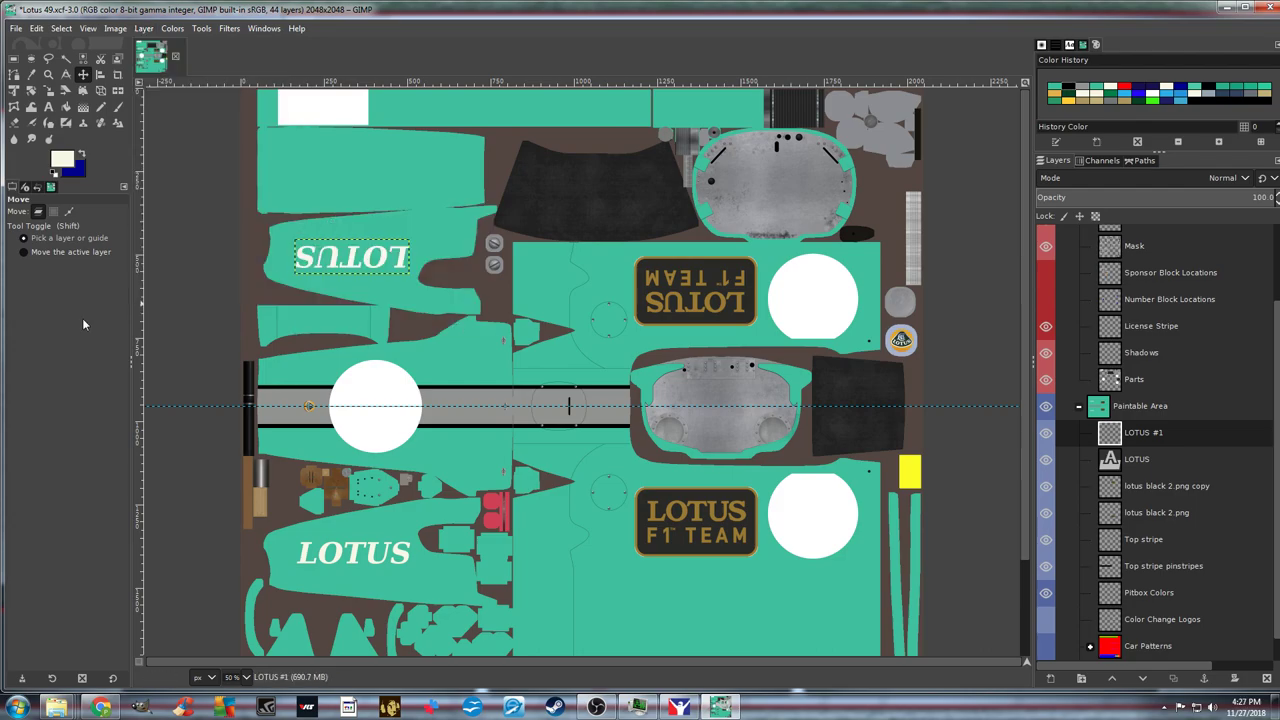
Export the template over the existing car TGA and copy that file into the lotus49 paint folder, replacing the older version
click(16, 28)
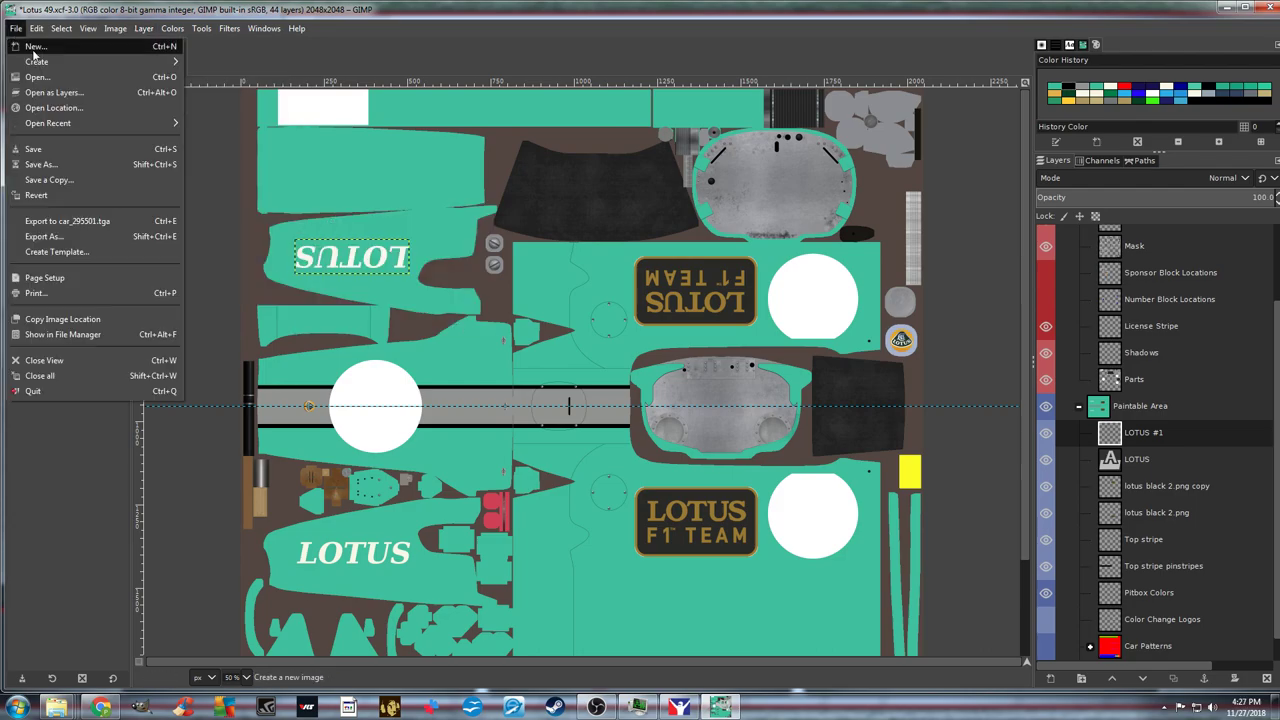
click(85, 222)
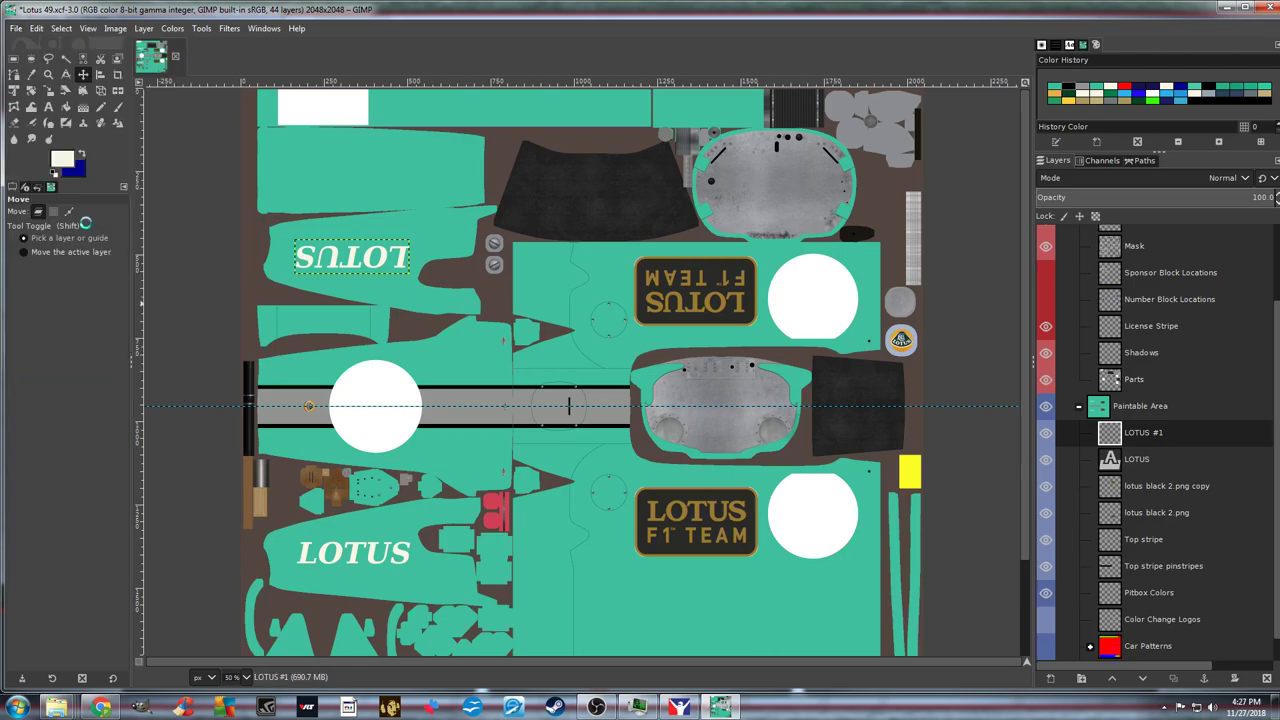
click(57, 707)
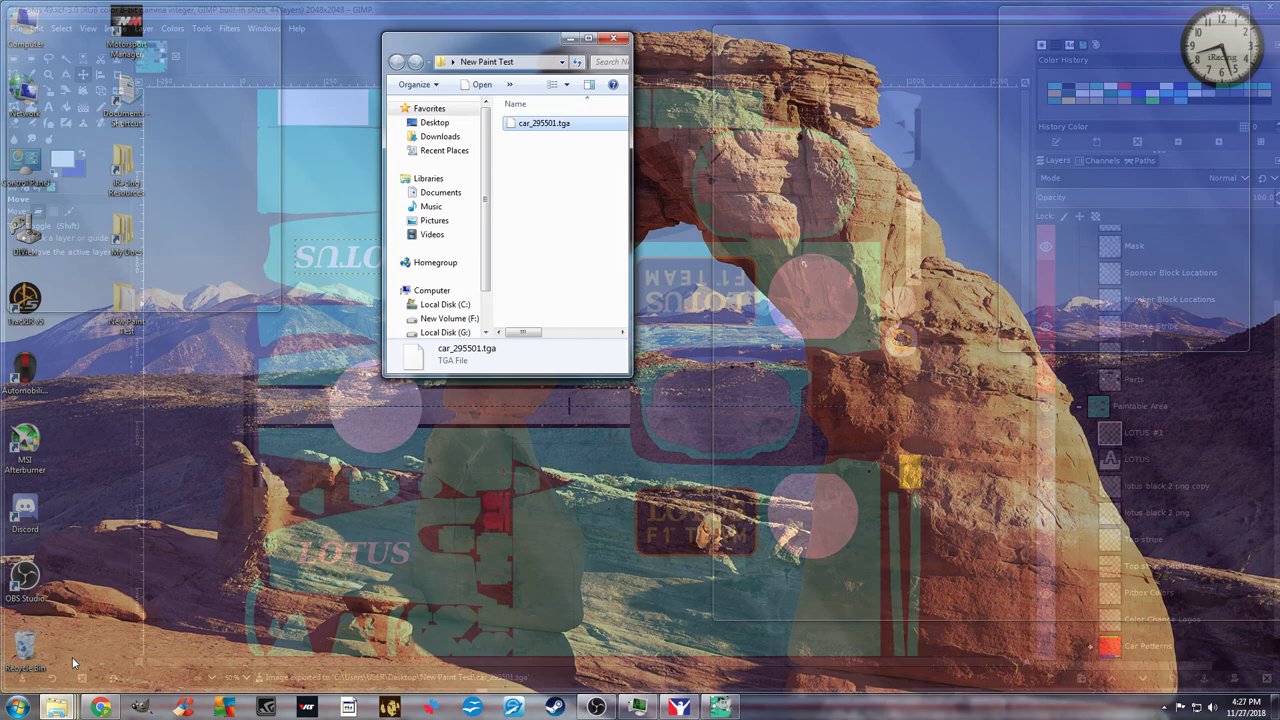
click(68, 657)
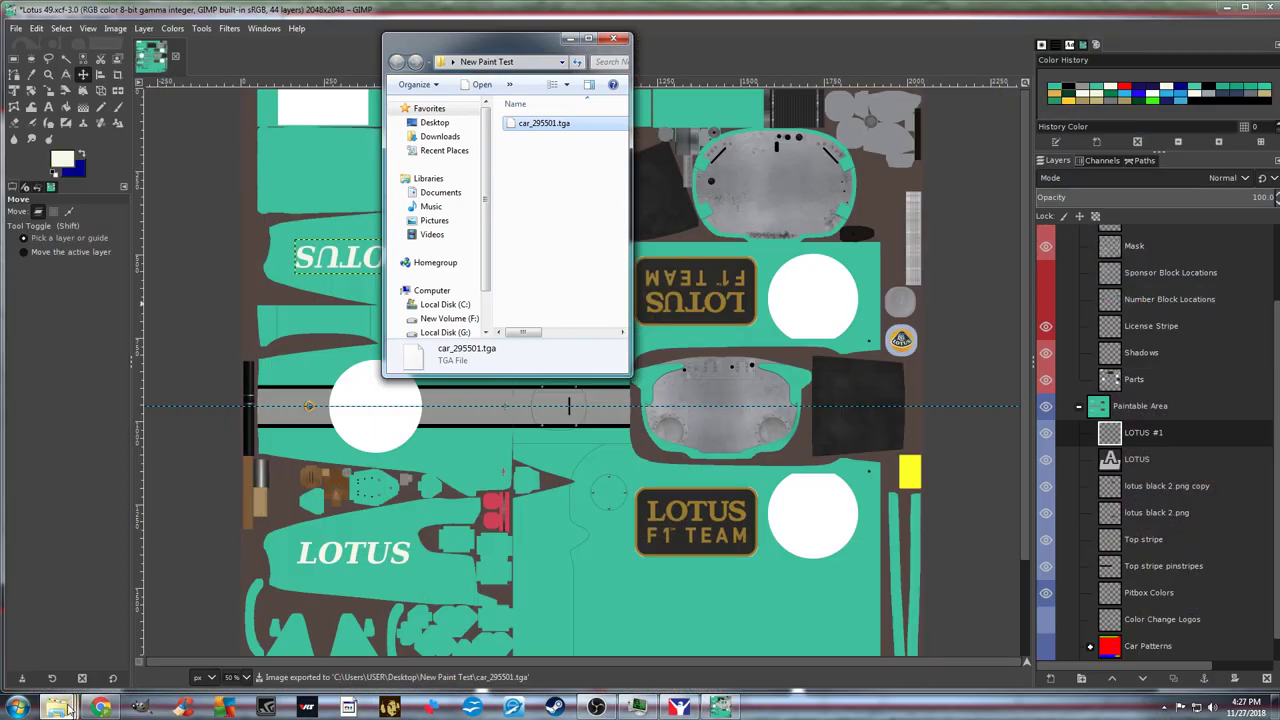
mouse_move(57, 707)
click(520, 638)
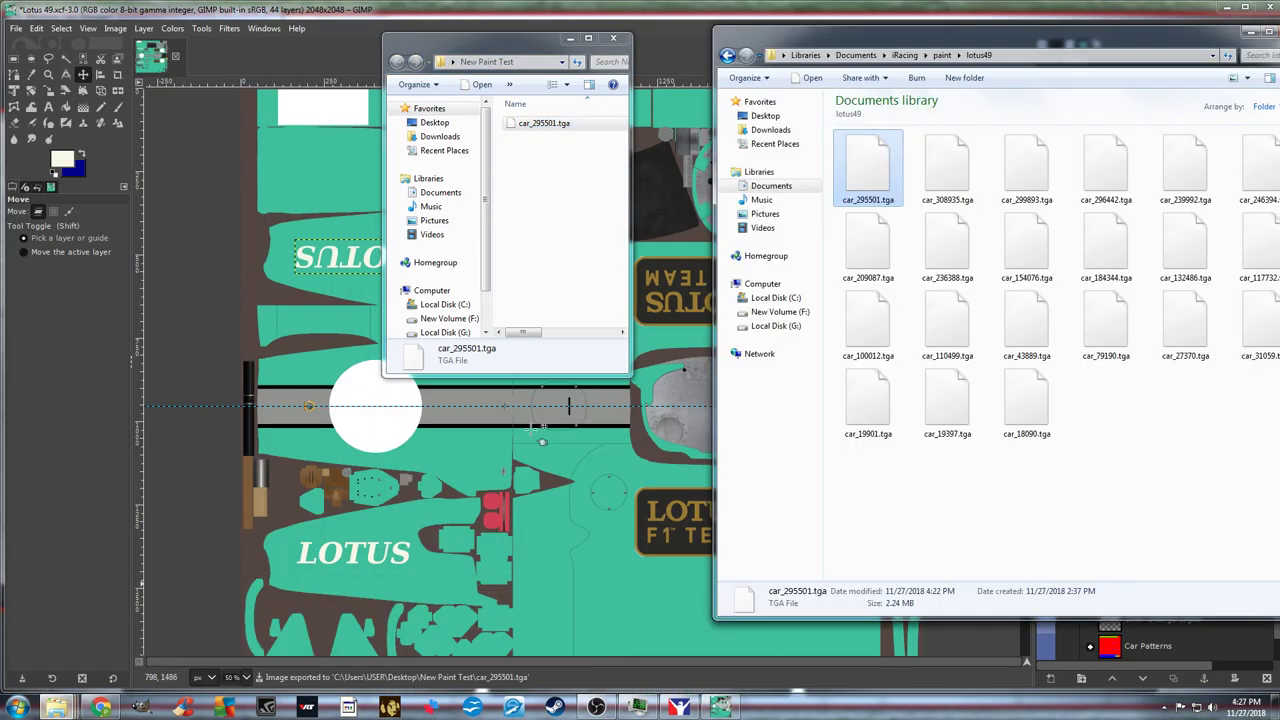
drag(536, 127, 966, 247)
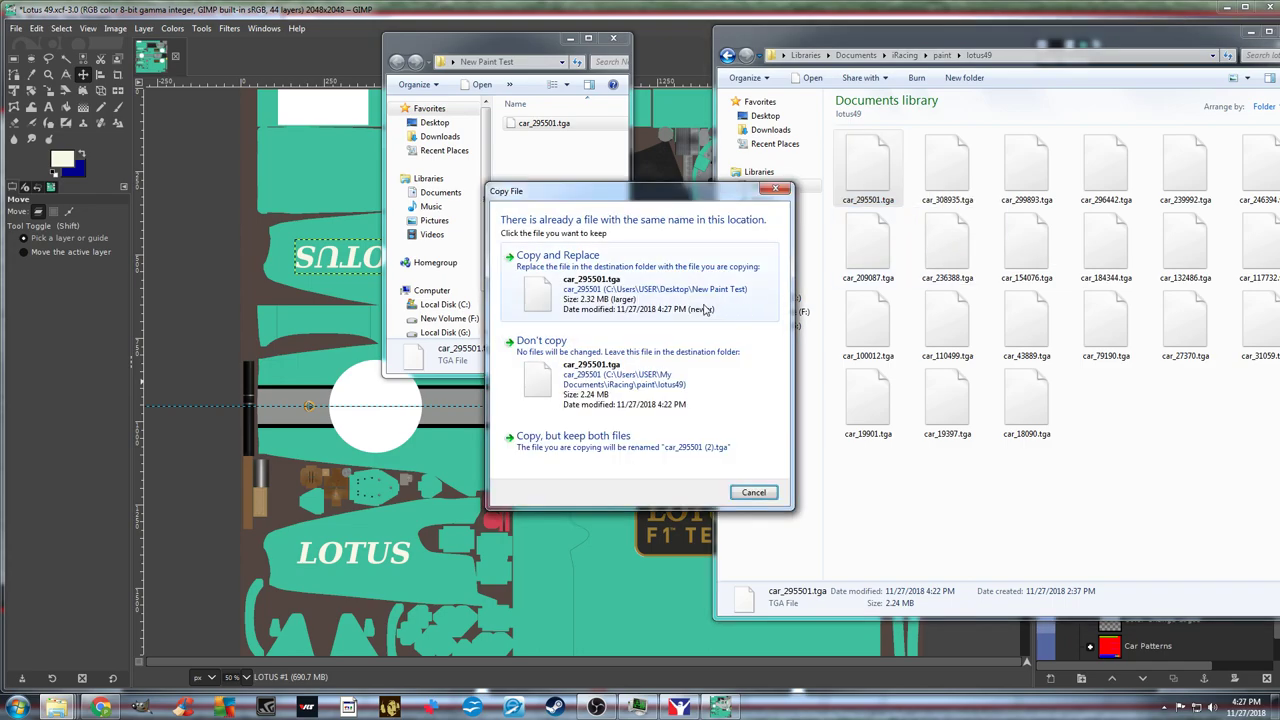
click(686, 296)
Switch to the iRacing simulator, reload the car textures, and shift the camera offset to examine the LOTUS lettering on both sides
click(680, 708)
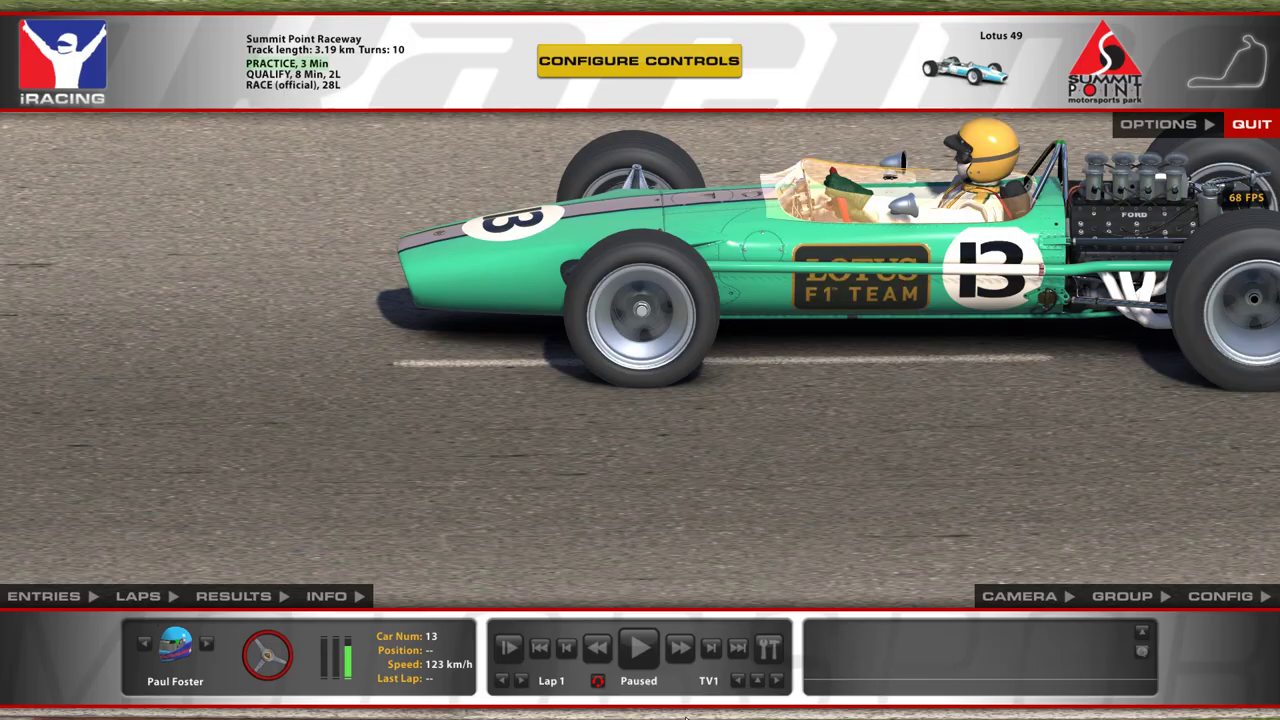
key(ctrl+r)
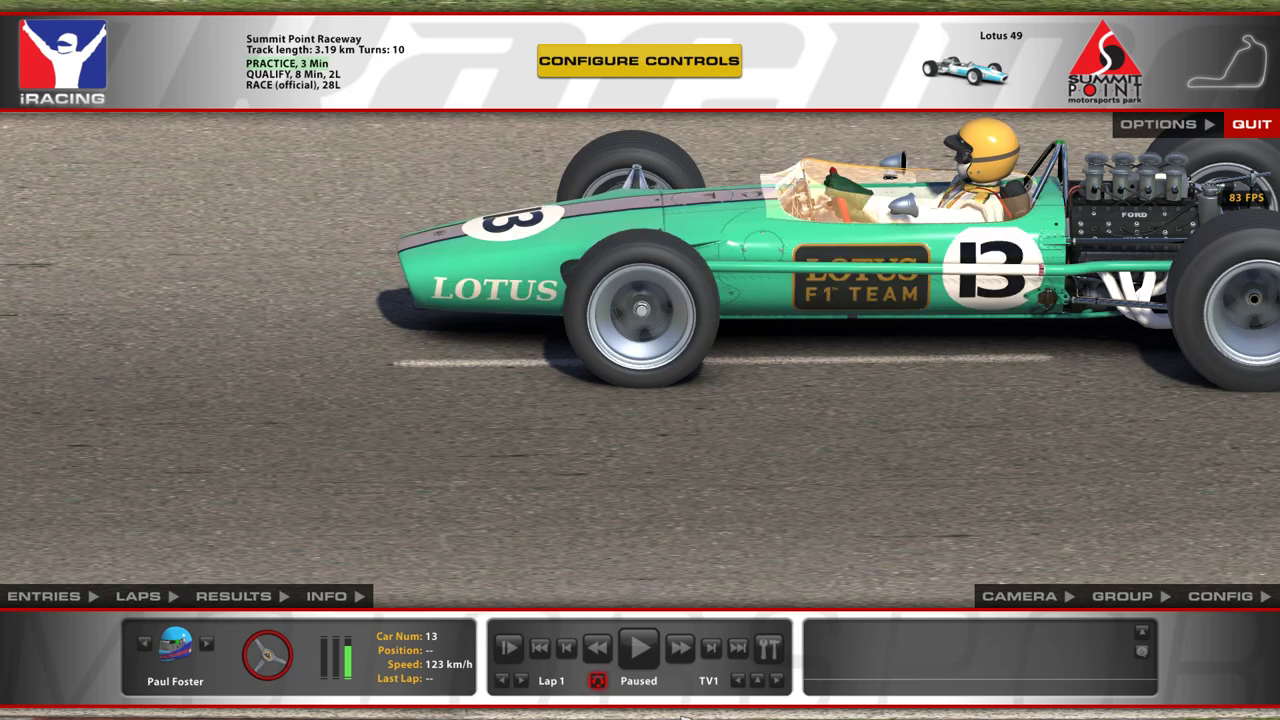
click(1019, 596)
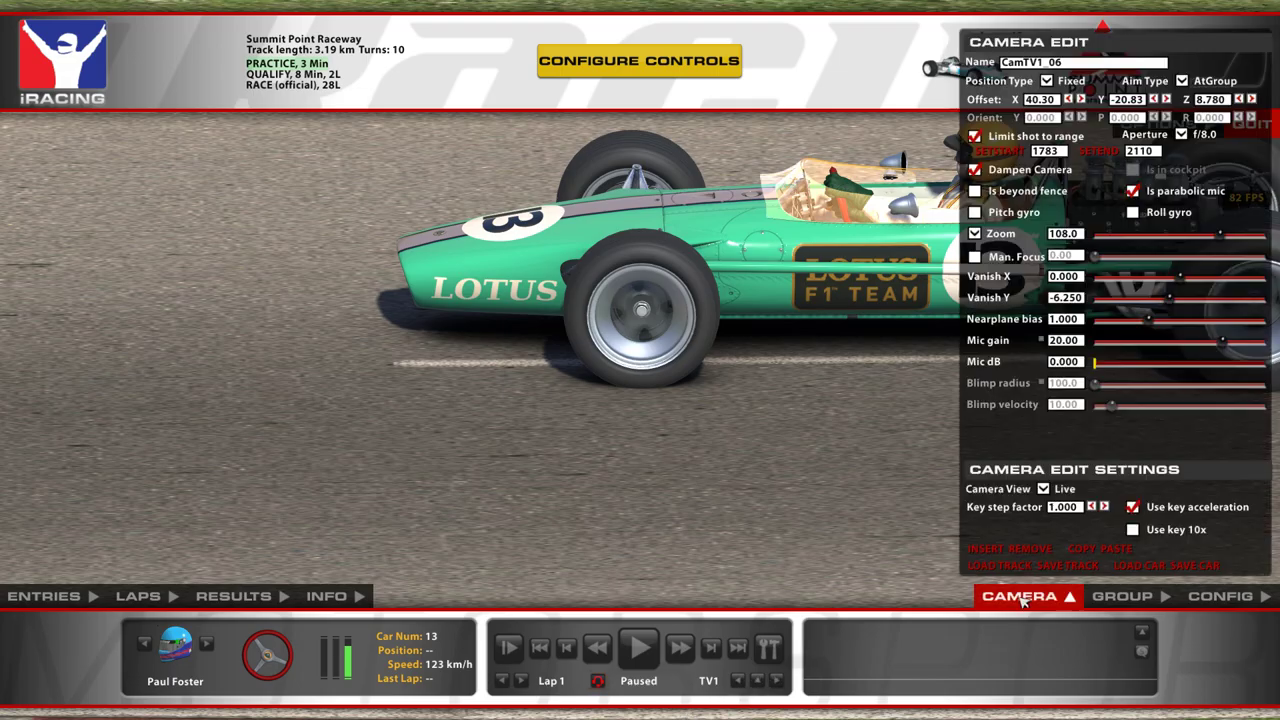
click(1155, 100)
drag(1157, 102, 1157, 102)
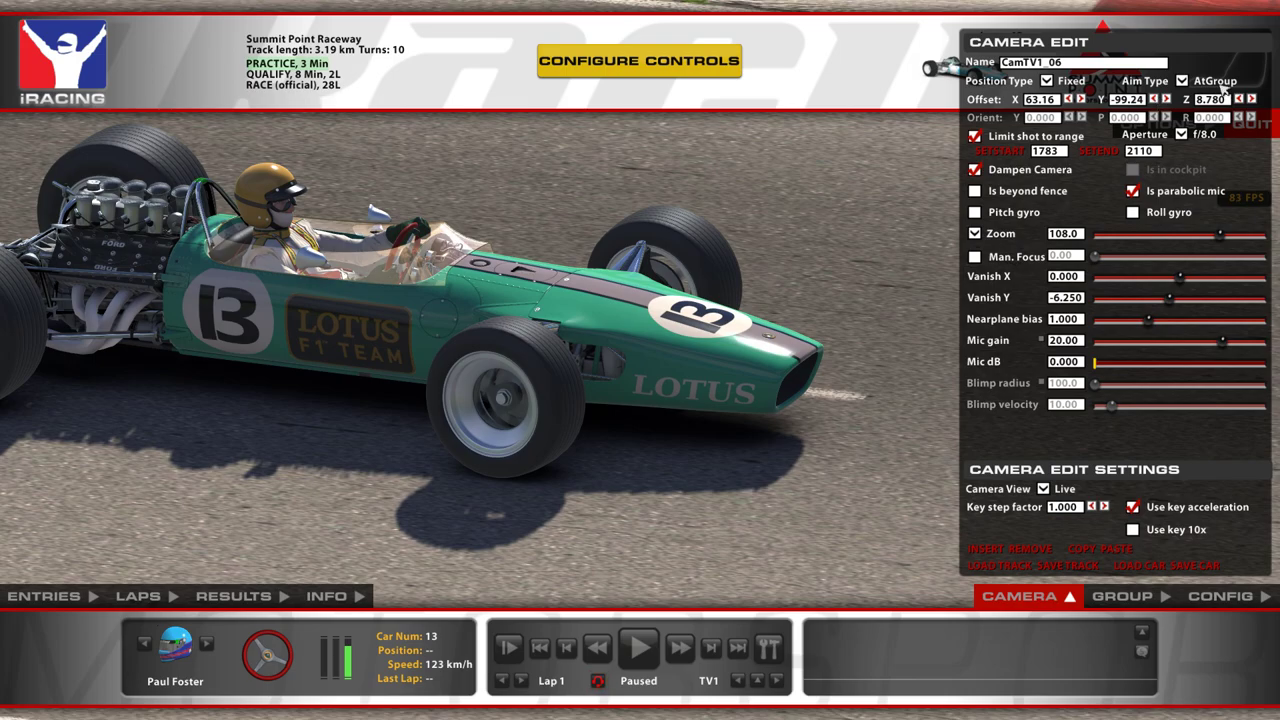
click(1167, 101)
drag(1170, 103, 1170, 103)
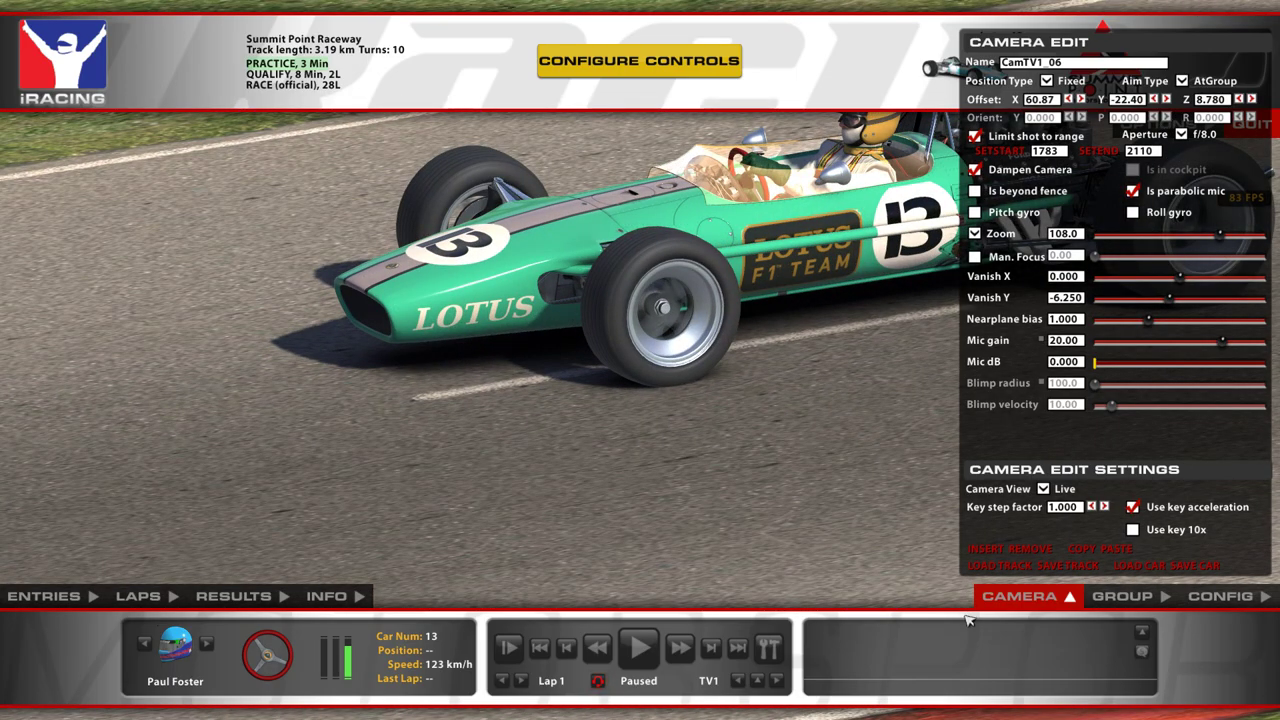
Switch back to GIMP and add a transparent 2048 x 2048 px layer named Side Pipe above the LOTUS #1 layer
mouse_move(965, 716)
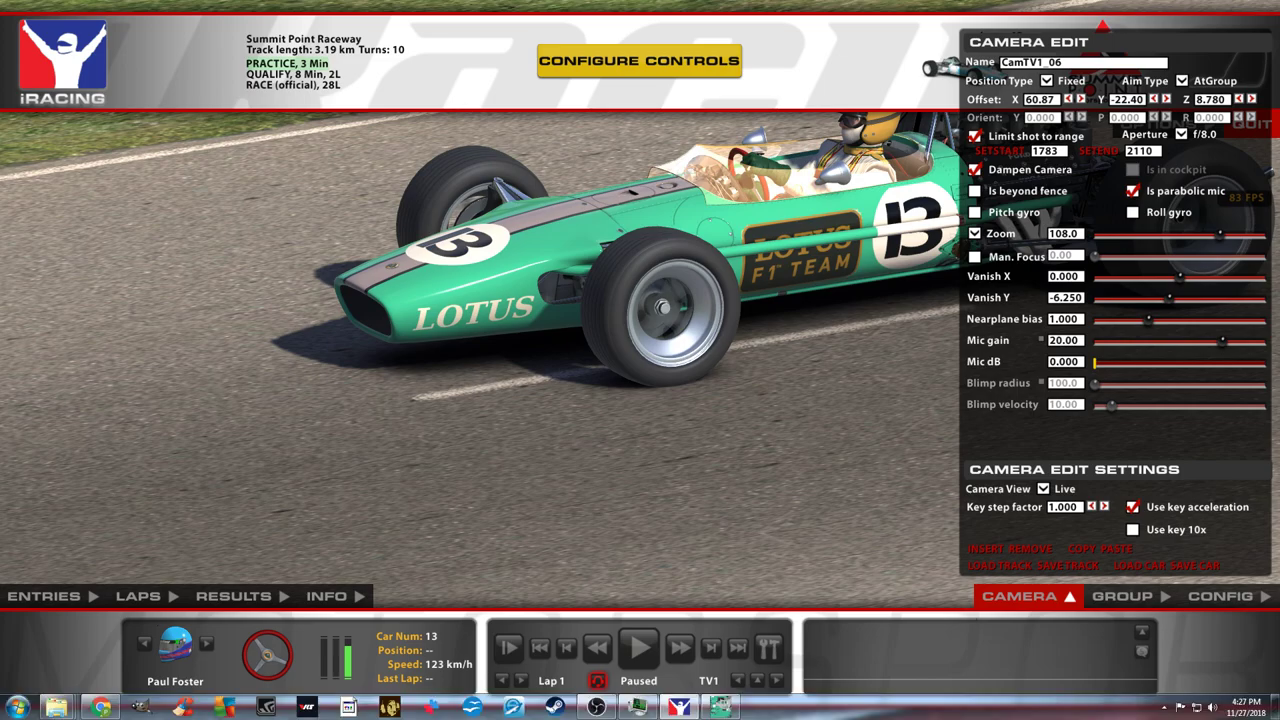
key(ctrl+shift+Escape)
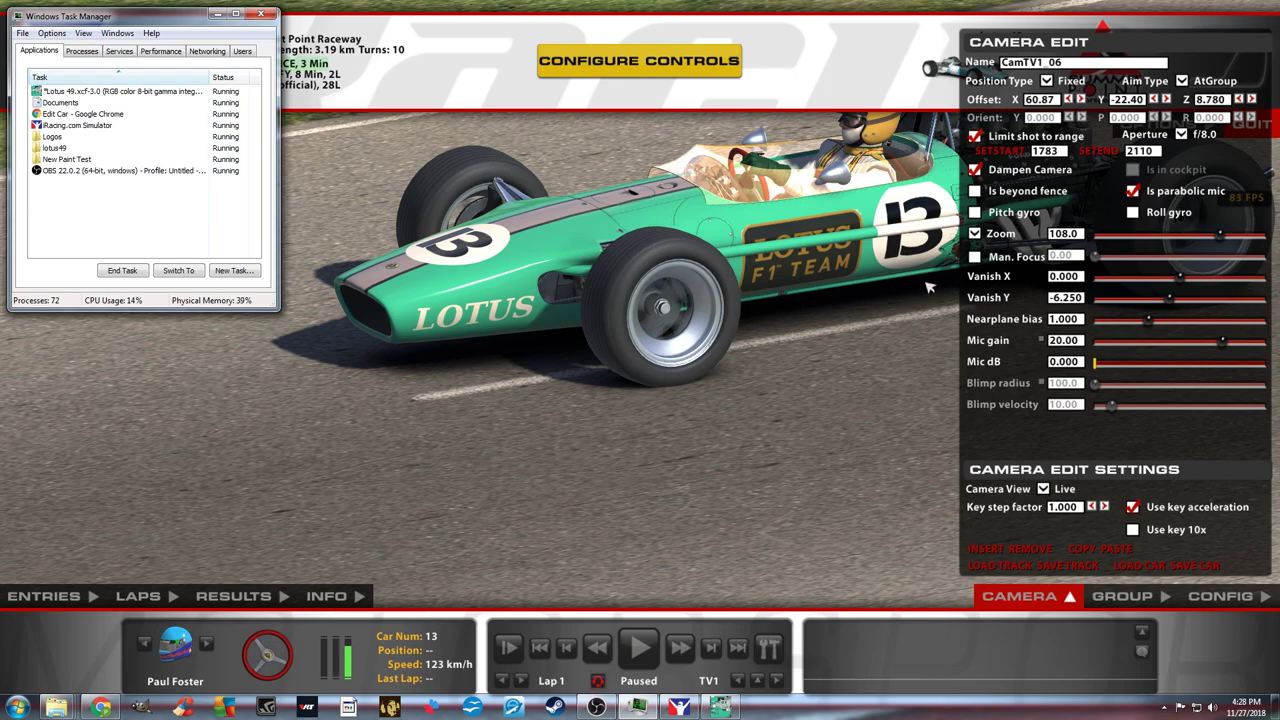
click(720, 707)
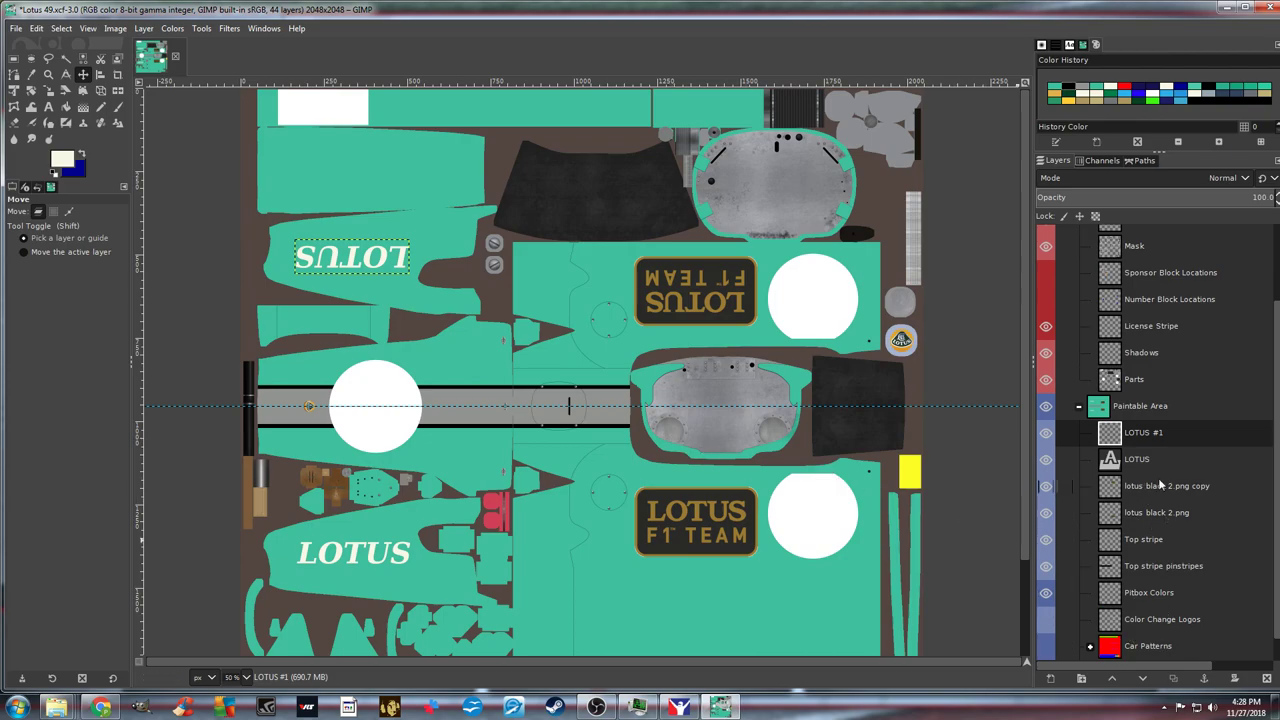
right_click(1145, 432)
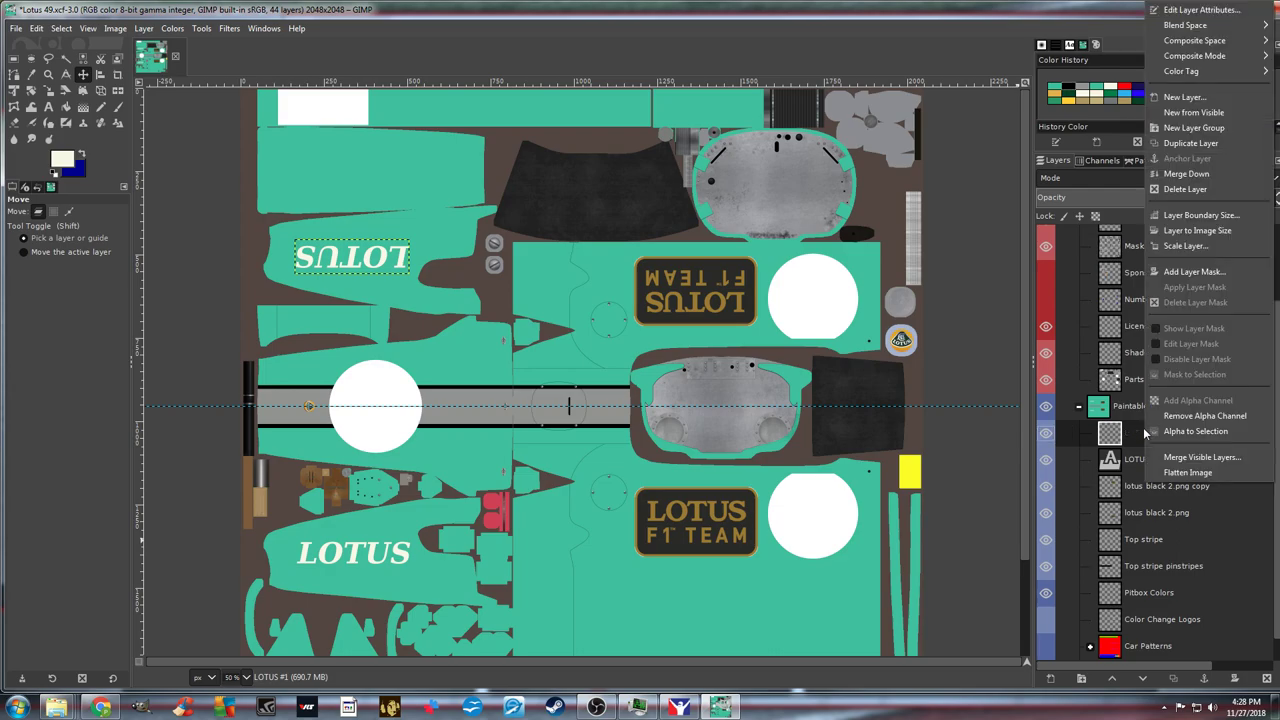
click(1202, 98)
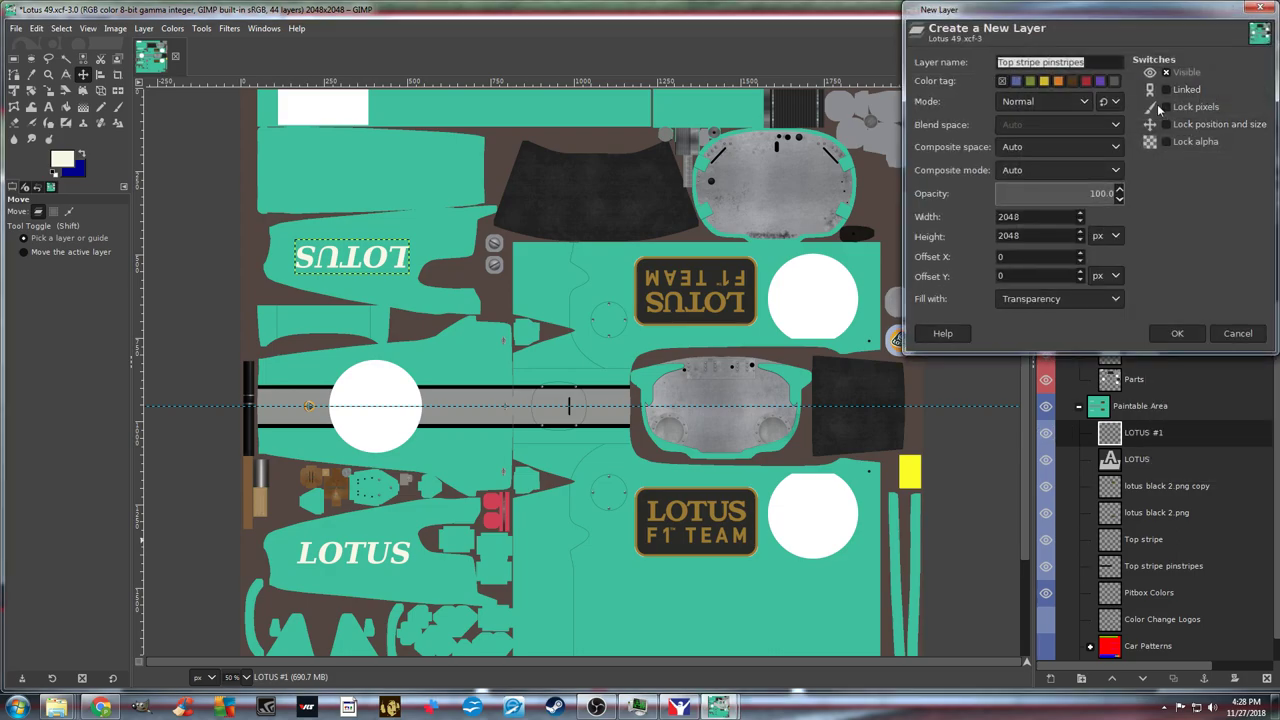
text(Side P)
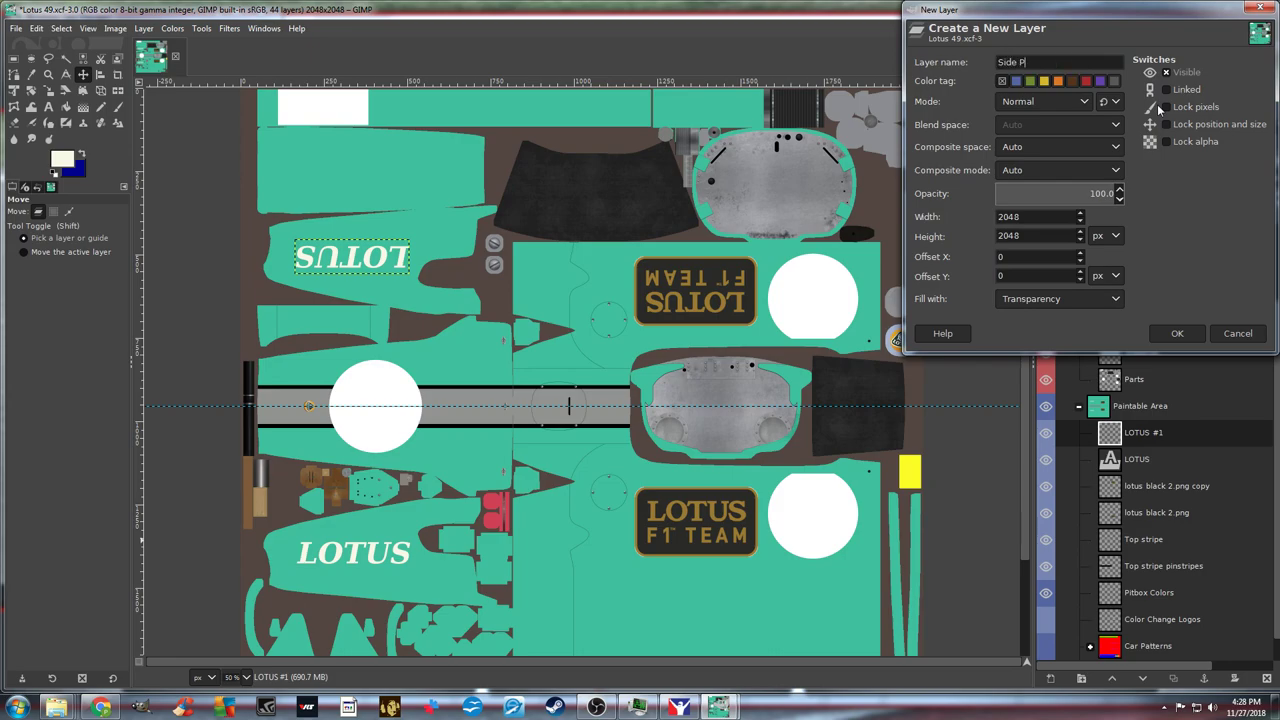
text(ipe)
key(Return)
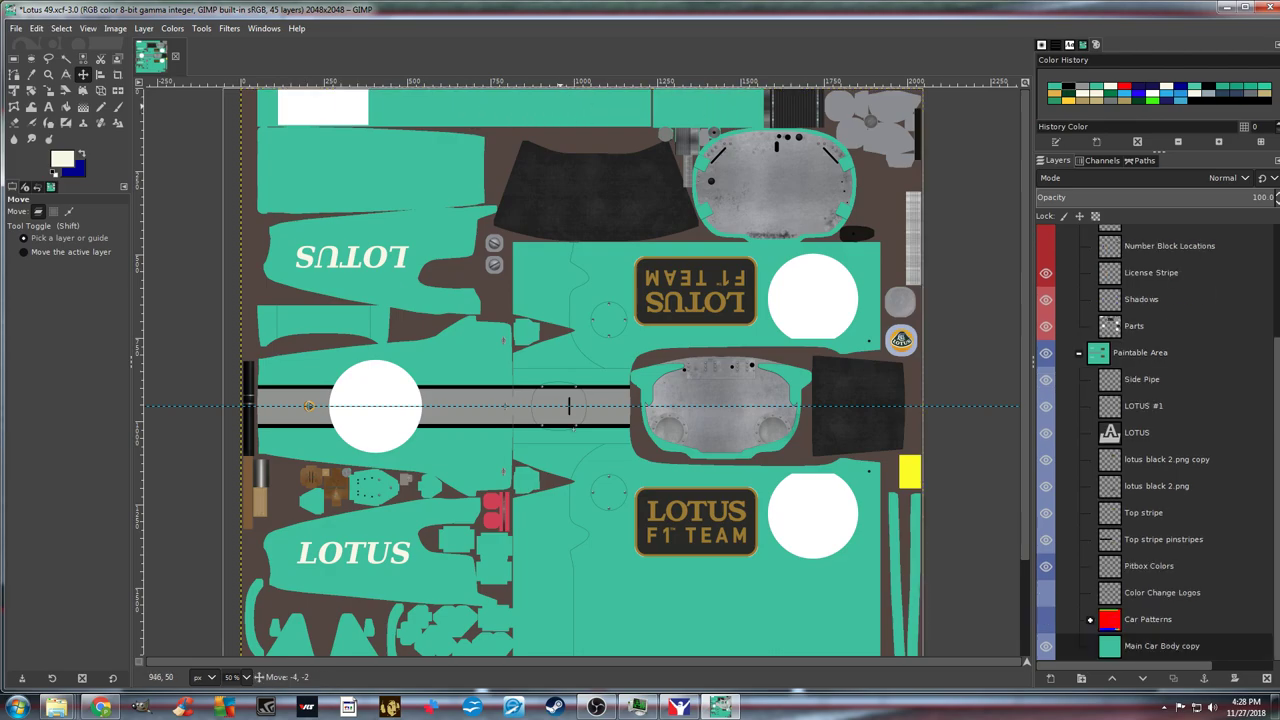
On the Side Pipe layer, make a rectangular selection of about 1548 x 118 px around the long green strip along the template's upper edge
click(1168, 385)
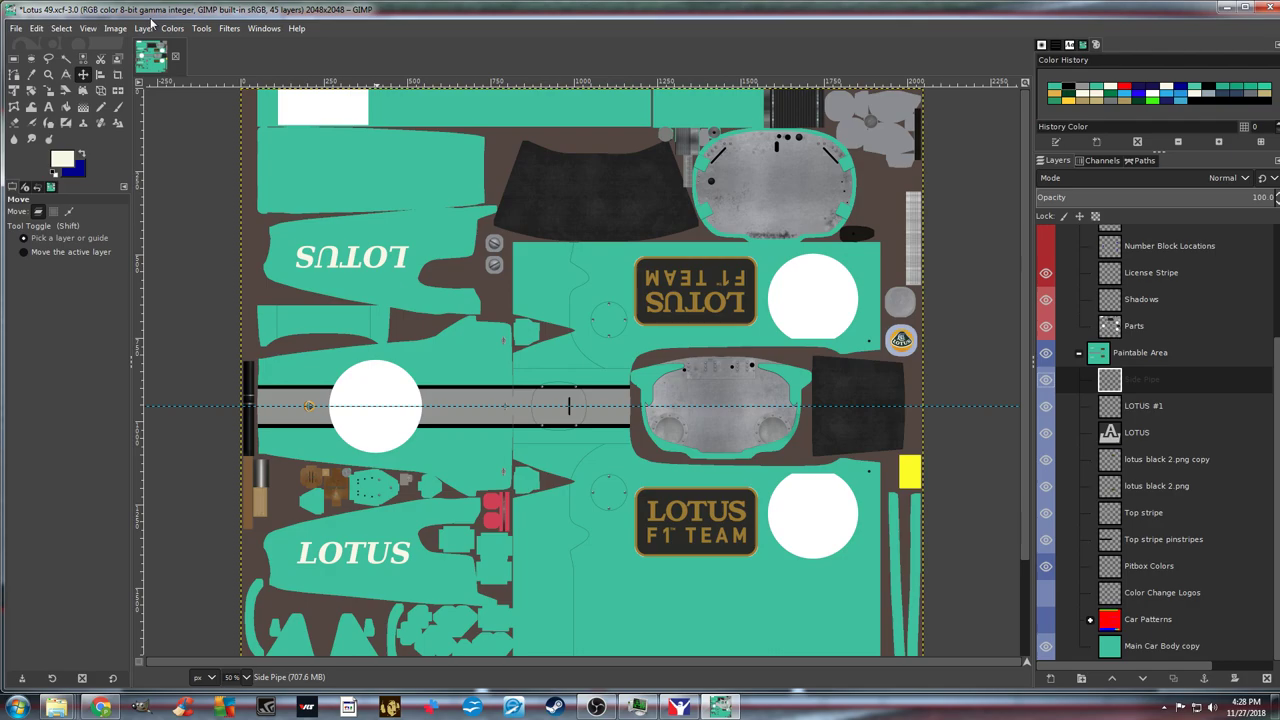
click(201, 28)
mouse_move(230, 47)
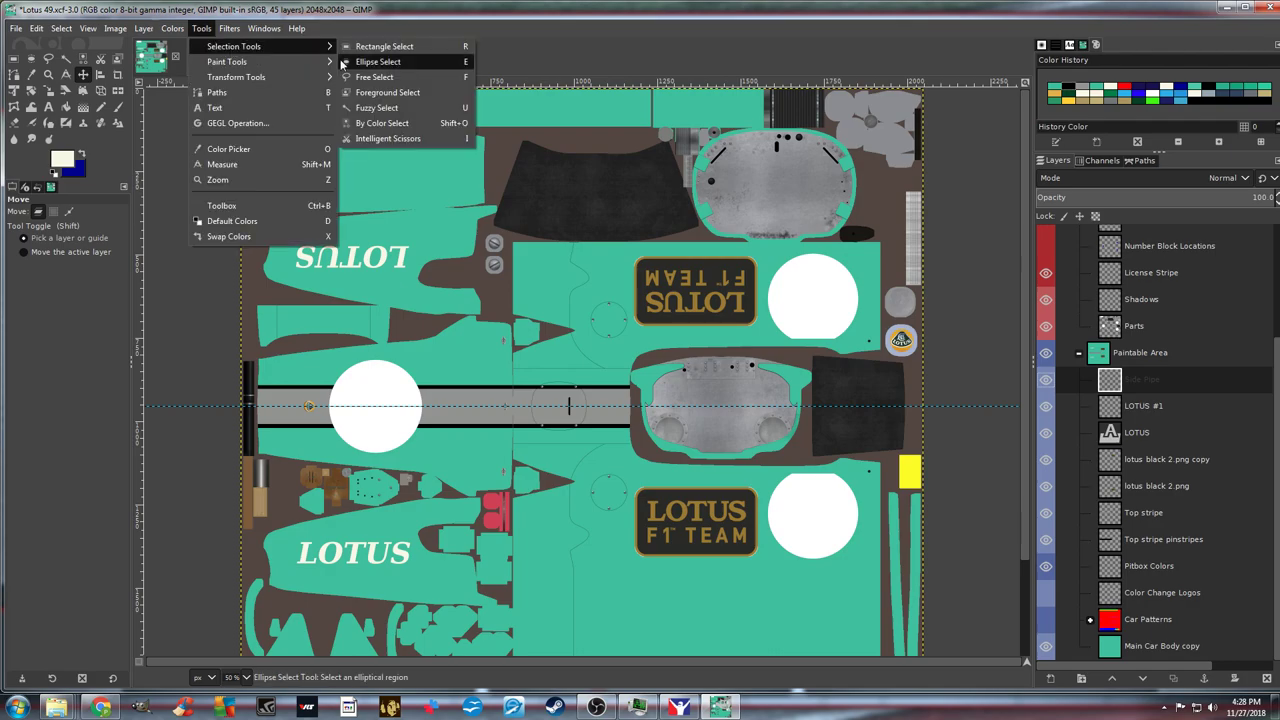
click(376, 47)
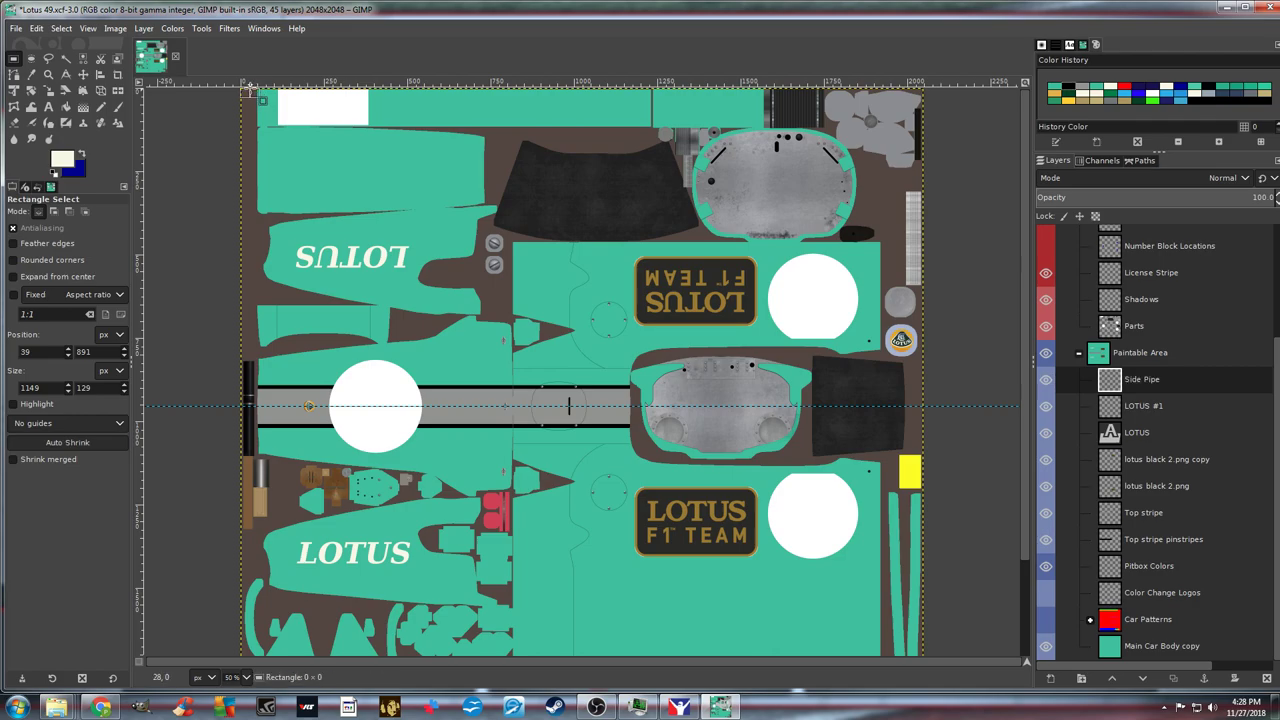
drag(252, 88, 765, 127)
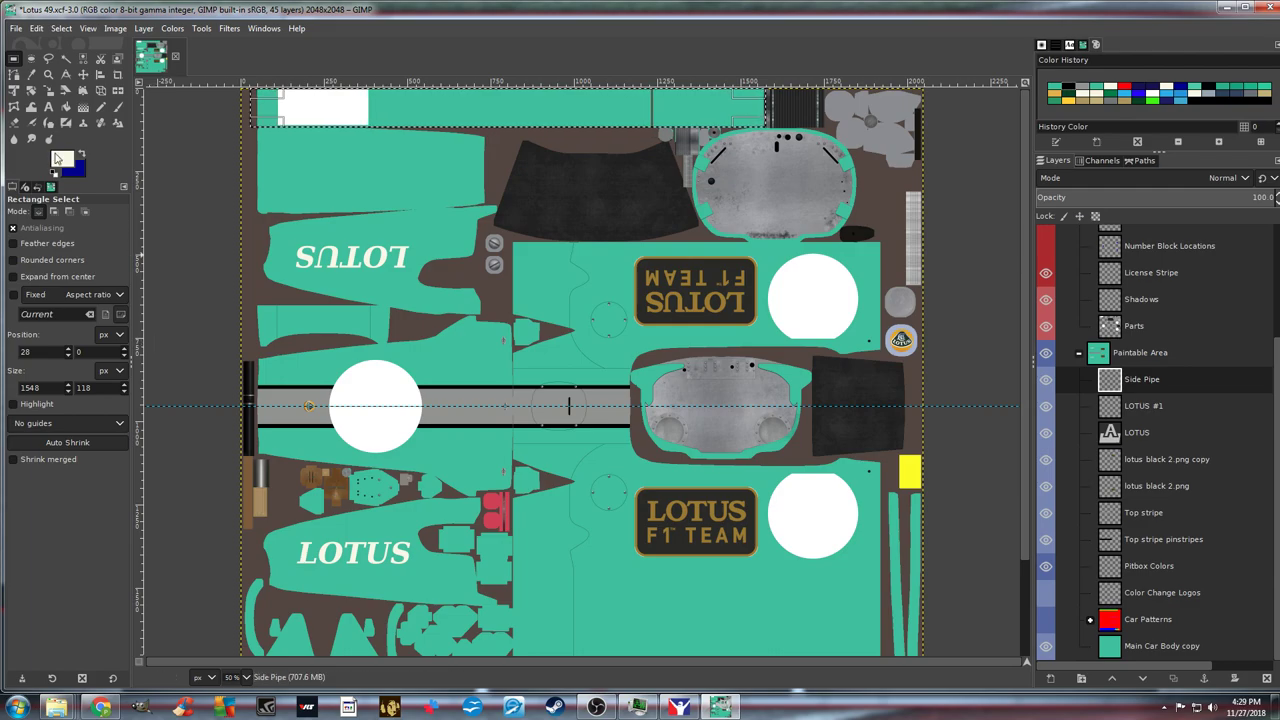
Set the foreground colour to the saved grey 919391 and bucket-fill the selected upper strip with it
click(59, 158)
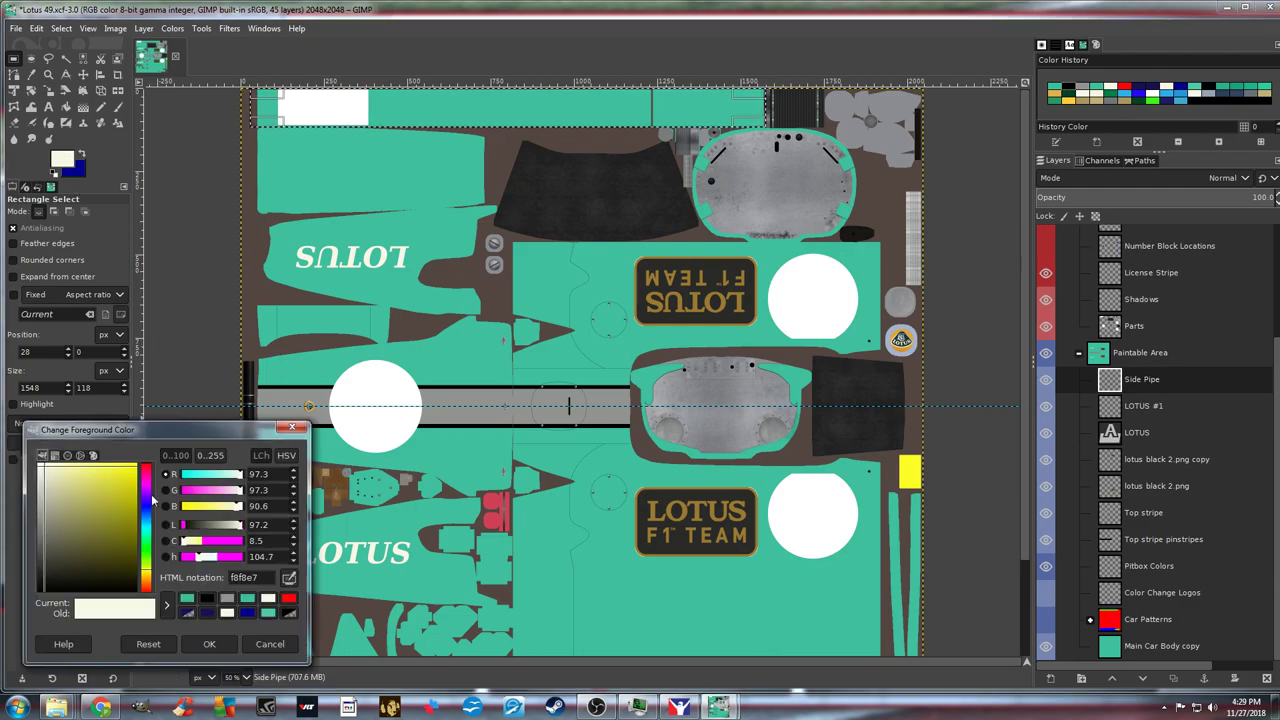
click(226, 599)
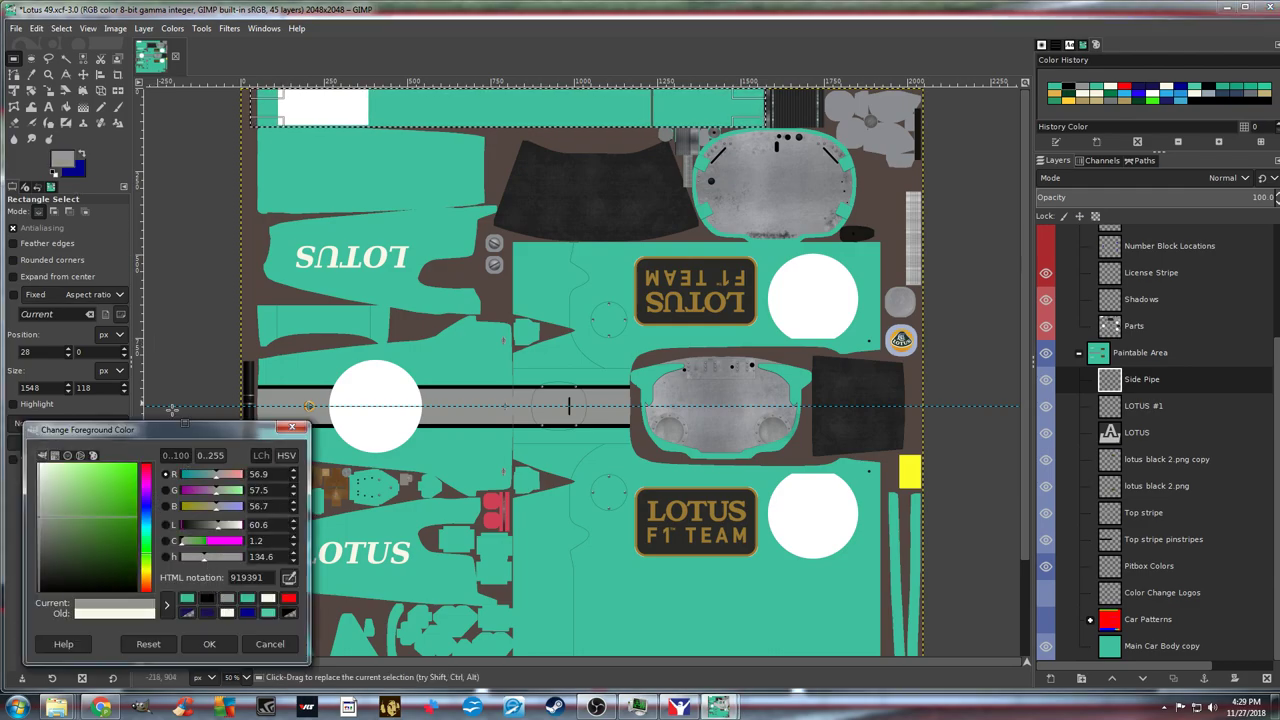
click(65, 107)
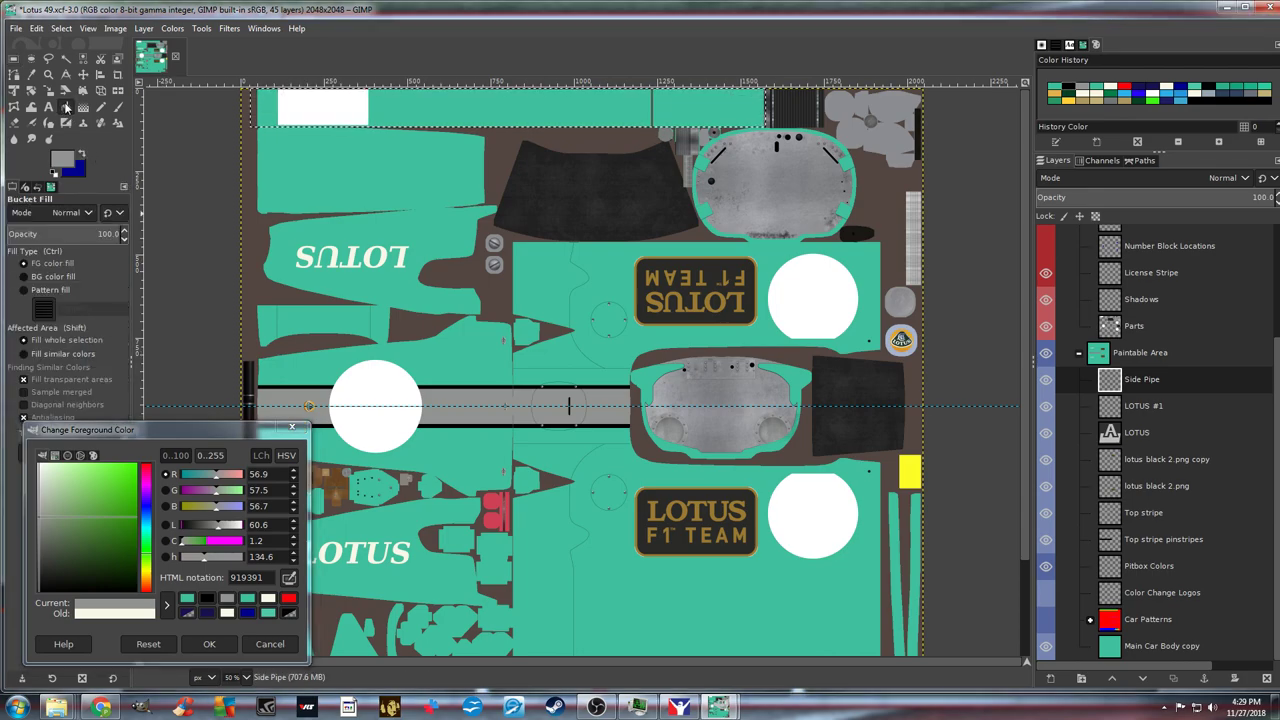
click(387, 107)
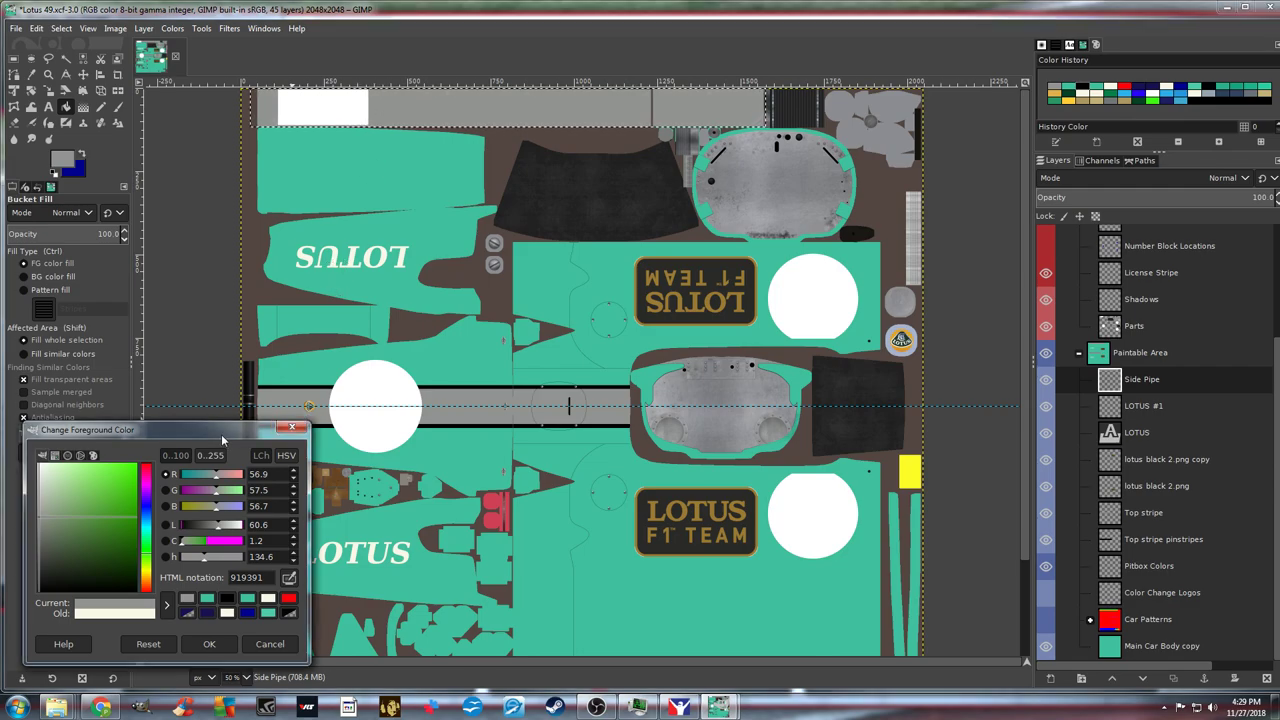
Move the foreground colour dialog clear of the template's lower part and add a transparent layer named Bottom pipes above Side Pipe
drag(221, 434, 162, 114)
scroll(727, 368, down, 3)
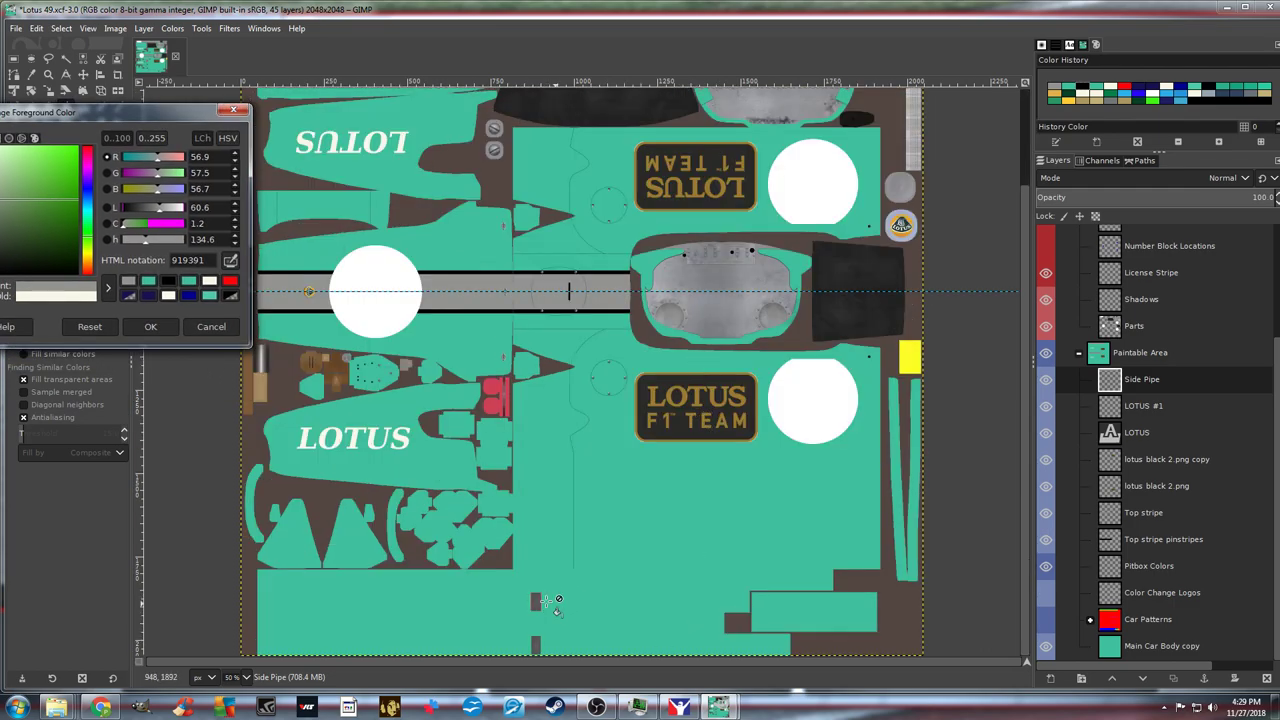
click(83, 74)
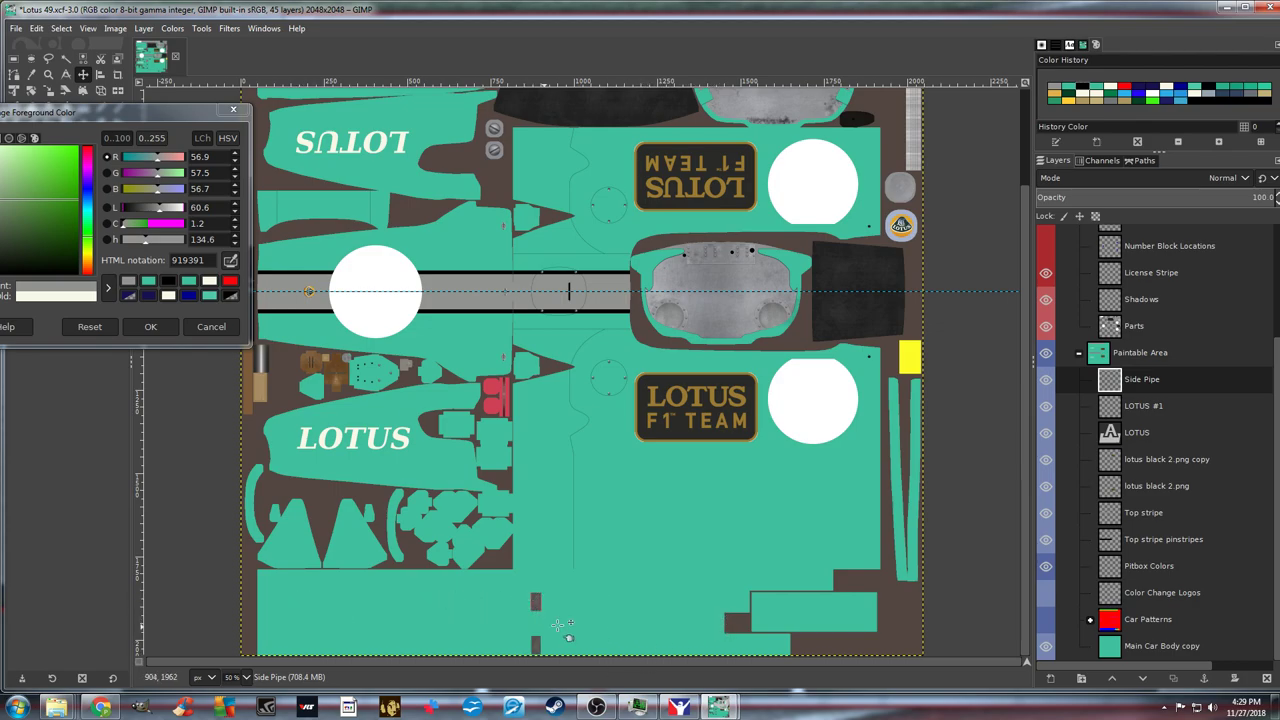
right_click(1153, 381)
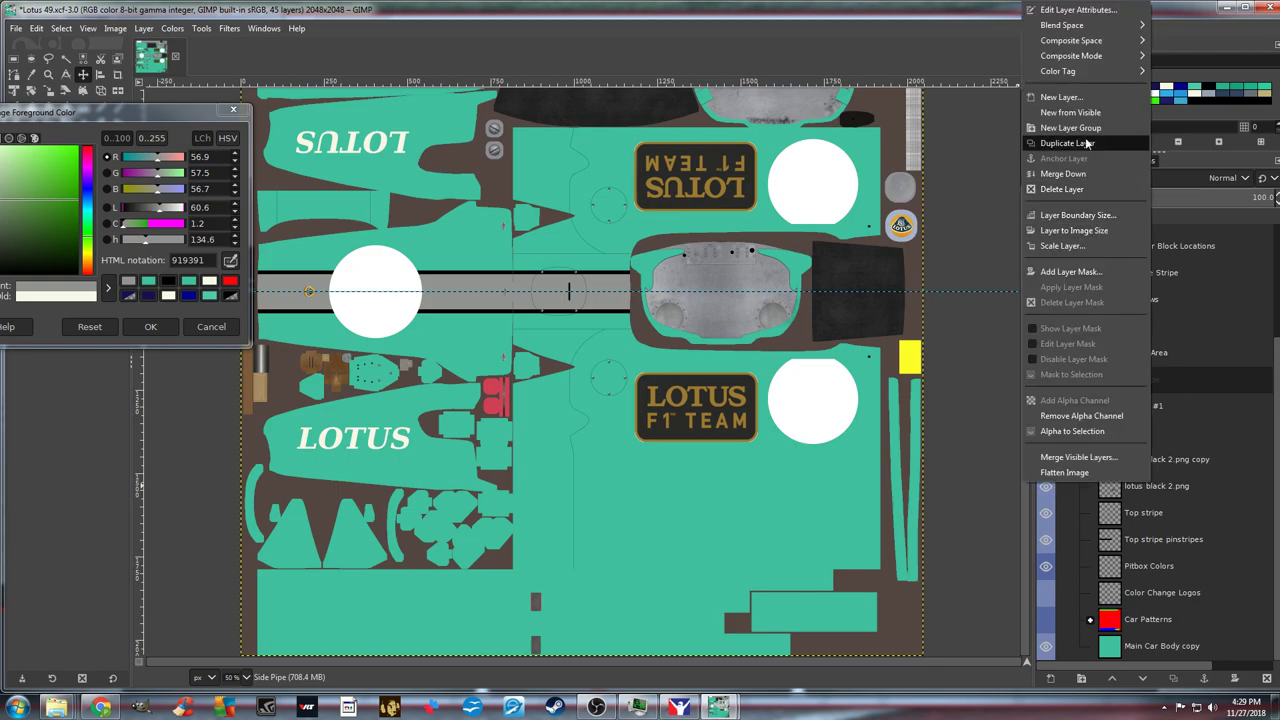
click(1076, 100)
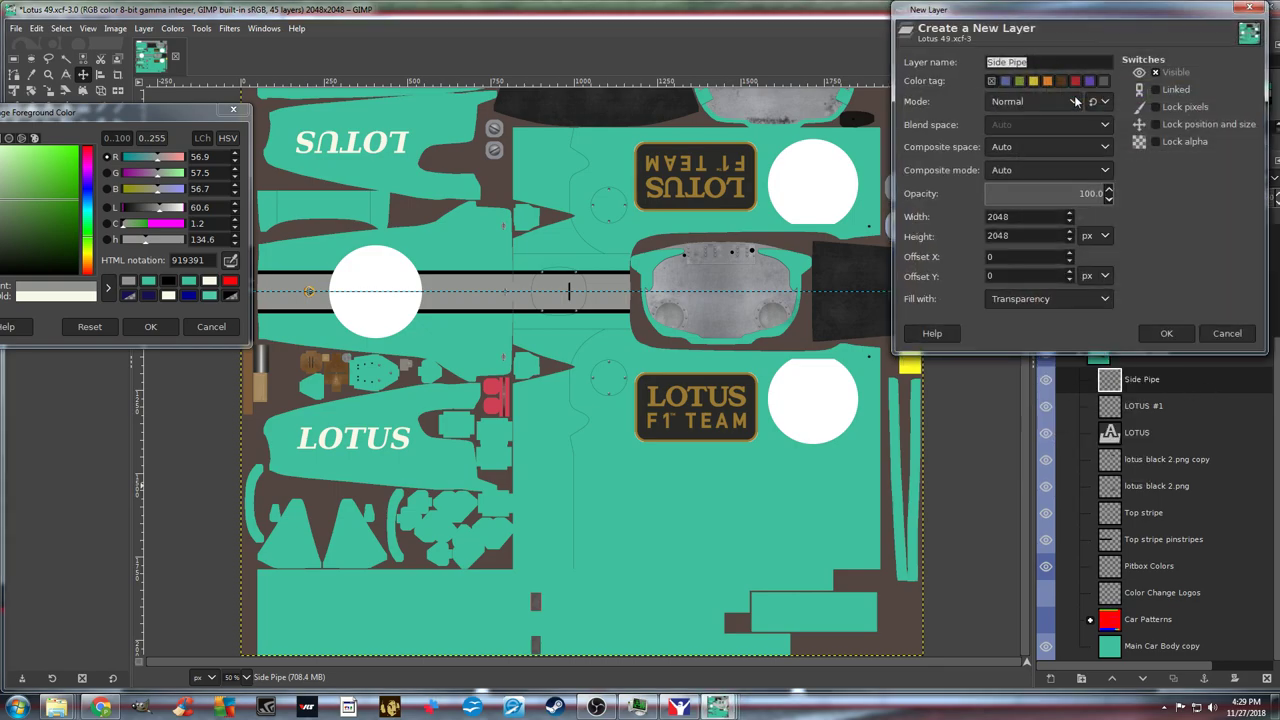
text(Bottom pipes)
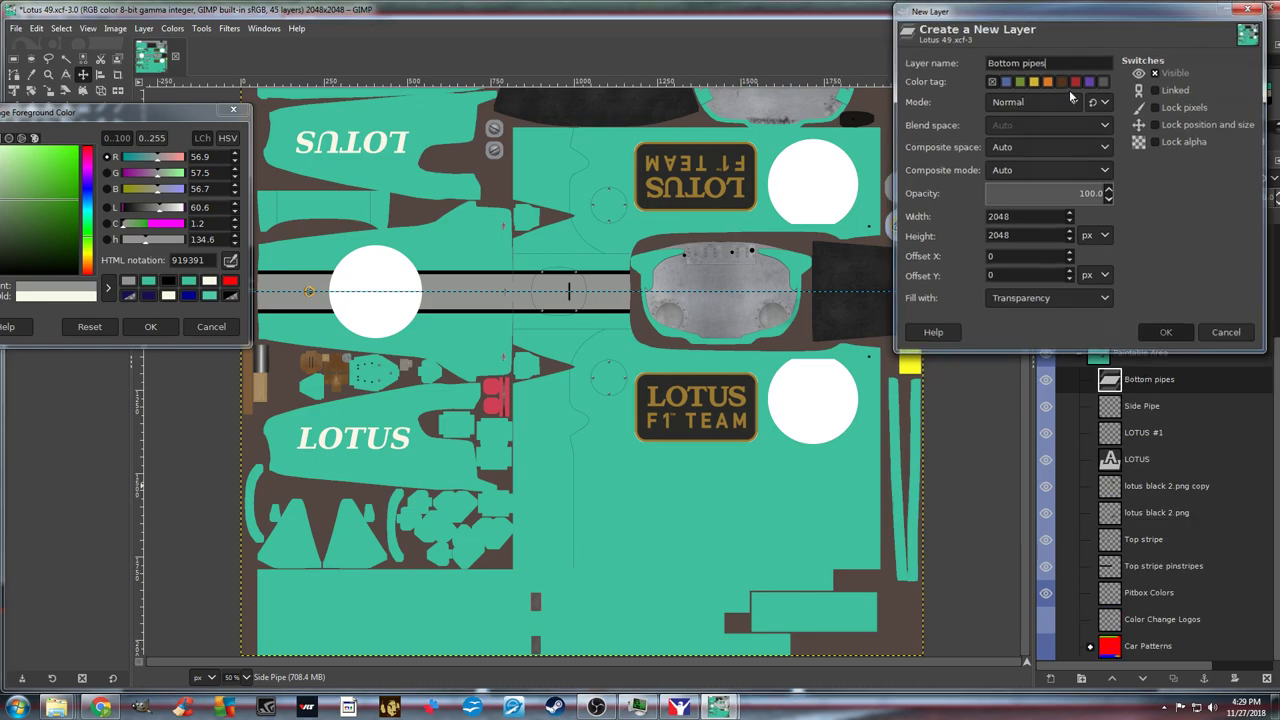
key(Return)
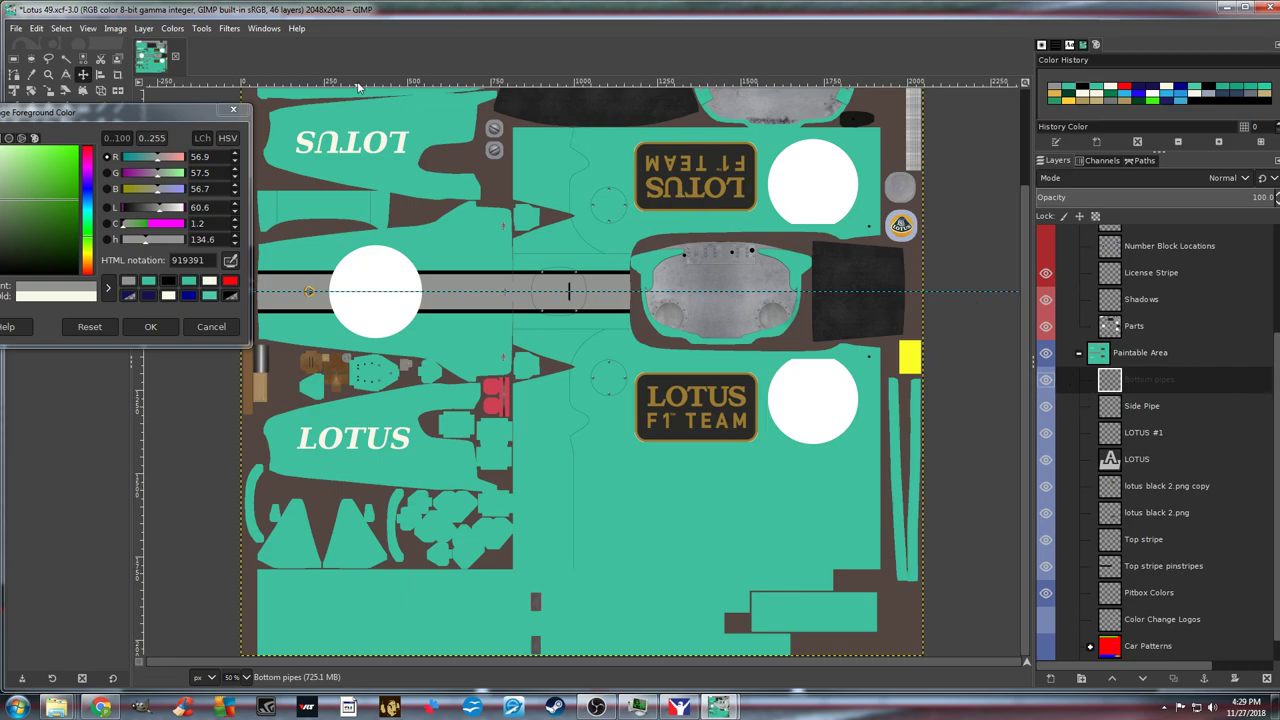
Make a rectangular selection of about 1618 x 68 px around the narrow green strip along the template's lower edge
click(203, 29)
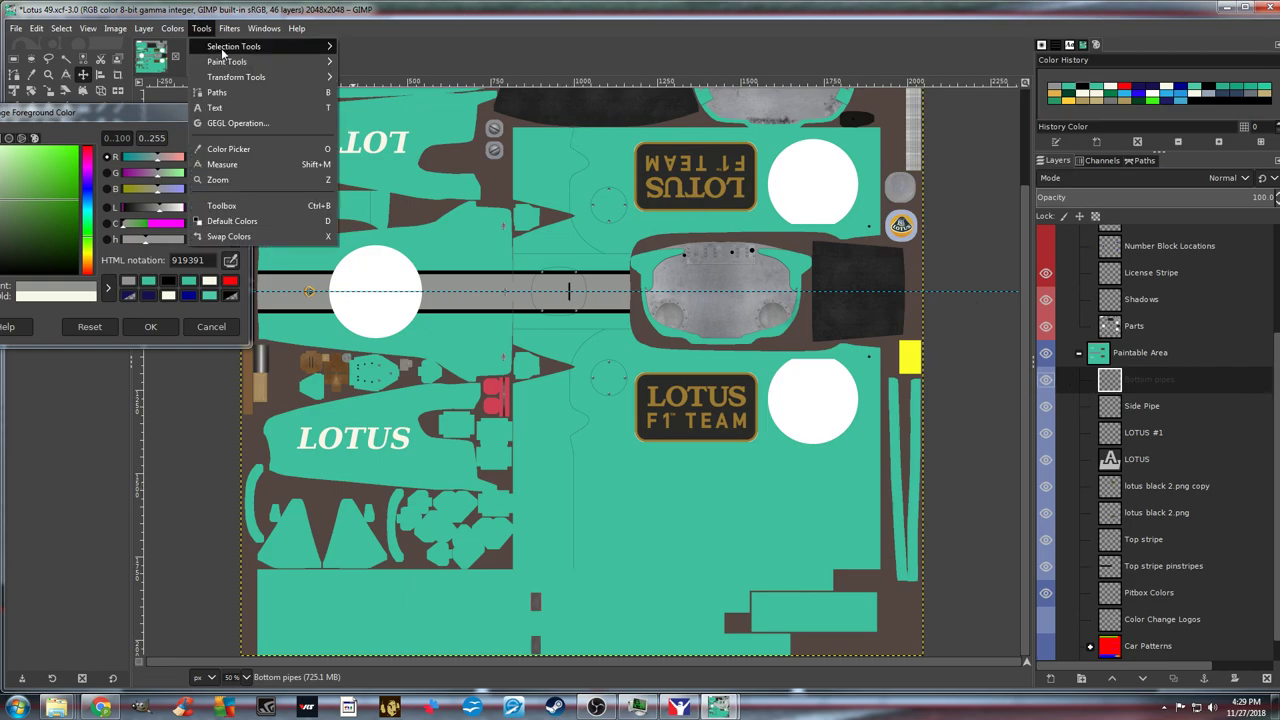
mouse_move(234, 46)
click(400, 48)
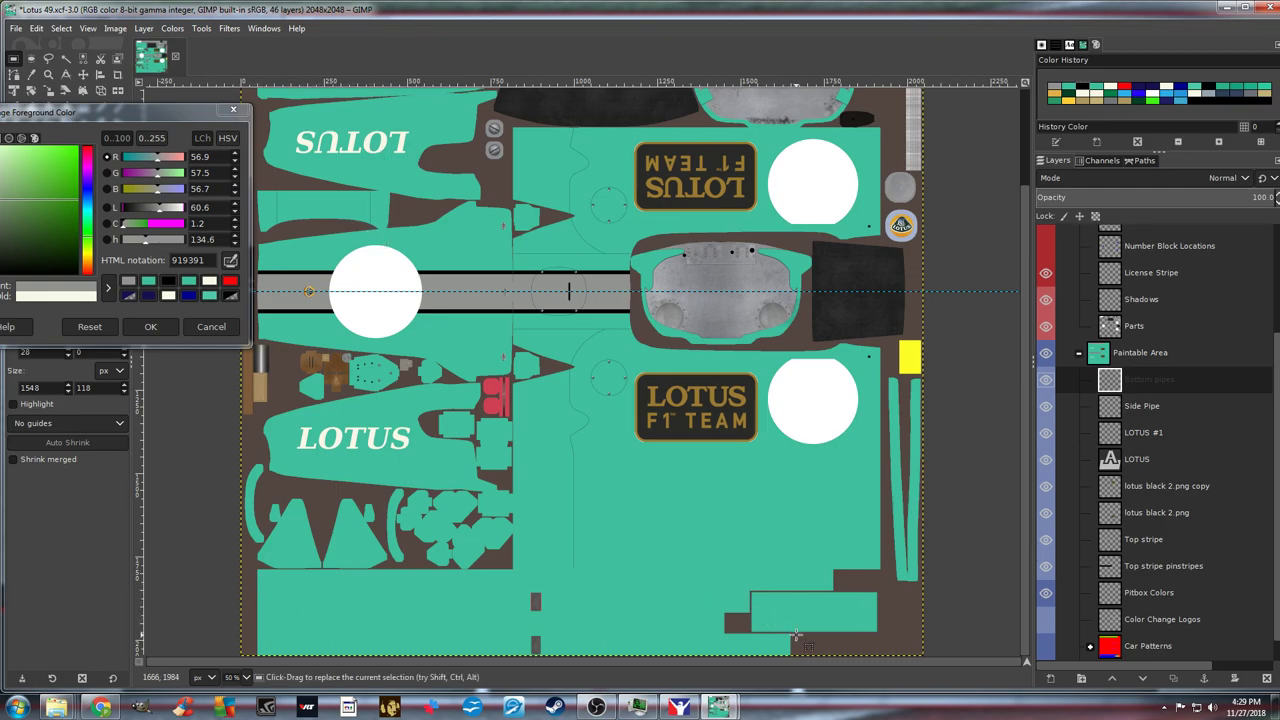
drag(796, 636, 256, 655)
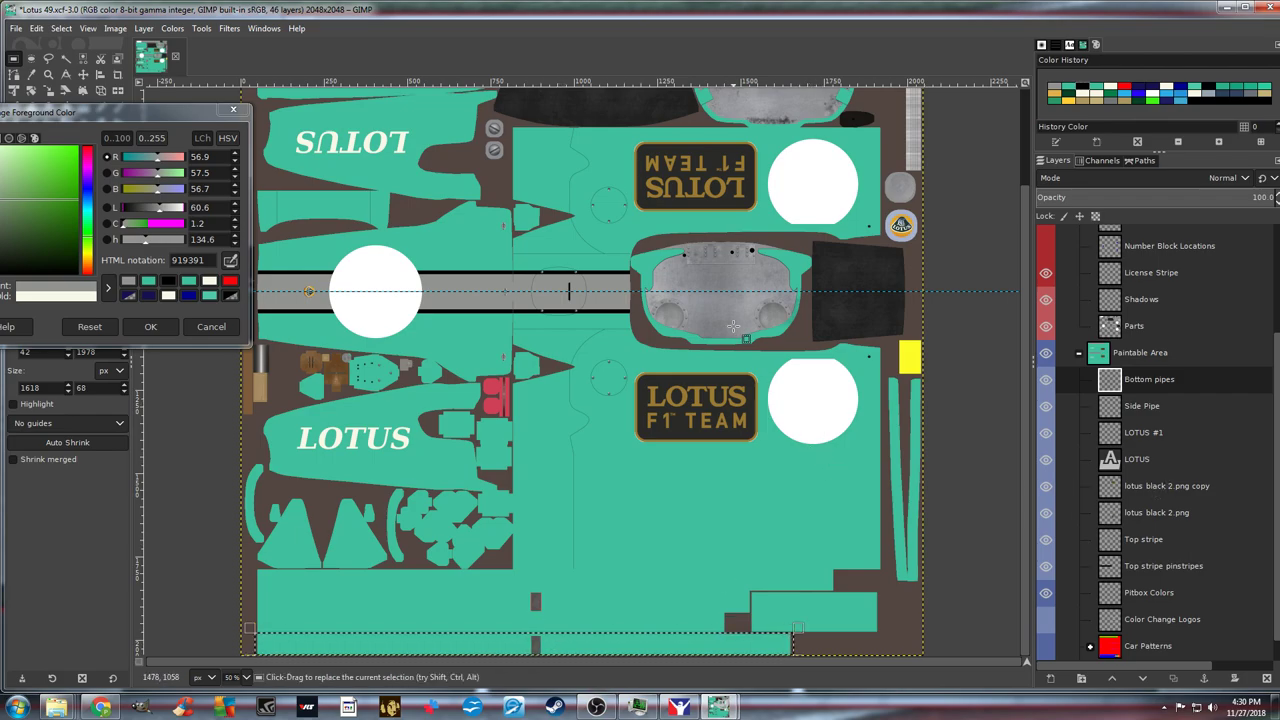
Rename the Bottom pipes layer to Bottom pipe 1
double_click(1170, 381)
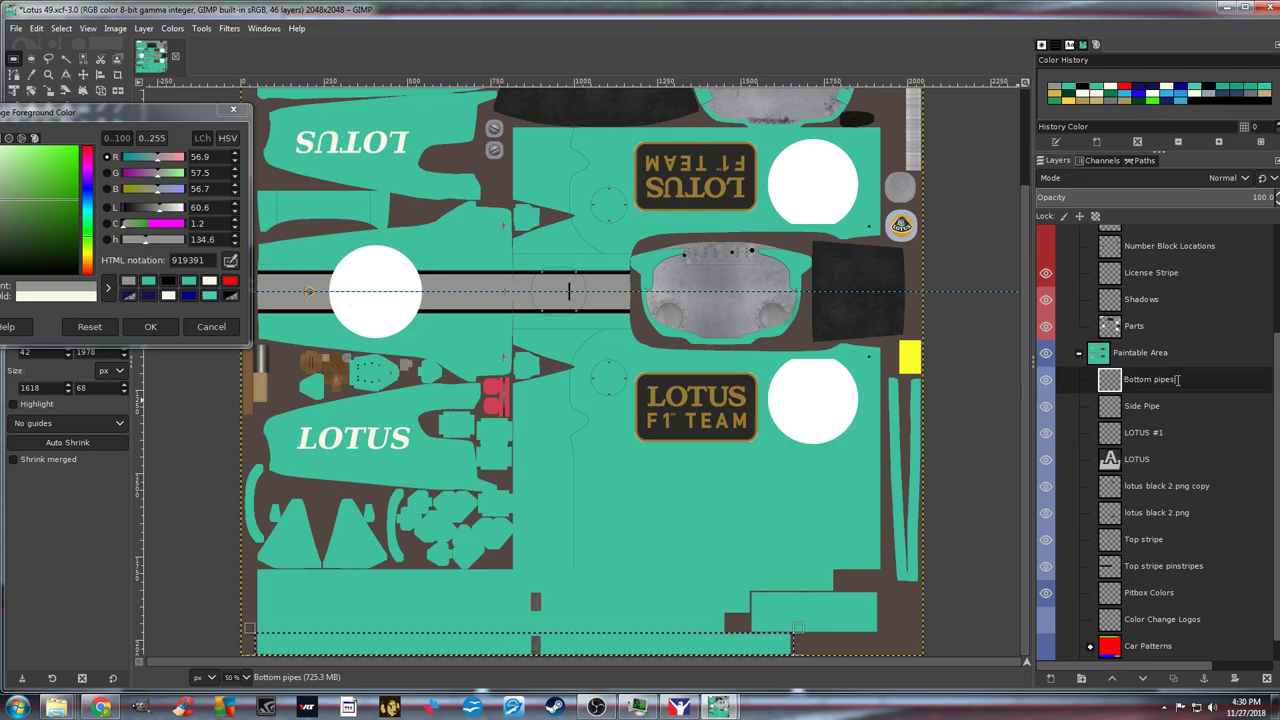
text(1)
key(Return)
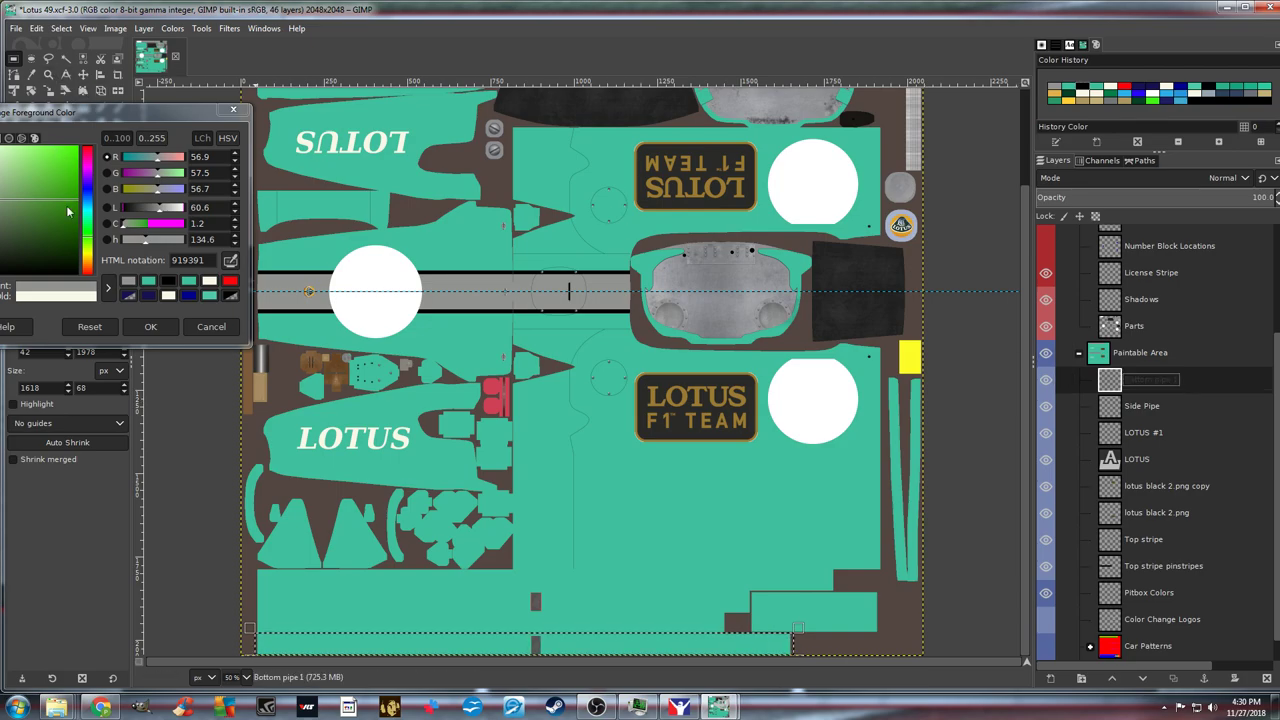
Set the foreground colour to the saved red fc050b, move the colour dialog clear of the tools, and bucket-fill the selected lower strip
click(231, 282)
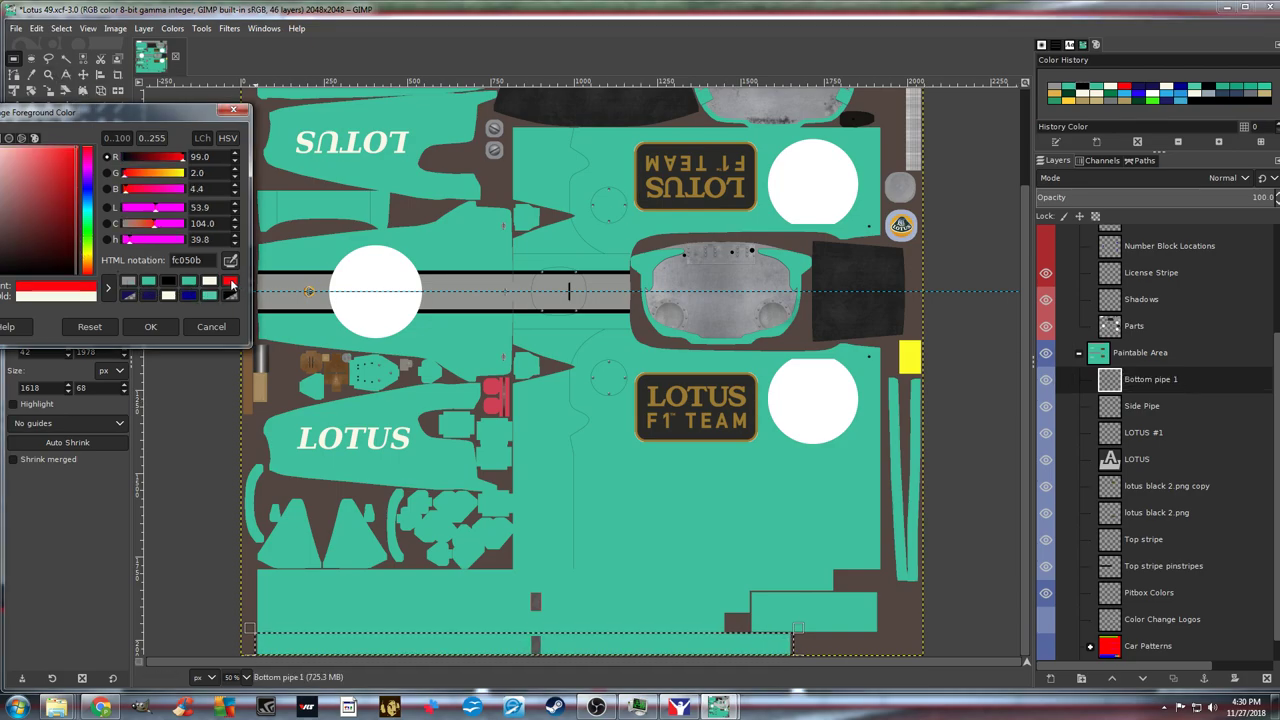
drag(142, 110, 113, 486)
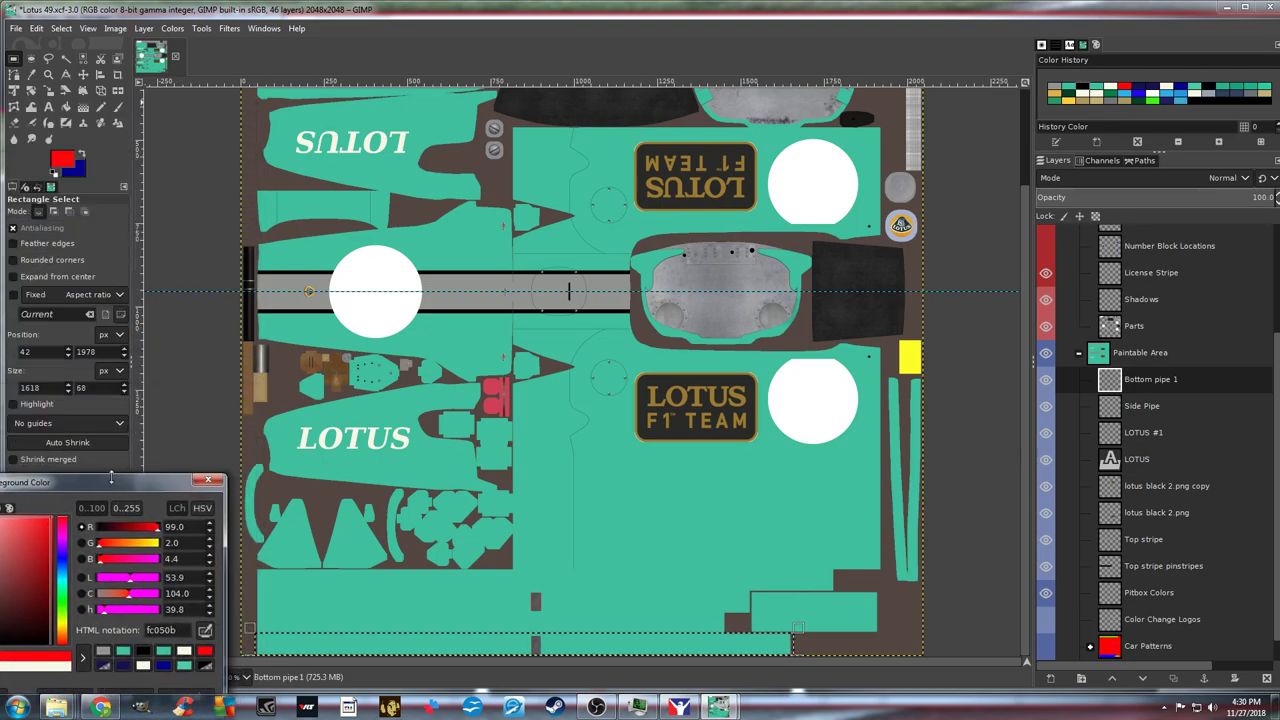
click(67, 108)
click(617, 641)
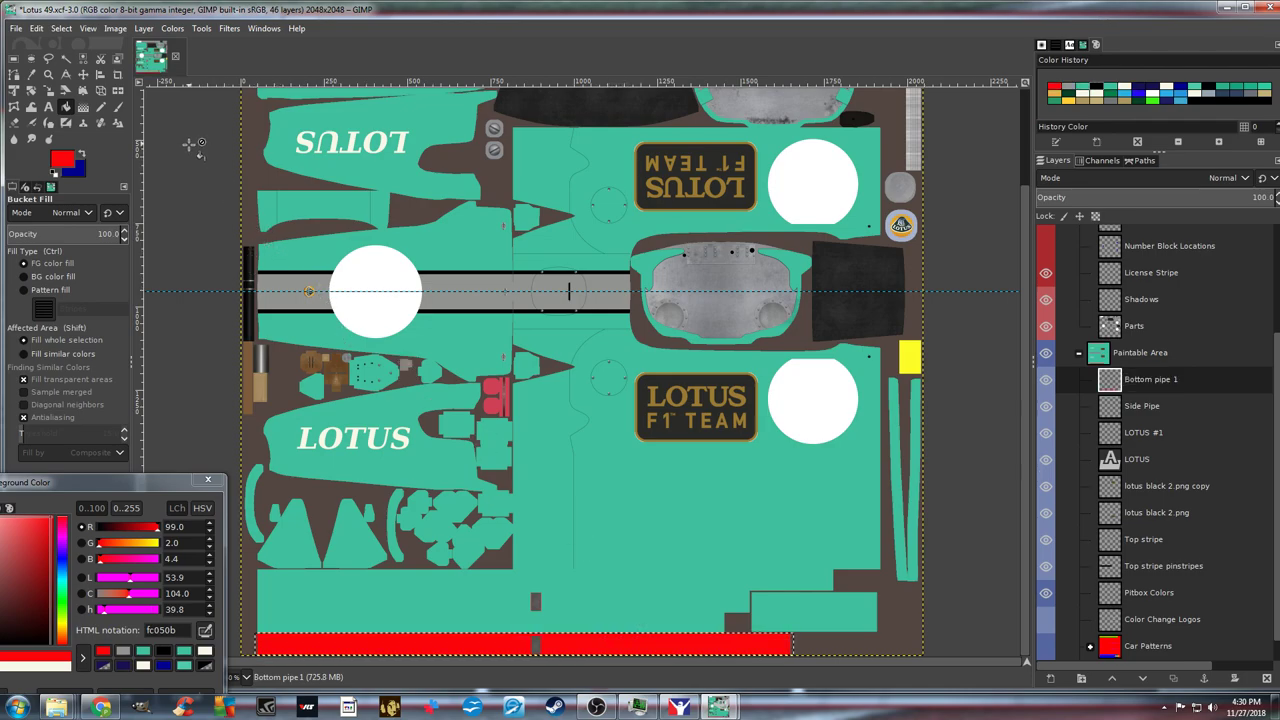
Add a transparent 2048 x 2048 px layer named Bottom pipe 2 above Bottom pipe 1
click(84, 74)
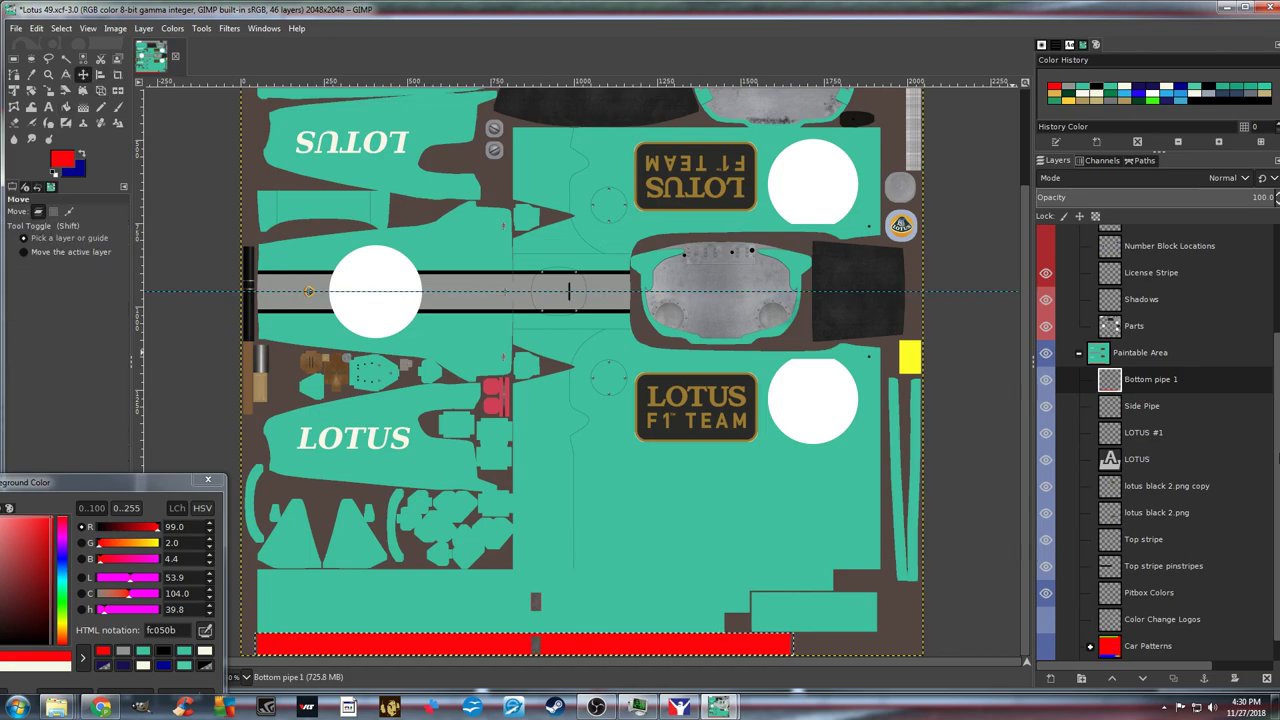
right_click(1171, 388)
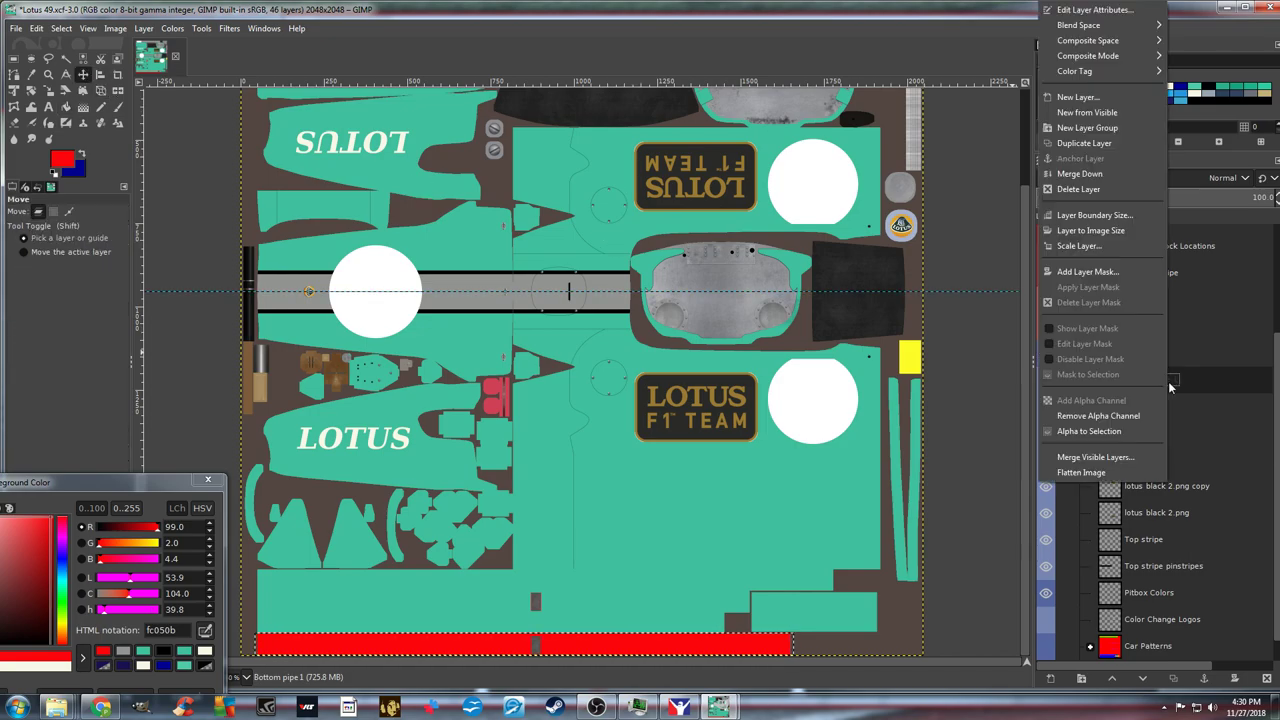
click(1078, 97)
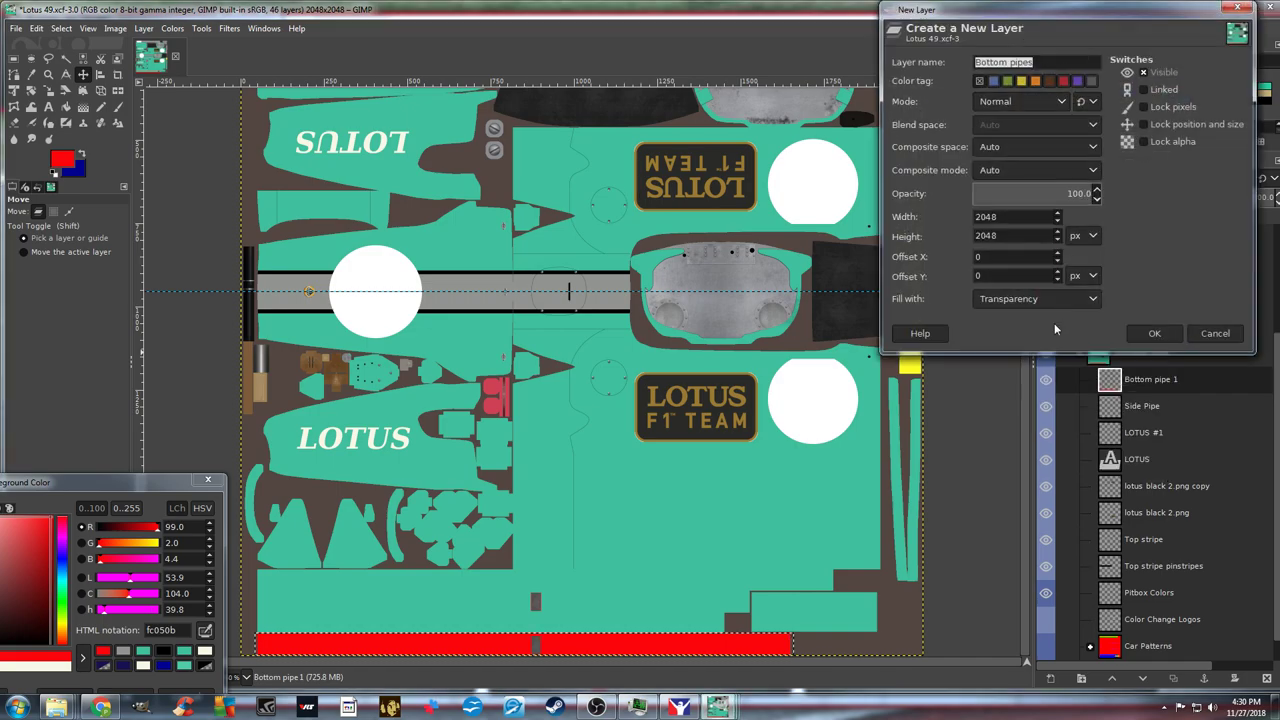
click(1042, 59)
key(BackSpace)
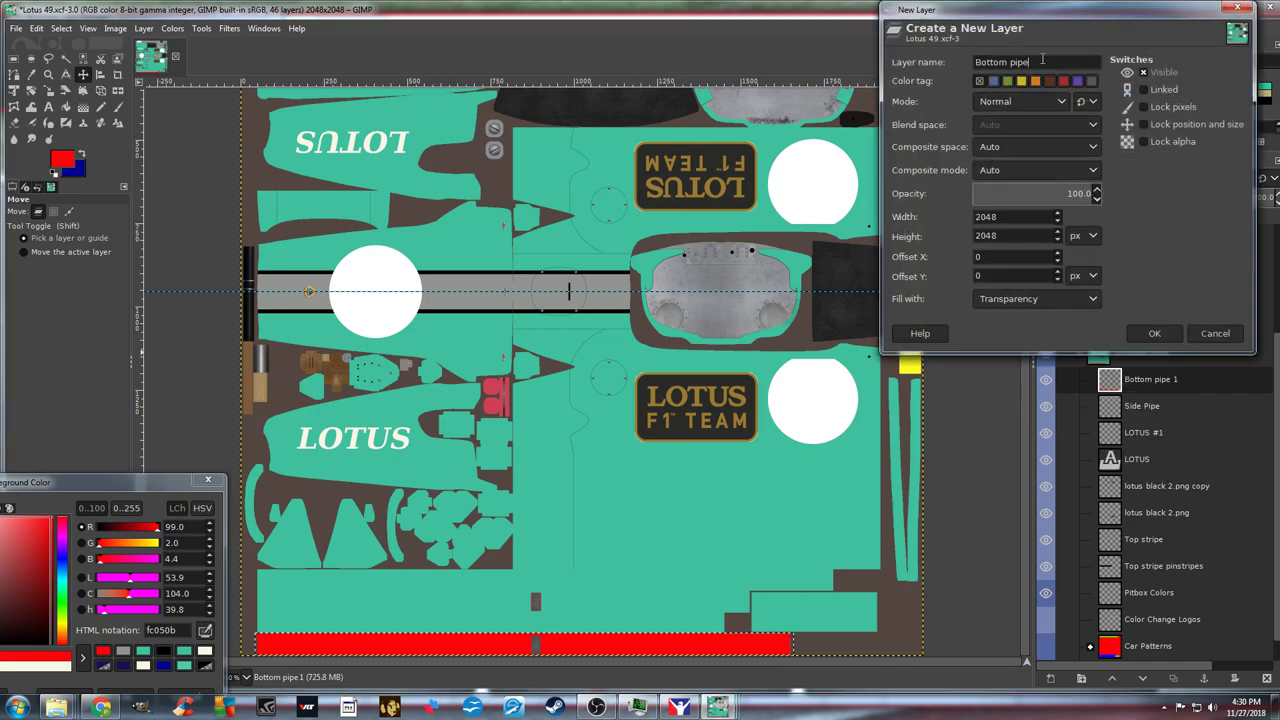
text(2)
key(Return)
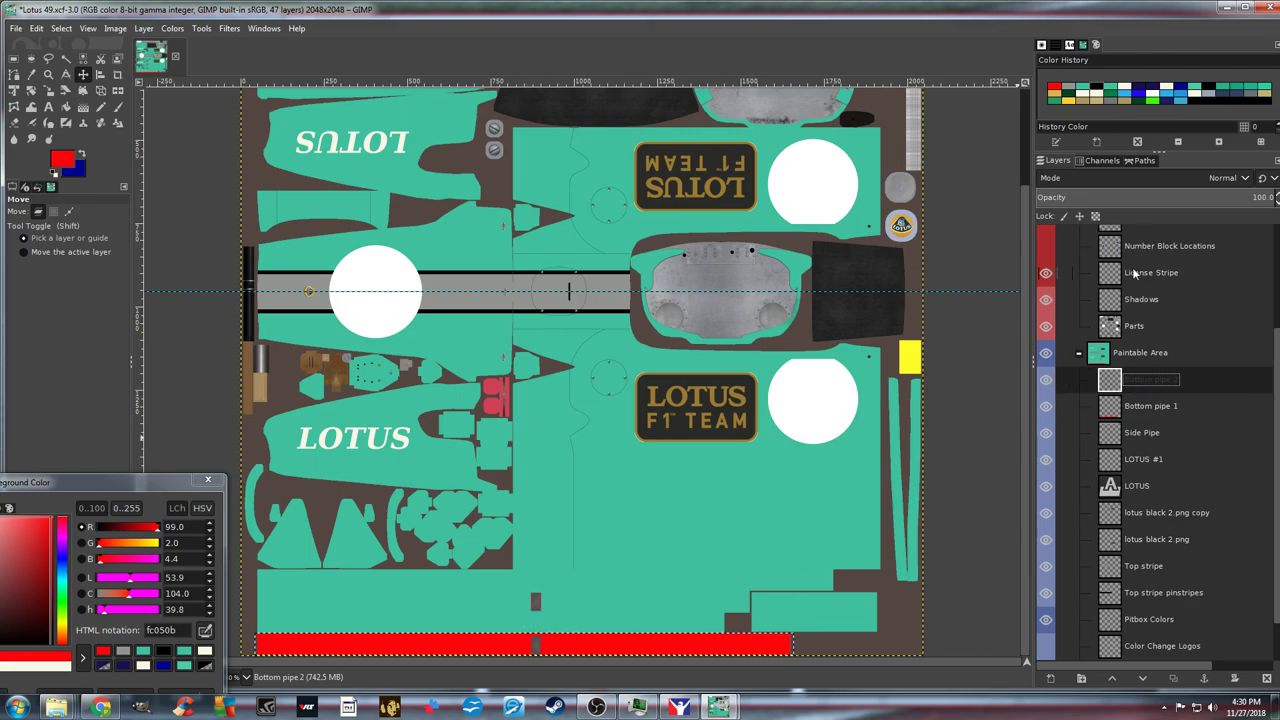
Show the Wire layer and make a rectangular selection of about 1498 x 68 px around the second strip above the red one
scroll(1134, 273, up, 3)
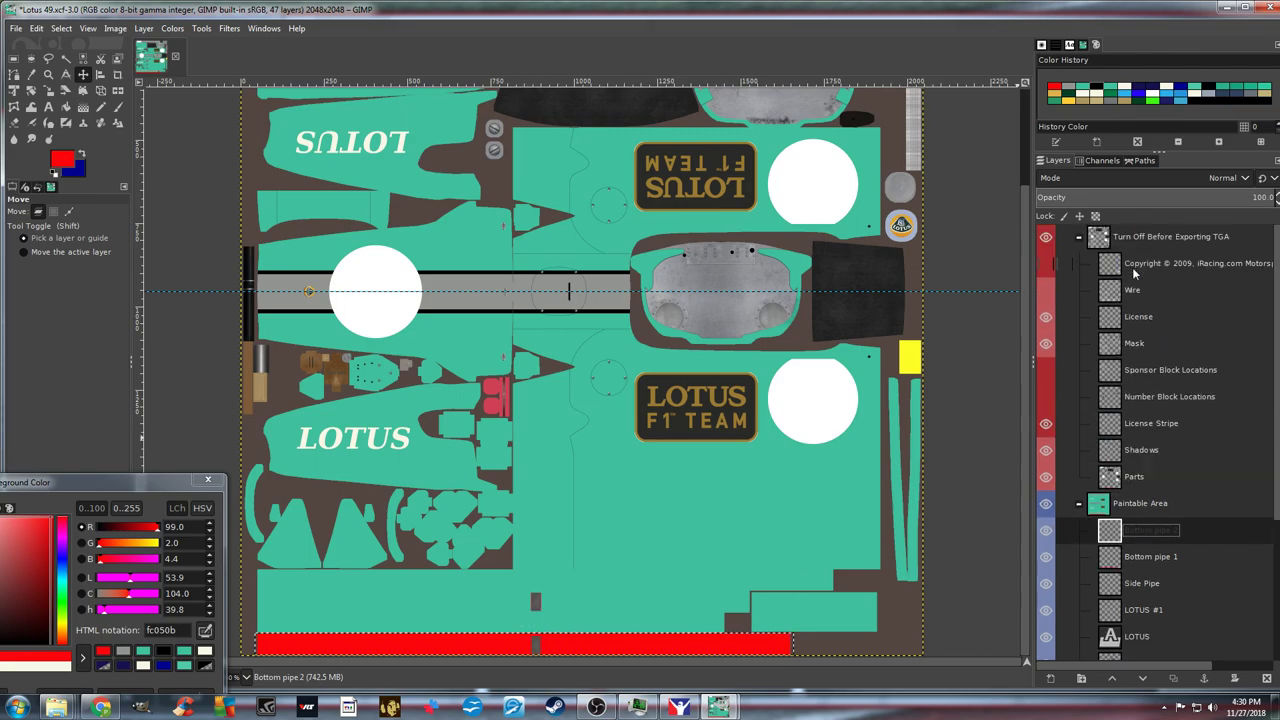
click(1046, 291)
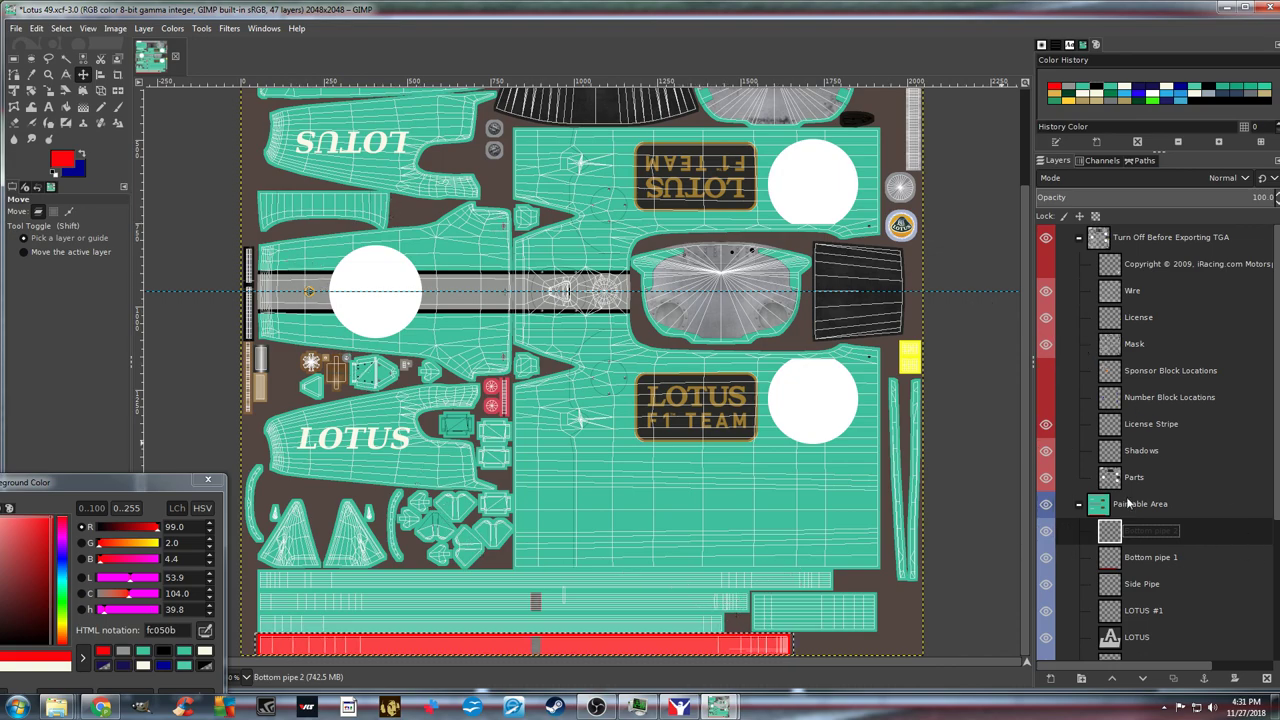
click(203, 29)
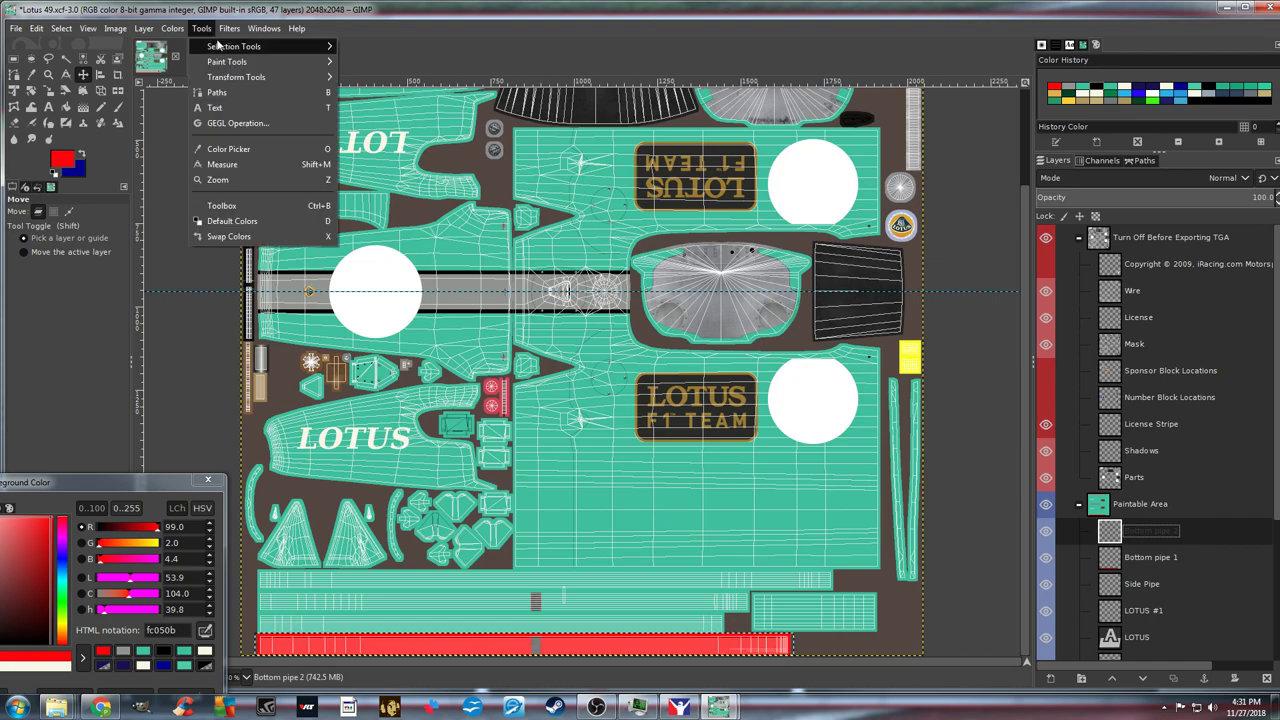
mouse_move(236, 47)
click(378, 47)
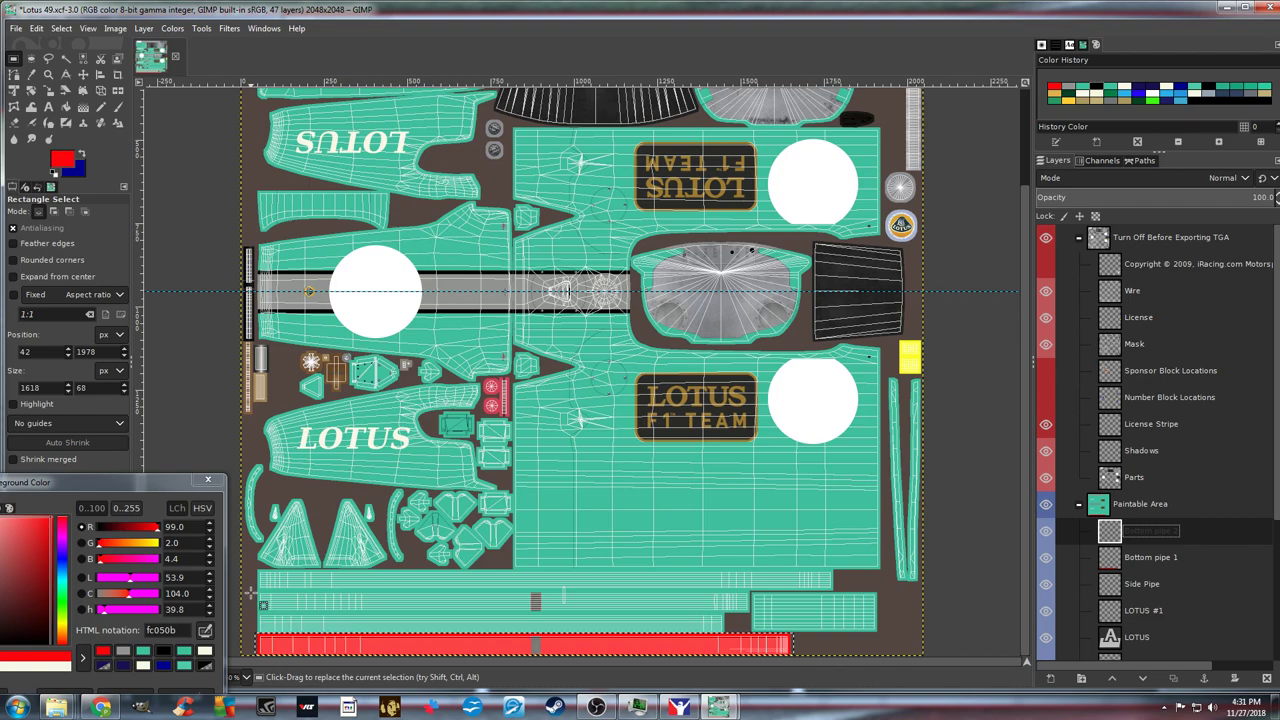
drag(251, 591, 745, 616)
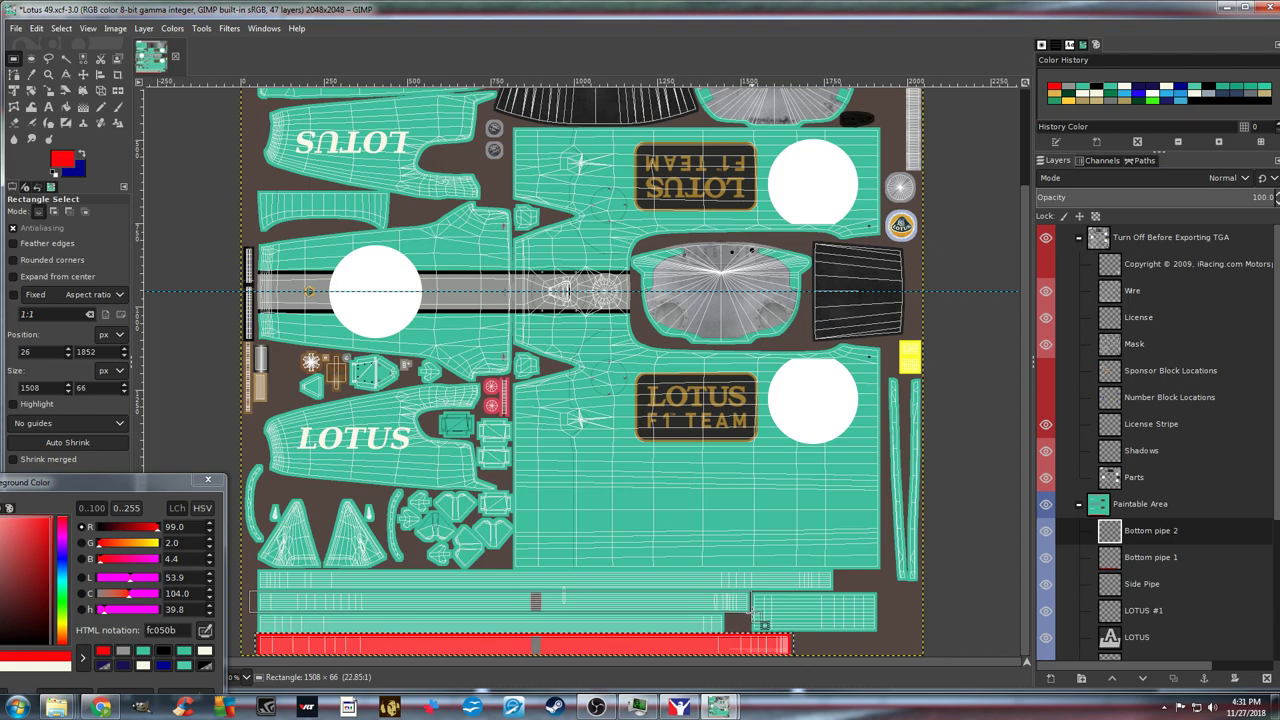
drag(749, 613, 747, 612)
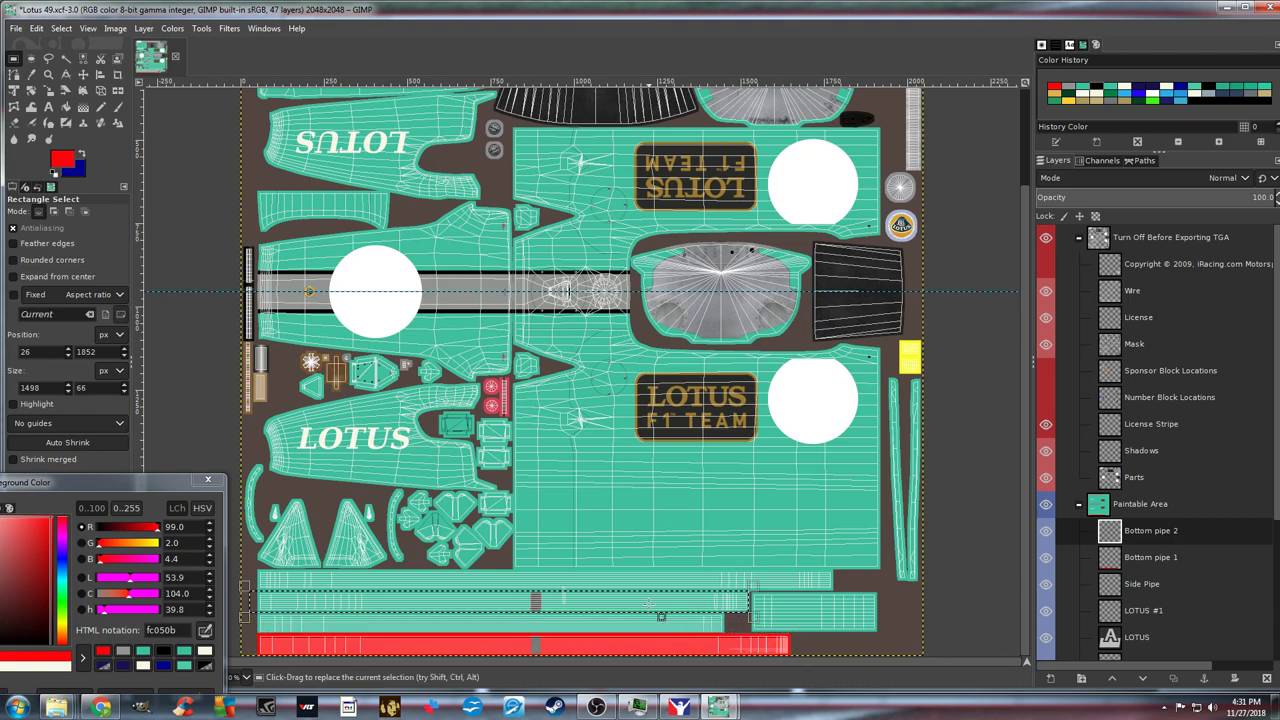
click(551, 613)
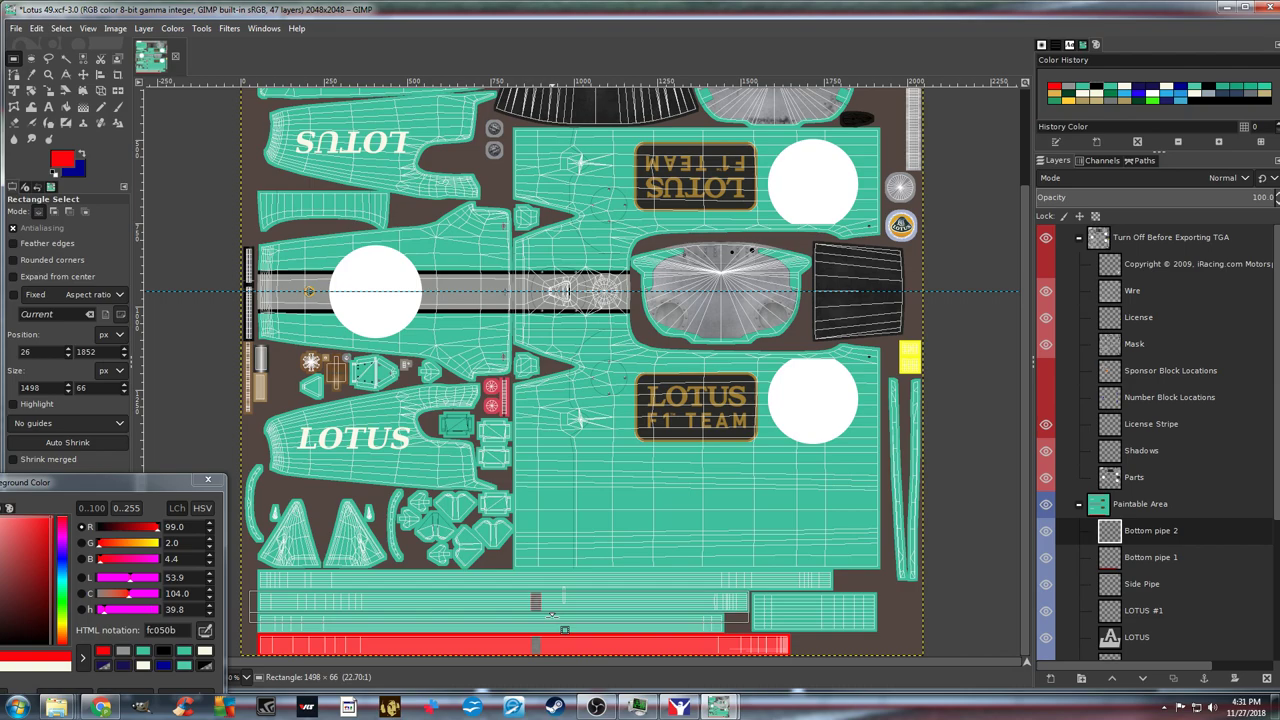
drag(551, 613, 551, 614)
click(551, 614)
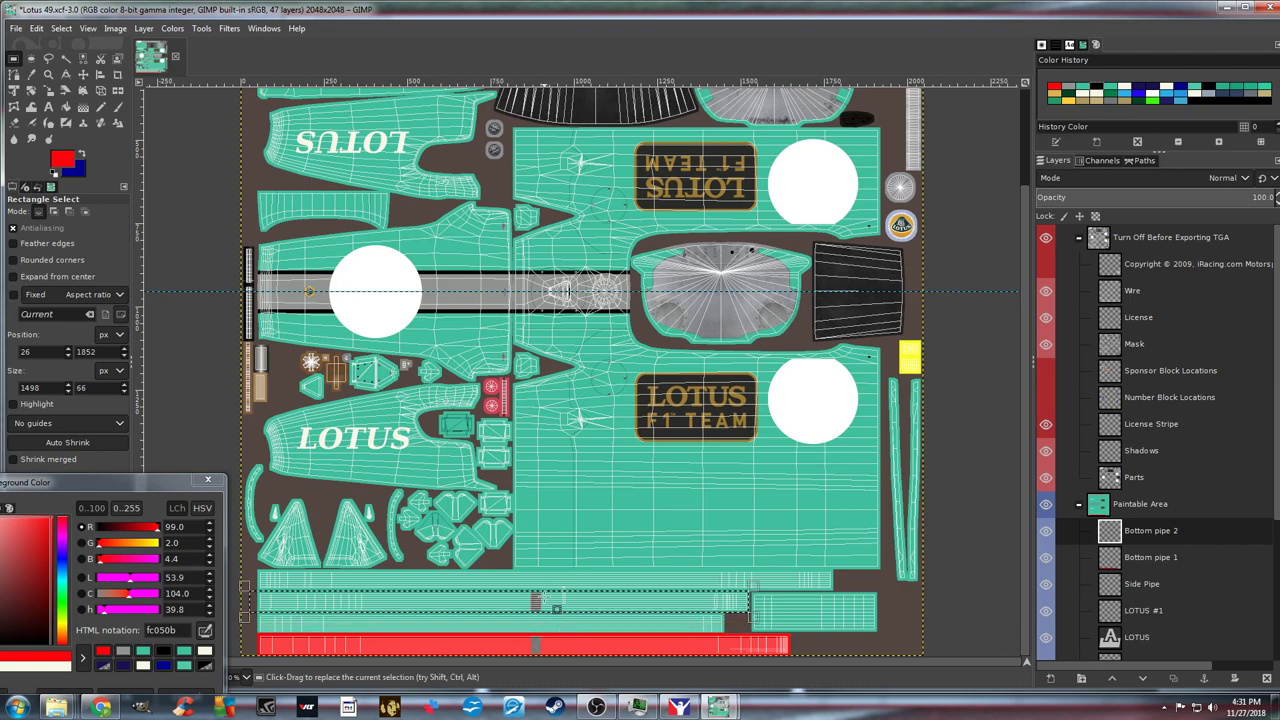
drag(537, 590, 538, 589)
click(538, 589)
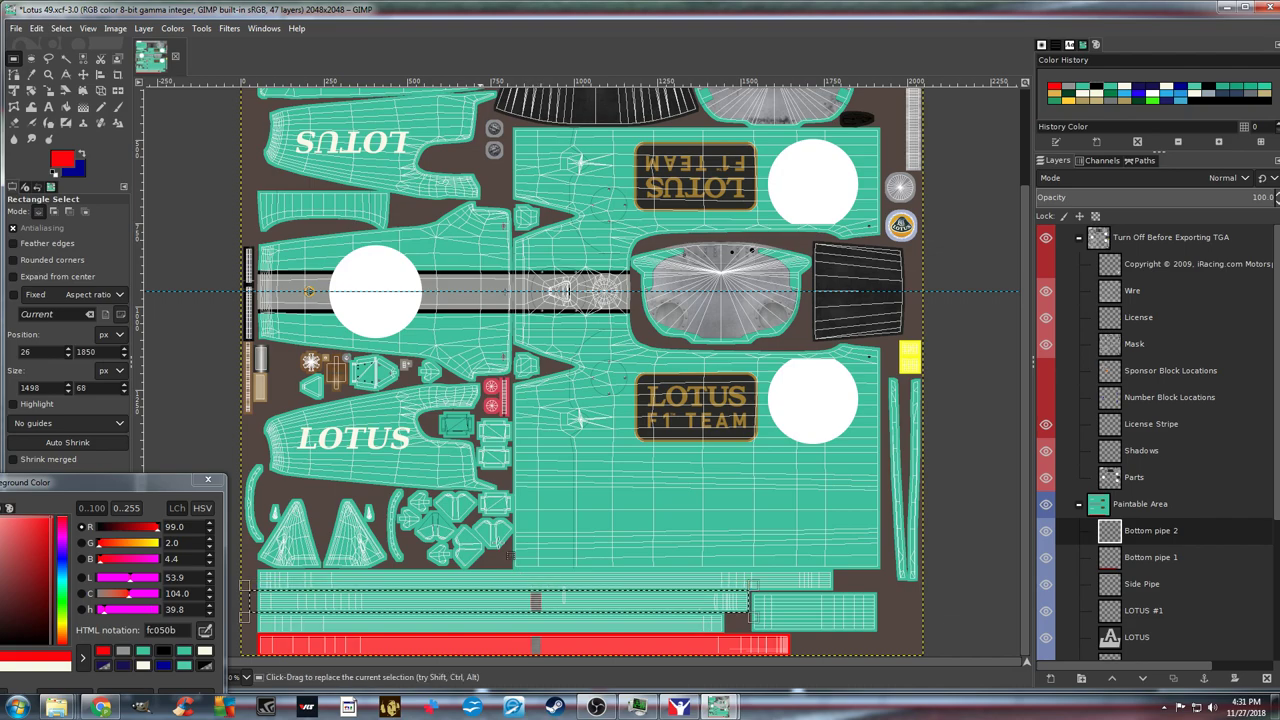
Bucket-fill the selected strip on Bottom pipe 2 with red and hide the Wire layer
click(66, 107)
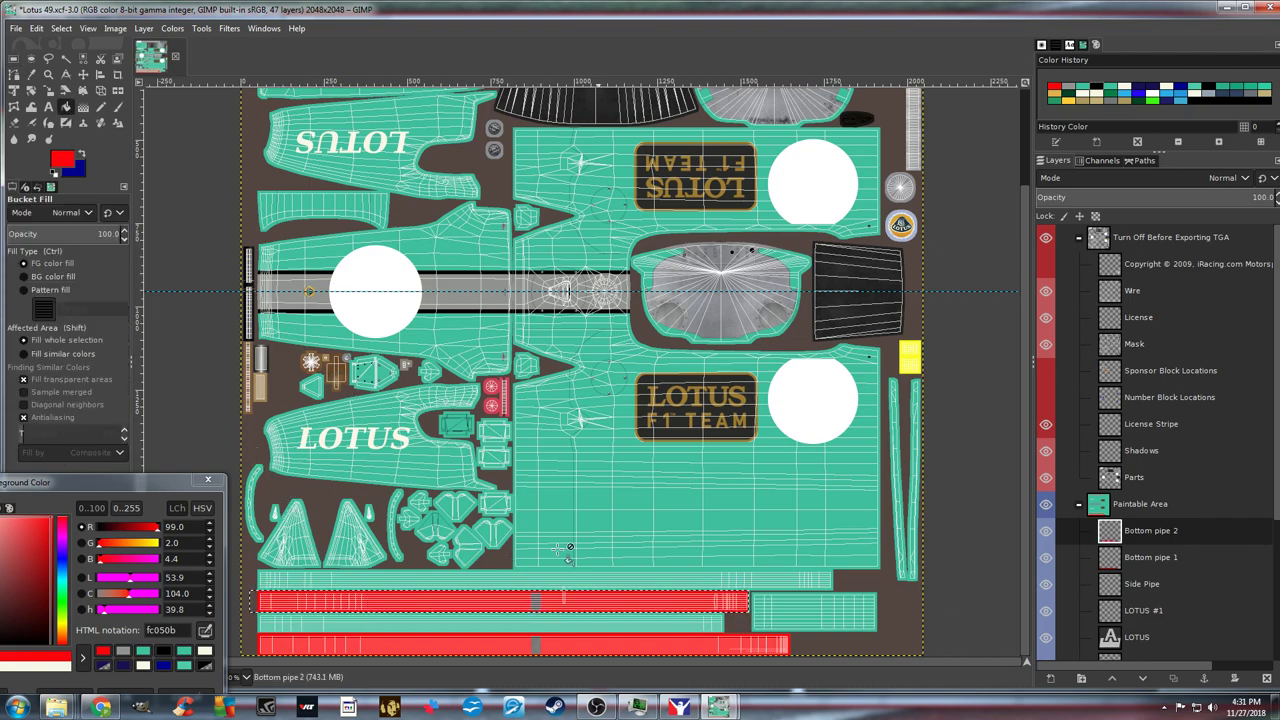
click(1046, 291)
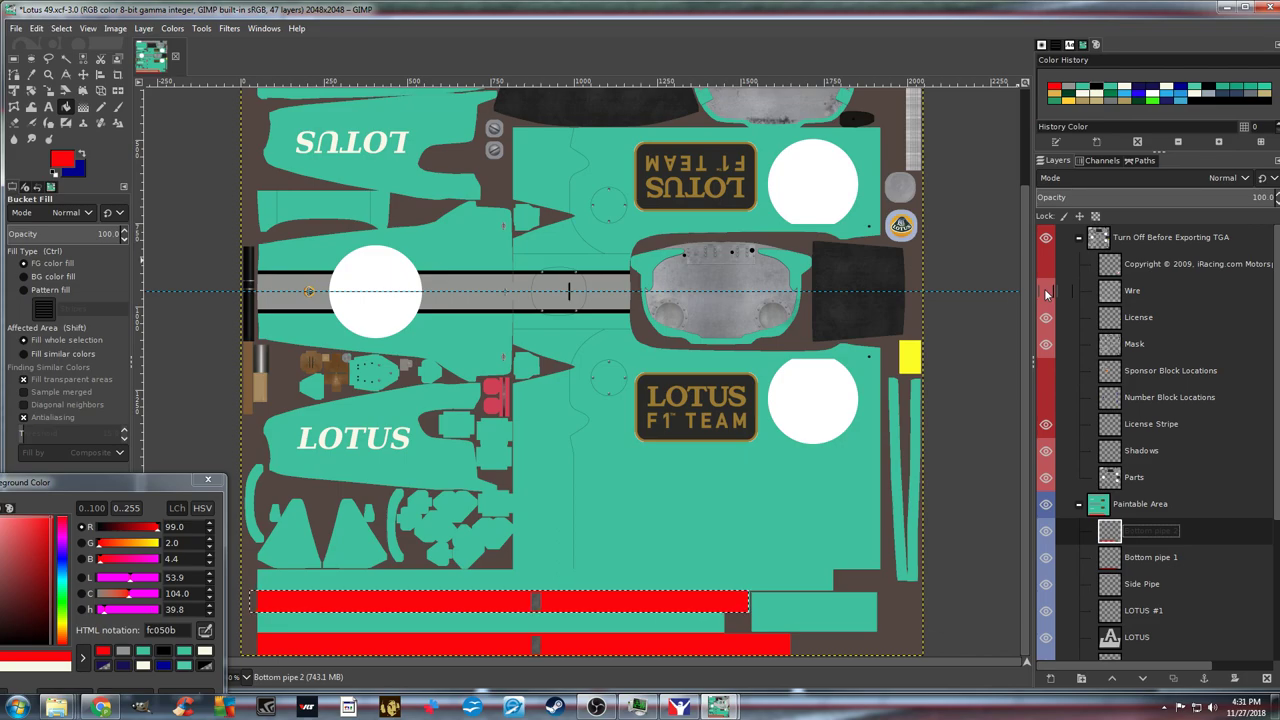
Re-export the car TGA to the New Paint Test folder and copy it into iRacing's lotus49 paint folder, replacing the old file
click(16, 28)
click(60, 221)
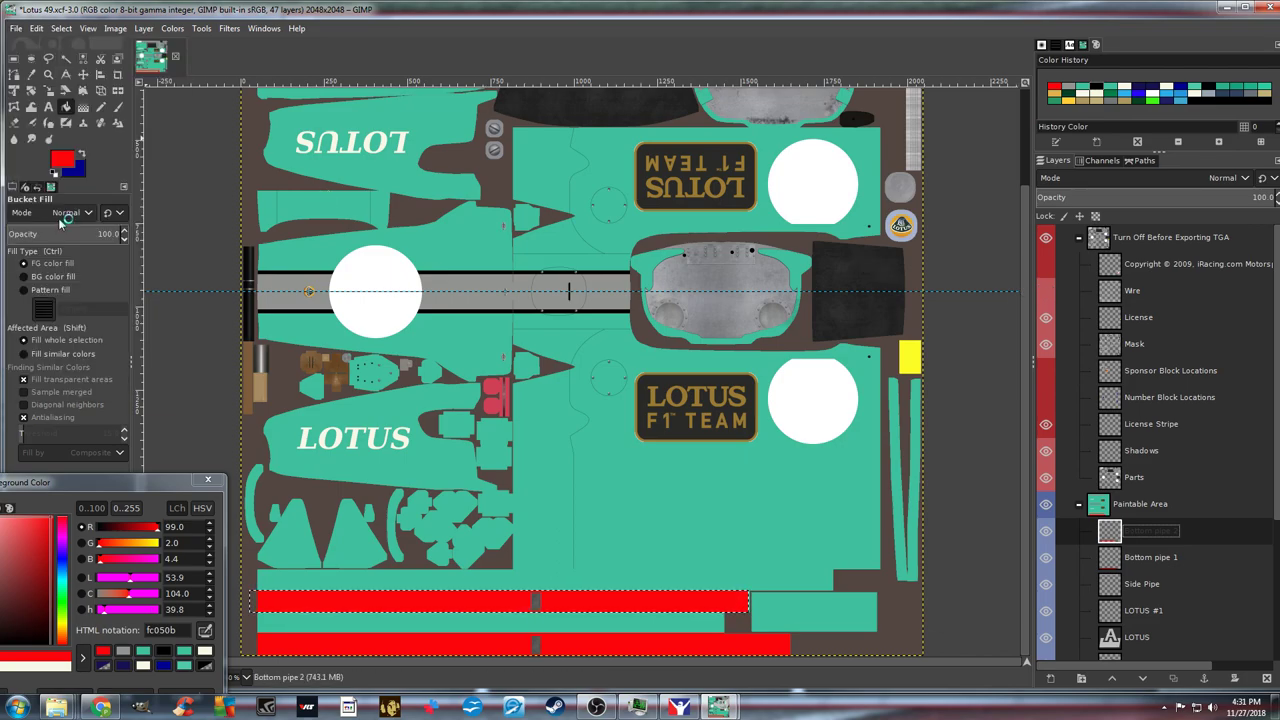
mouse_move(57, 706)
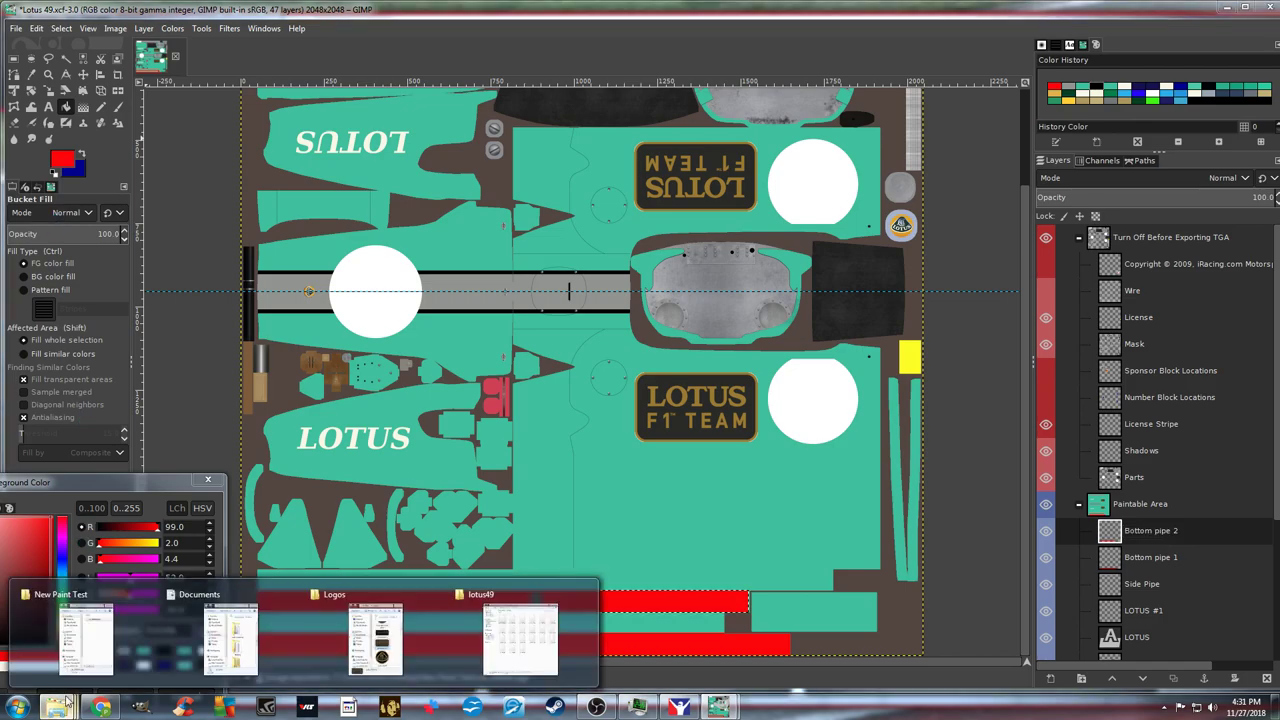
click(86, 648)
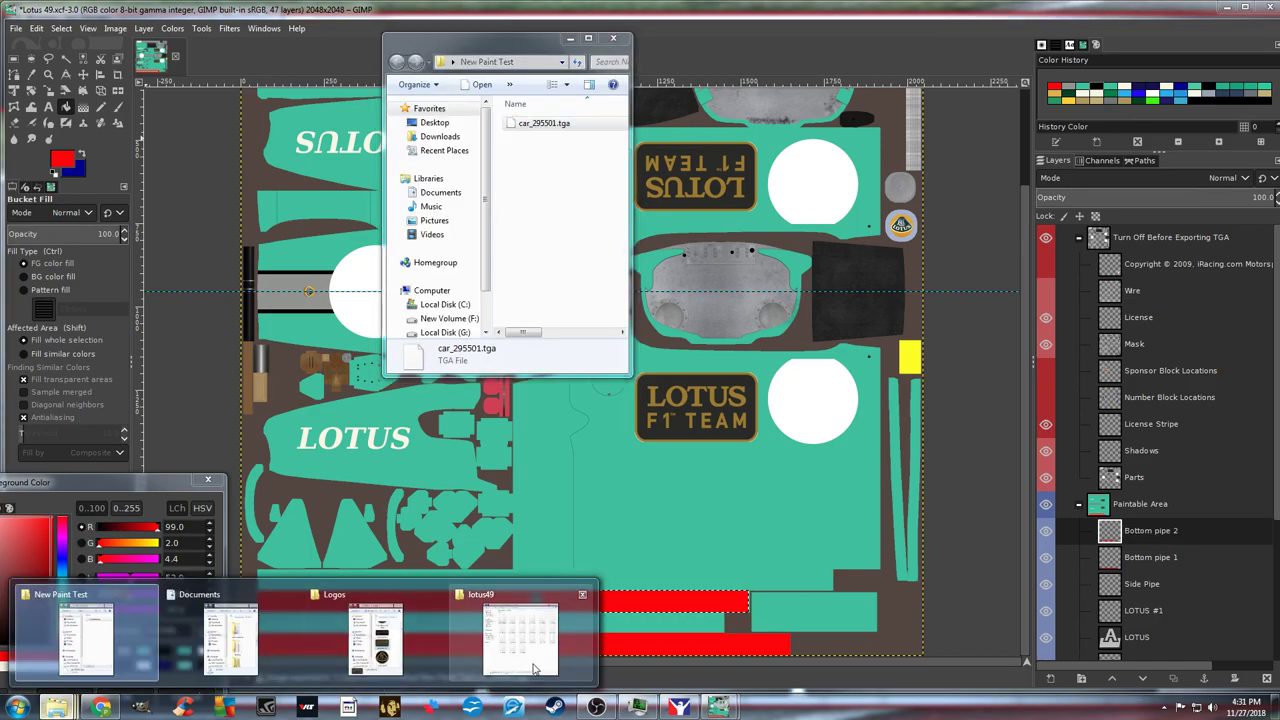
click(527, 650)
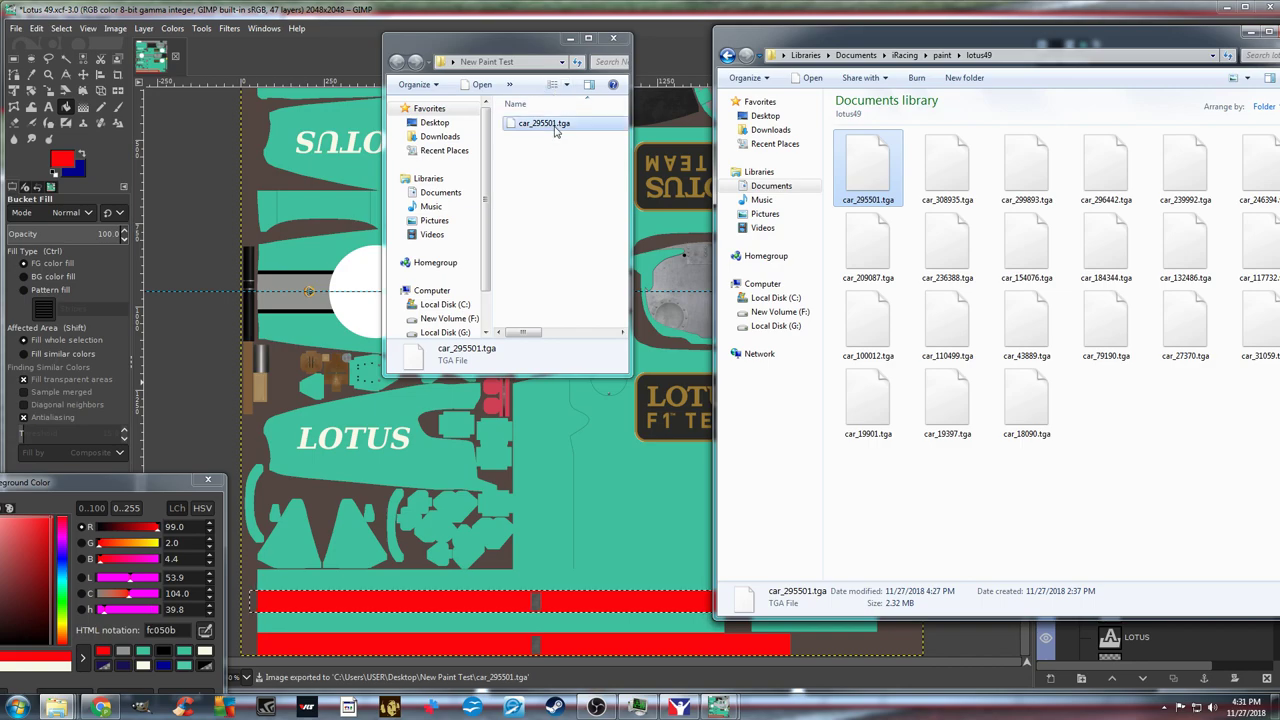
drag(710, 188, 920, 258)
key(ctrl)
click(550, 252)
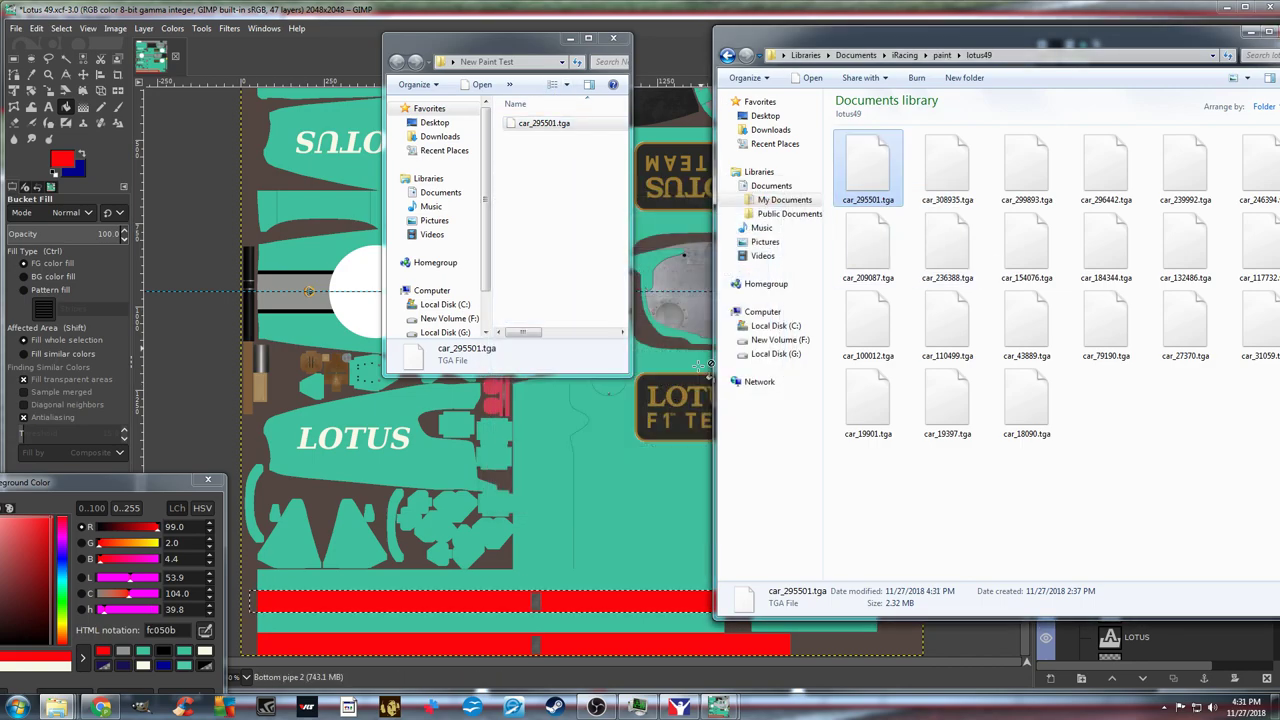
Switch to the iRacing simulator, reload the car textures and close the camera settings to view the updated paint
click(683, 707)
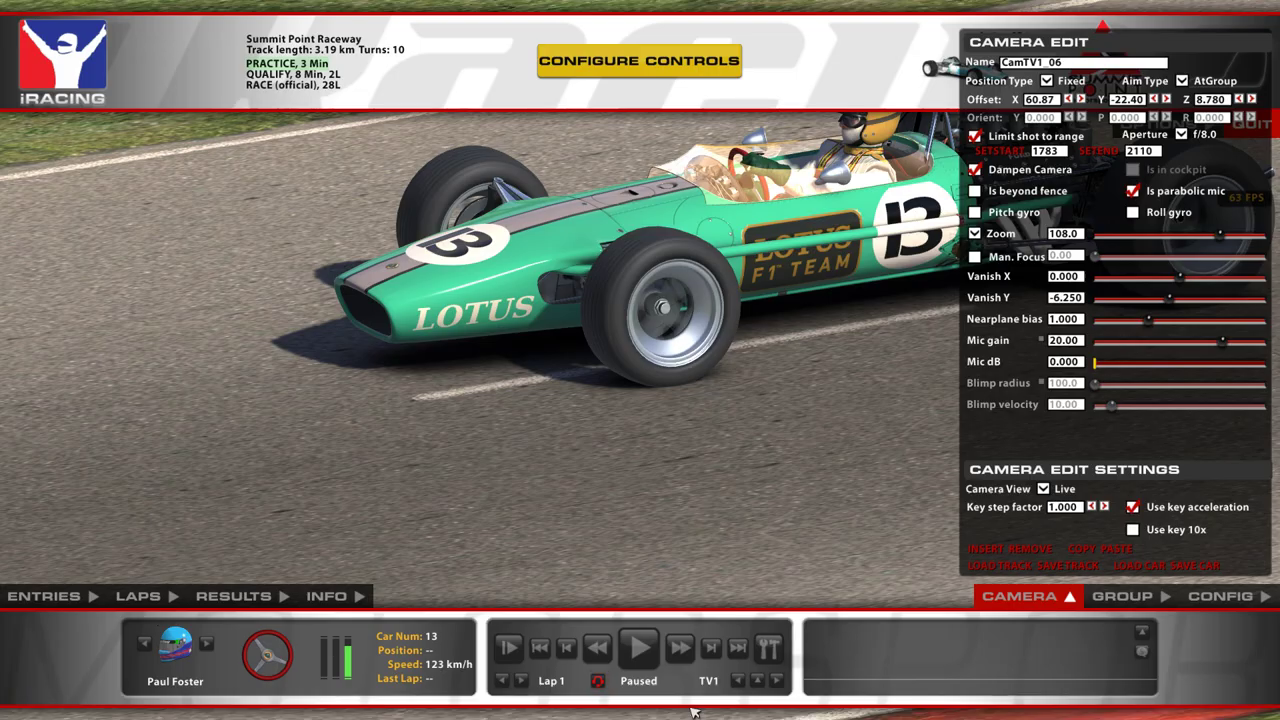
key(ctrl+r)
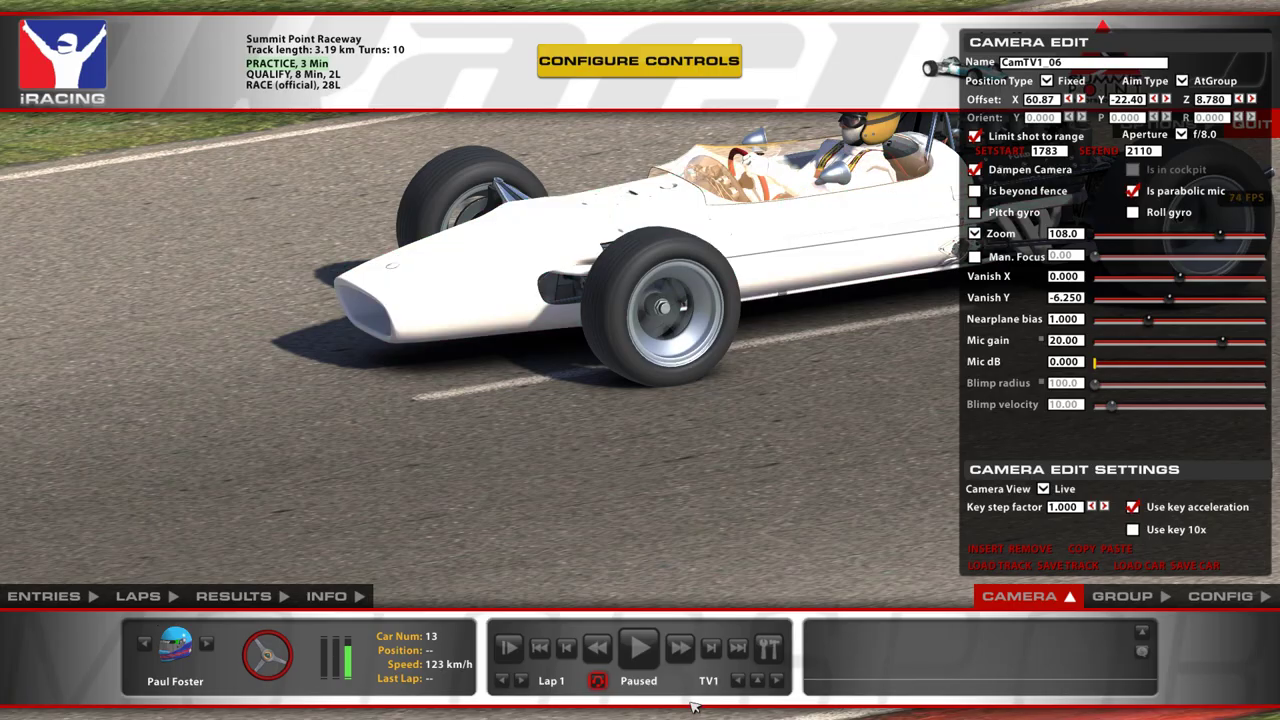
click(1056, 597)
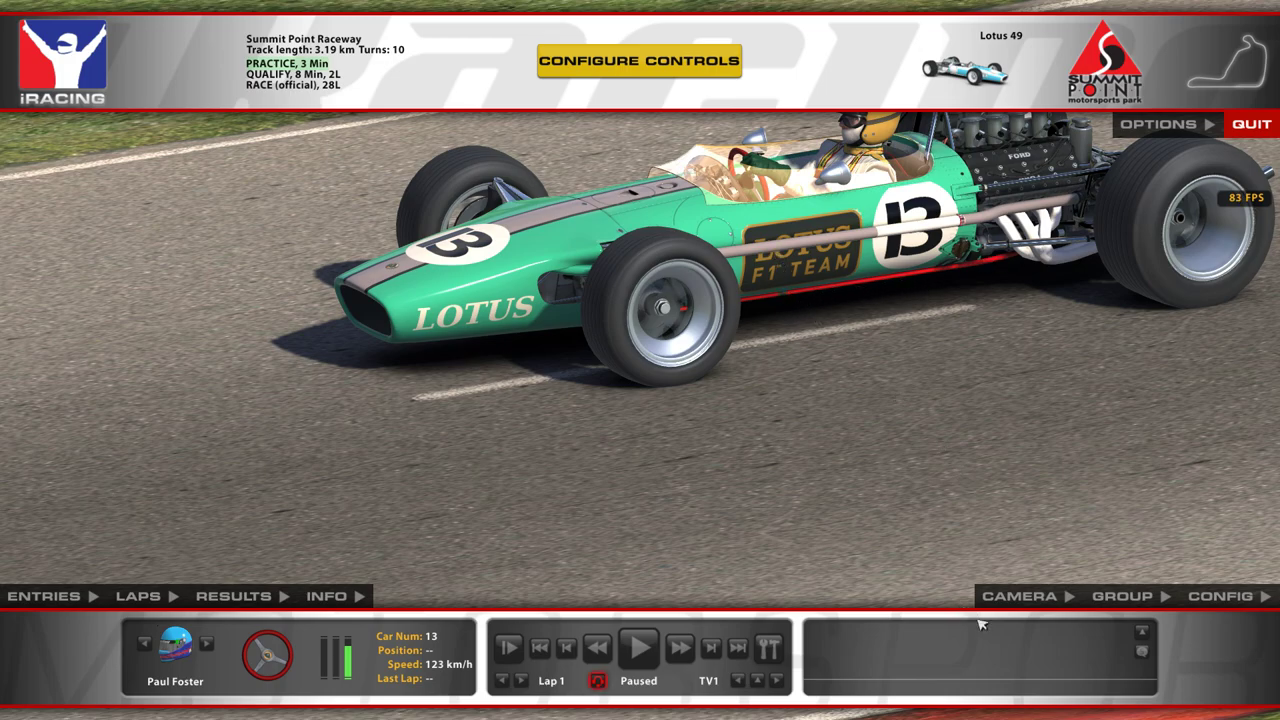
Zoom the TV1 camera out to 41.80 to view the whole car, closing the camera settings when done
click(1012, 596)
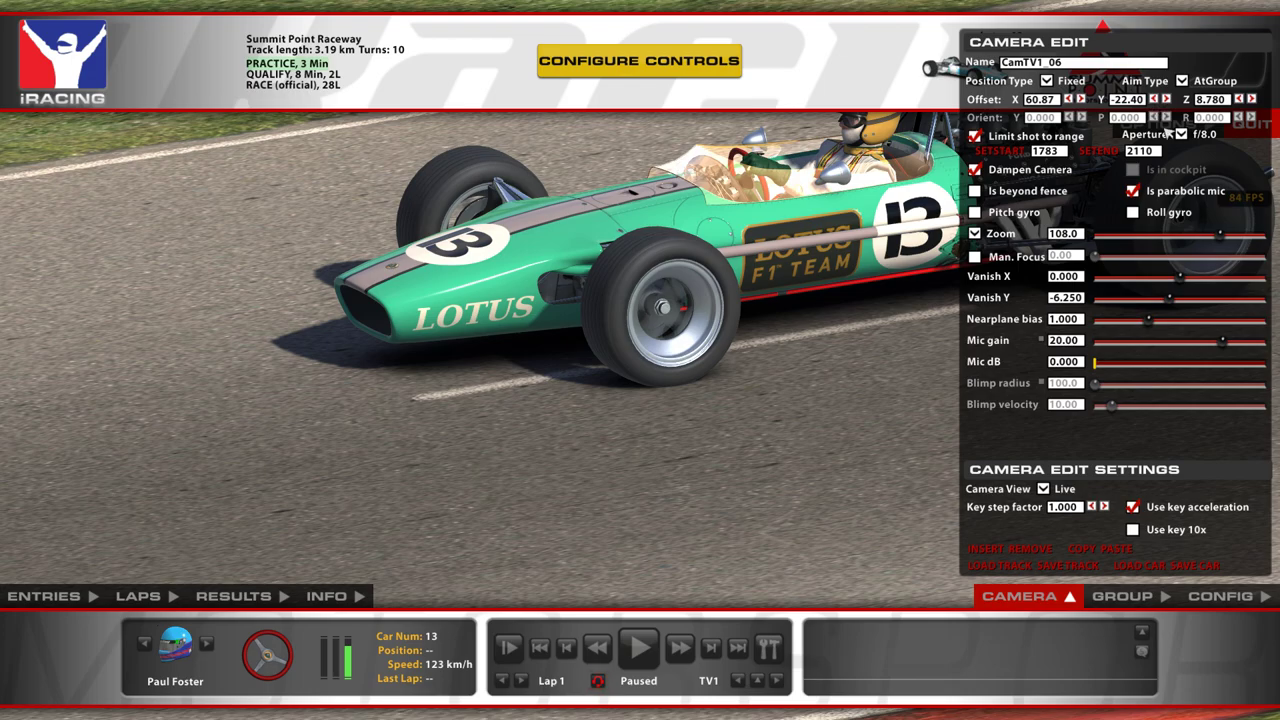
drag(1219, 236, 1175, 240)
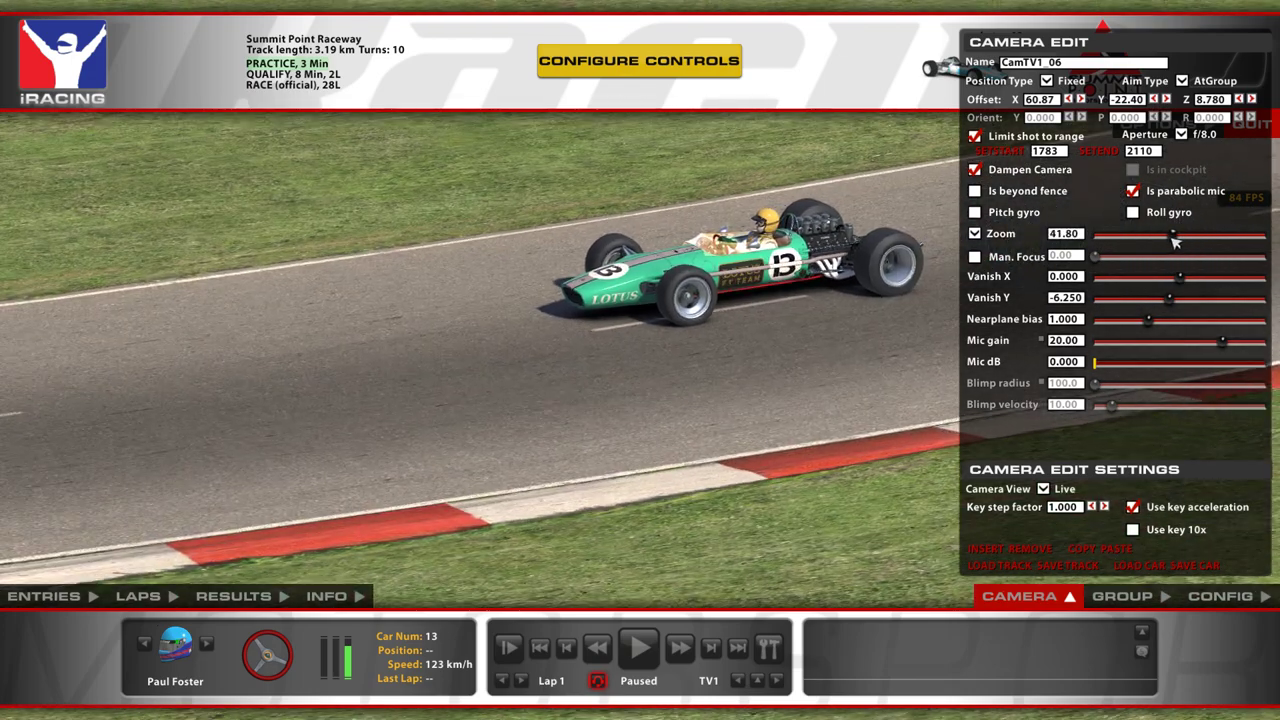
click(1046, 598)
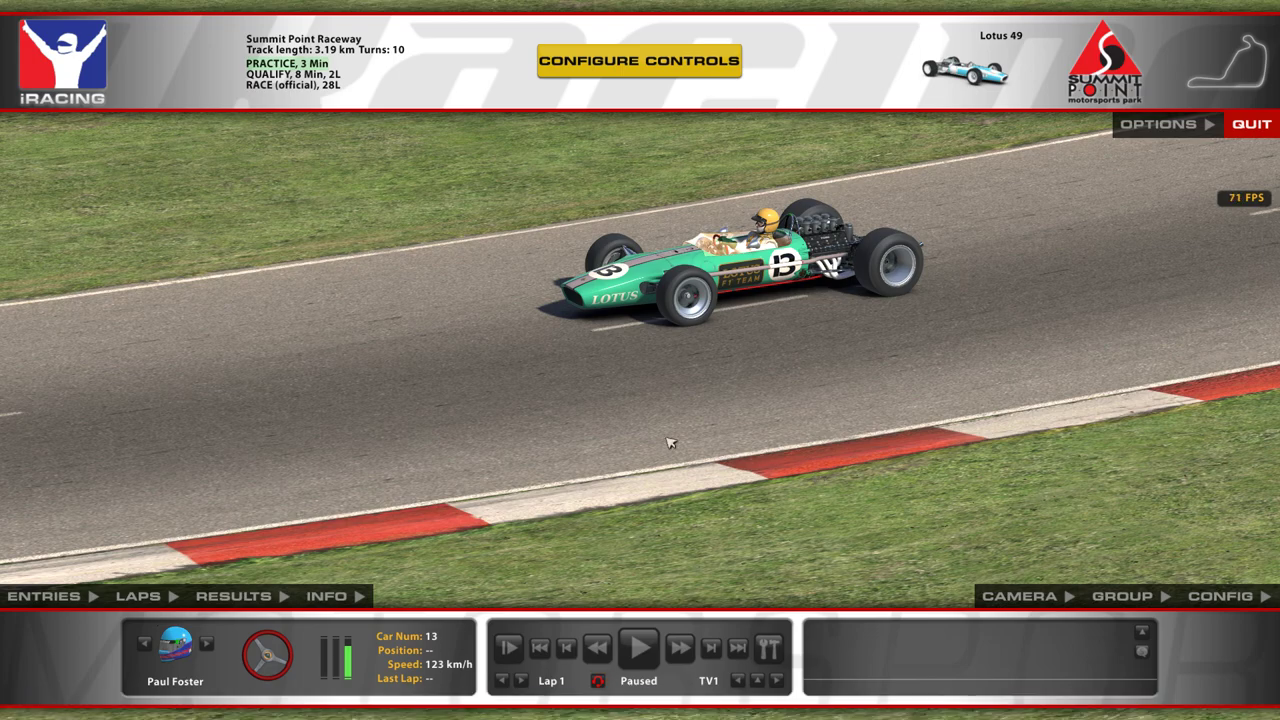
key(ctrl+shift+Escape)
mouse_move(597, 708)
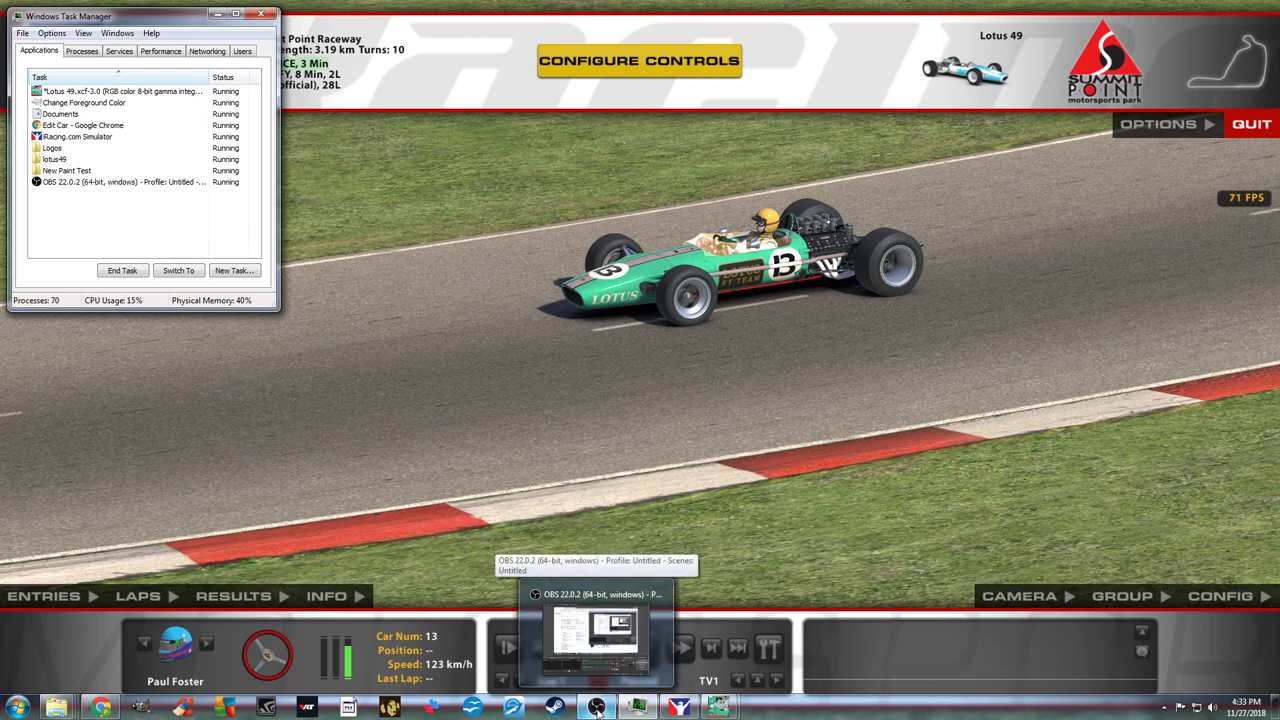
click(597, 708)
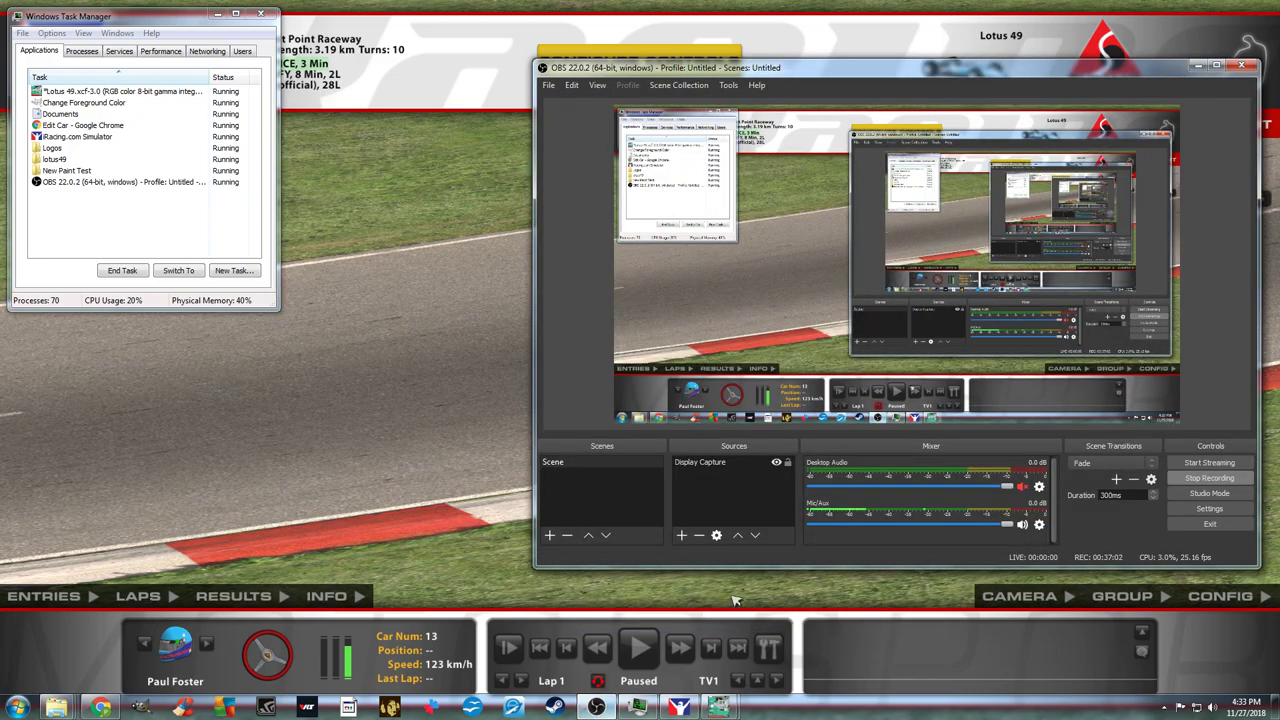